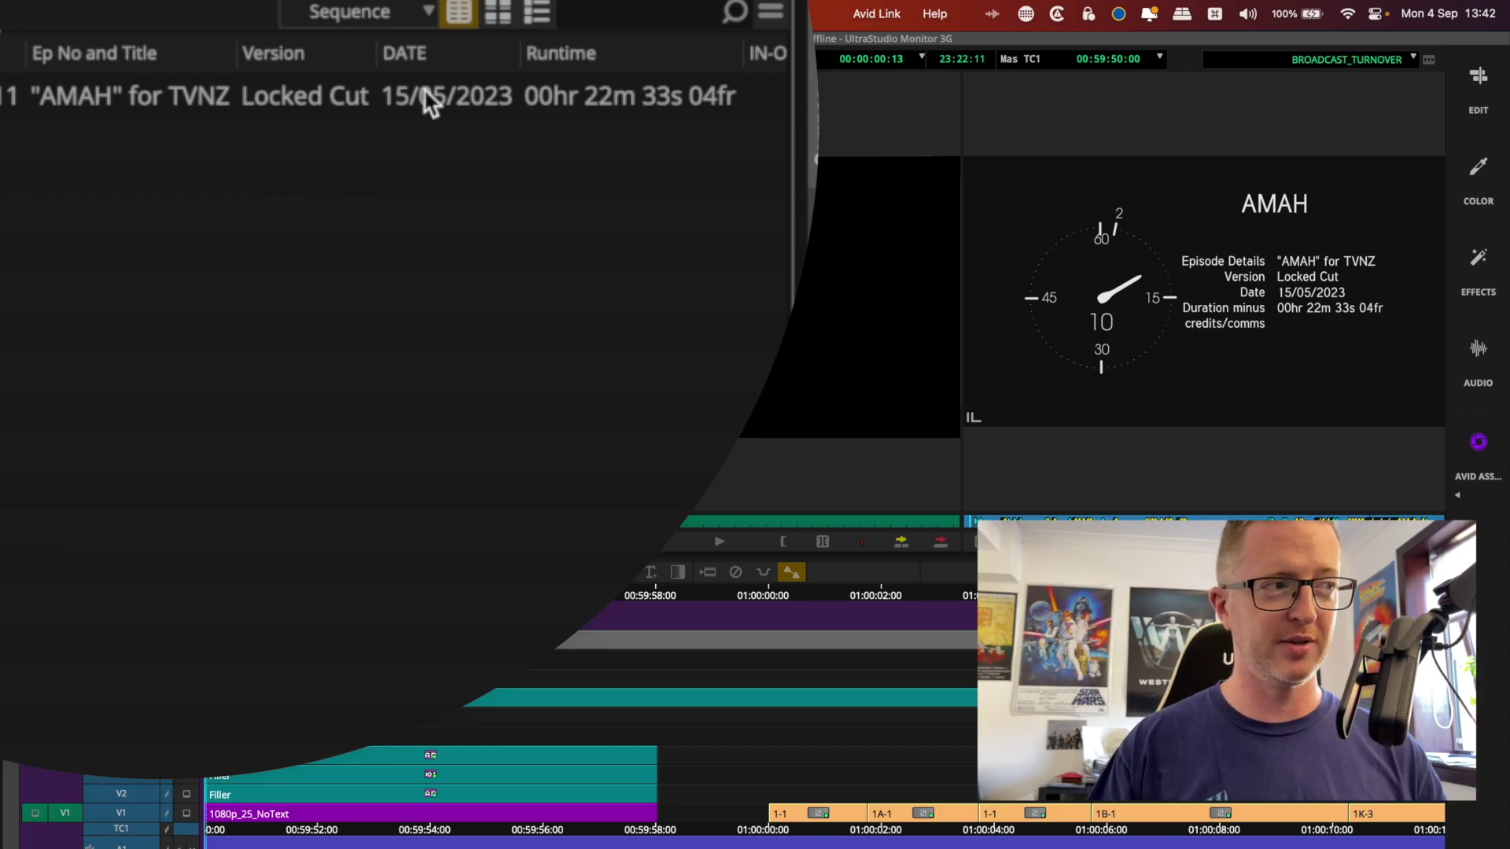
# Change the Version entry of the "AMAH" for TVNZ sequence in the bin to "Director Cut"
pyautogui.click(442, 104)
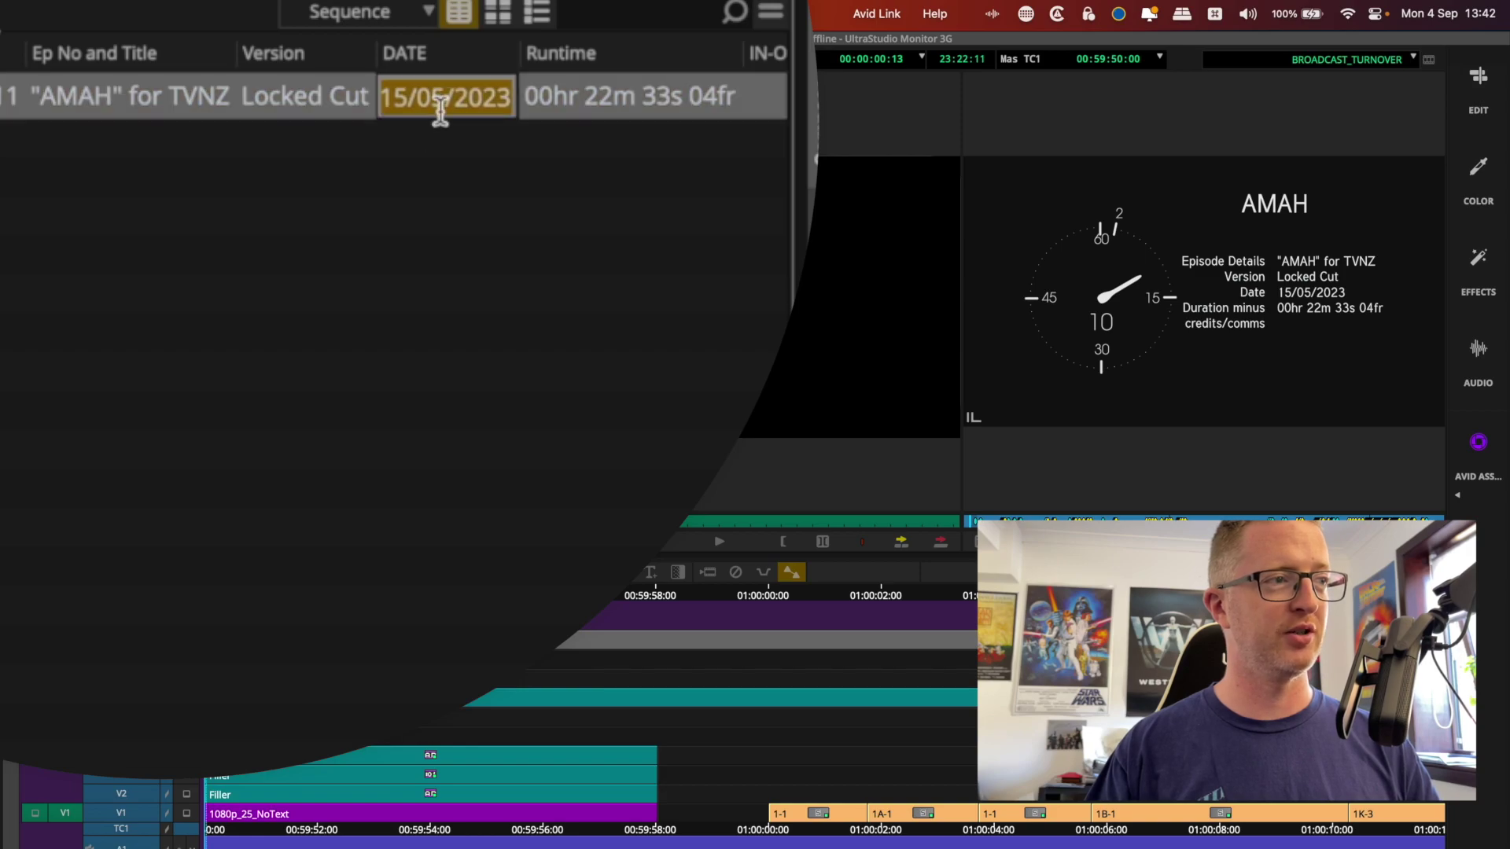
pyautogui.click(272, 100)
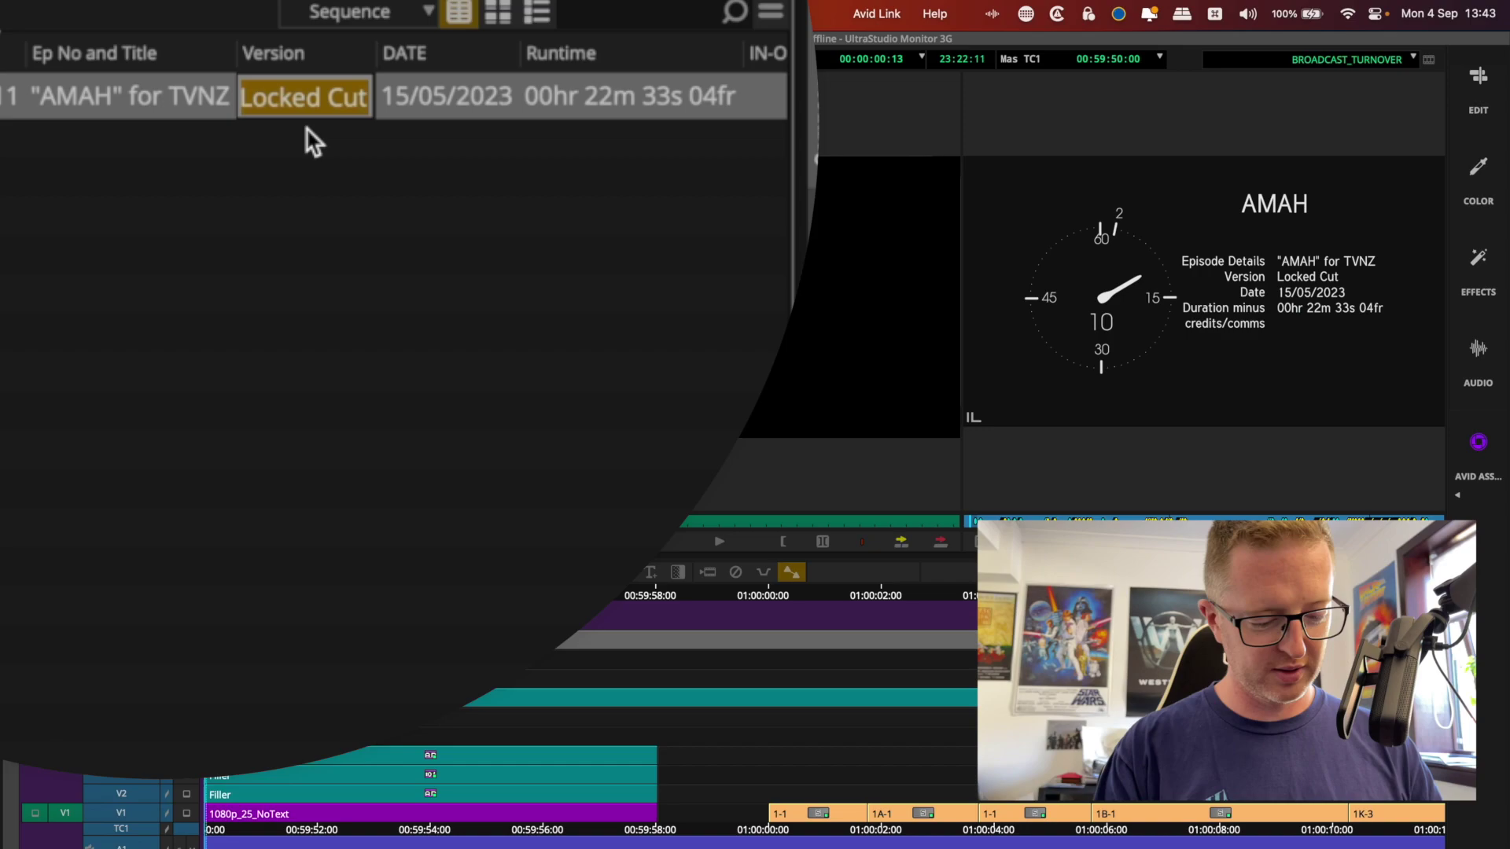
pyautogui.write('Director Cut')
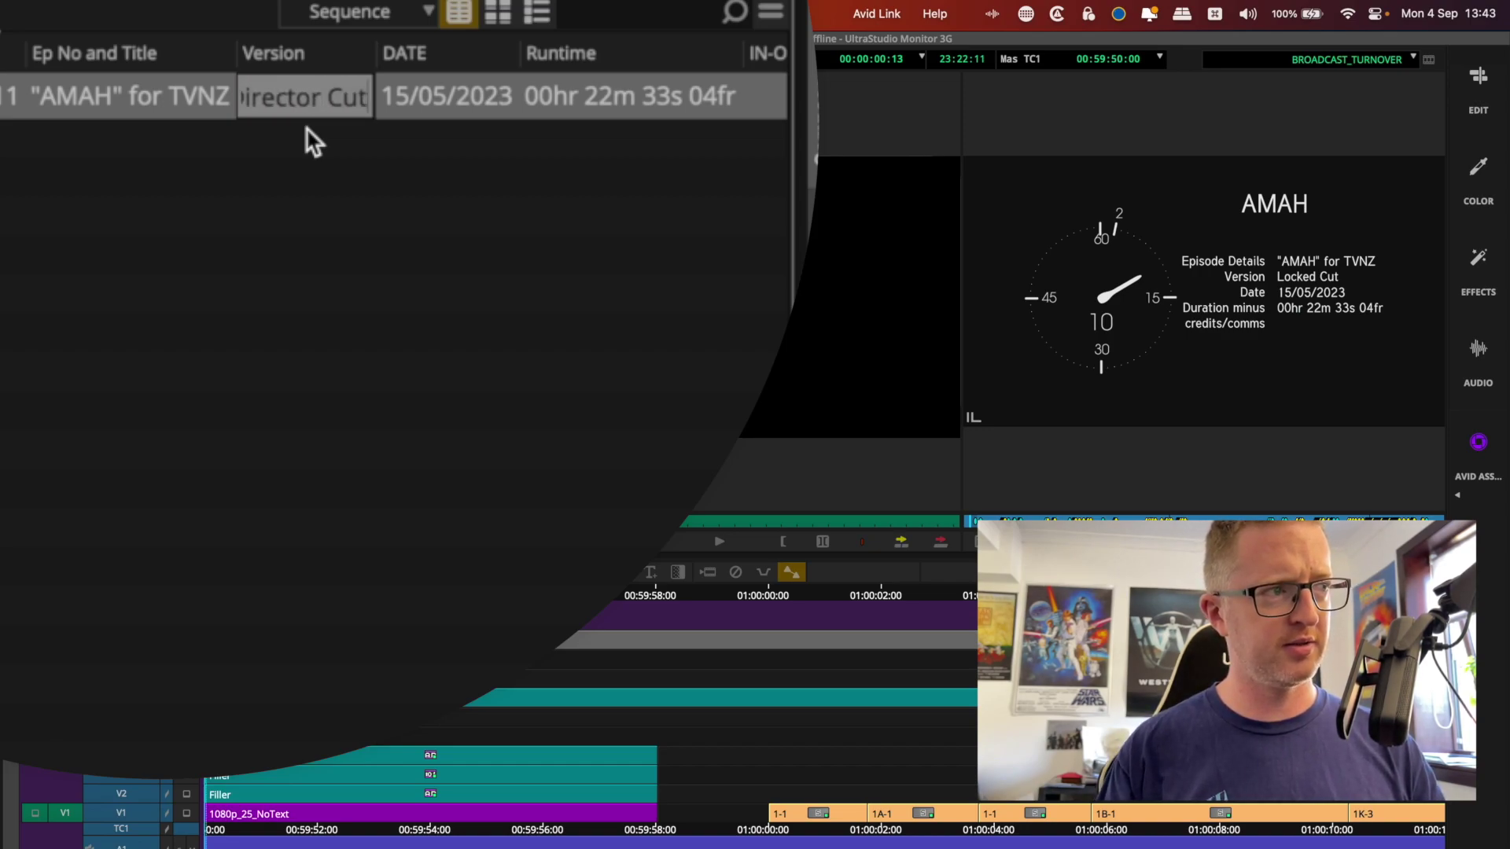
pyautogui.press('Return')
pyautogui.click(370, 182)
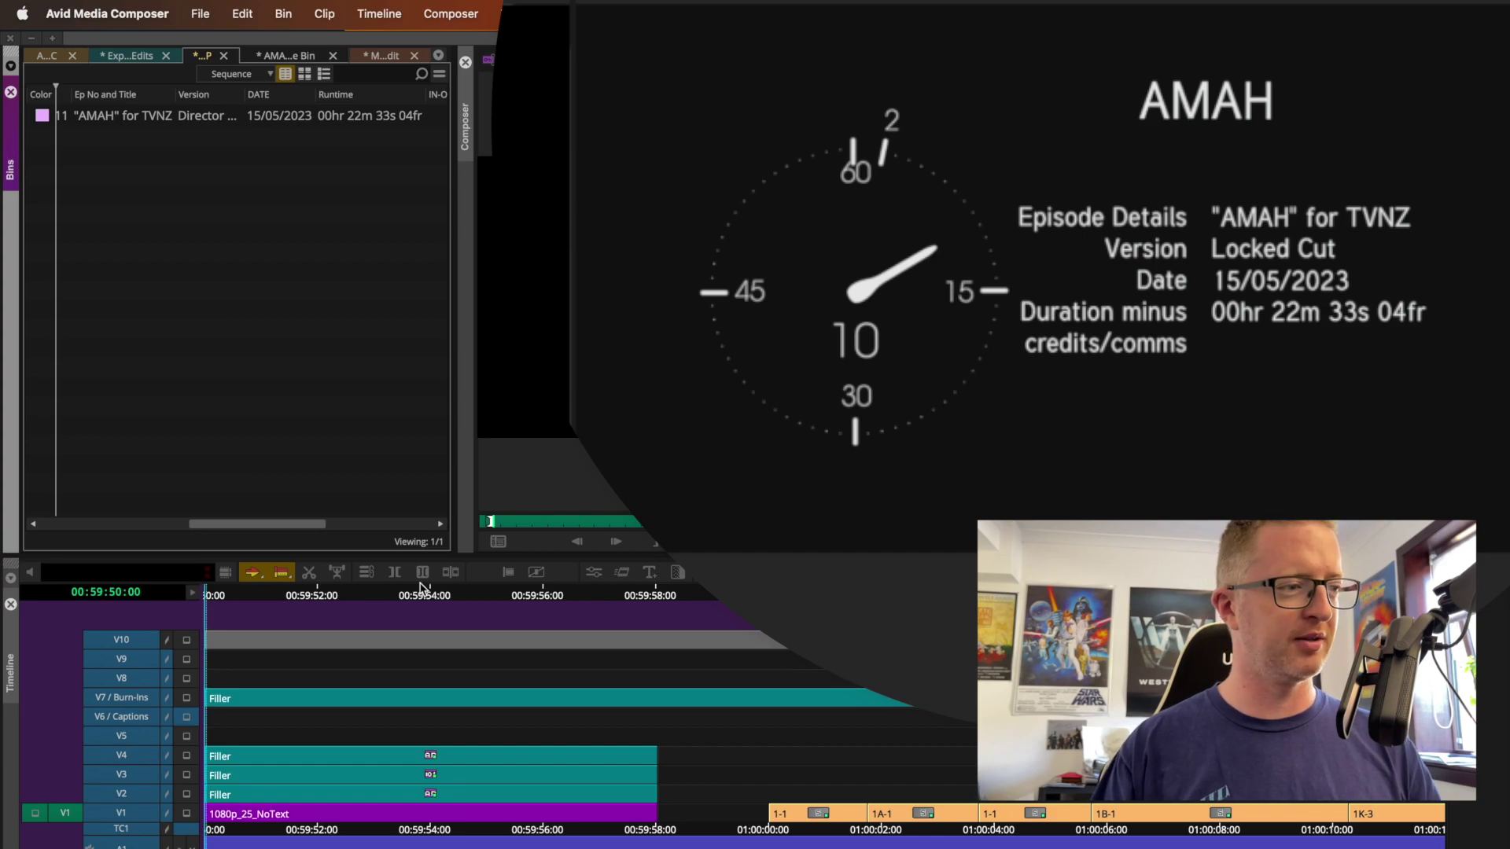
# Scrub through the countdown leader to check the version text and the leader's end near 00:59:58:00
pyautogui.click(420, 590)
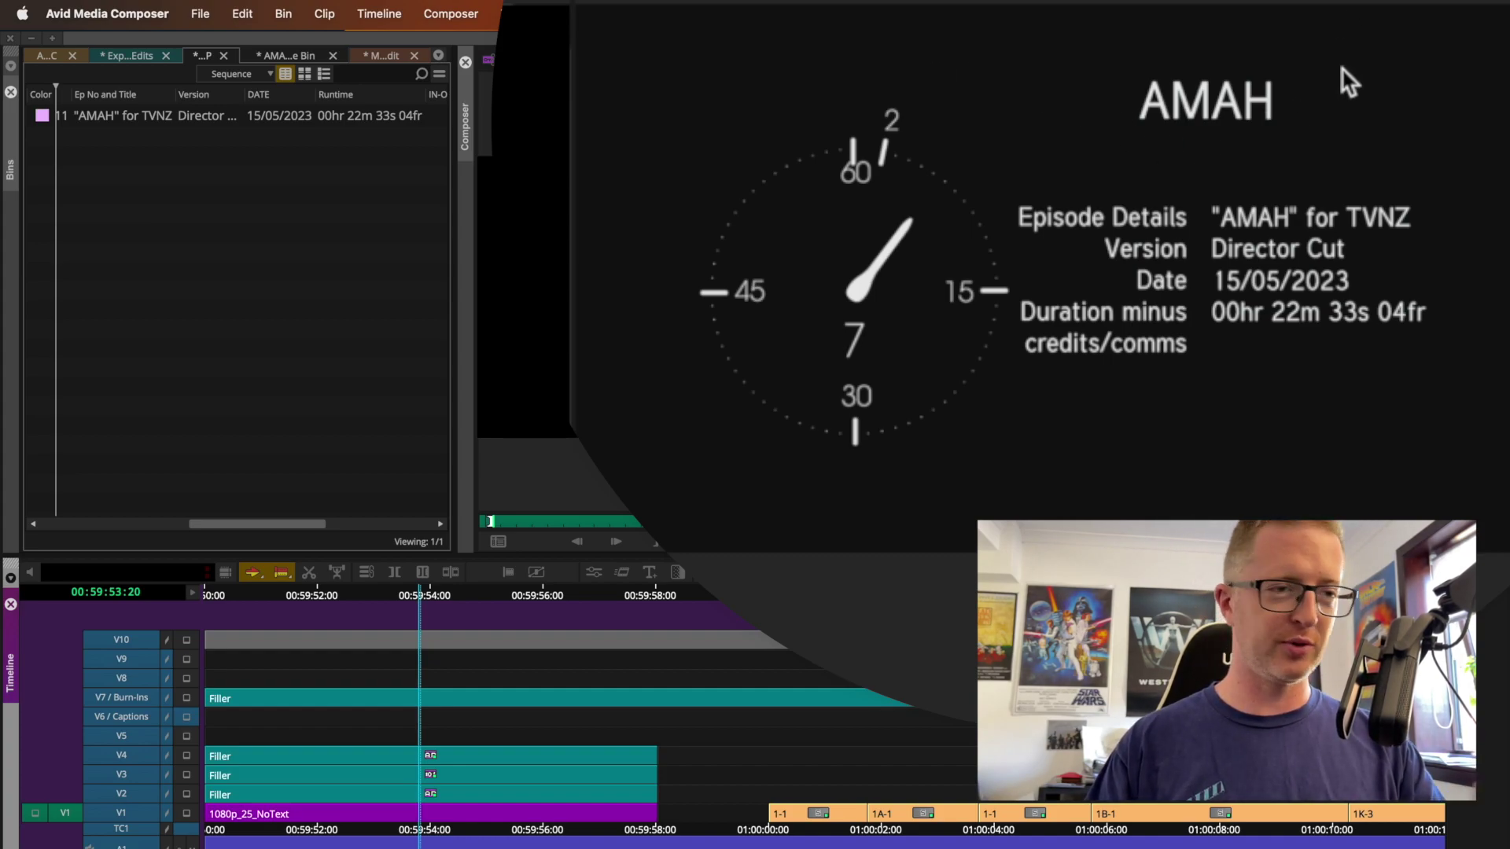
pyautogui.moveTo(427, 594); pyautogui.dragTo(94, 586)
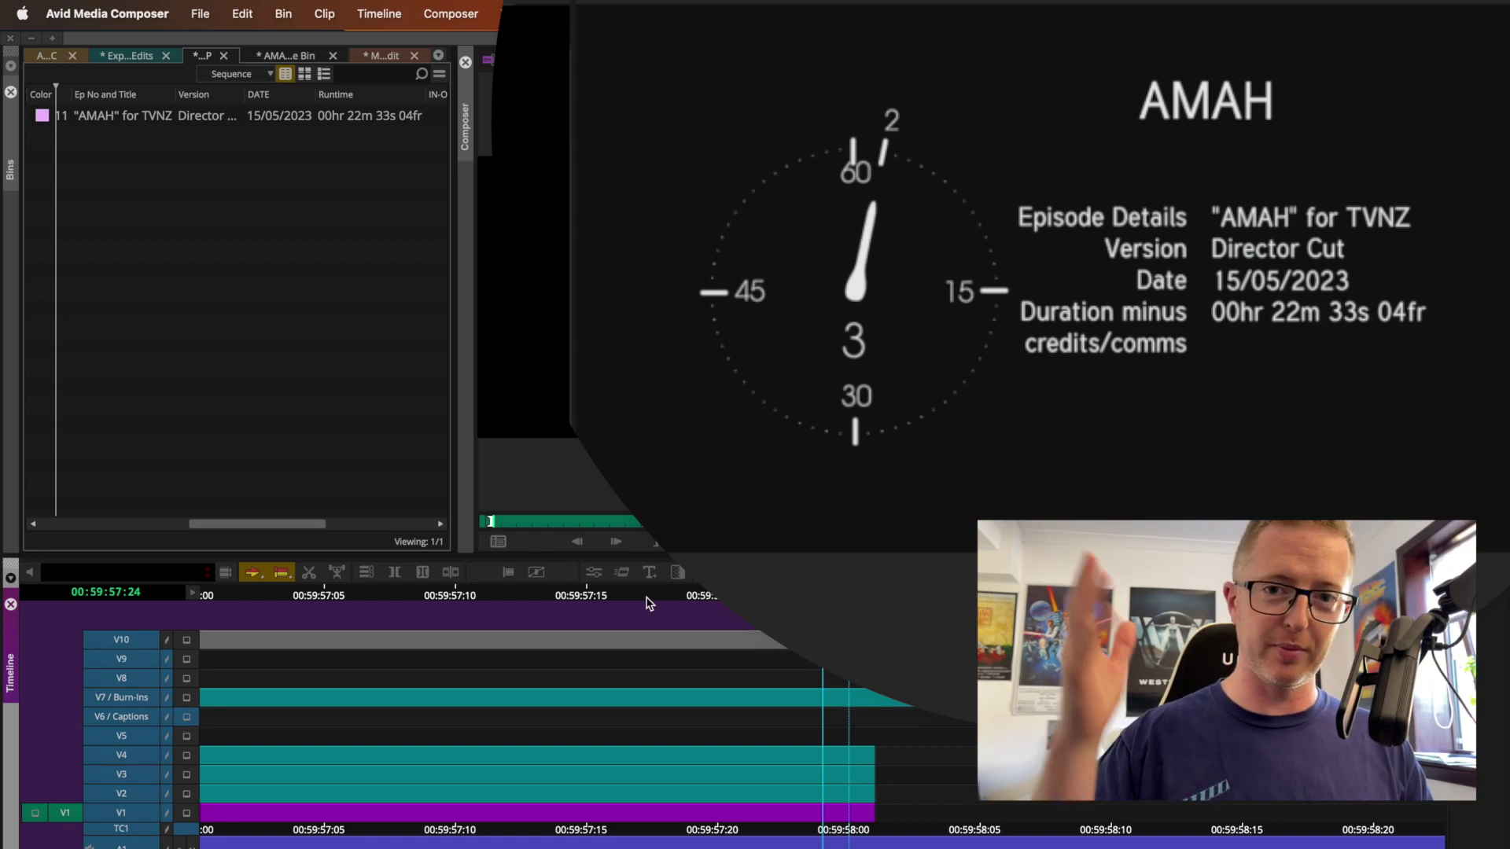
pyautogui.press('Right')
pyautogui.press('Left')
pyautogui.press('Right')
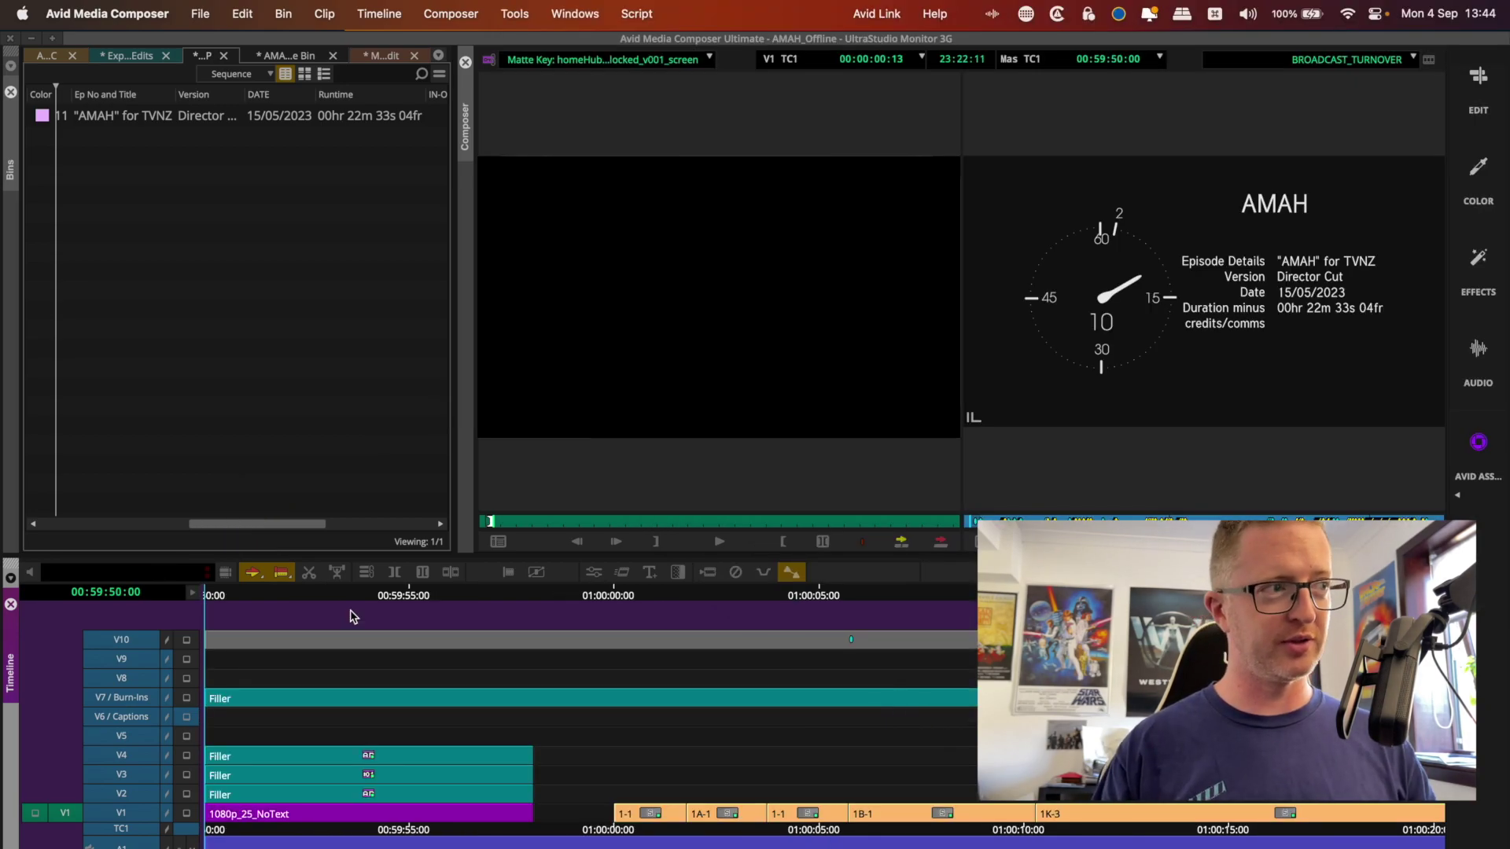
# Review the sequence's title, version, date and runtime entries in the bin against the slate
pyautogui.click(259, 277)
pyautogui.click(135, 112)
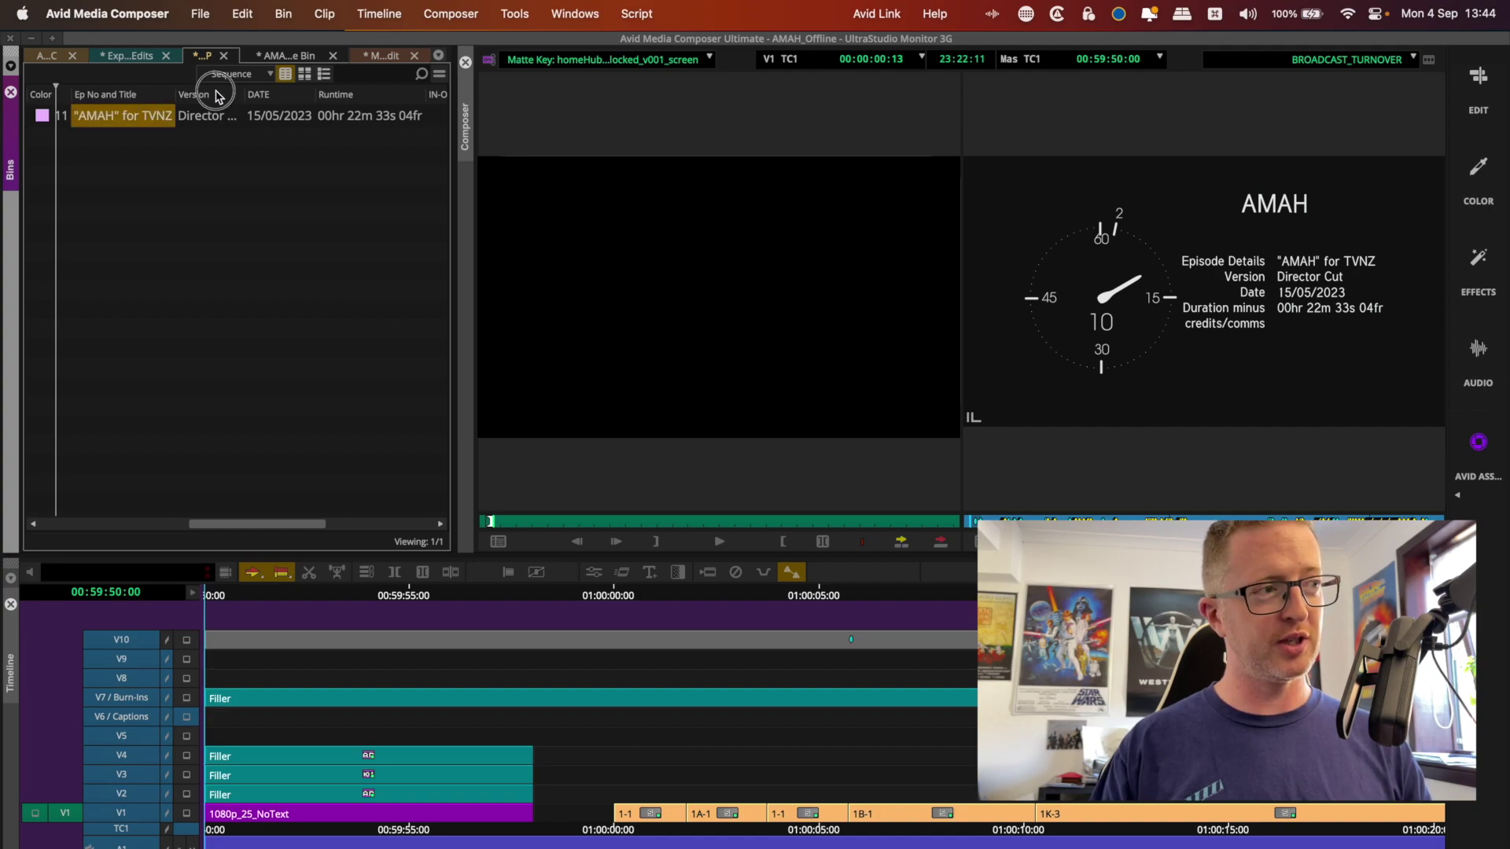
pyautogui.press('Tab')
pyautogui.press('Tab')
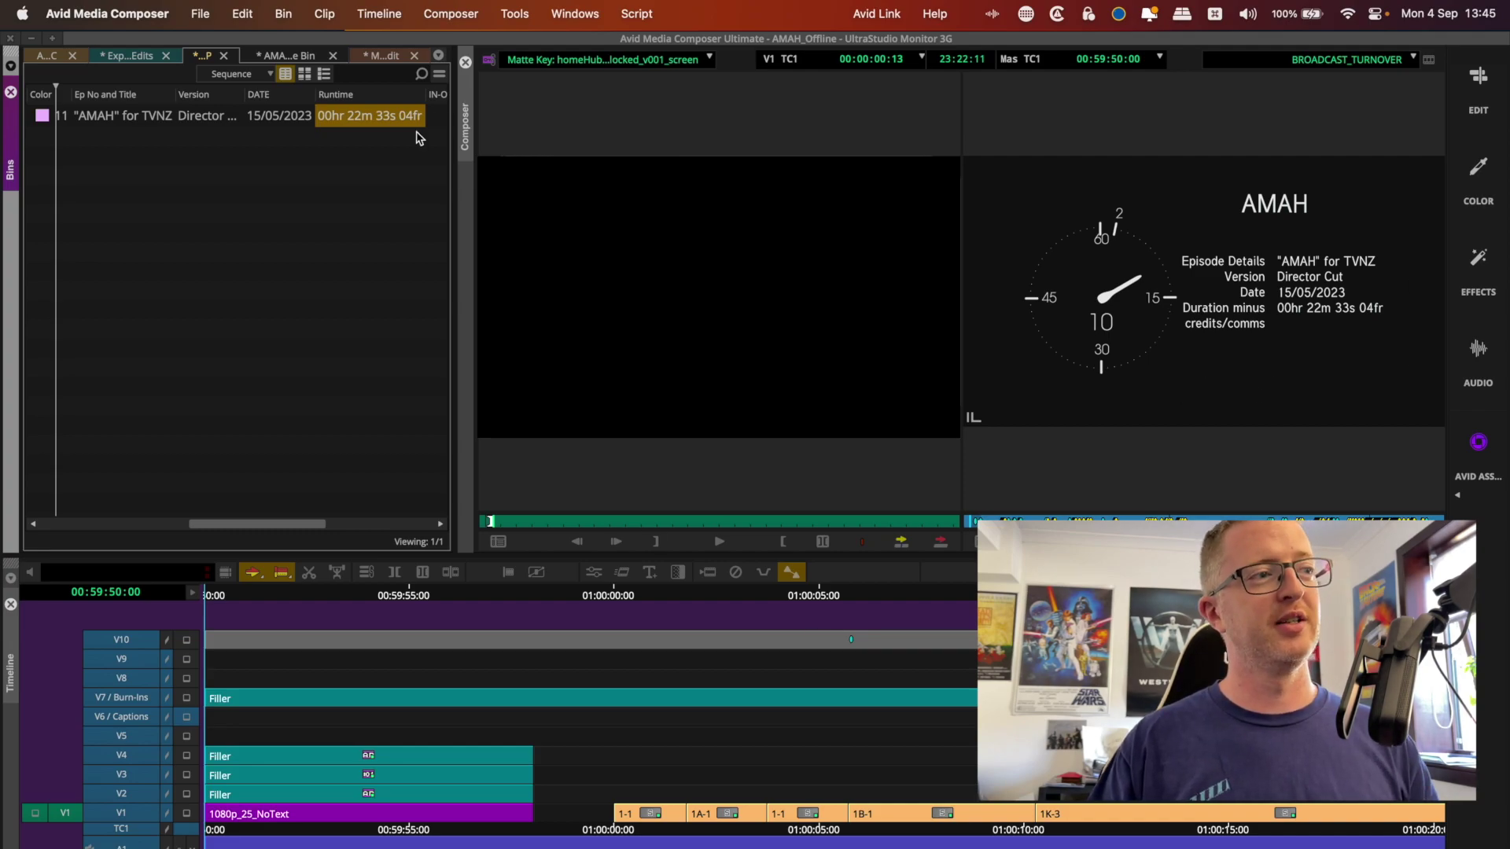
pyautogui.click(377, 264)
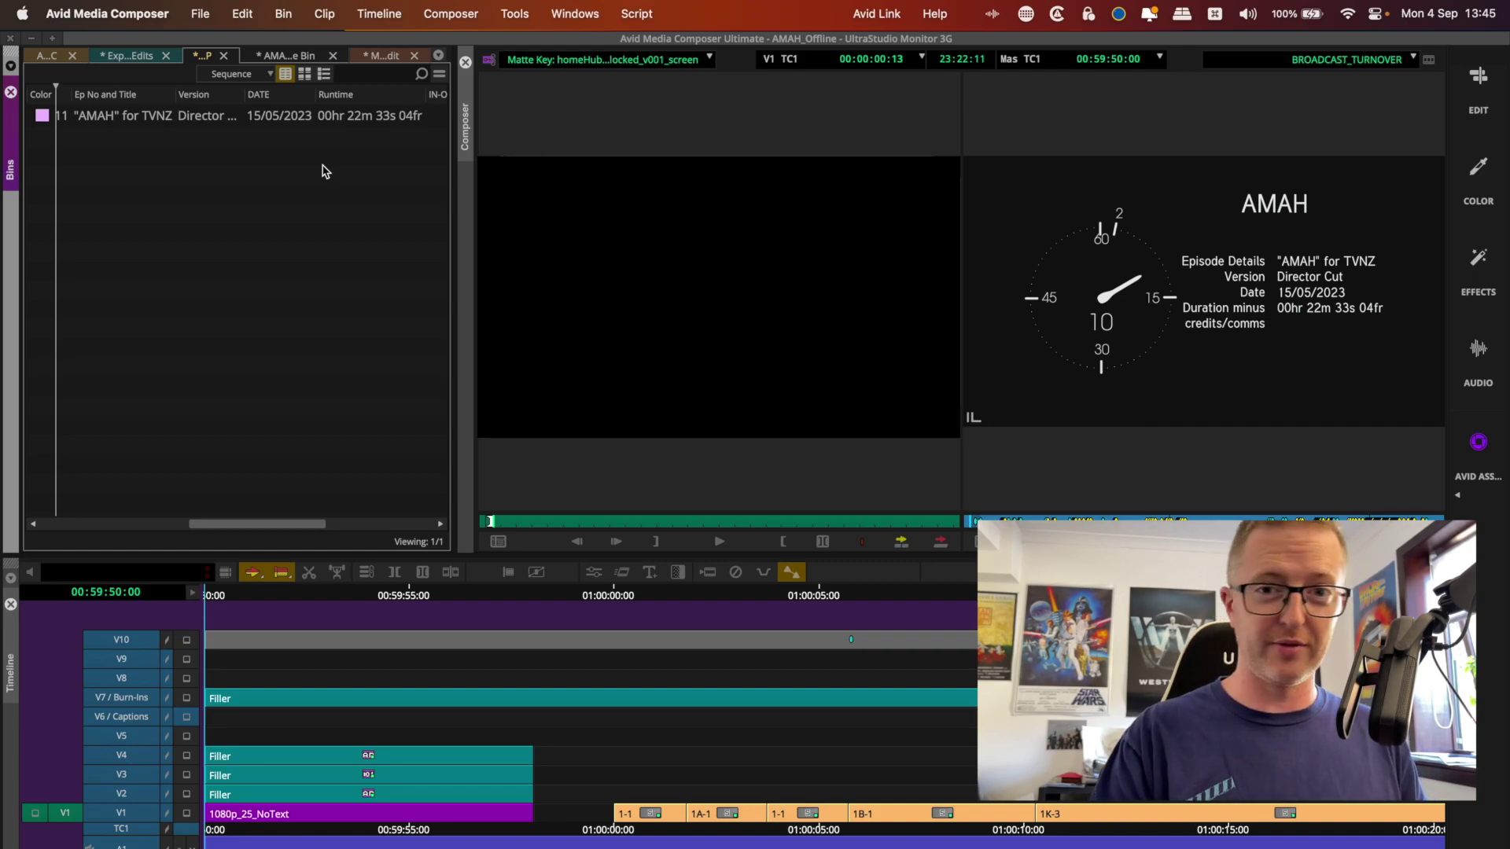
# Lift the filler text effects on V2, V3 and V4 over the countdown leader and clear the marks
pyautogui.click(326, 616)
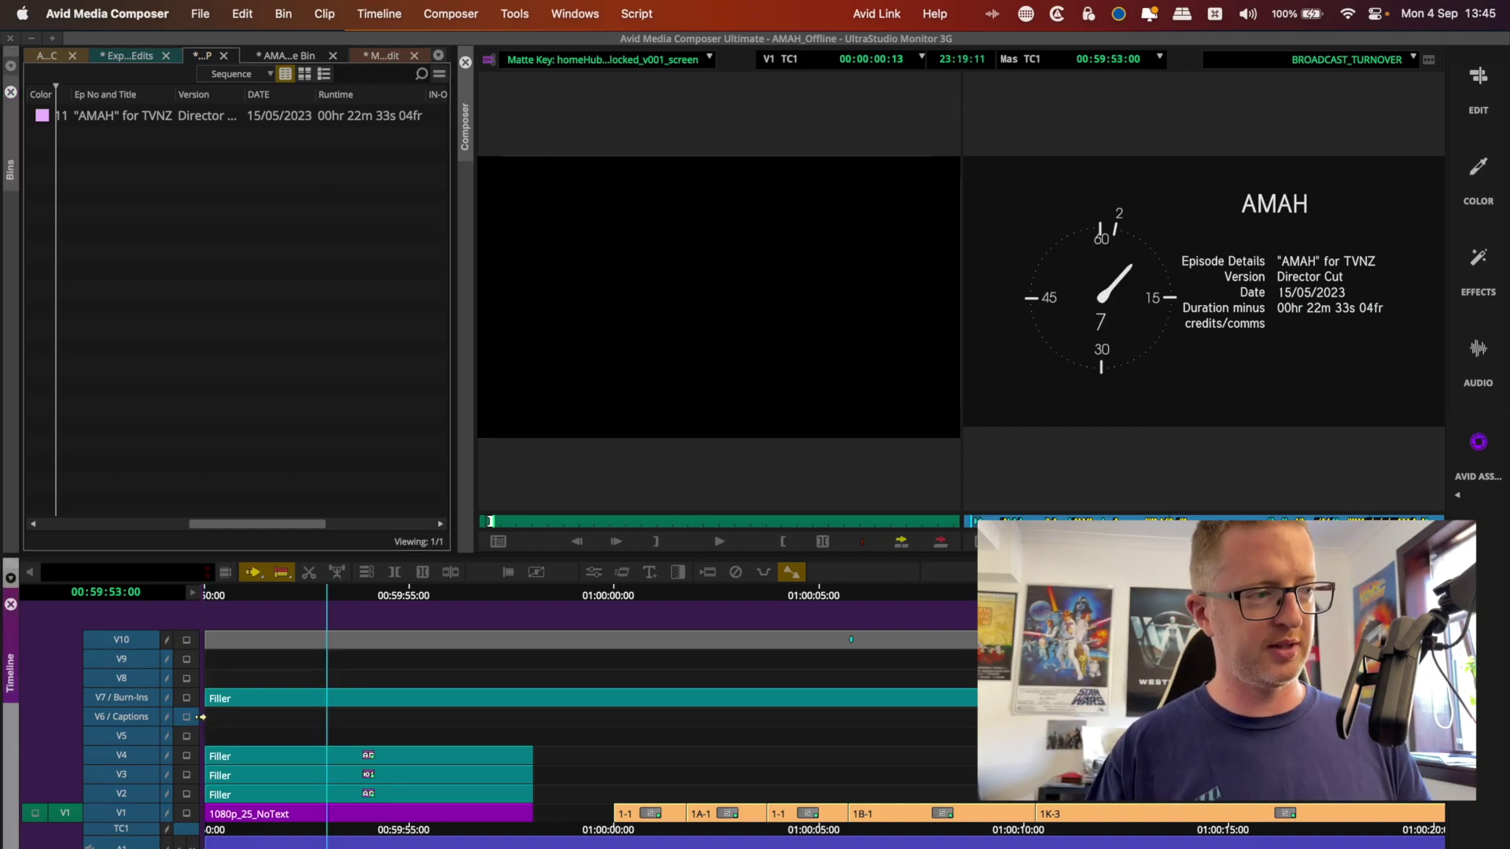
pyautogui.press('super+shift+a')
pyautogui.moveTo(123, 757); pyautogui.dragTo(122, 803)
pyautogui.press('t')
pyautogui.click(432, 614)
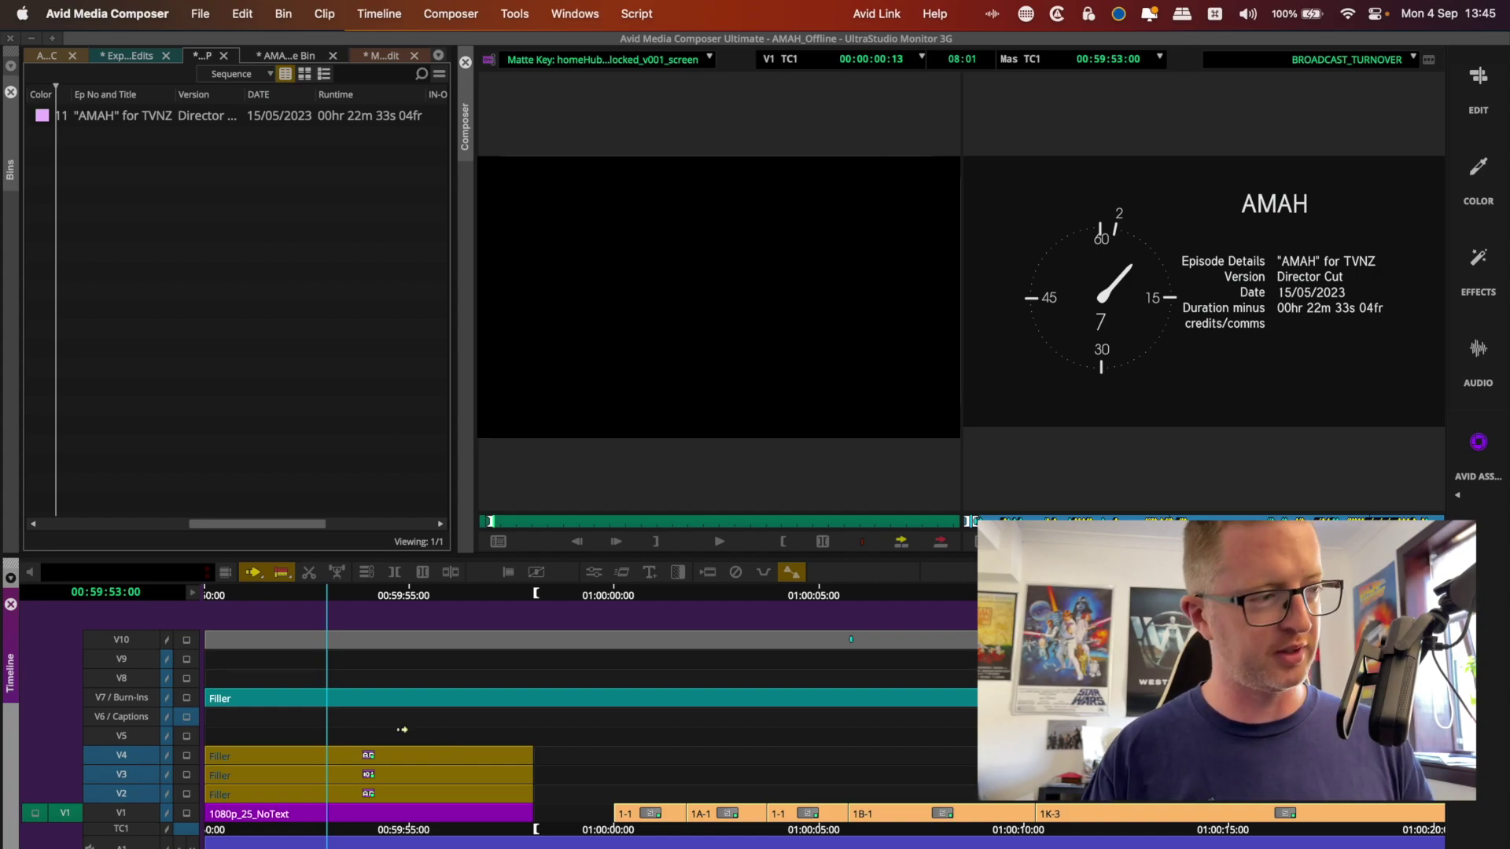
pyautogui.press('z')
pyautogui.press('g')
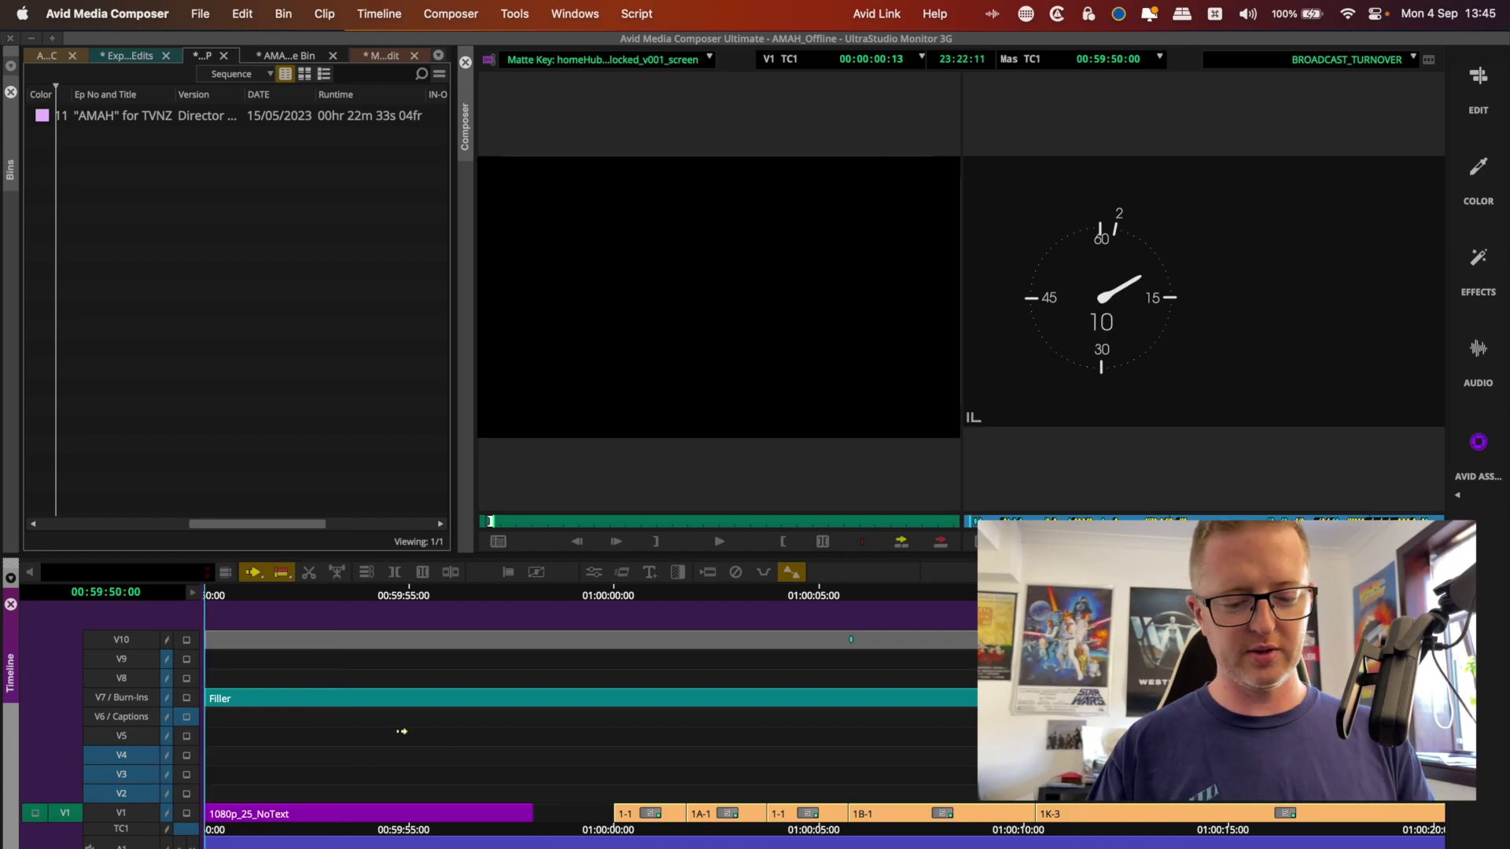
# Remove the 1080p_25_NoText countdown clip from V1, leaving that part of the track empty
pyautogui.press('super+bracketright')
pyautogui.moveTo(232, 605); pyautogui.dragTo(1, 728)
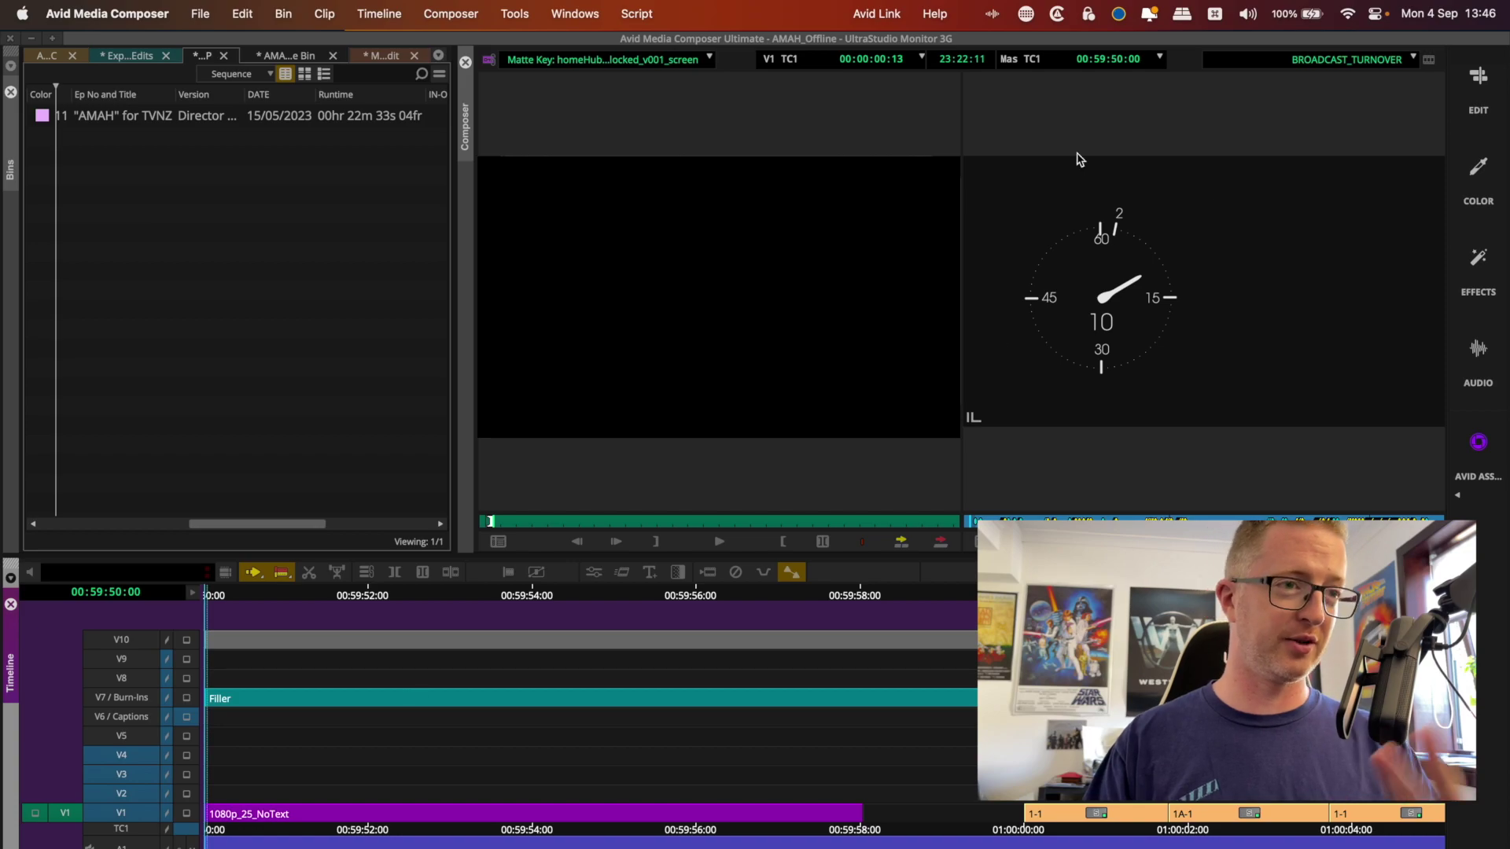
pyautogui.click(211, 173)
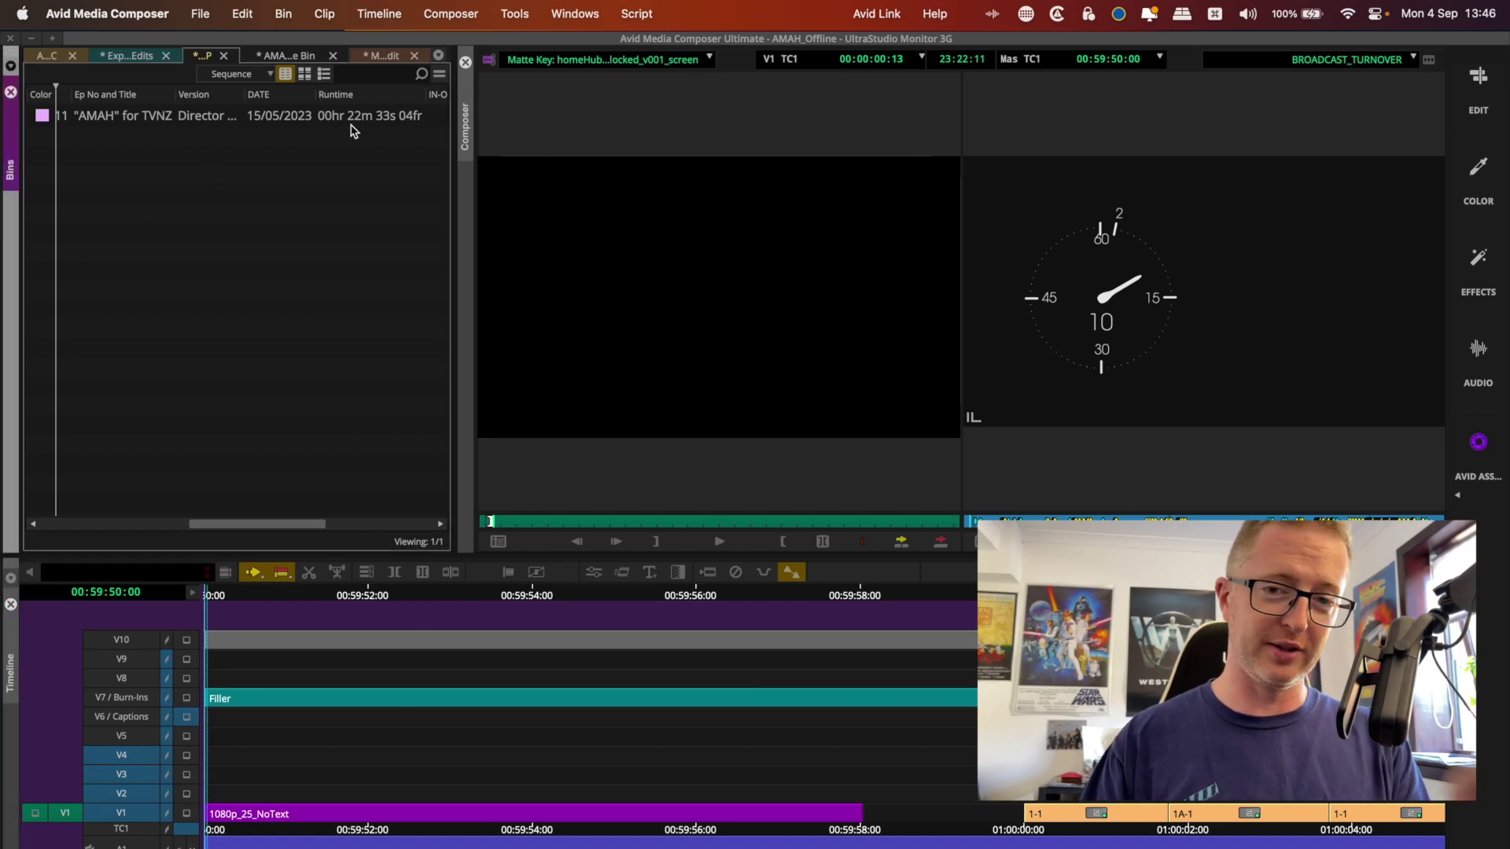
pyautogui.click(525, 619)
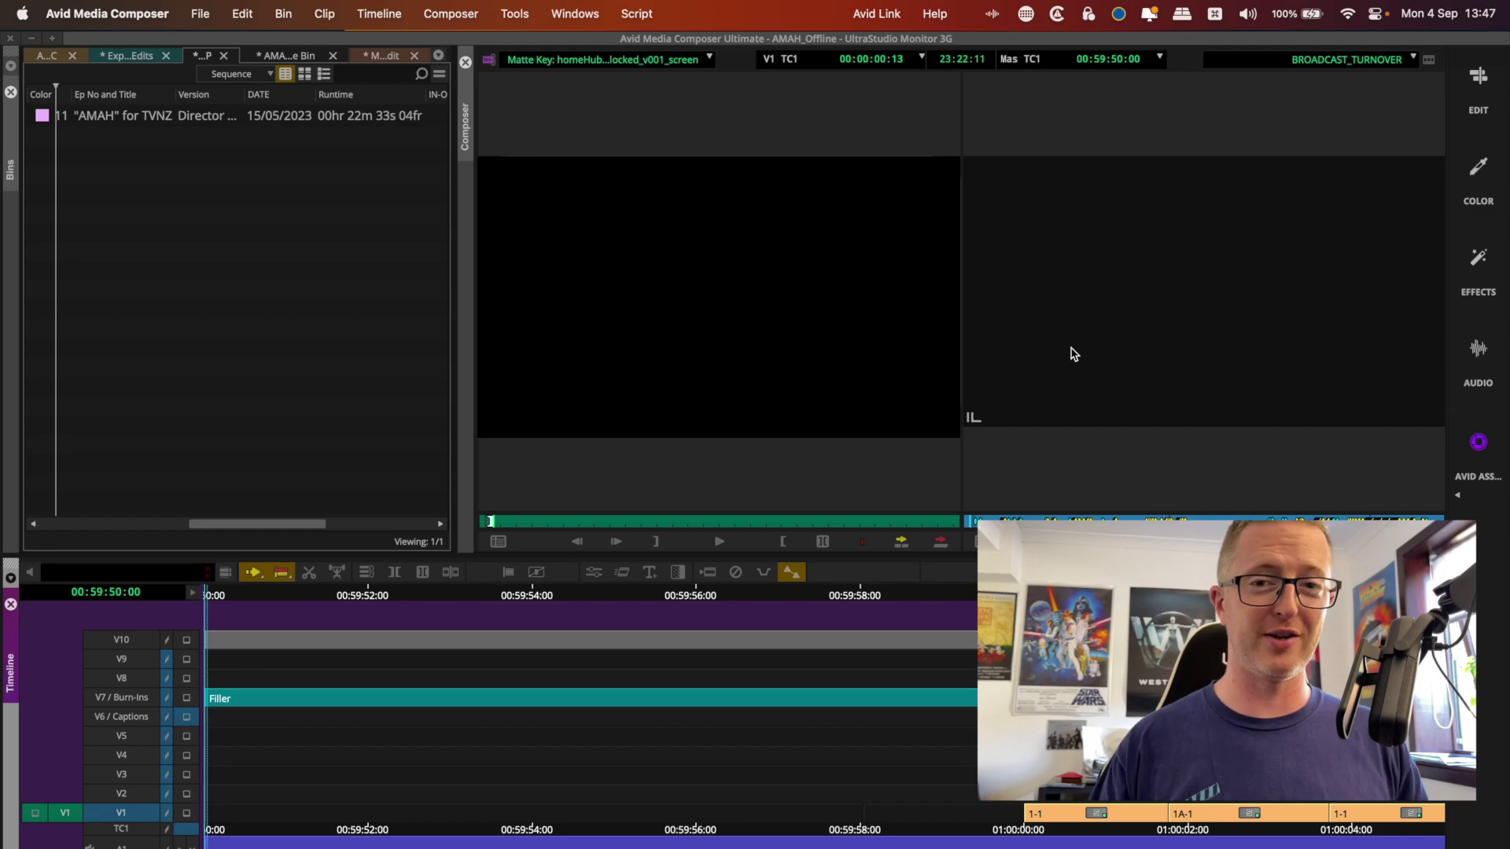
# Open the Effect Palette and bring up the SubCap effect among the filters
pyautogui.click(365, 314)
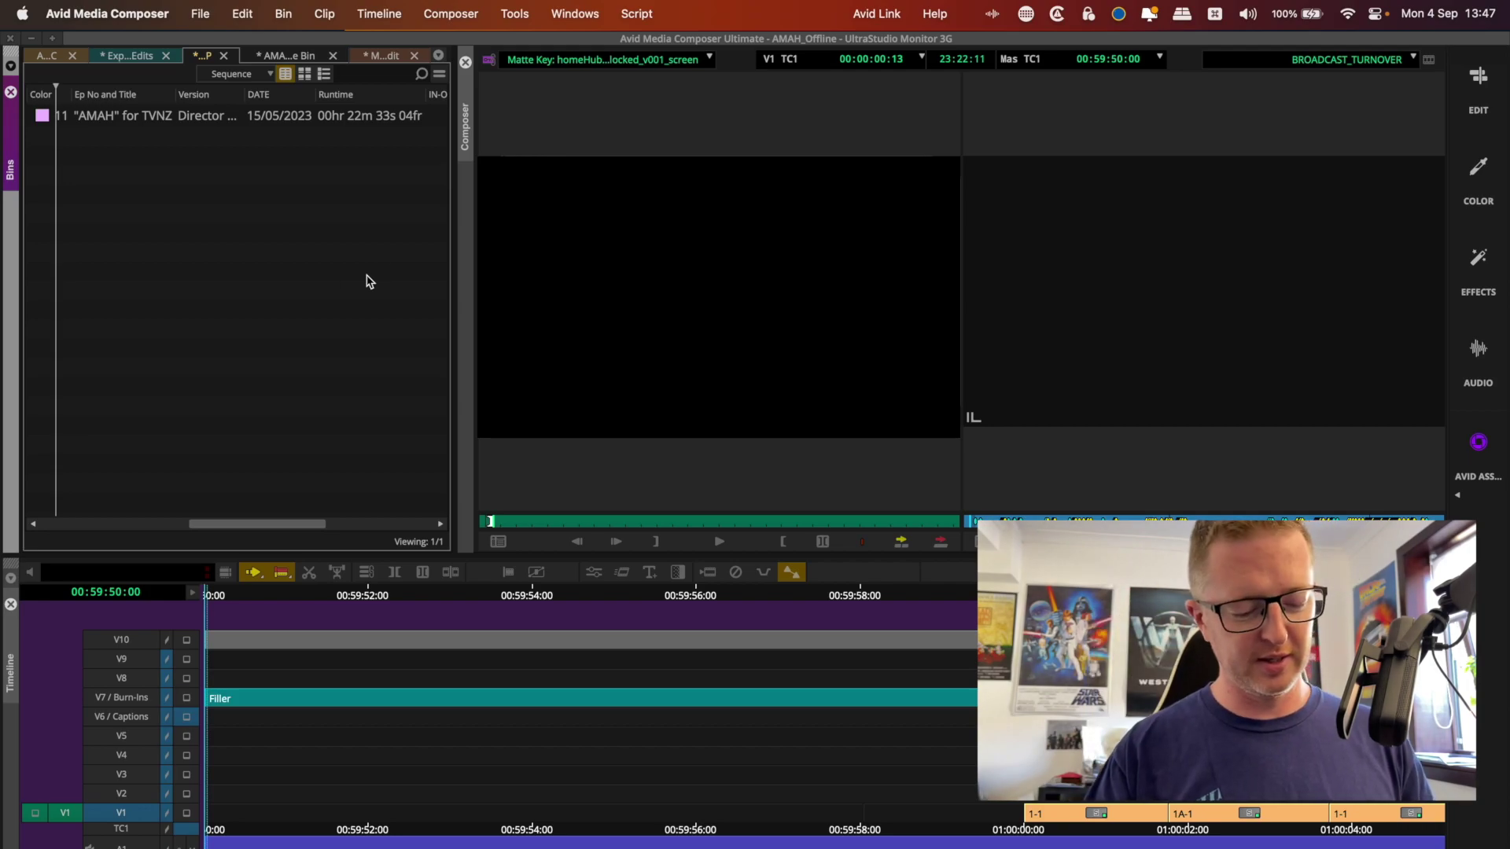
pyautogui.press('super+8')
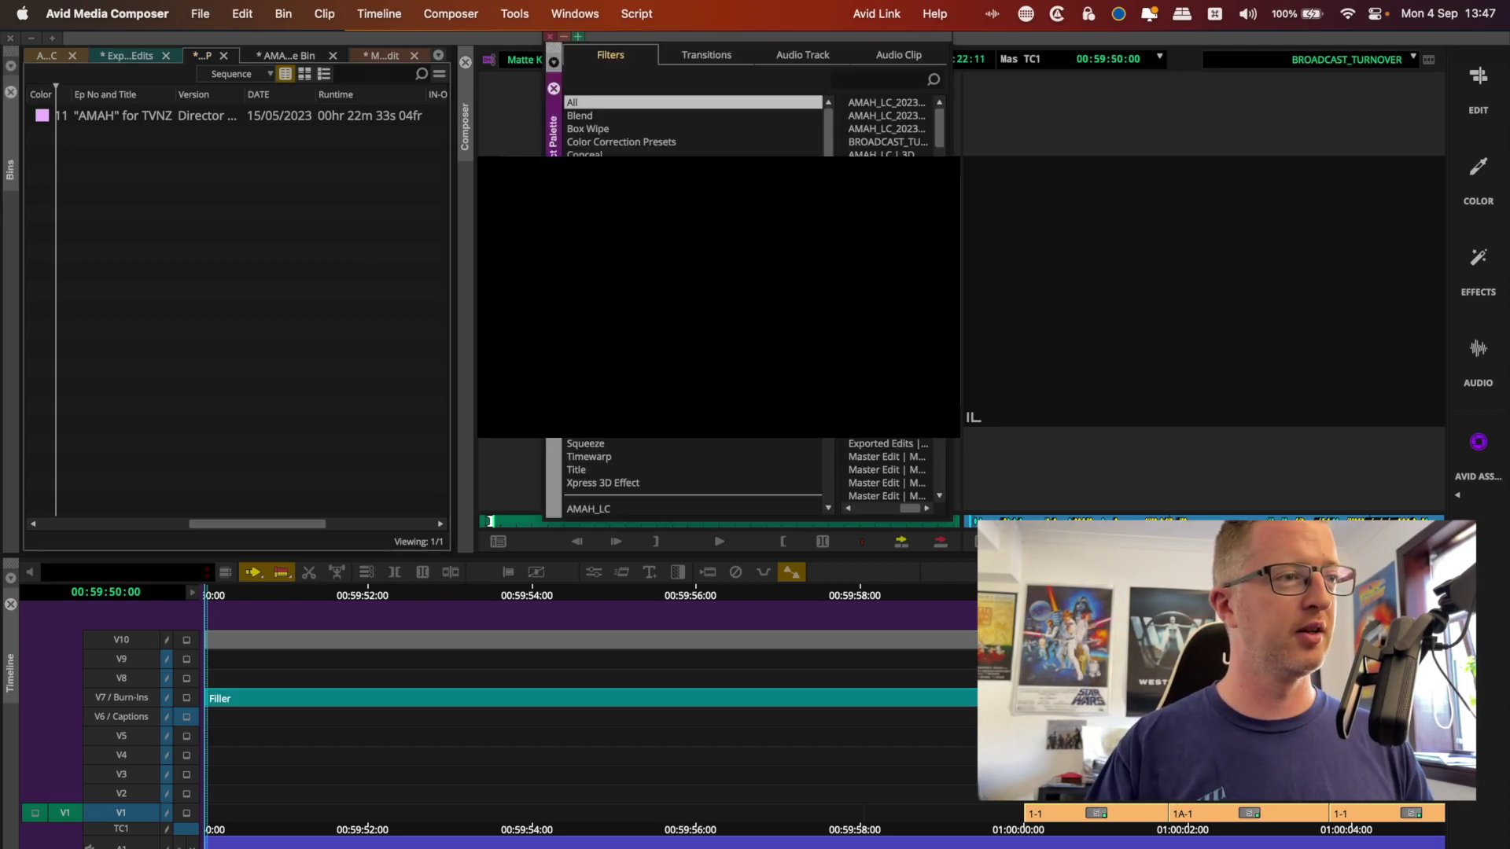
pyautogui.click(590, 194)
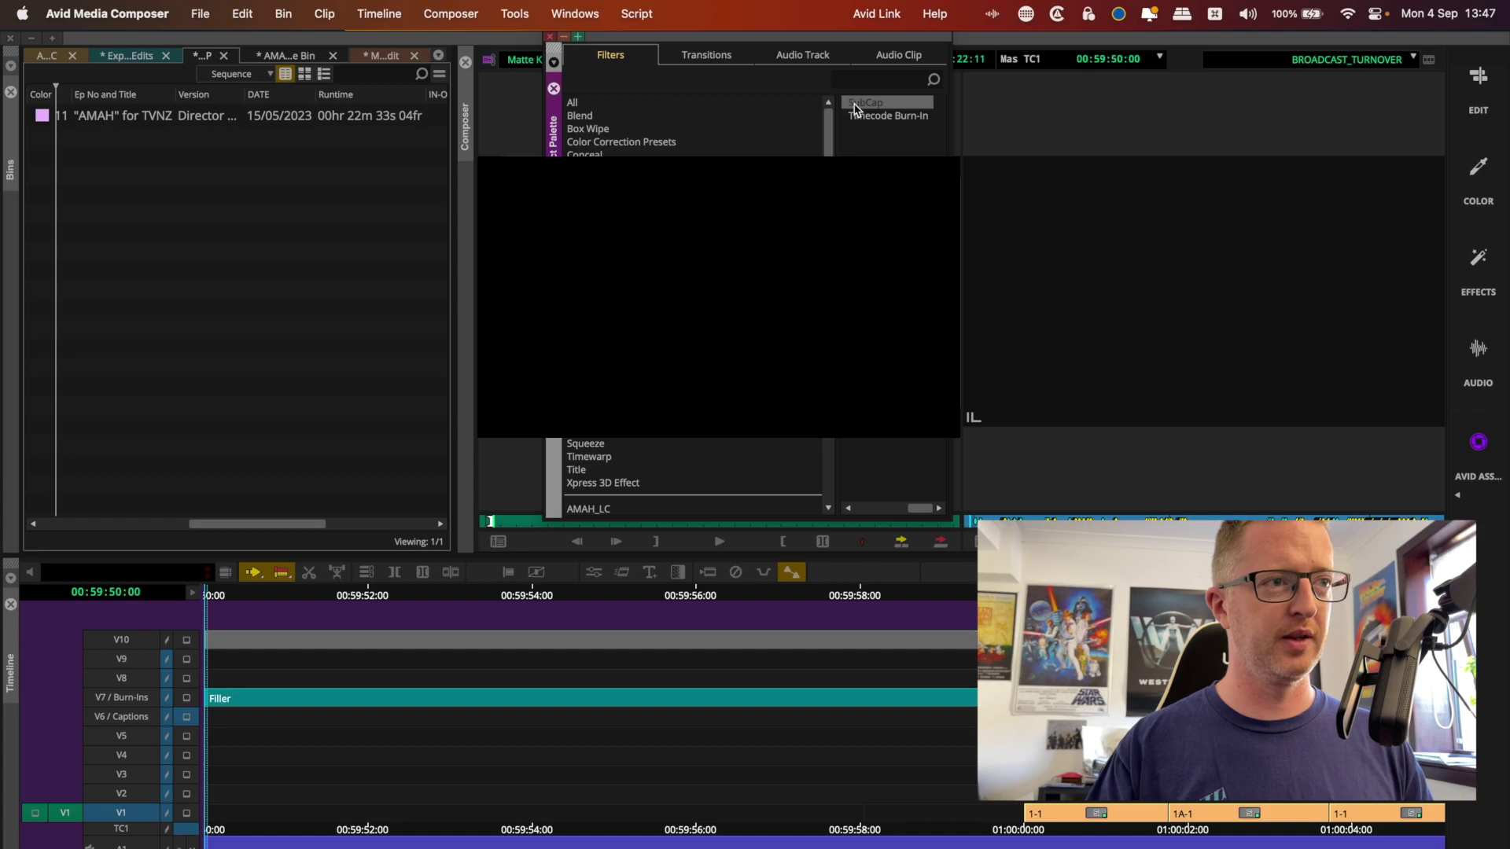
pyautogui.moveTo(835, 131); pyautogui.dragTo(753, 137)
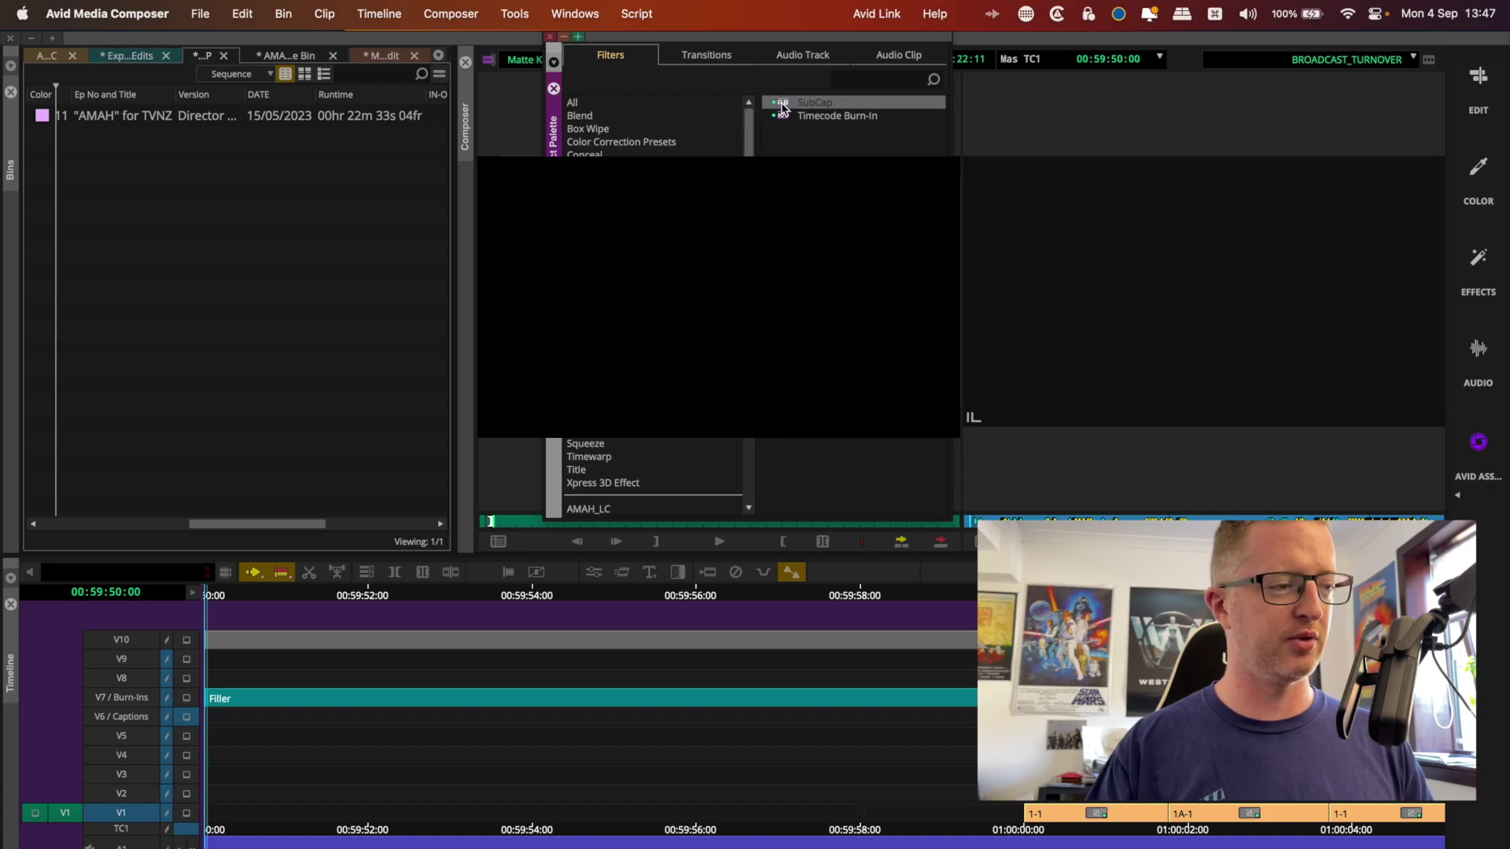
# Mark the empty leader section on V1 from 00:59:50:00 to 00:59:58:01
pyautogui.click(286, 624)
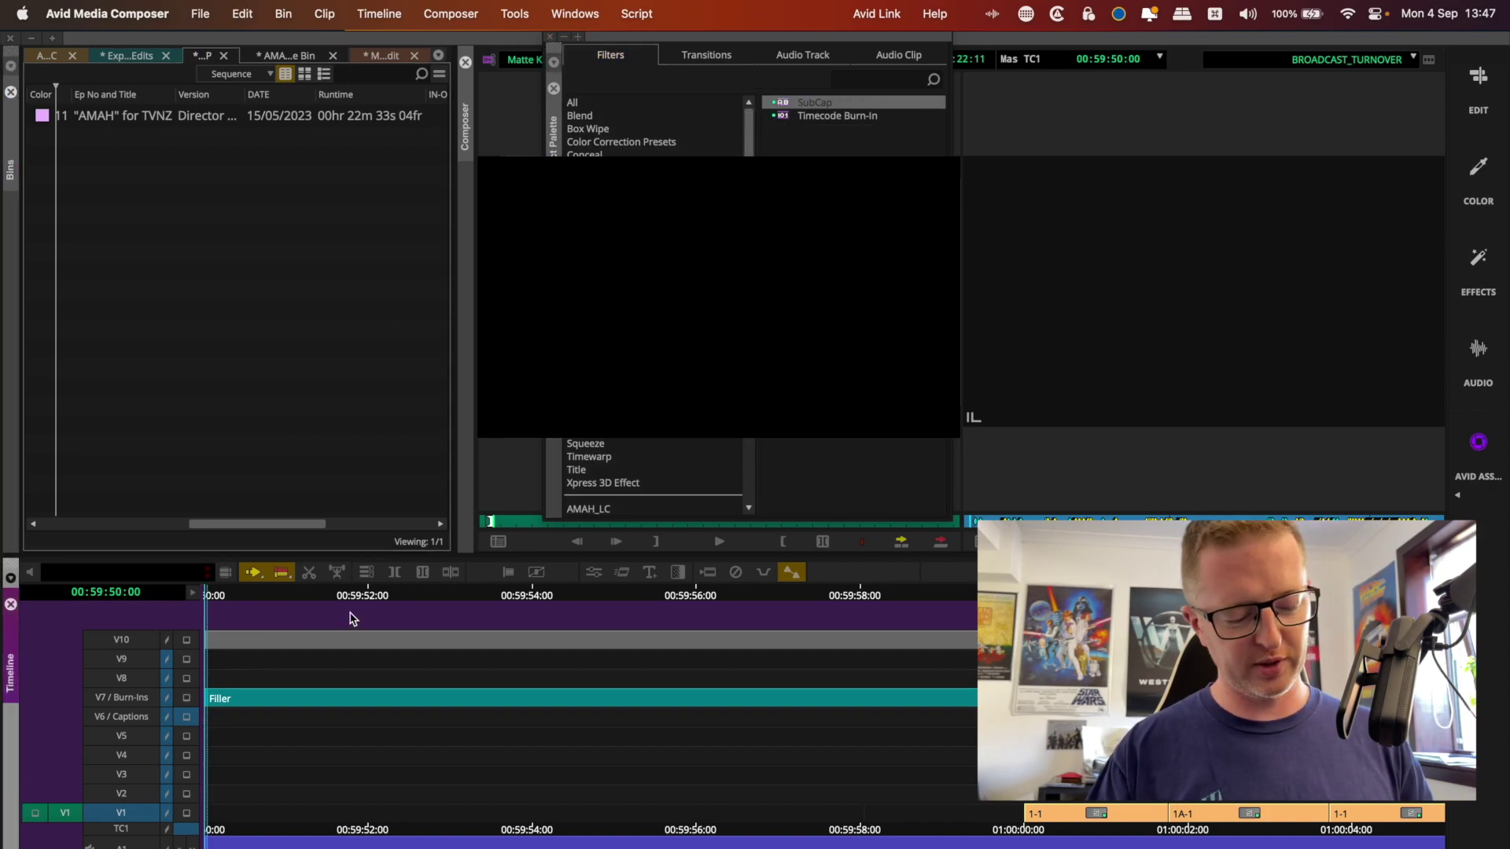
pyautogui.press('i')
pyautogui.click(392, 611)
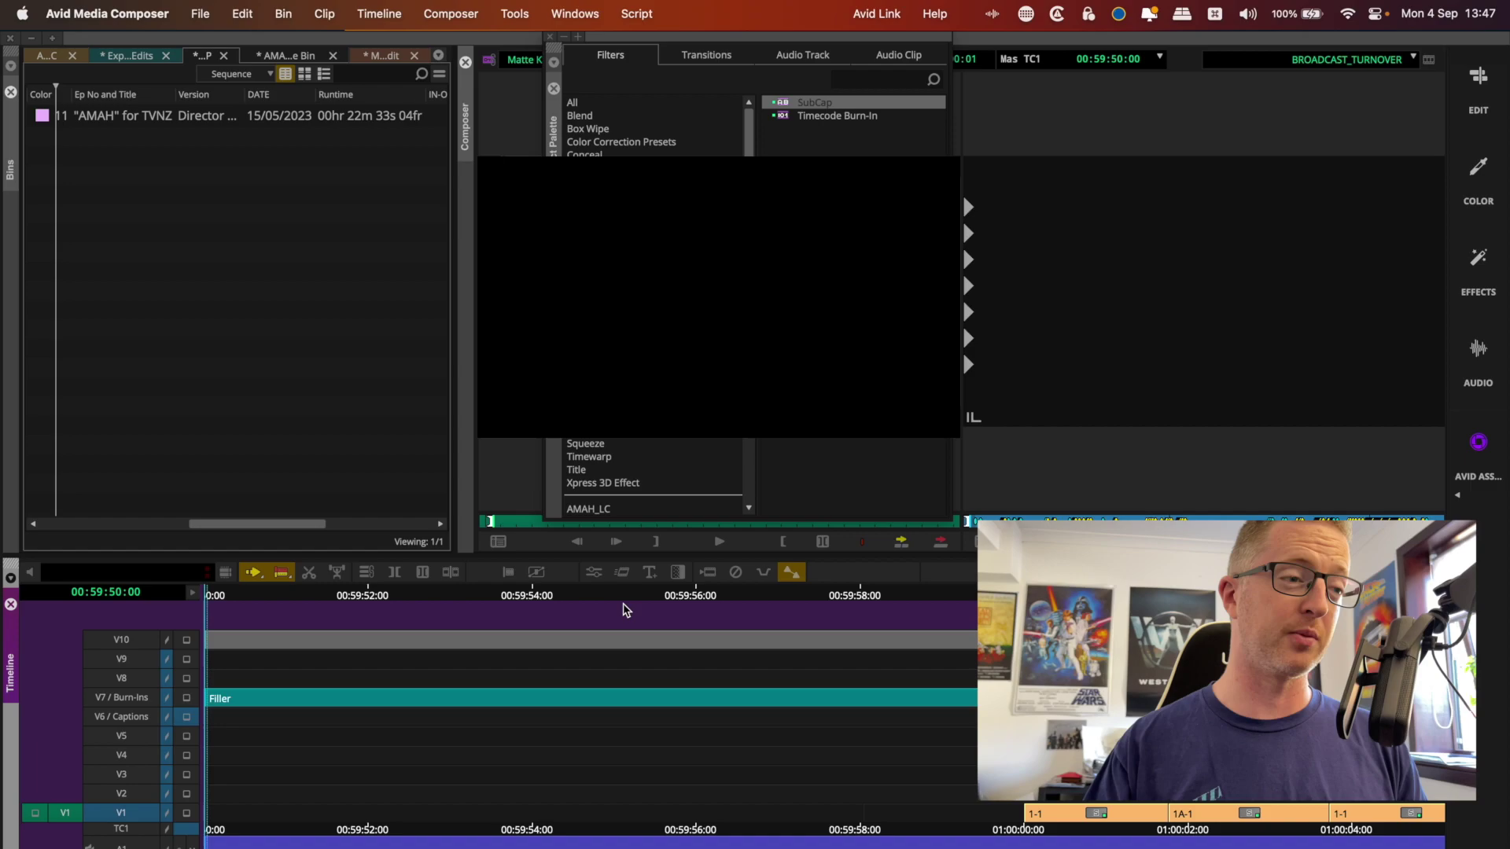
pyautogui.click(858, 602)
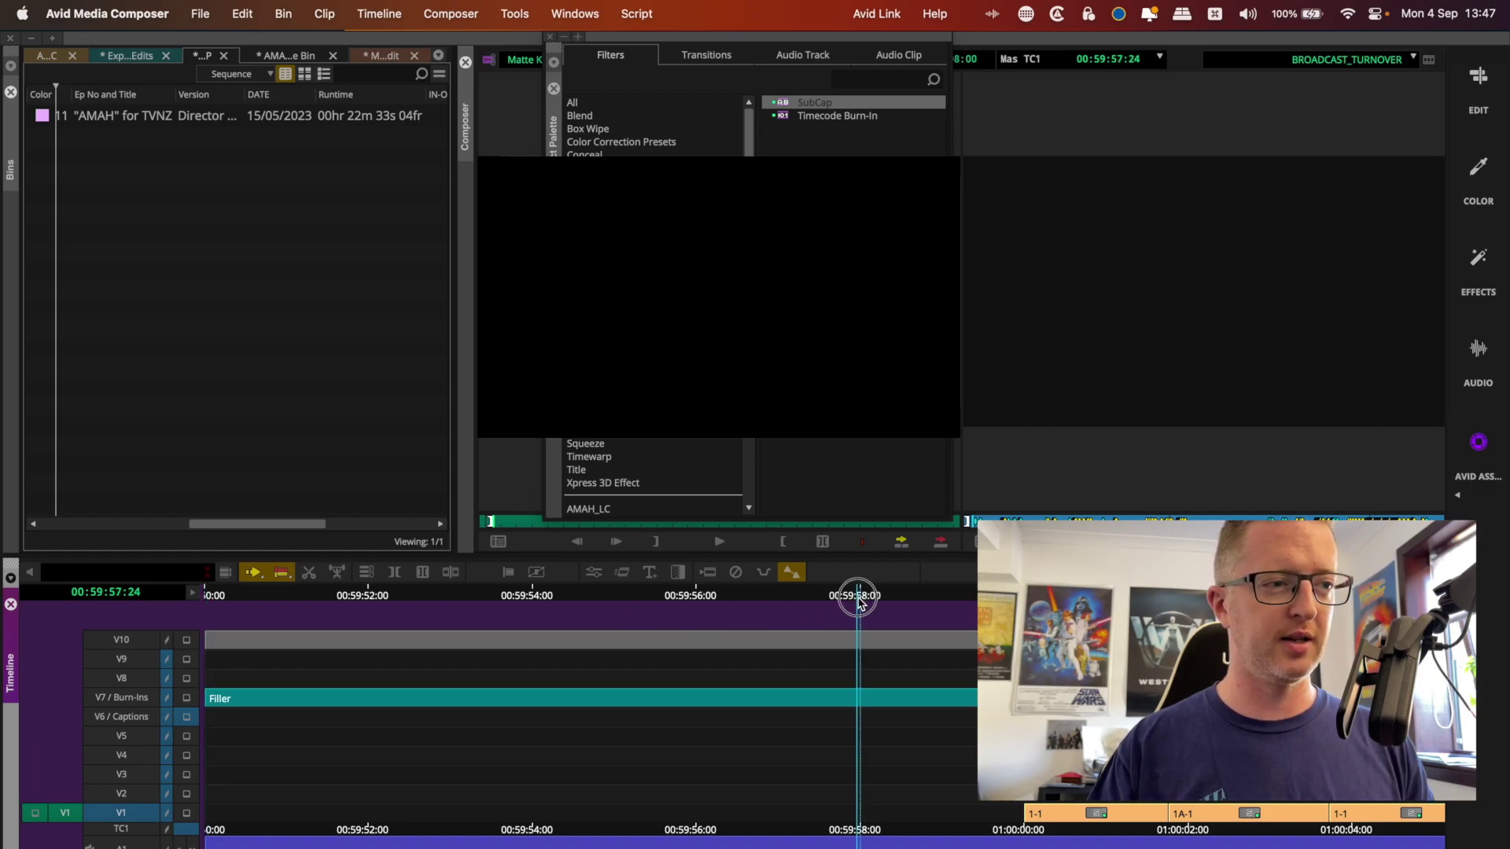
pyautogui.press('Right')
pyautogui.press('Right')
pyautogui.press('o')
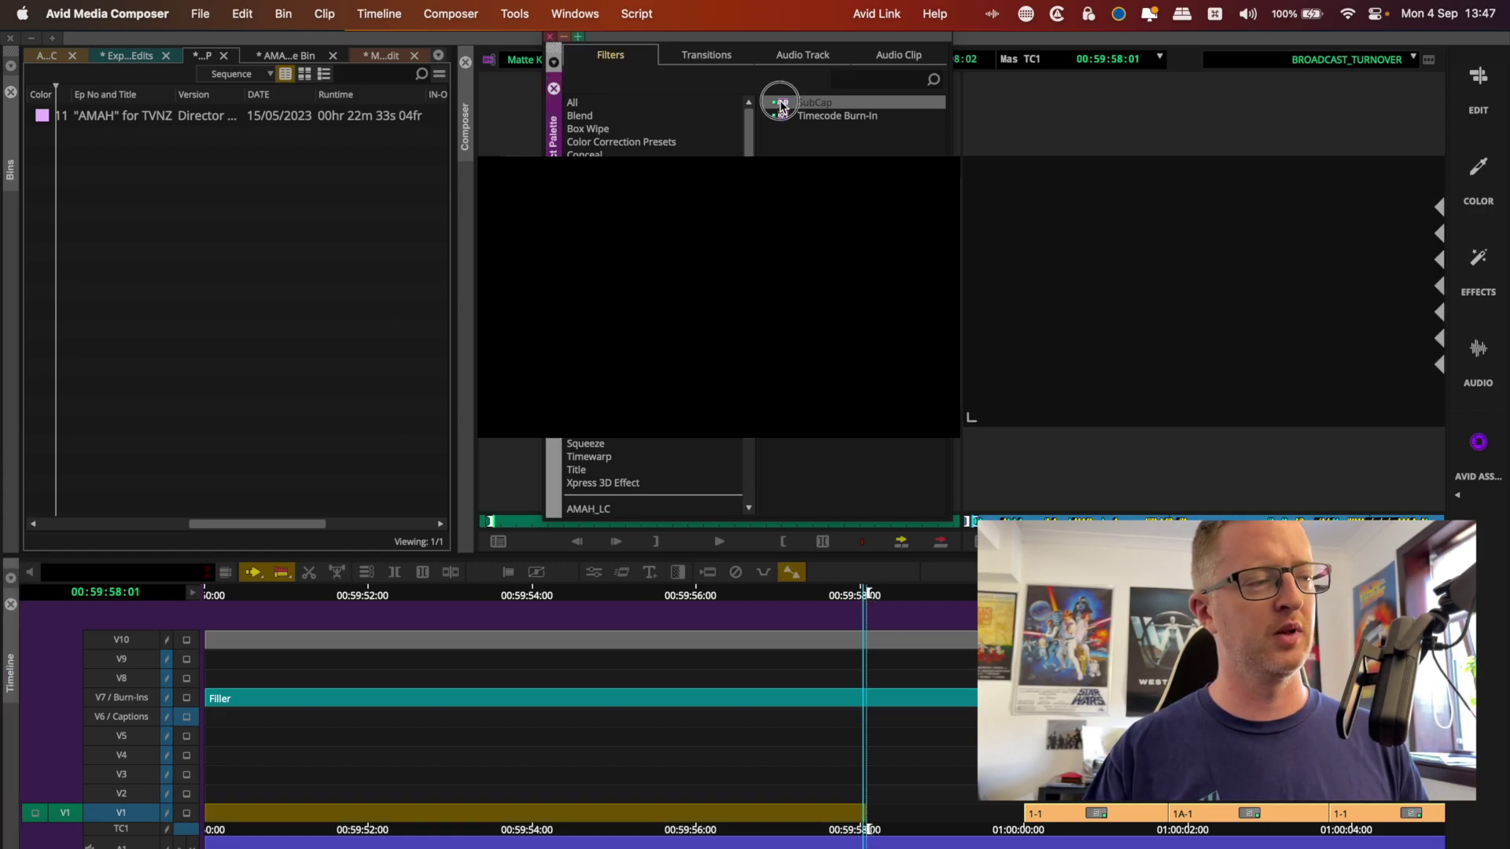
# Apply the SubCap effect to the marked filler on V1 and open it in the Effect Editor
pyautogui.moveTo(774, 110); pyautogui.dragTo(566, 813)
pyautogui.moveTo(623, 599); pyautogui.dragTo(572, 605)
pyautogui.click(600, 612)
pyautogui.click(594, 572)
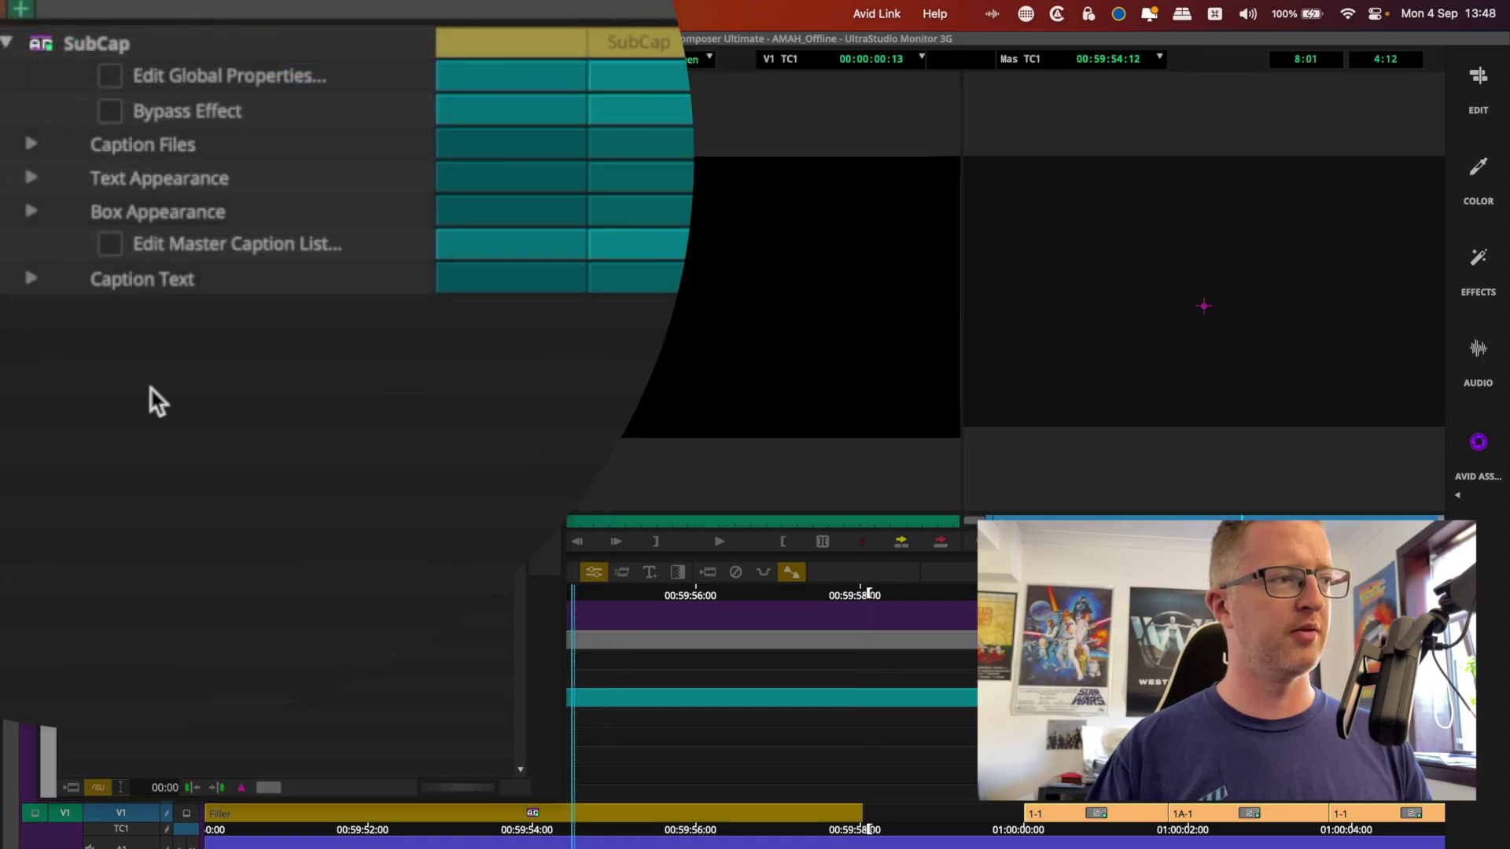
# Enter 10 as the SubCap caption text and move it left of the frame's centre
pyautogui.click(32, 279)
pyautogui.write('10')
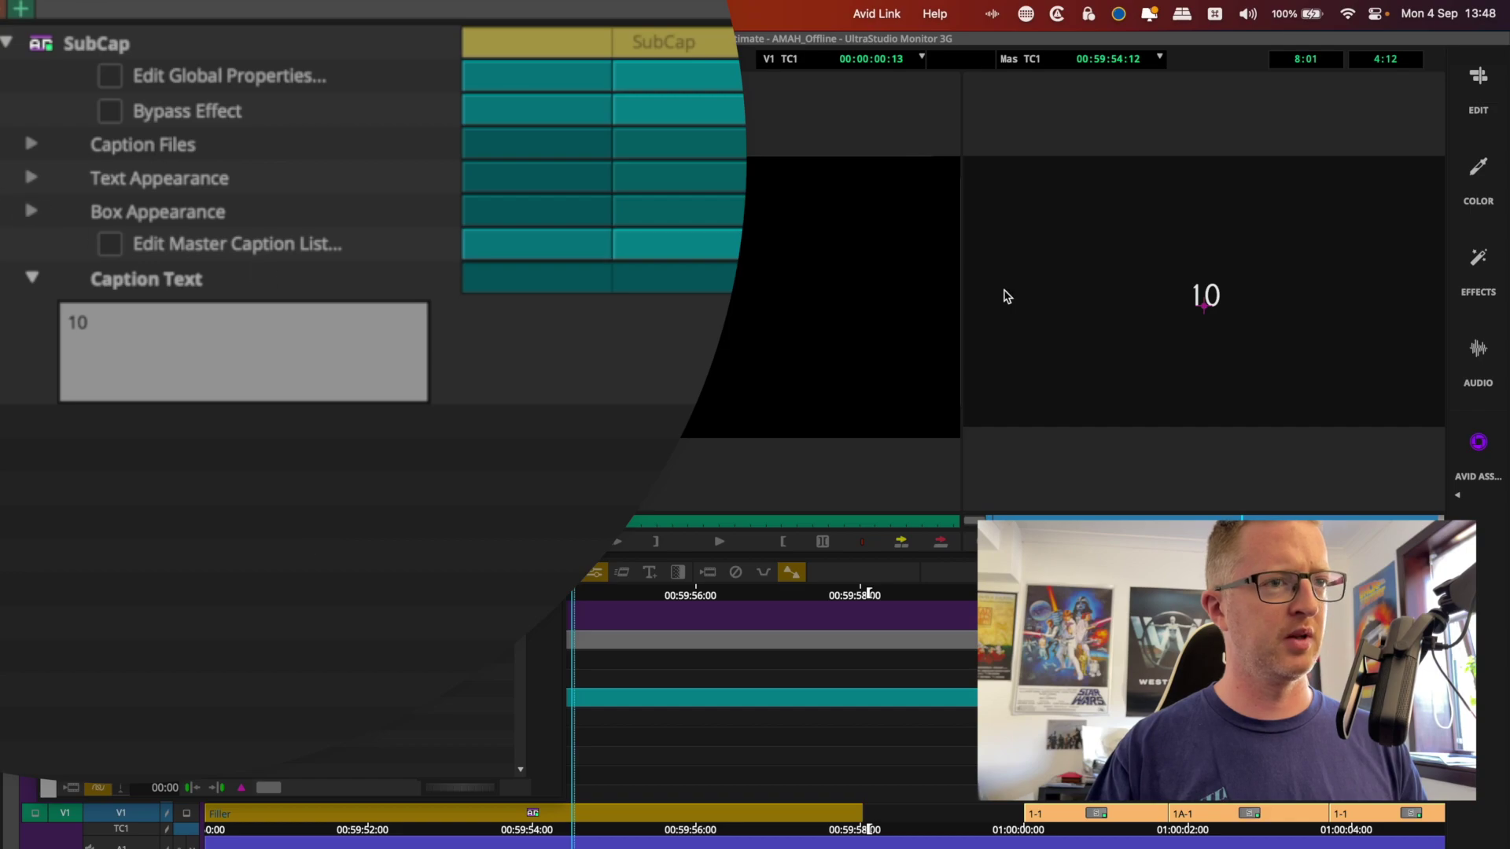
pyautogui.moveTo(1209, 311); pyautogui.dragTo(1062, 304)
# Set the caption's font size to 600 pixels, lower it in the frame and close the Effect Editor
pyautogui.click(24, 179)
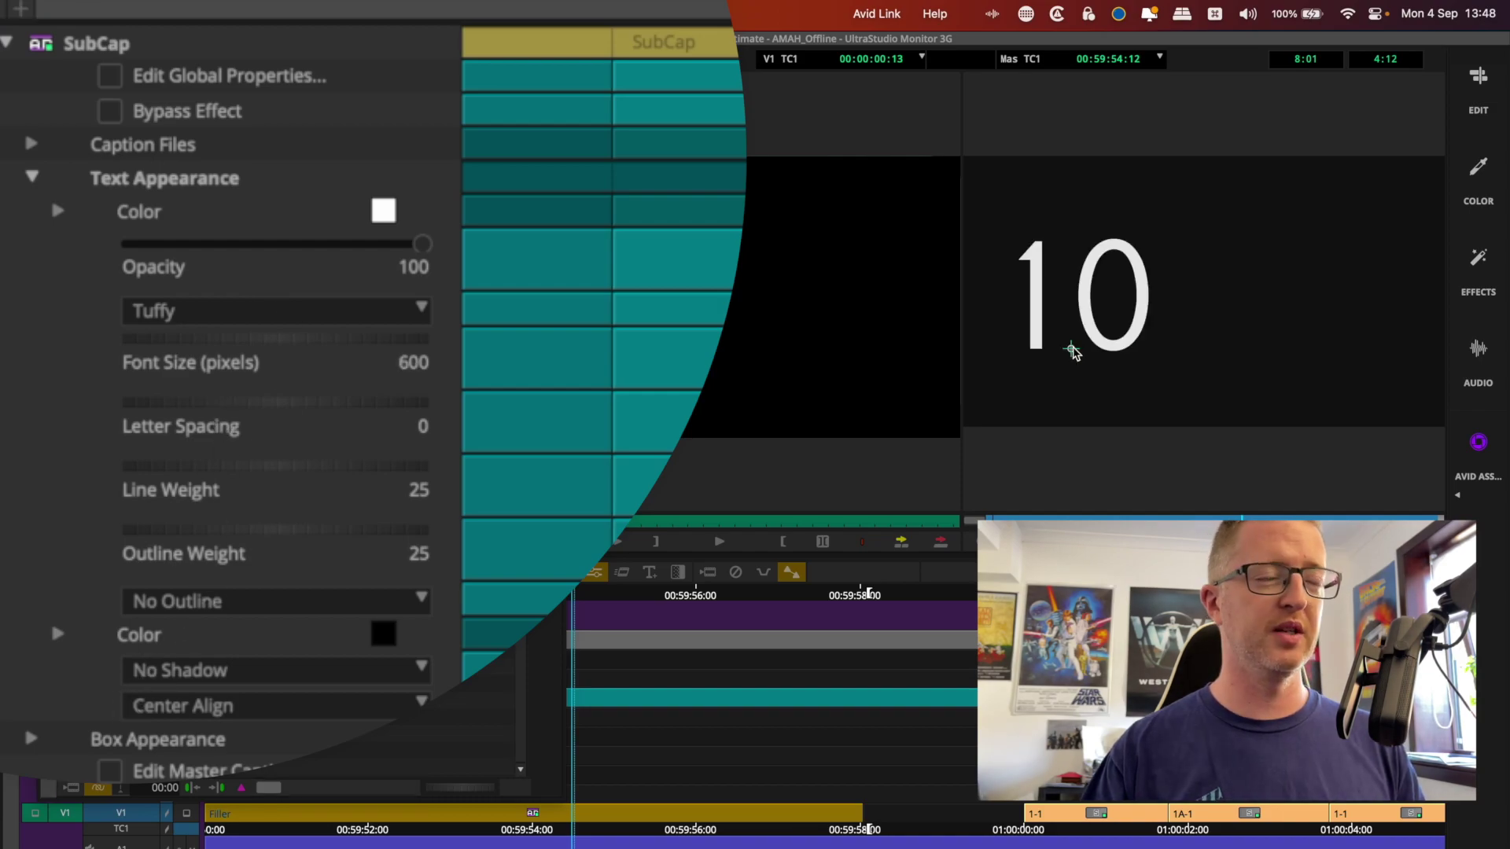
pyautogui.click(1072, 348)
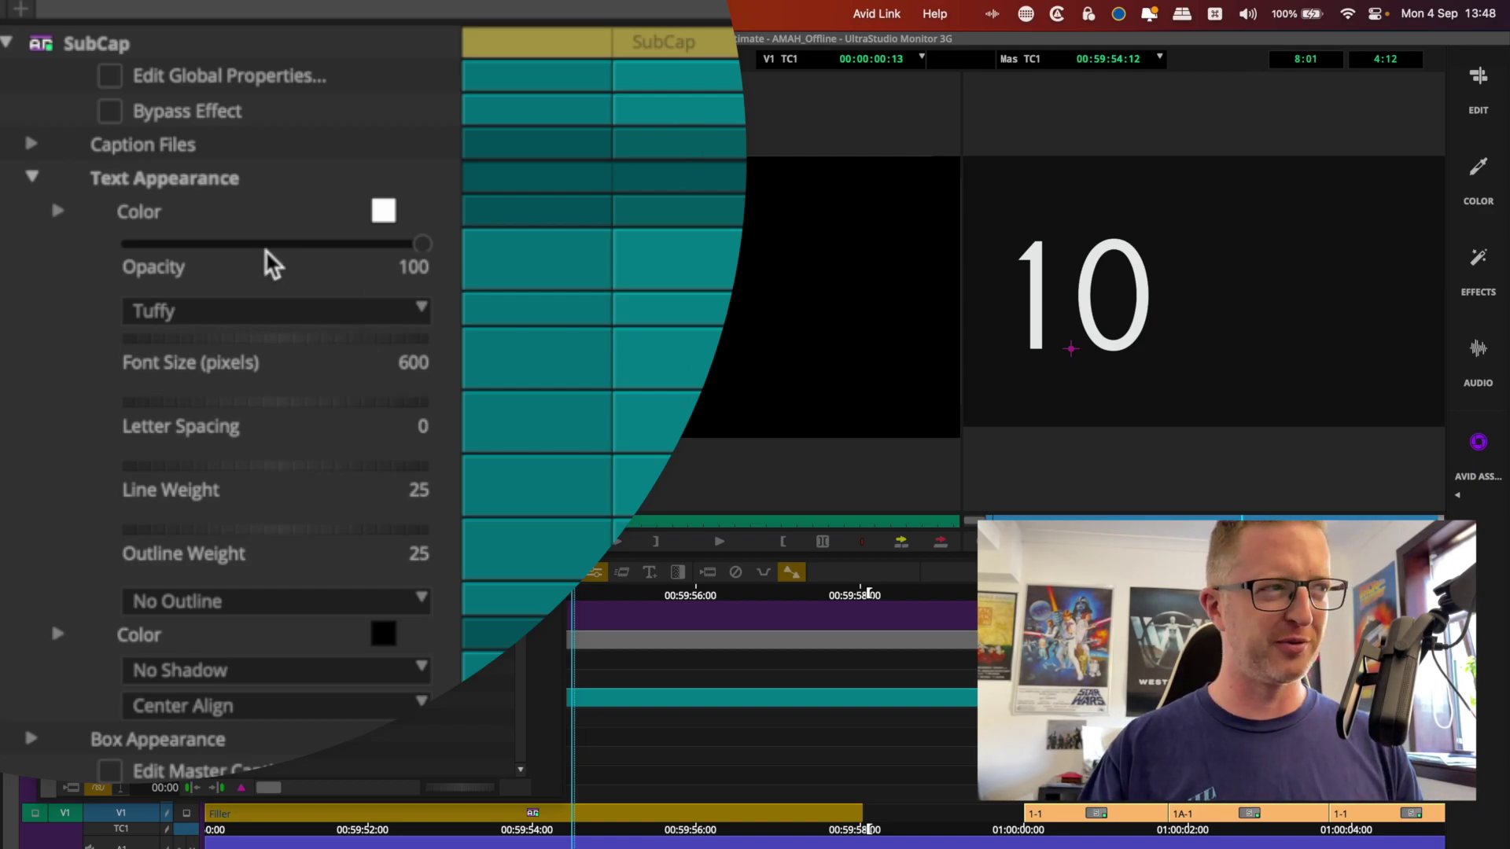
pyautogui.click(33, 177)
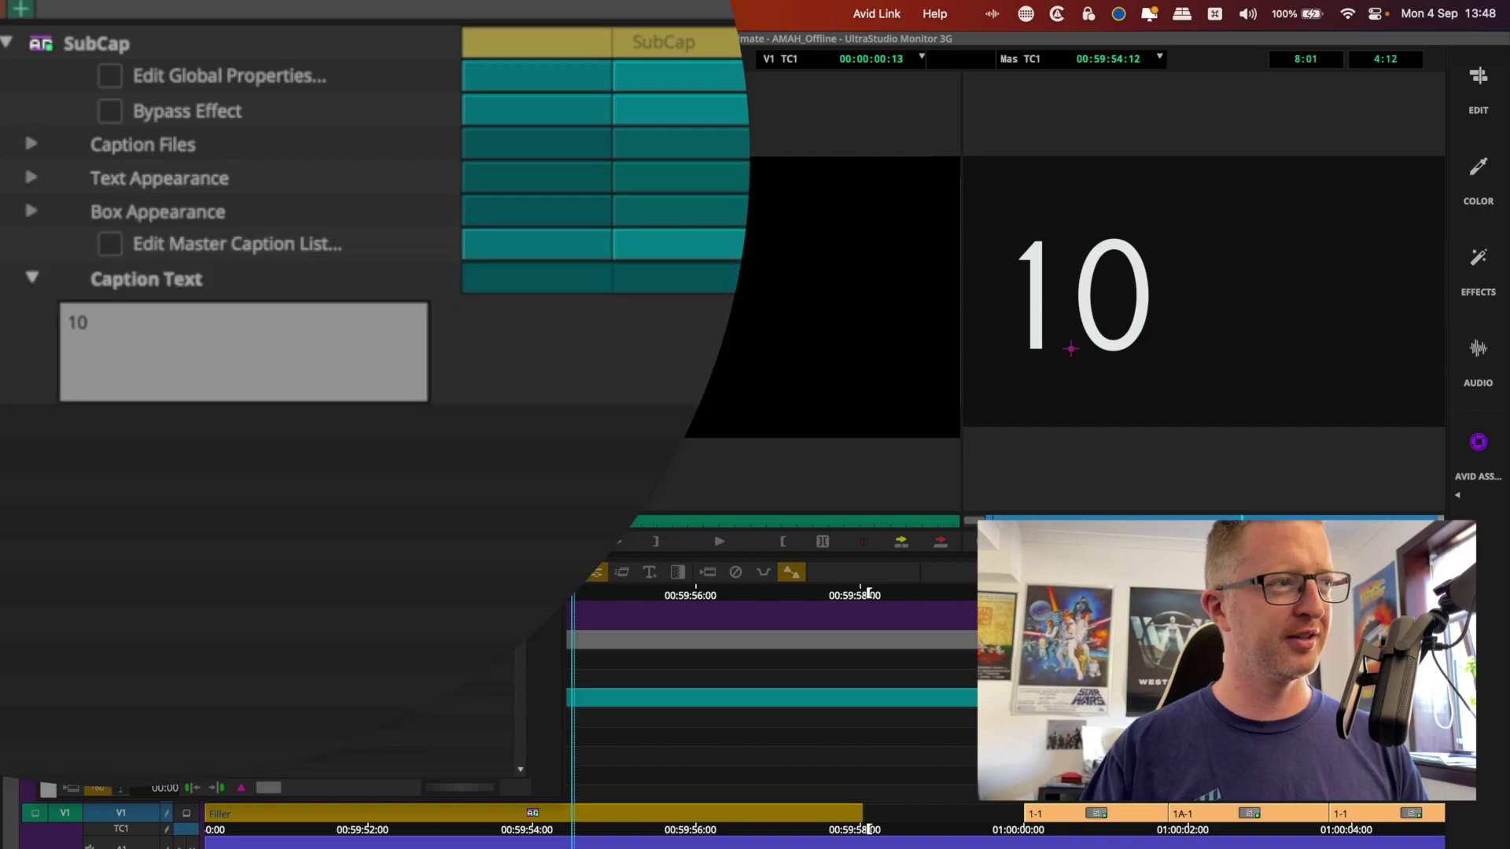
pyautogui.click(51, 94)
# Split the SubCap filler on V1 at every second from 00:59:51:00 to 00:59:58:00 and clear the sequence's in and out marks
pyautogui.moveTo(235, 606); pyautogui.dragTo(141, 611)
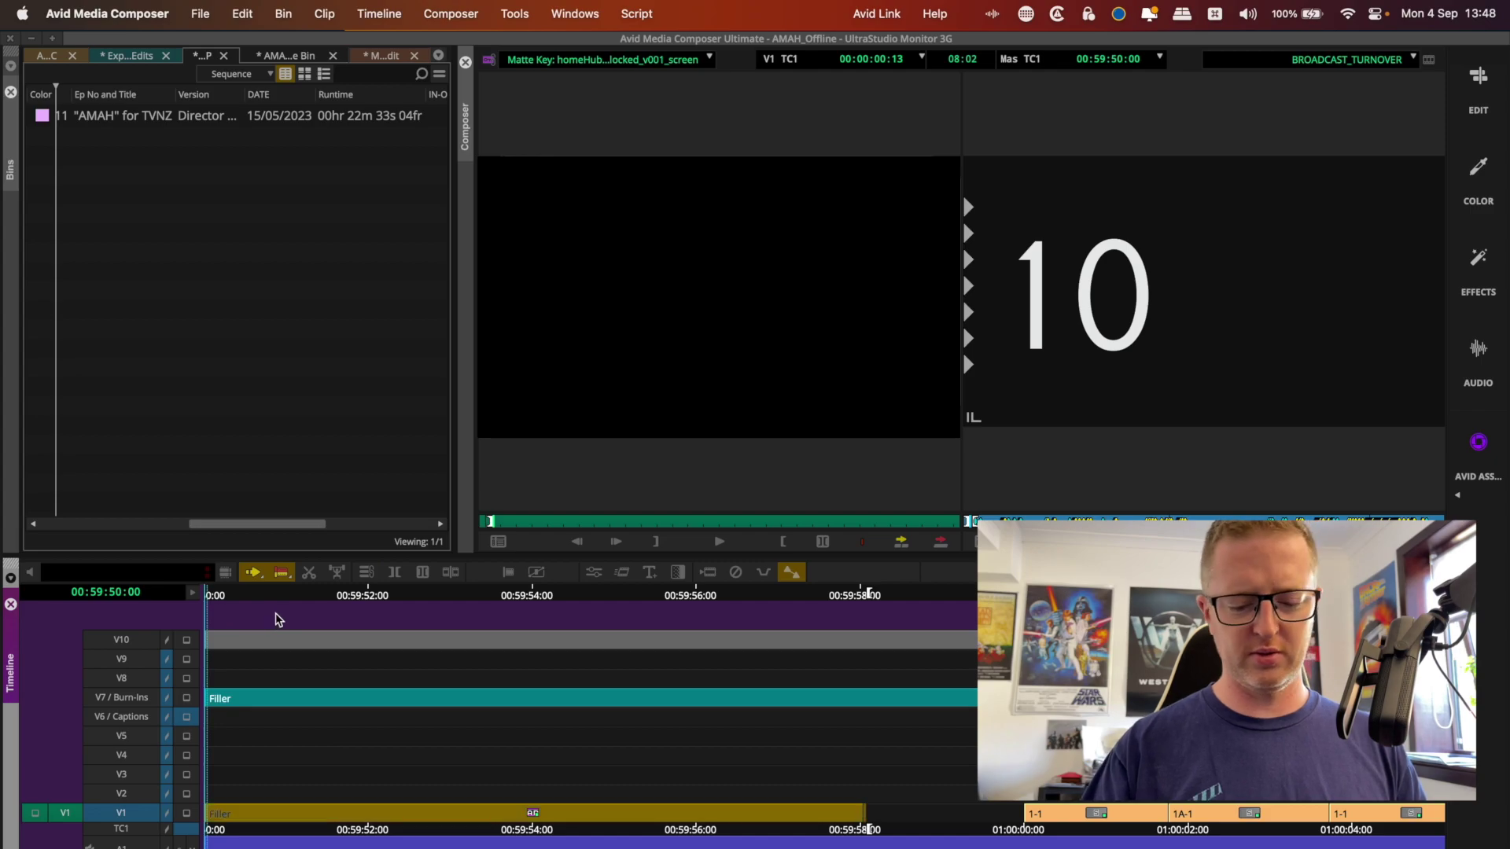
pyautogui.press('super+bracketright')
pyautogui.press('super+bracketright')
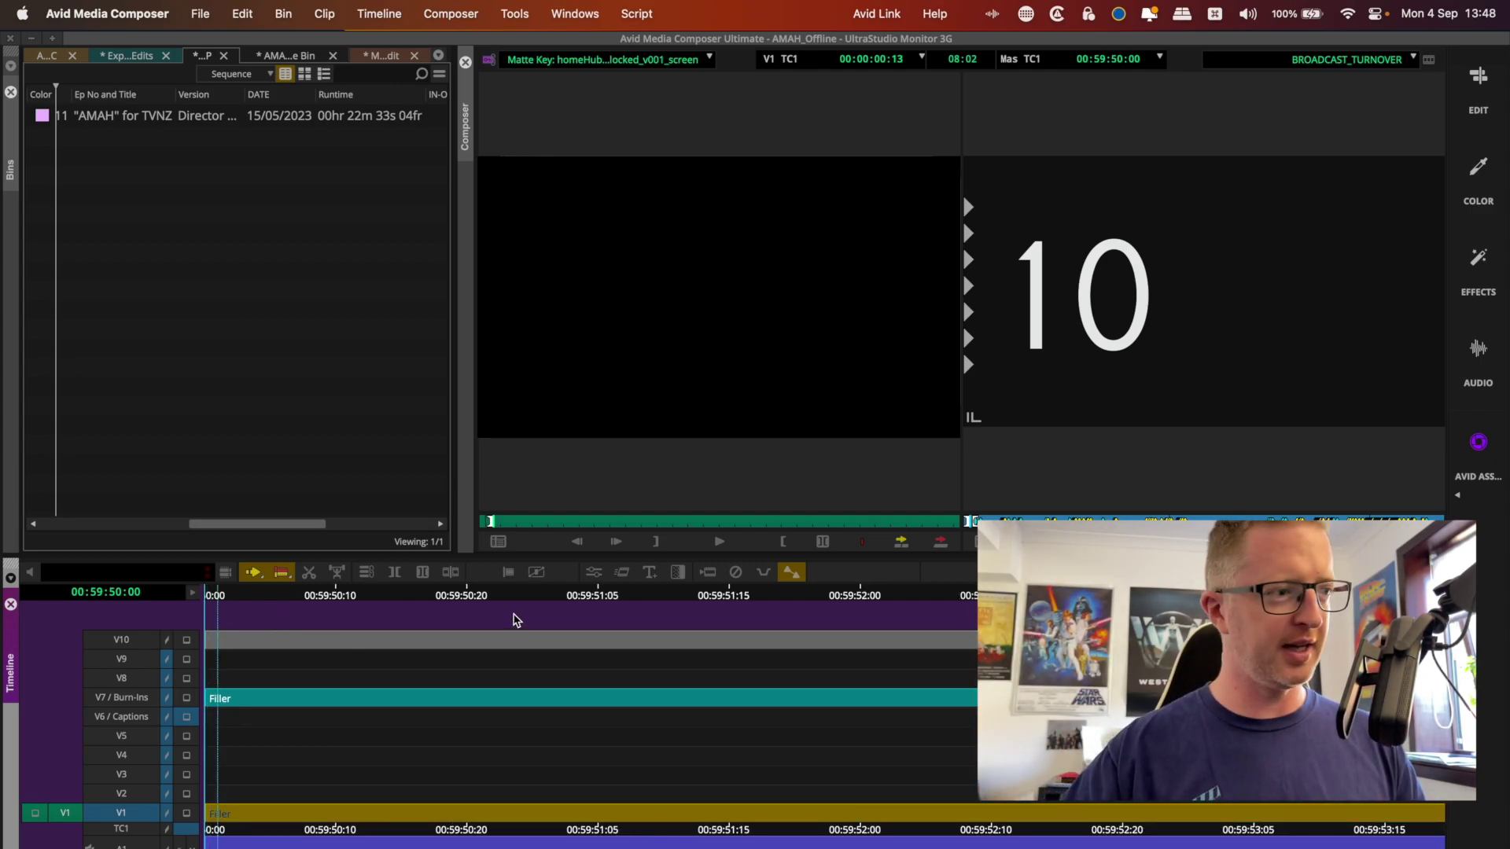
pyautogui.click(862, 541)
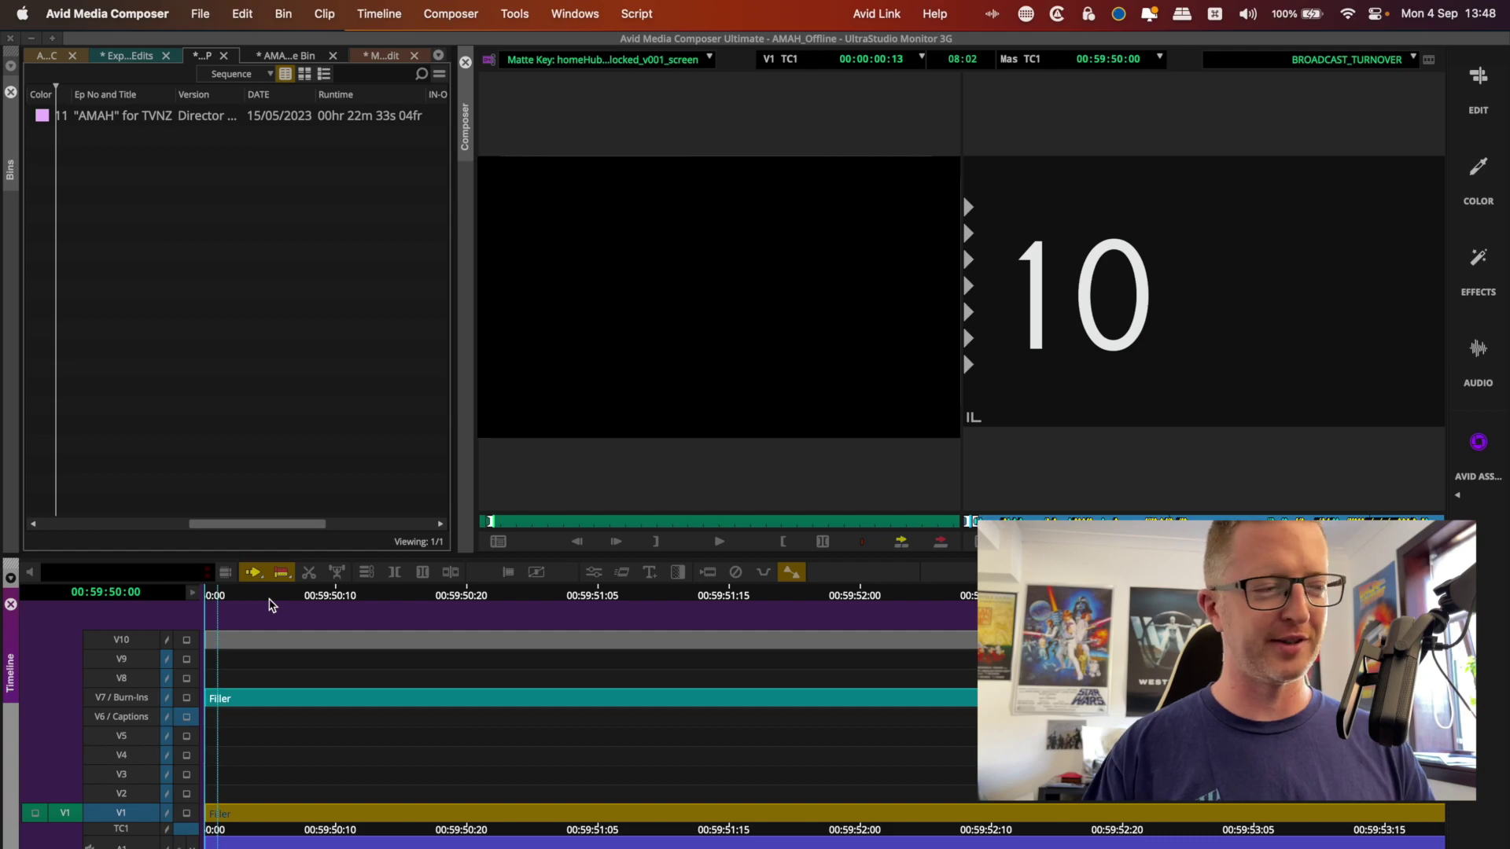
pyautogui.moveTo(275, 601); pyautogui.dragTo(583, 600)
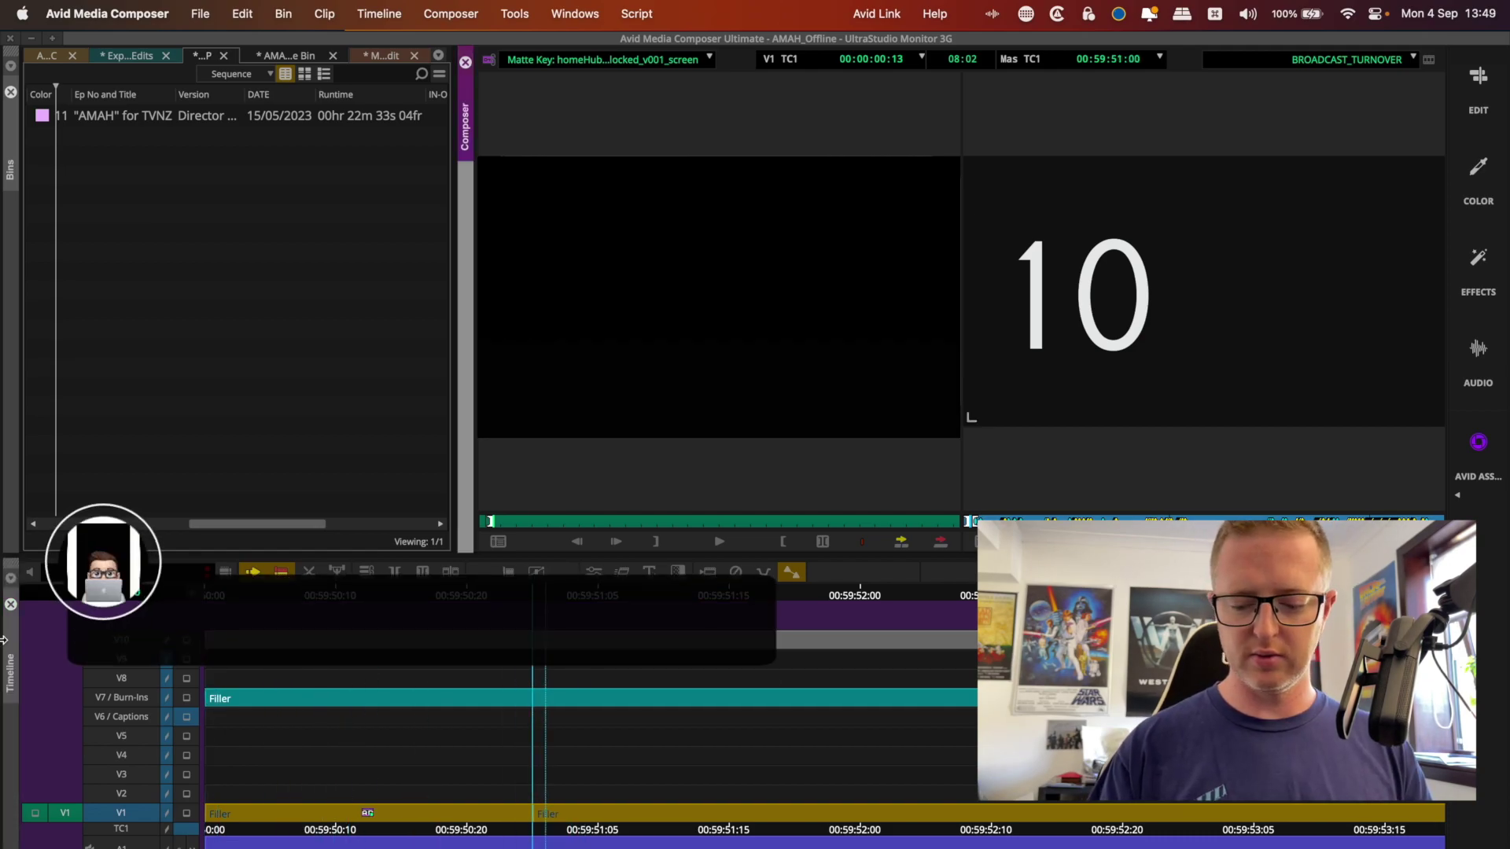
pyautogui.write('+100')
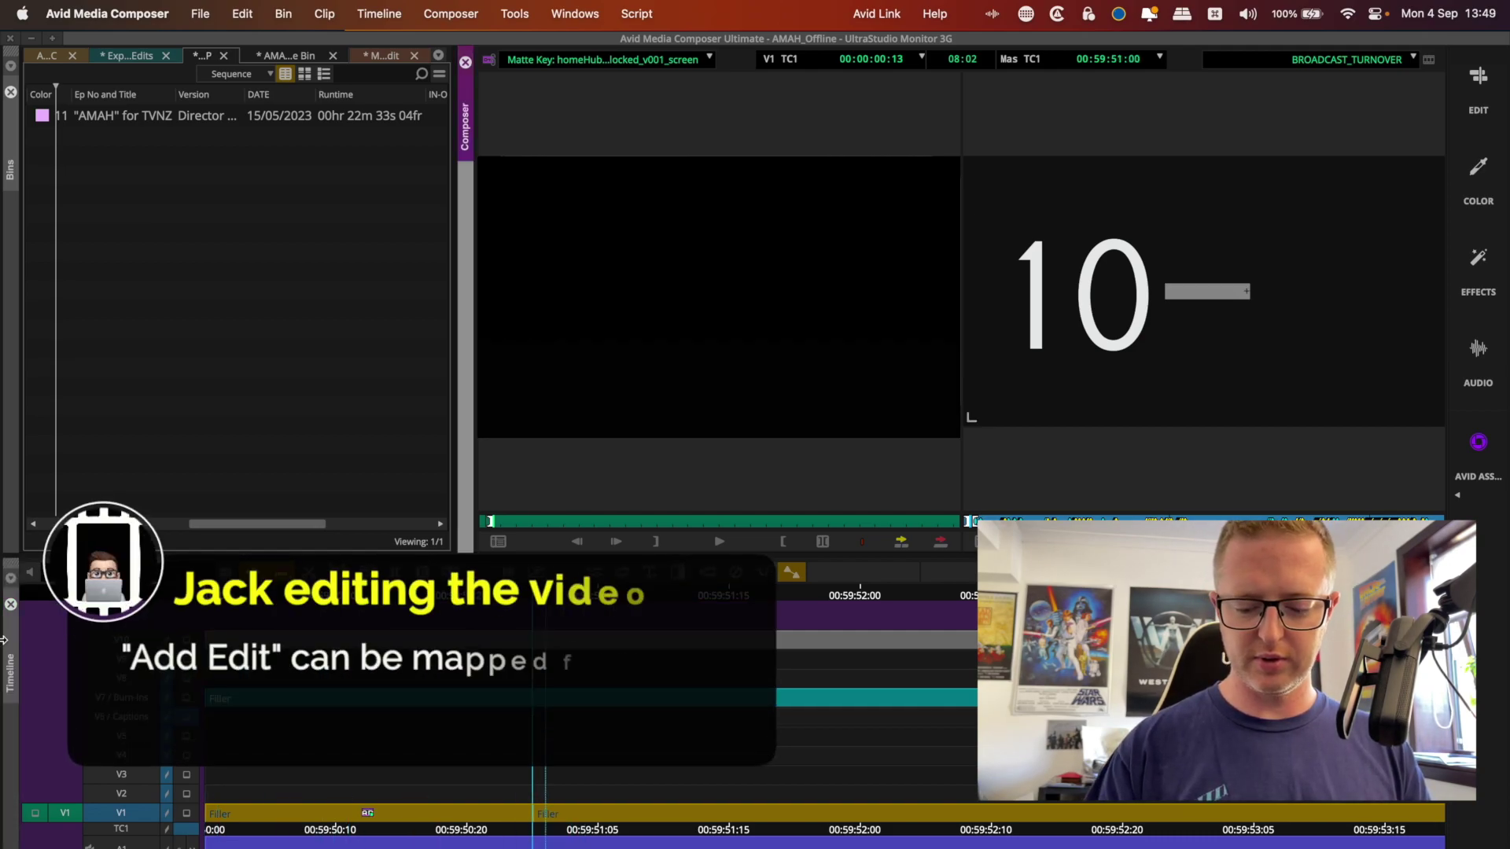
pyautogui.press('Return')
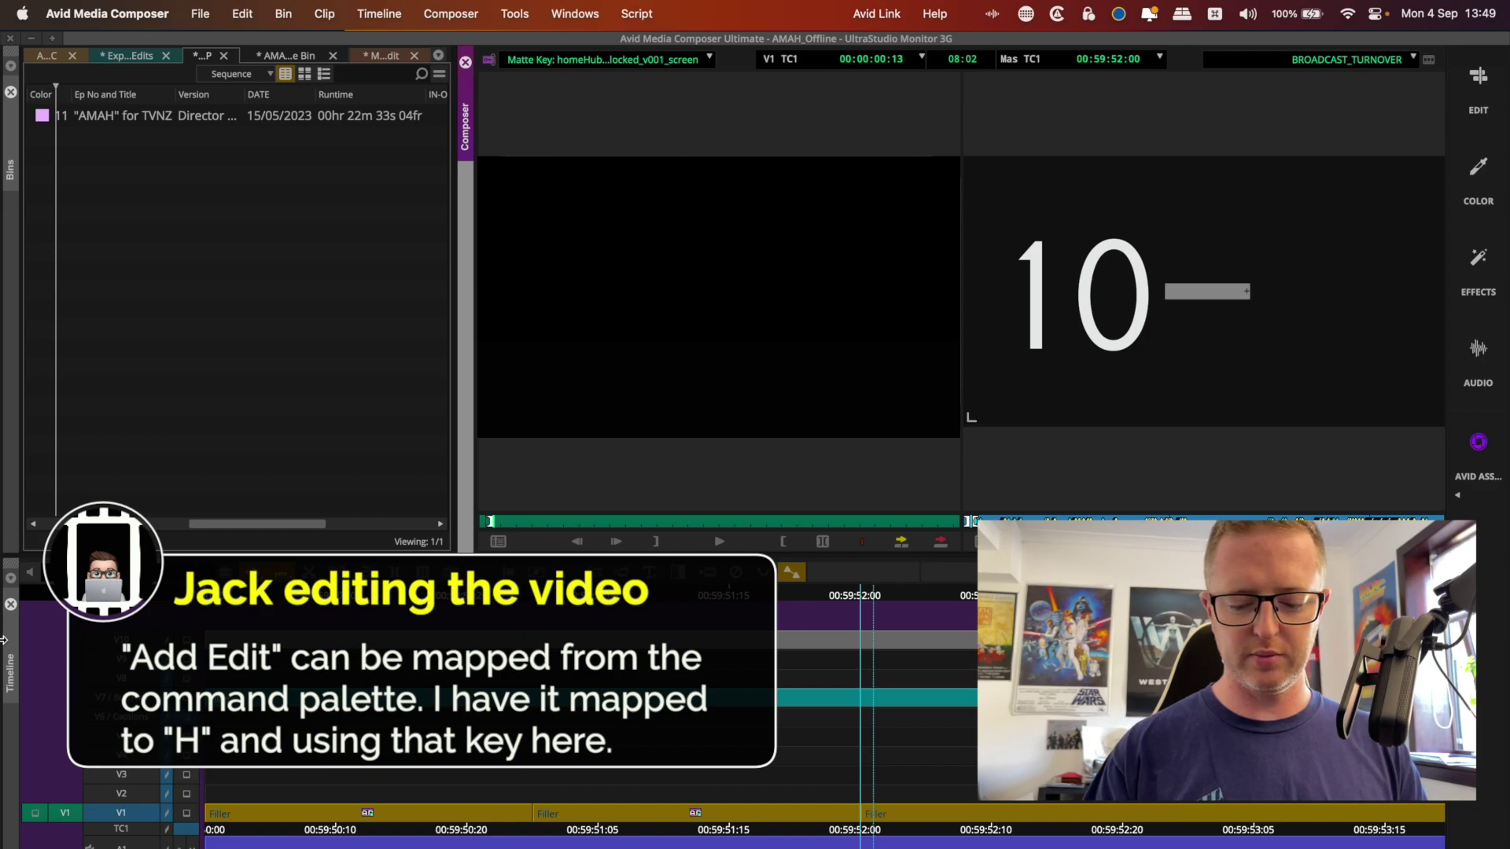
pyautogui.write('00')
pyautogui.press('Return')
pyautogui.write('+100')
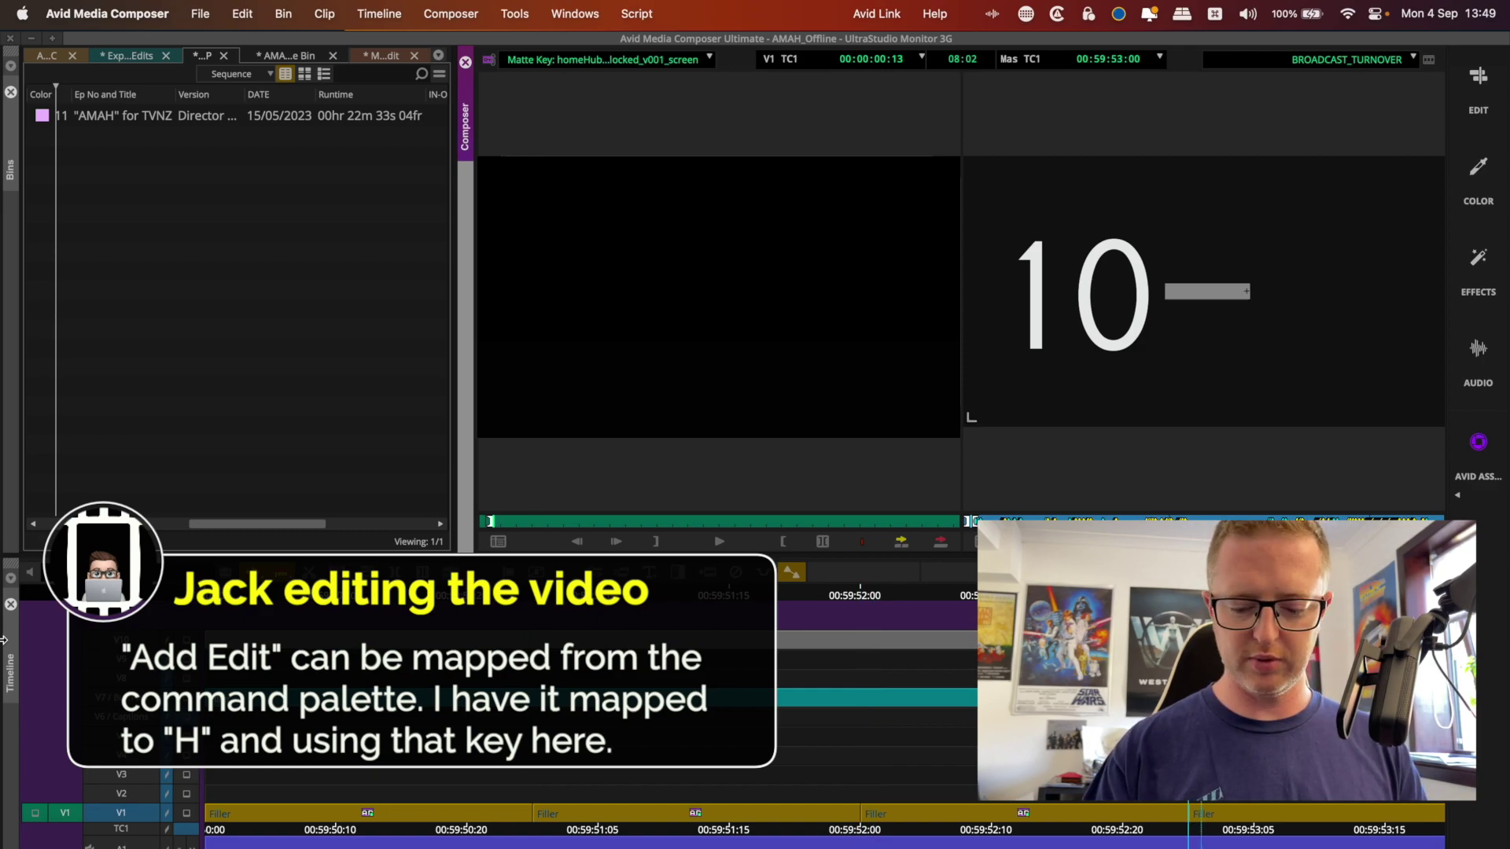
pyautogui.press('Return')
pyautogui.write('h')
pyautogui.write('+100')
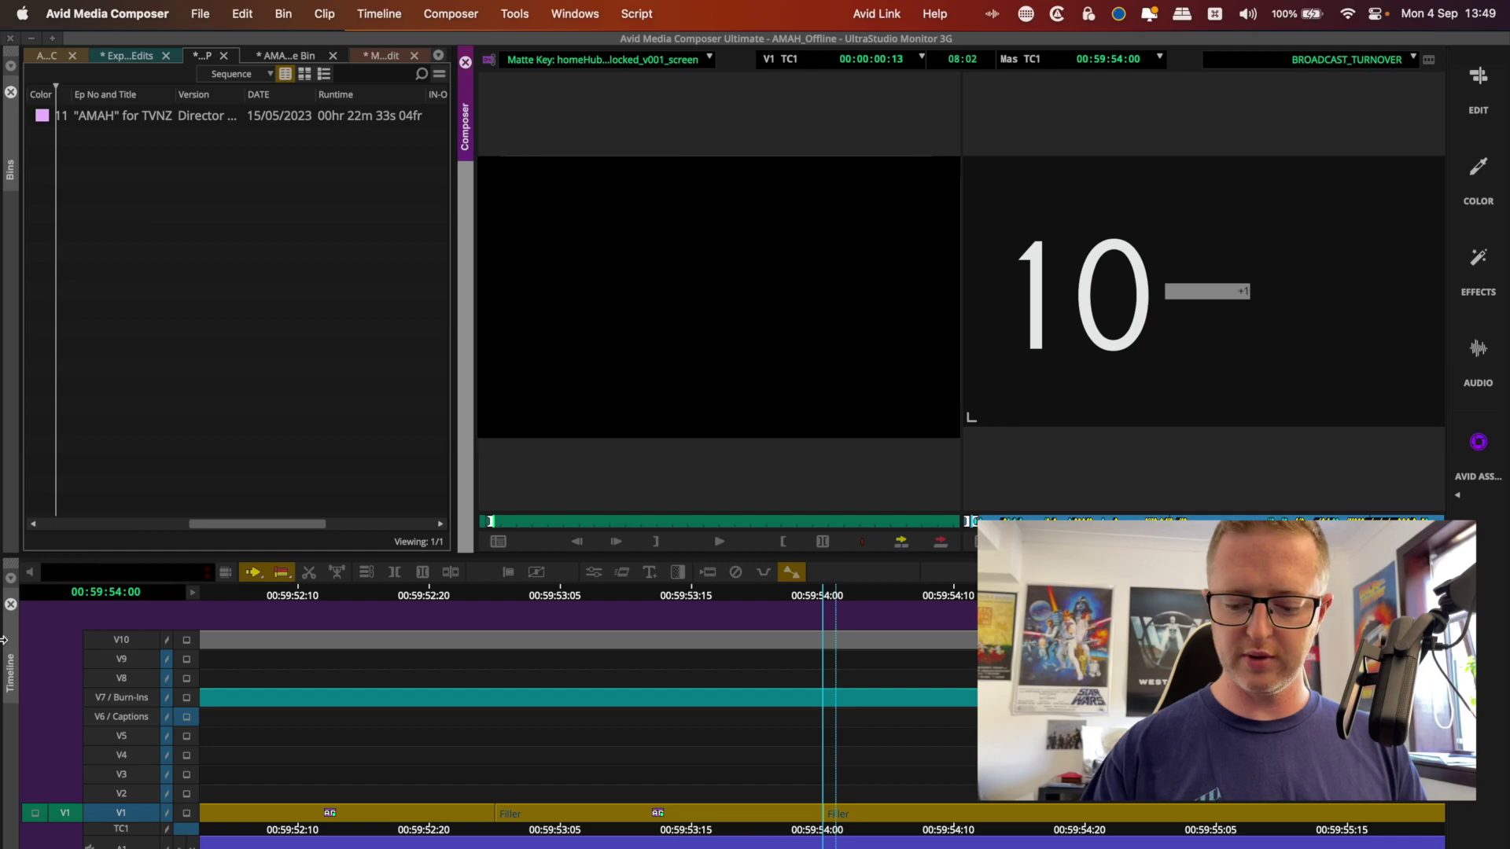
pyautogui.press('Return')
pyautogui.write('+100')
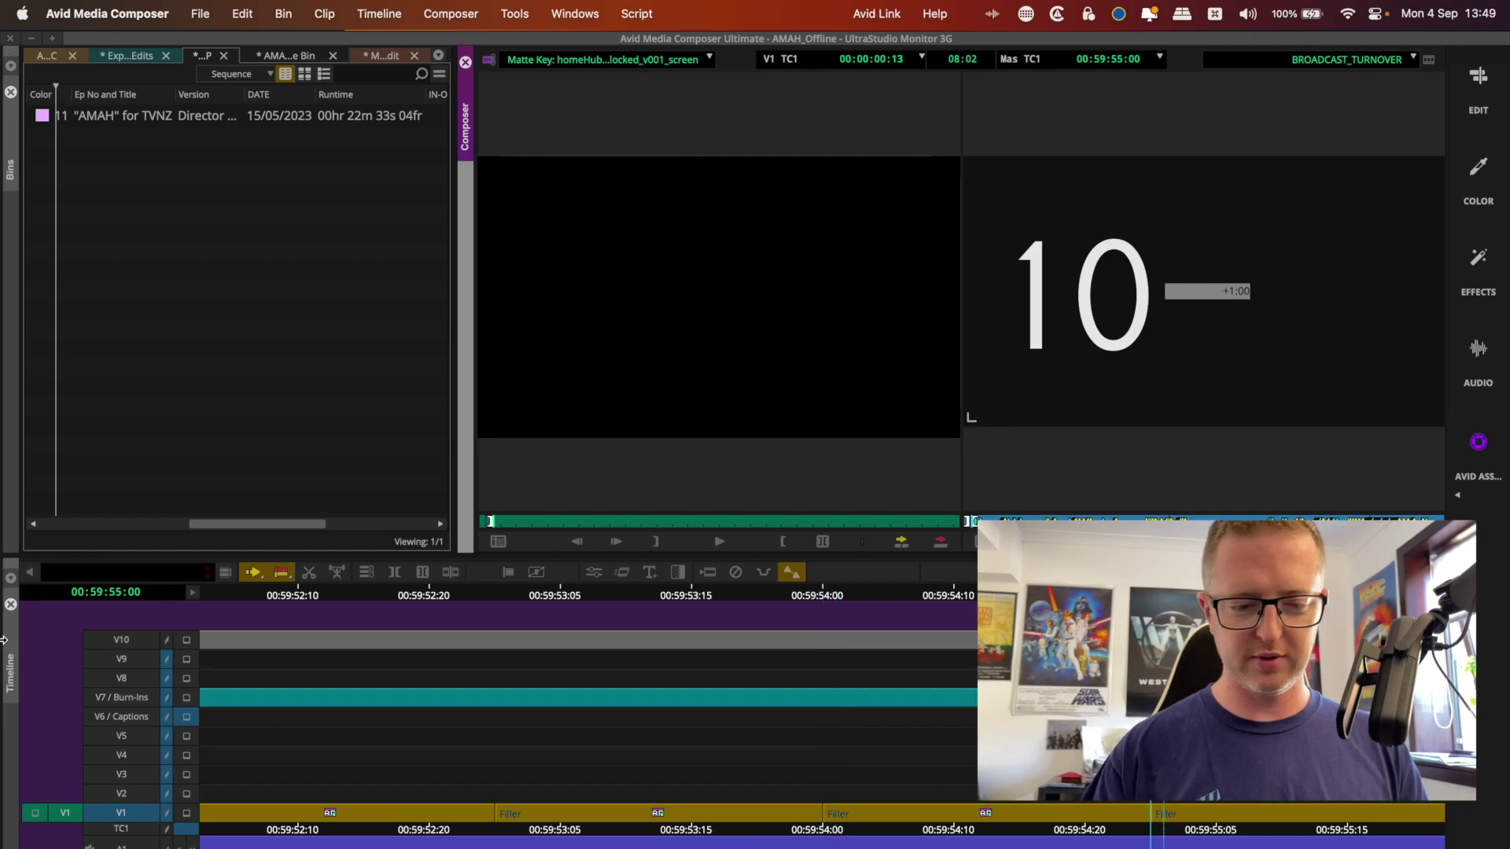
pyautogui.press('Return')
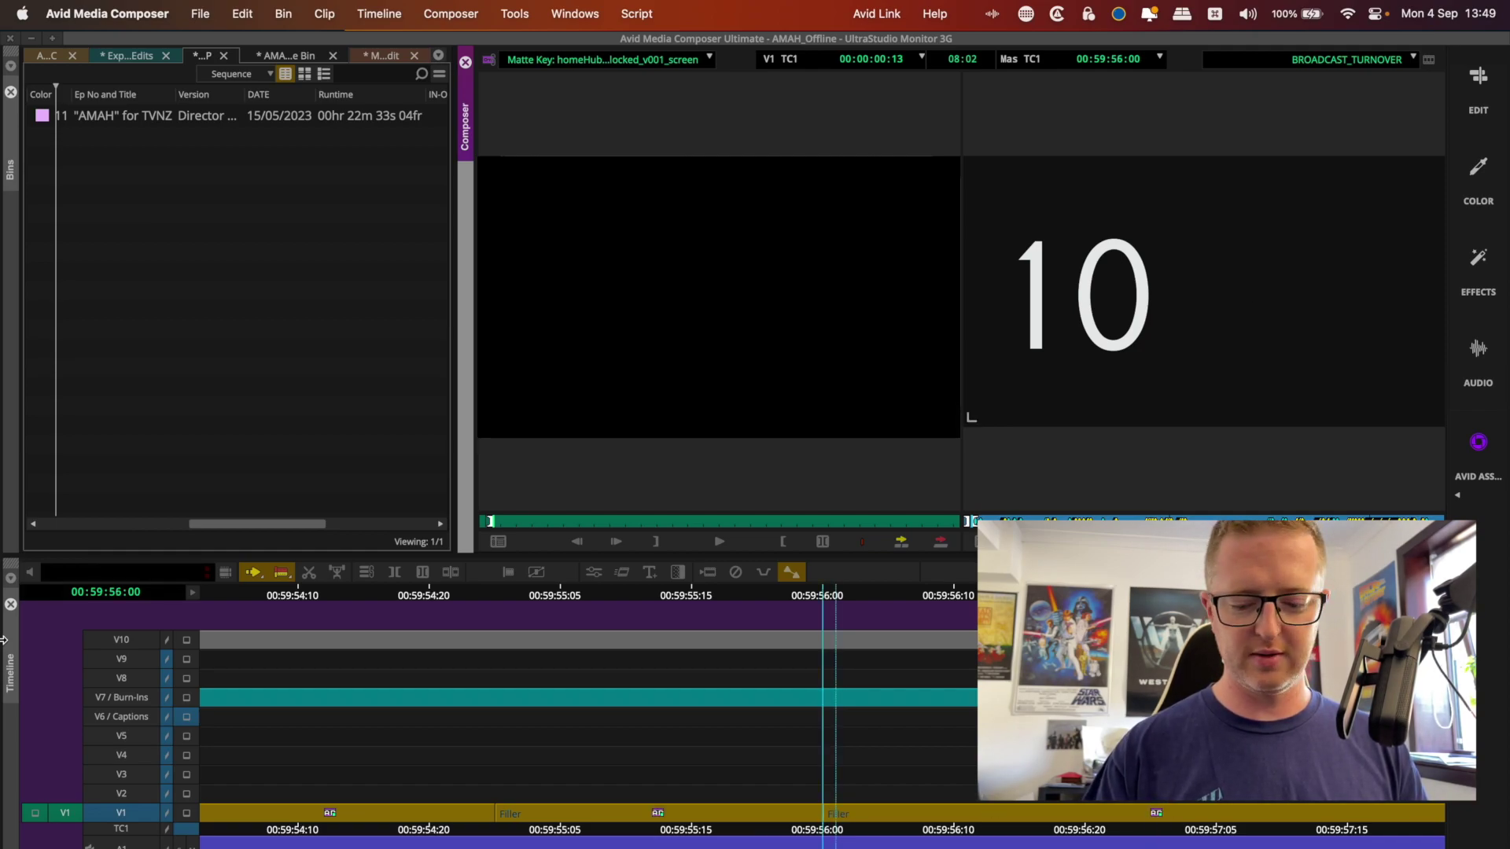
pyautogui.write('+100')
pyautogui.press('Return')
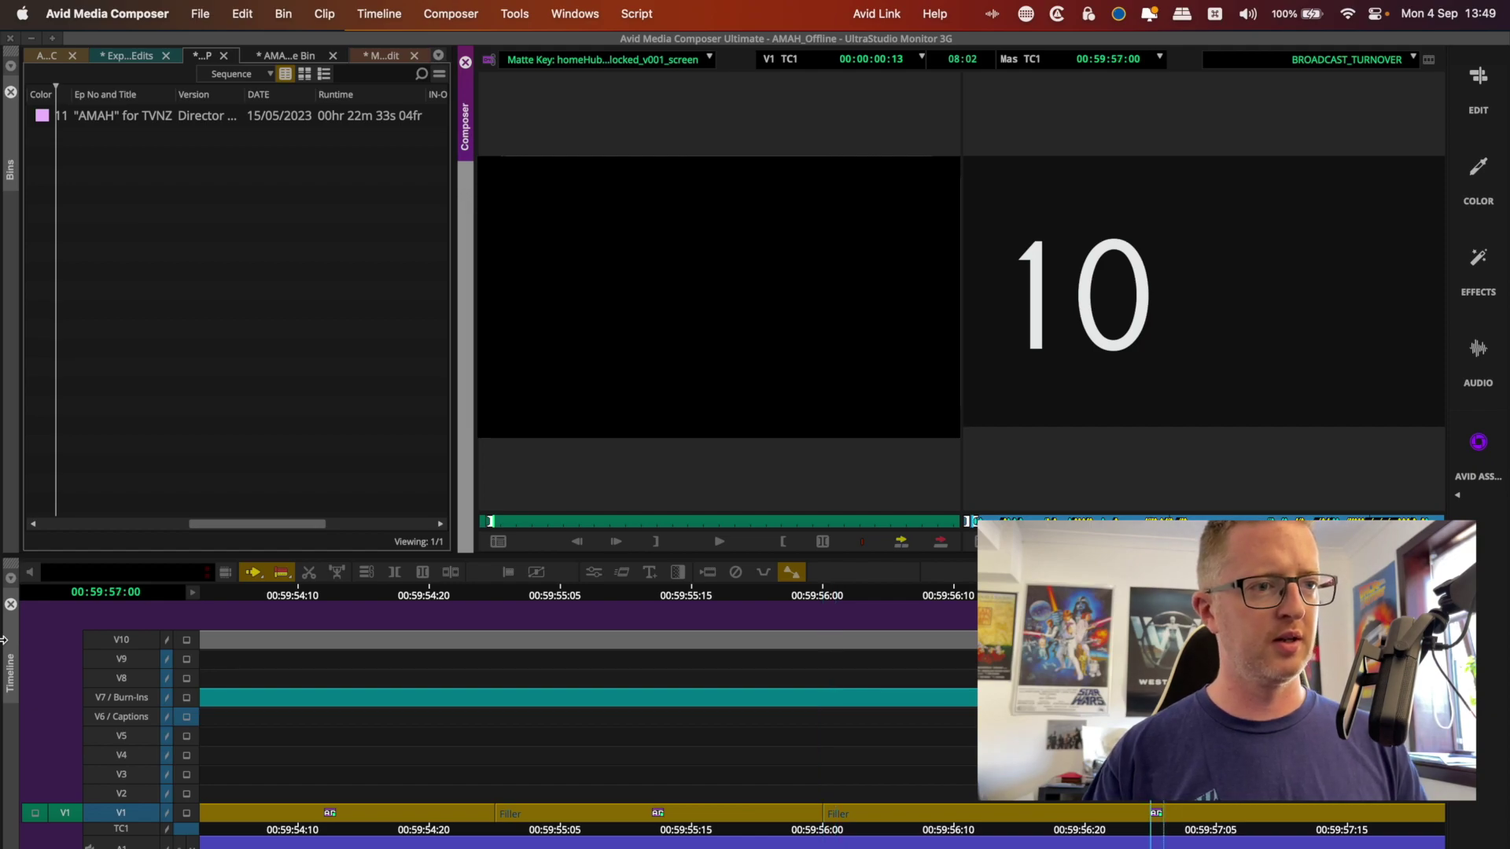
pyautogui.write('+100')
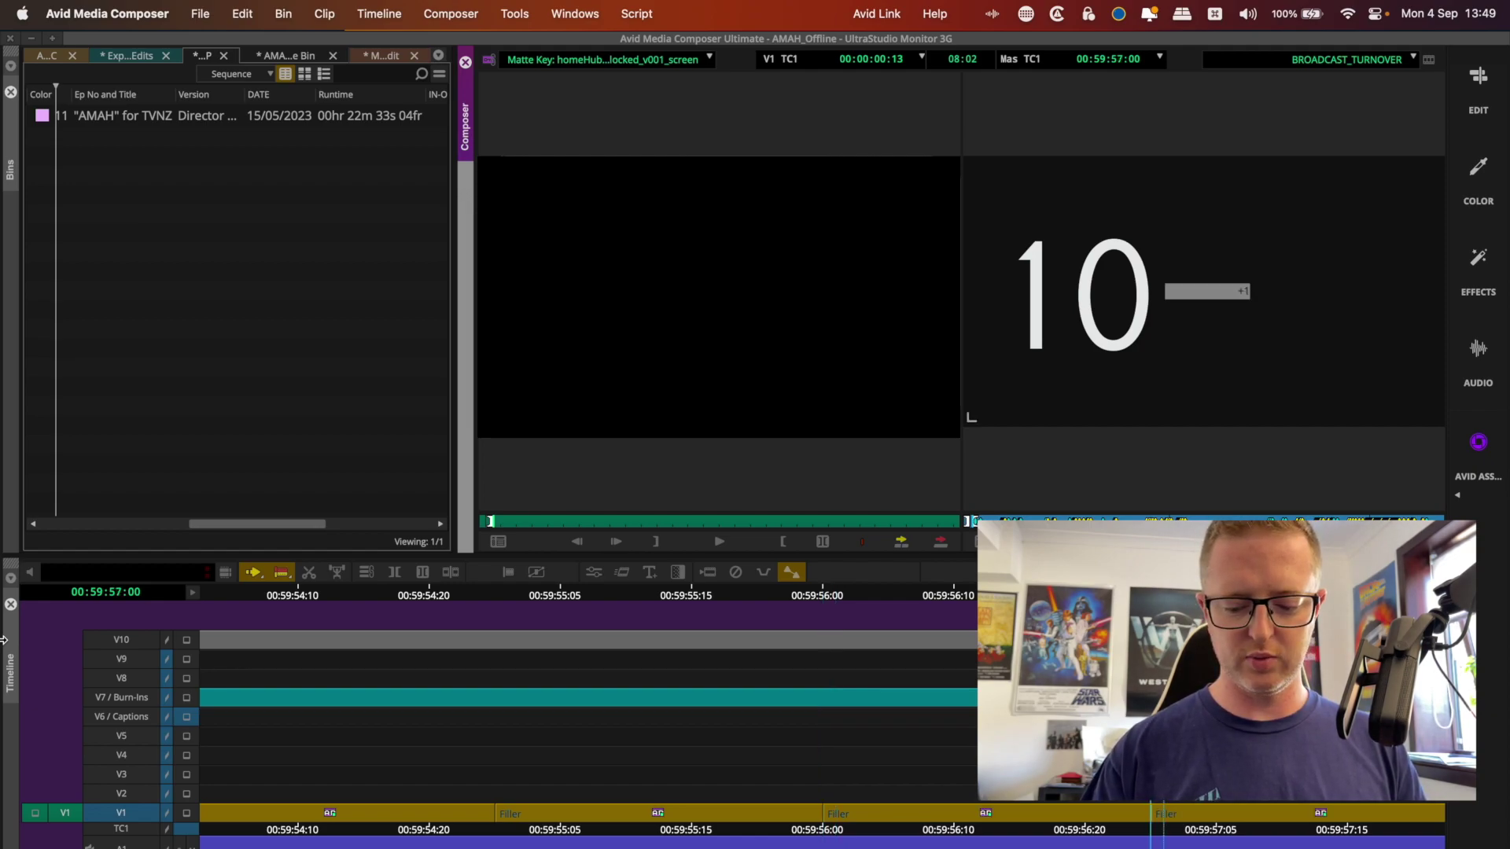
pyautogui.press('Return')
pyautogui.press('h')
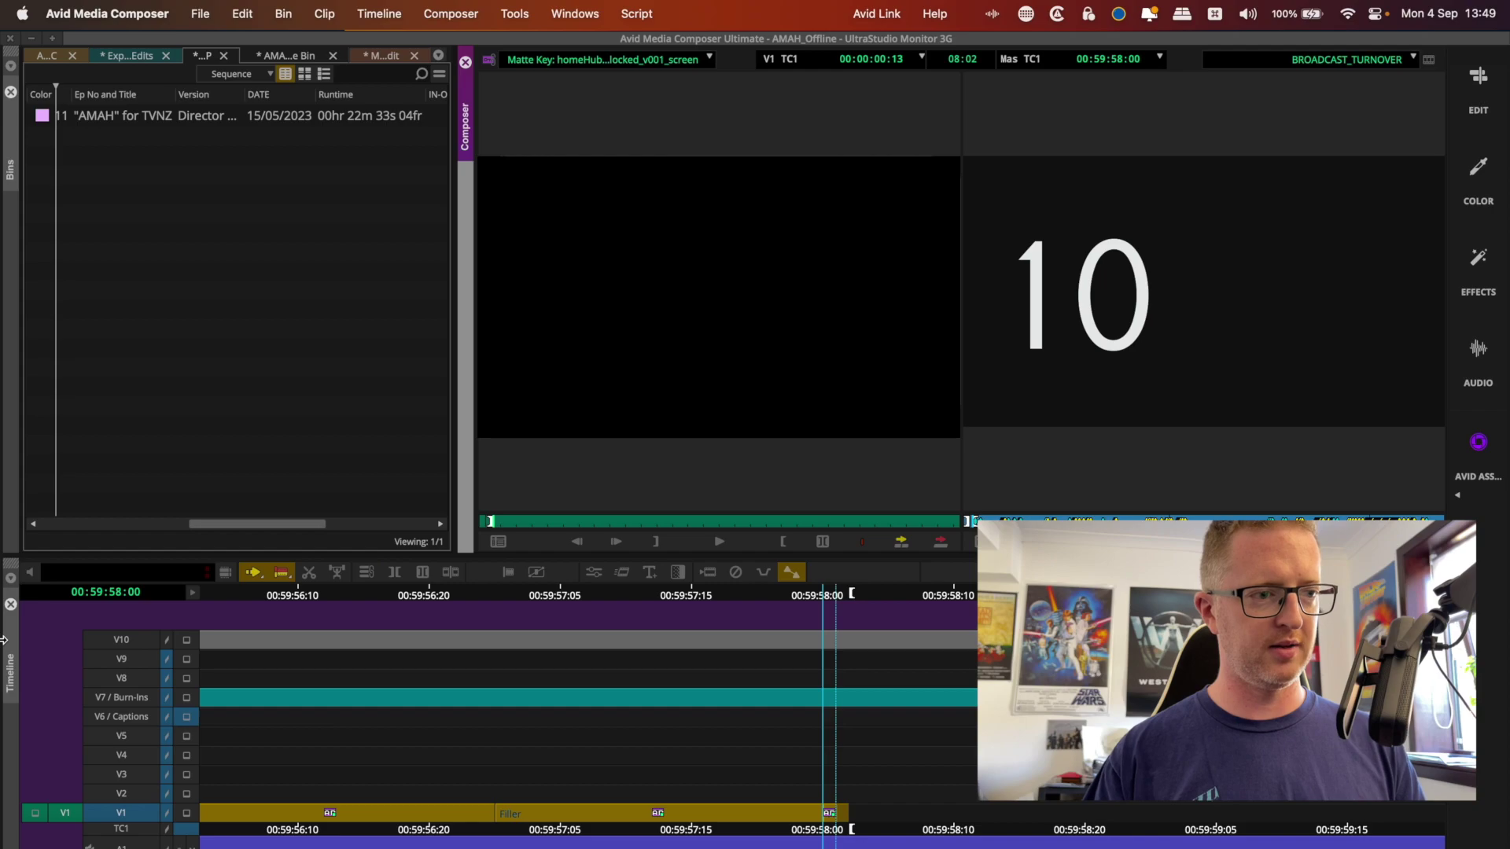
pyautogui.press('g')
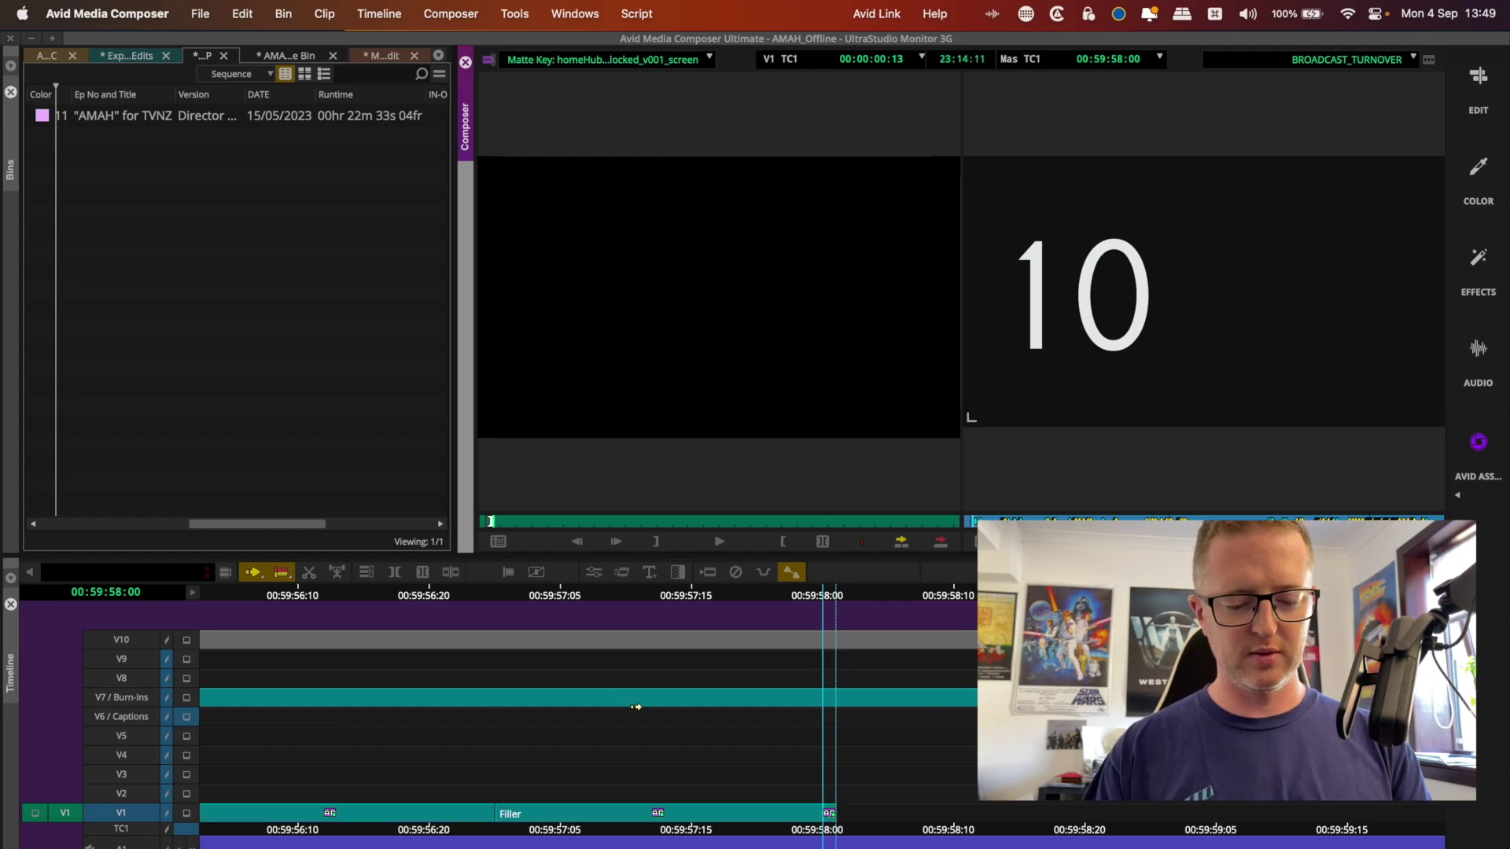
# Change the caption text of the SubCap segments starting at 00:59:51:00 and 00:59:52:00 to 9 and 8
pyautogui.press('Up')
pyautogui.press('Up')
pyautogui.press('Up')
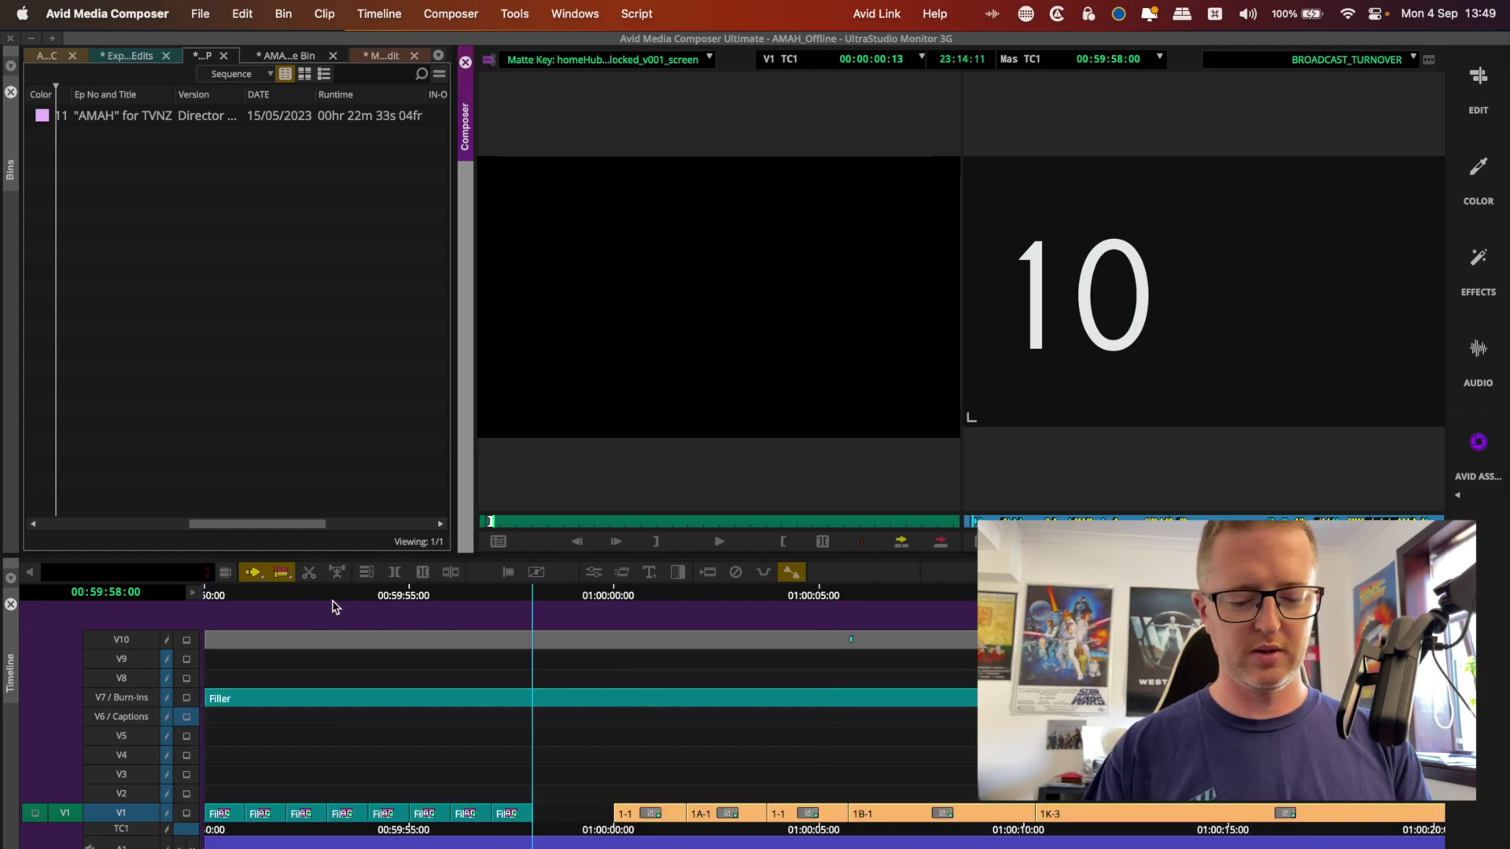
pyautogui.press('super+m')
pyautogui.moveTo(554, 802); pyautogui.dragTo(184, 844)
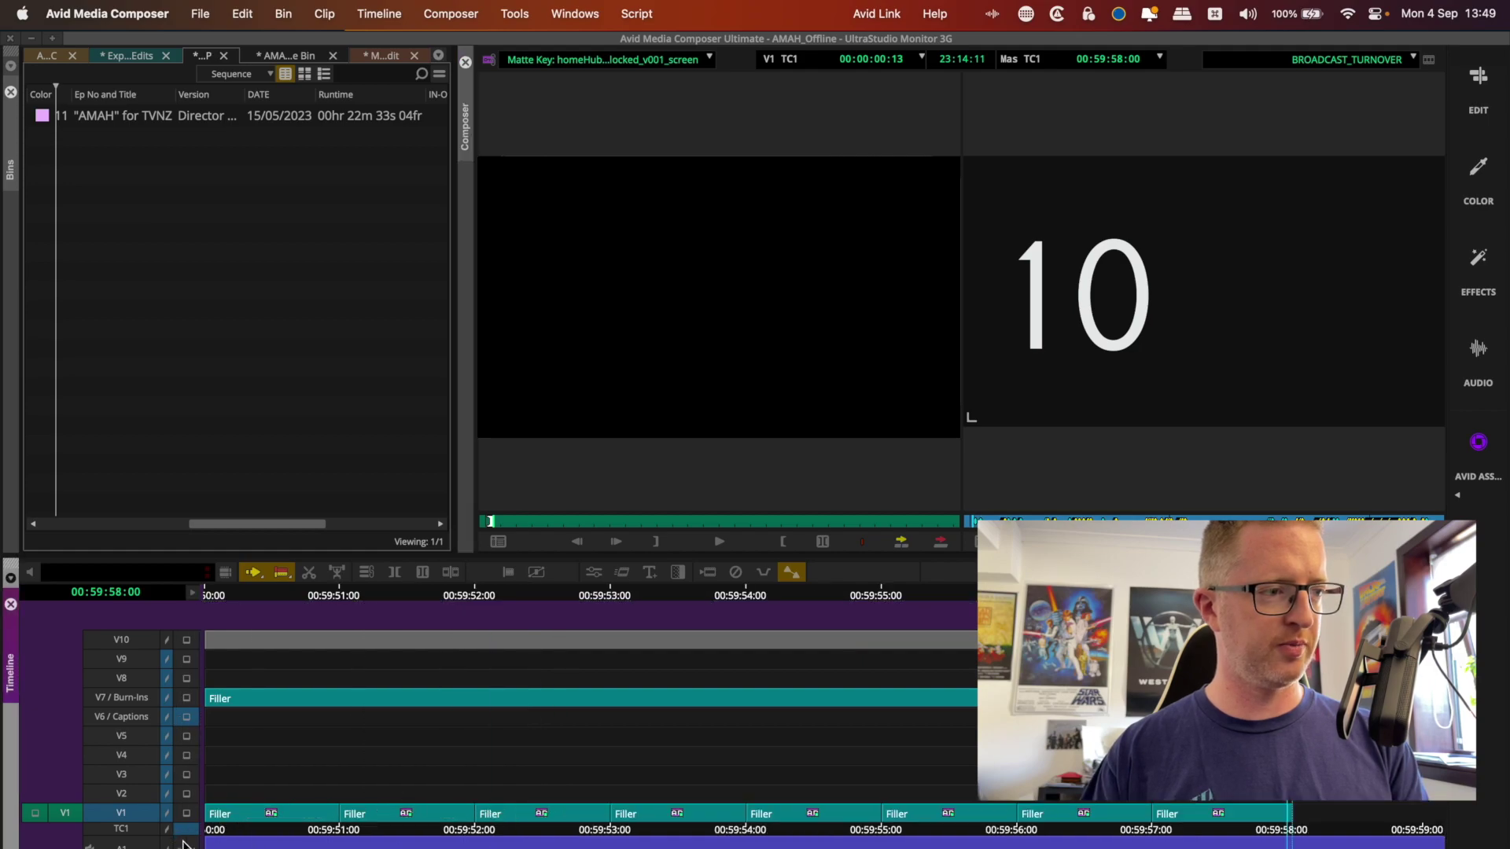
pyautogui.click(393, 818)
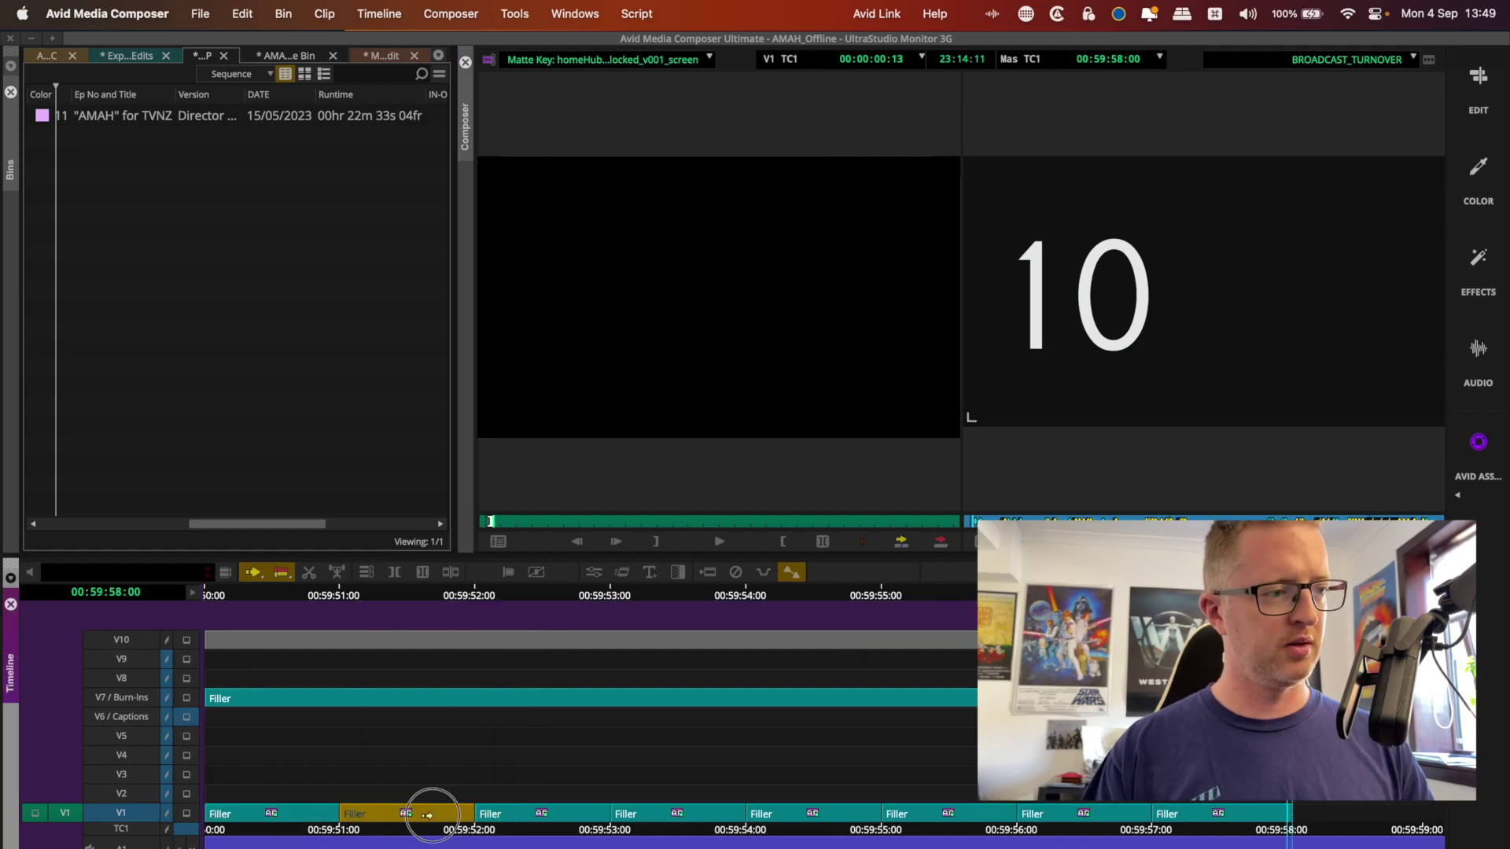
pyautogui.press("'")
pyautogui.moveTo(166, 211); pyautogui.dragTo(2, 144)
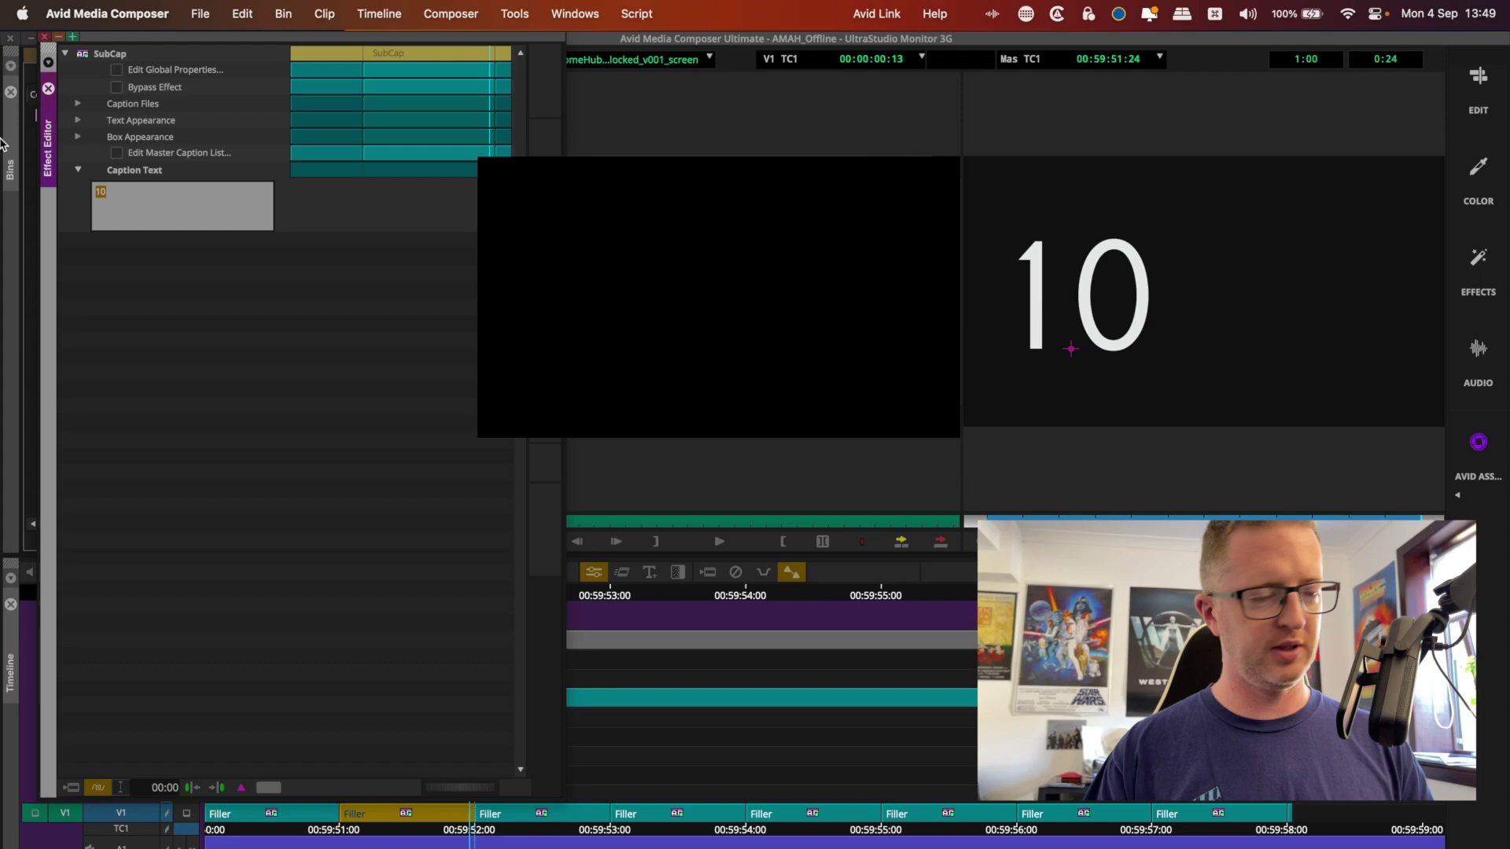
pyautogui.write('9')
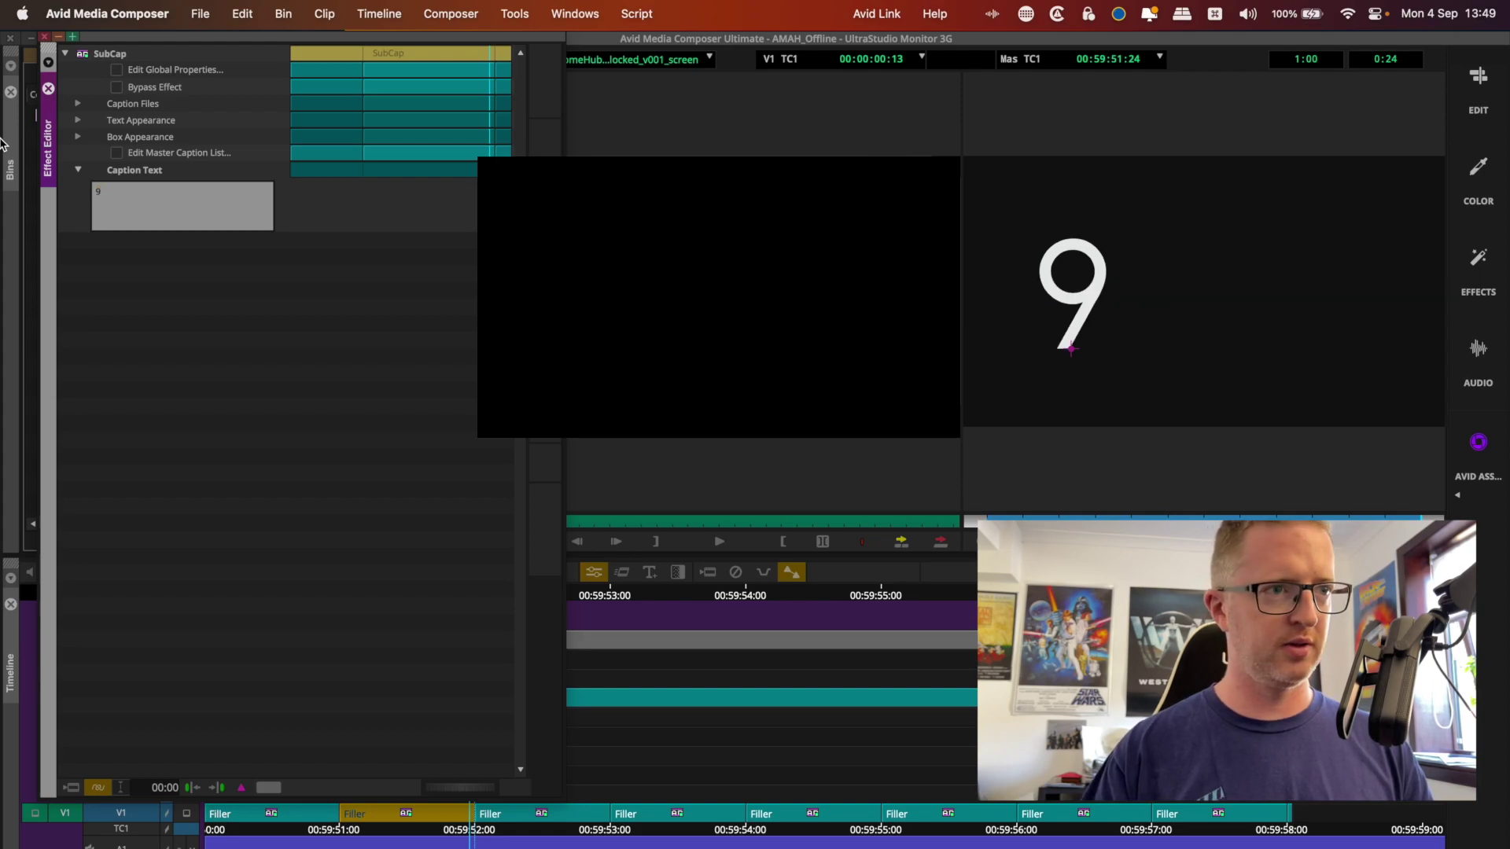
pyautogui.click(563, 822)
pyautogui.doubleClick(165, 196)
pyautogui.write('8')
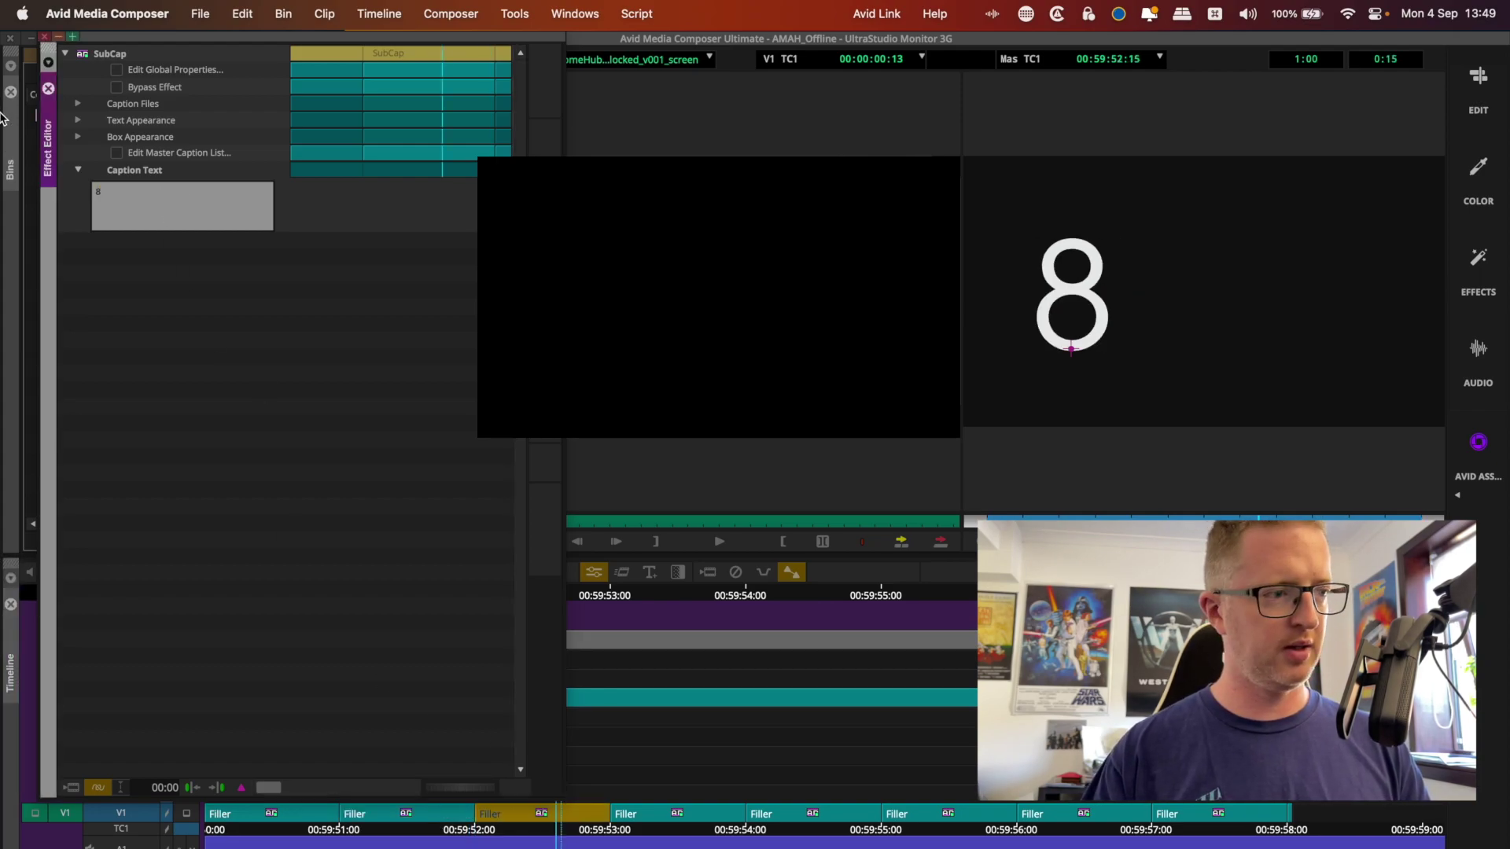
# Continue the countdown in the captions of the remaining SubCap segments, ending with 2 on the single frame at 00:59:58:00
pyautogui.click(803, 818)
pyautogui.doubleClick(101, 192)
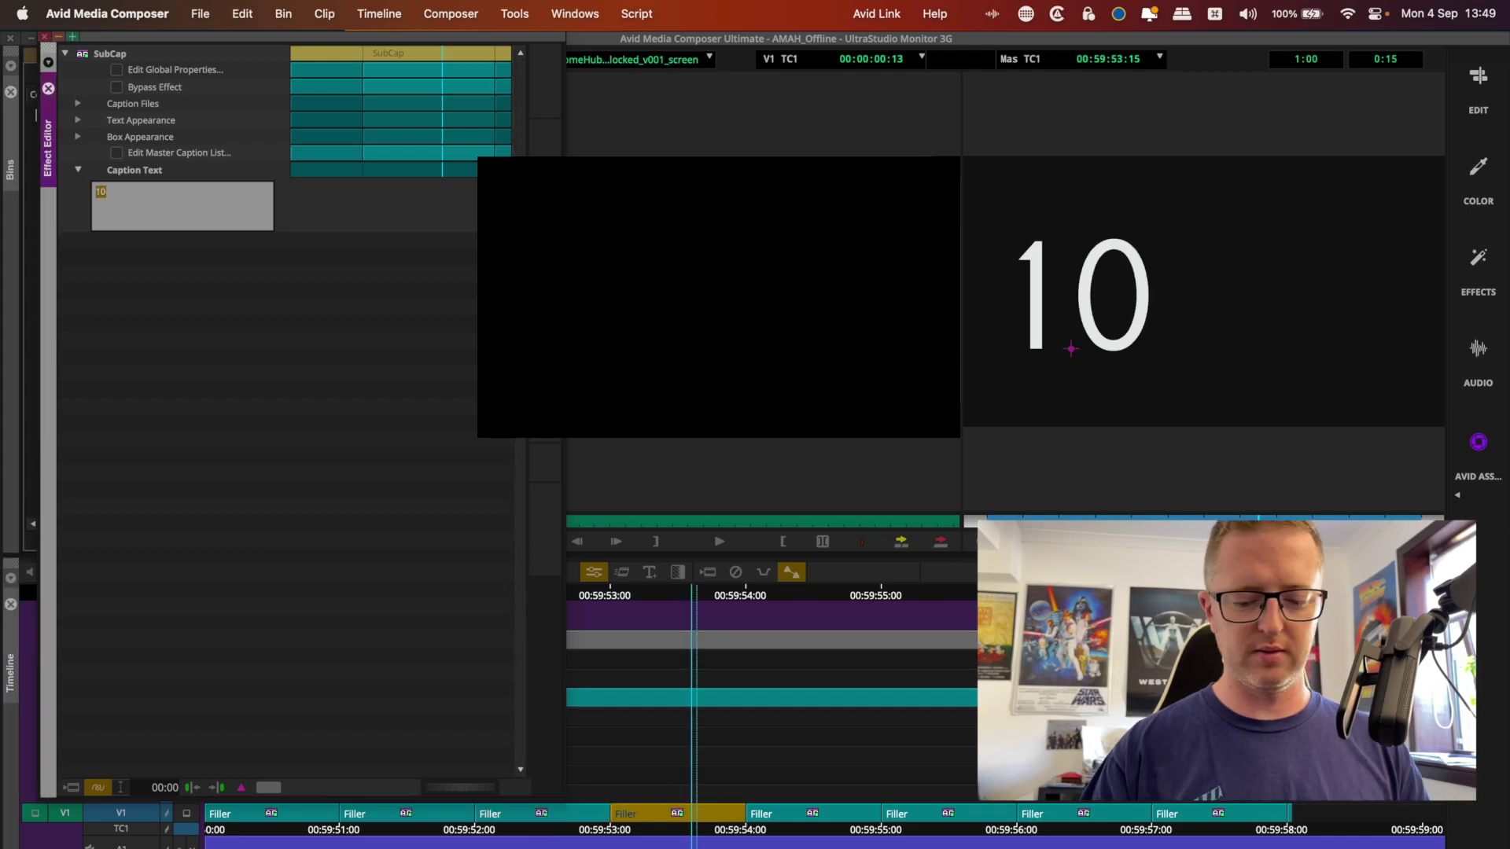
pyautogui.write('6')
pyautogui.click(957, 818)
pyautogui.write('5')
pyautogui.moveTo(148, 192); pyautogui.dragTo(57, 164)
pyautogui.click(1091, 817)
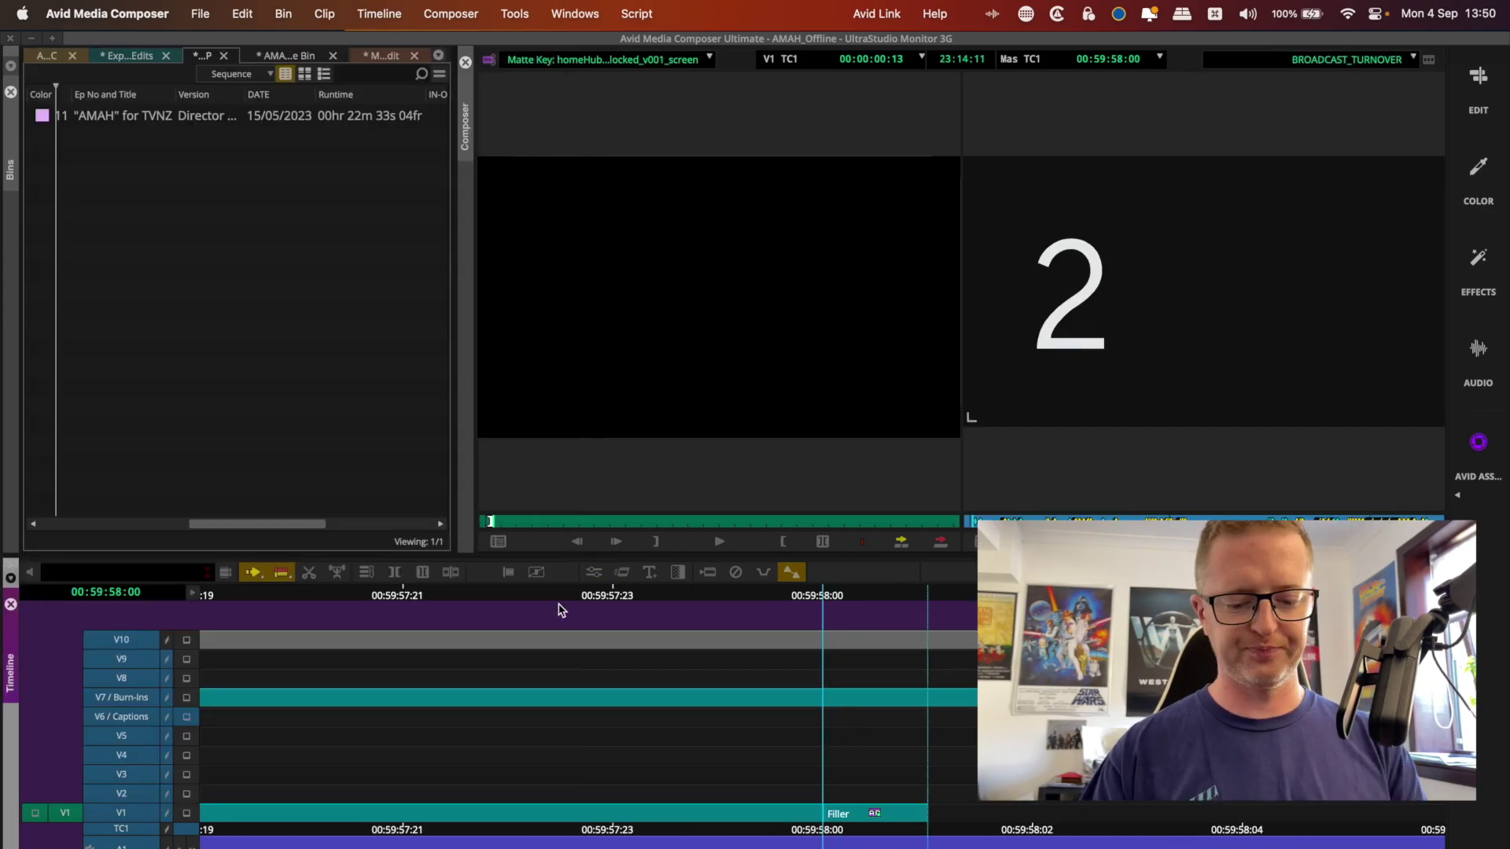
pyautogui.hotkey('ctrl', '[')
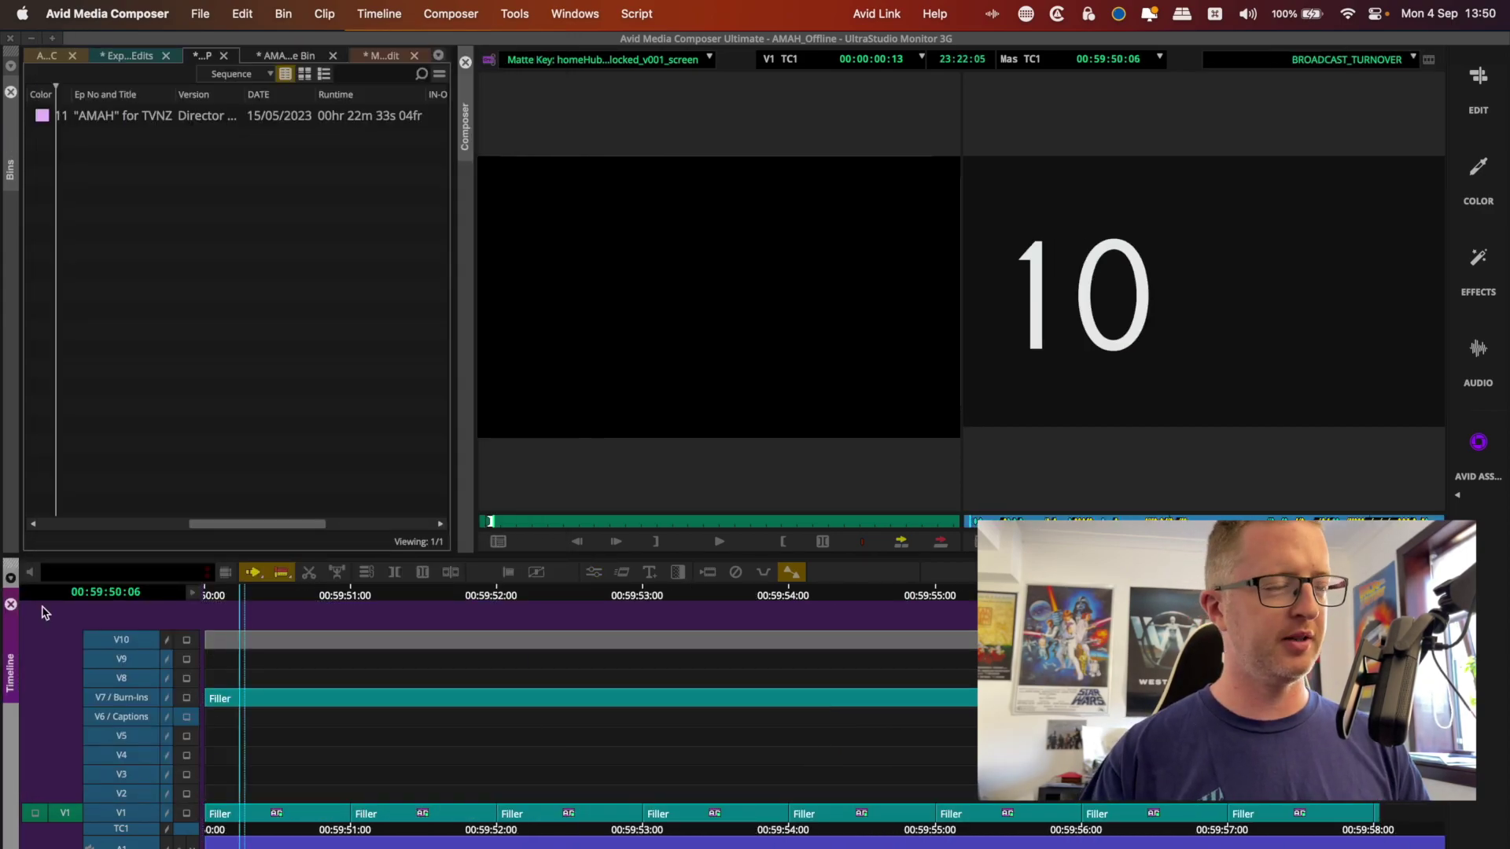
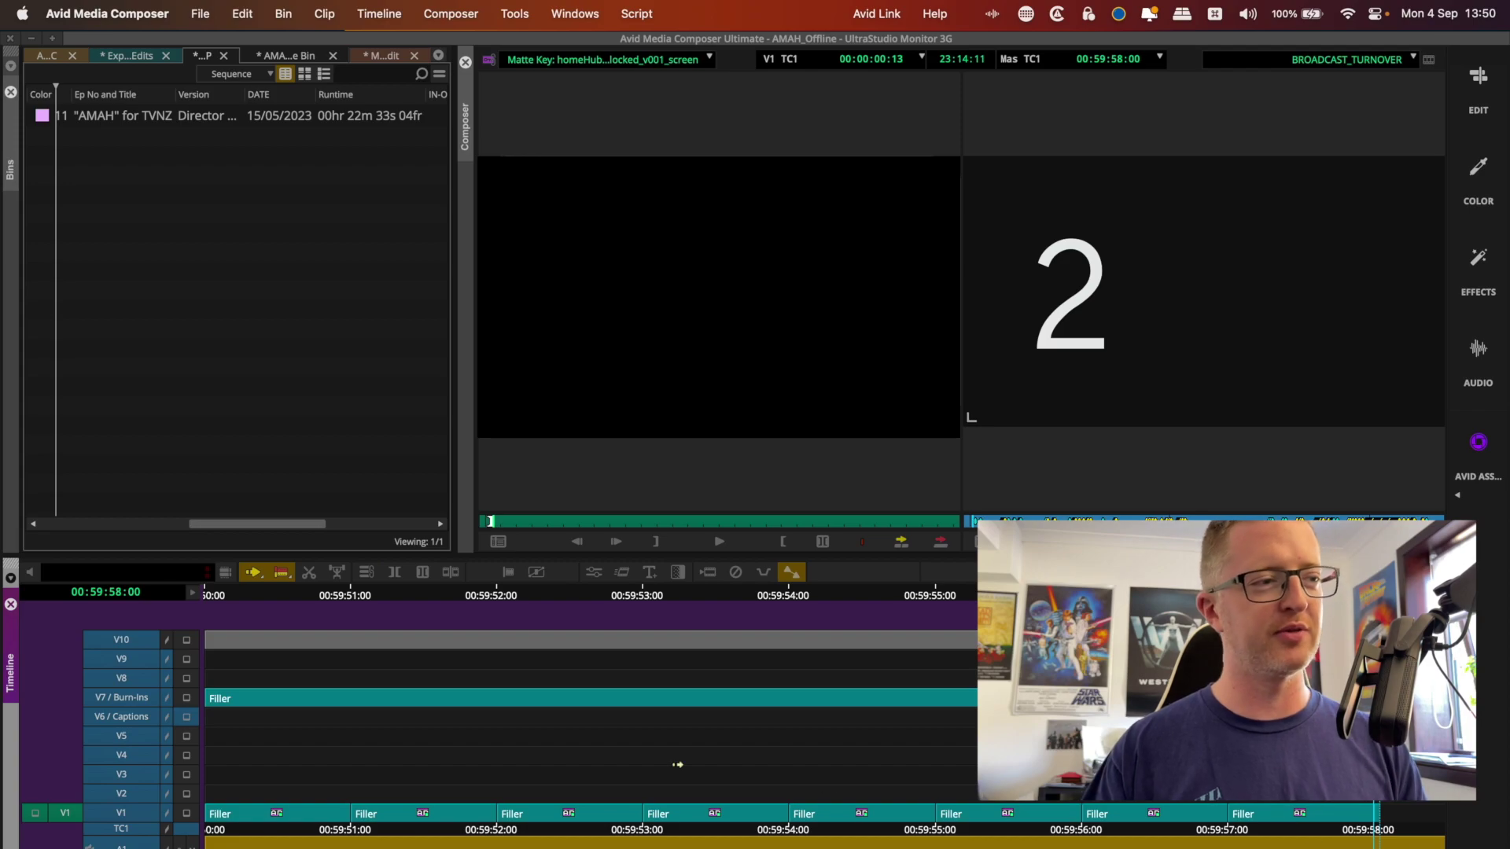
# Open the Audio Tool and start creating tone media from its options
pyautogui.click(719, 626)
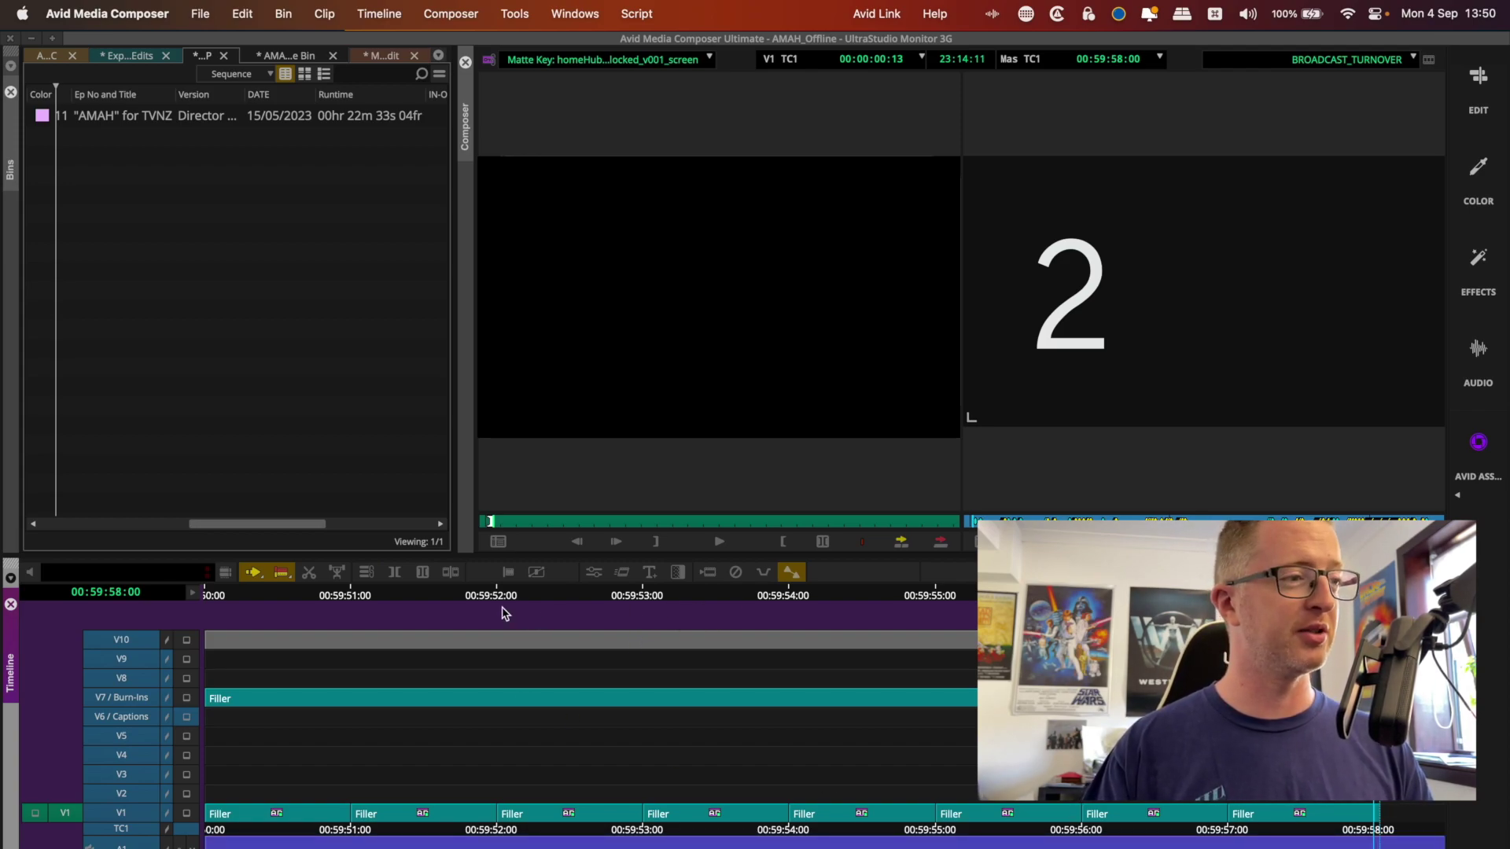
pyautogui.click(500, 10)
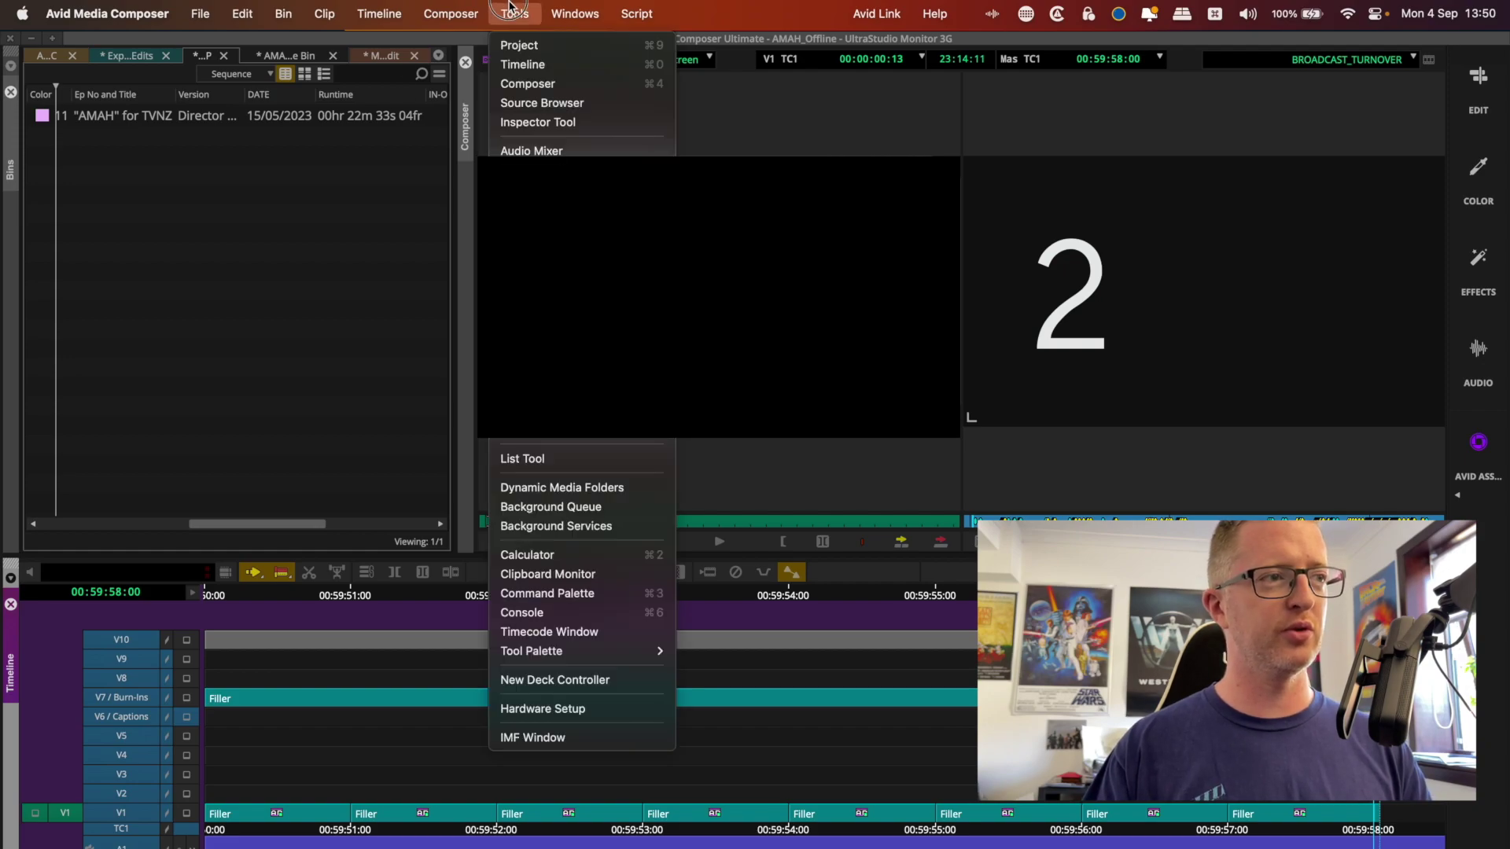
pyautogui.click(550, 709)
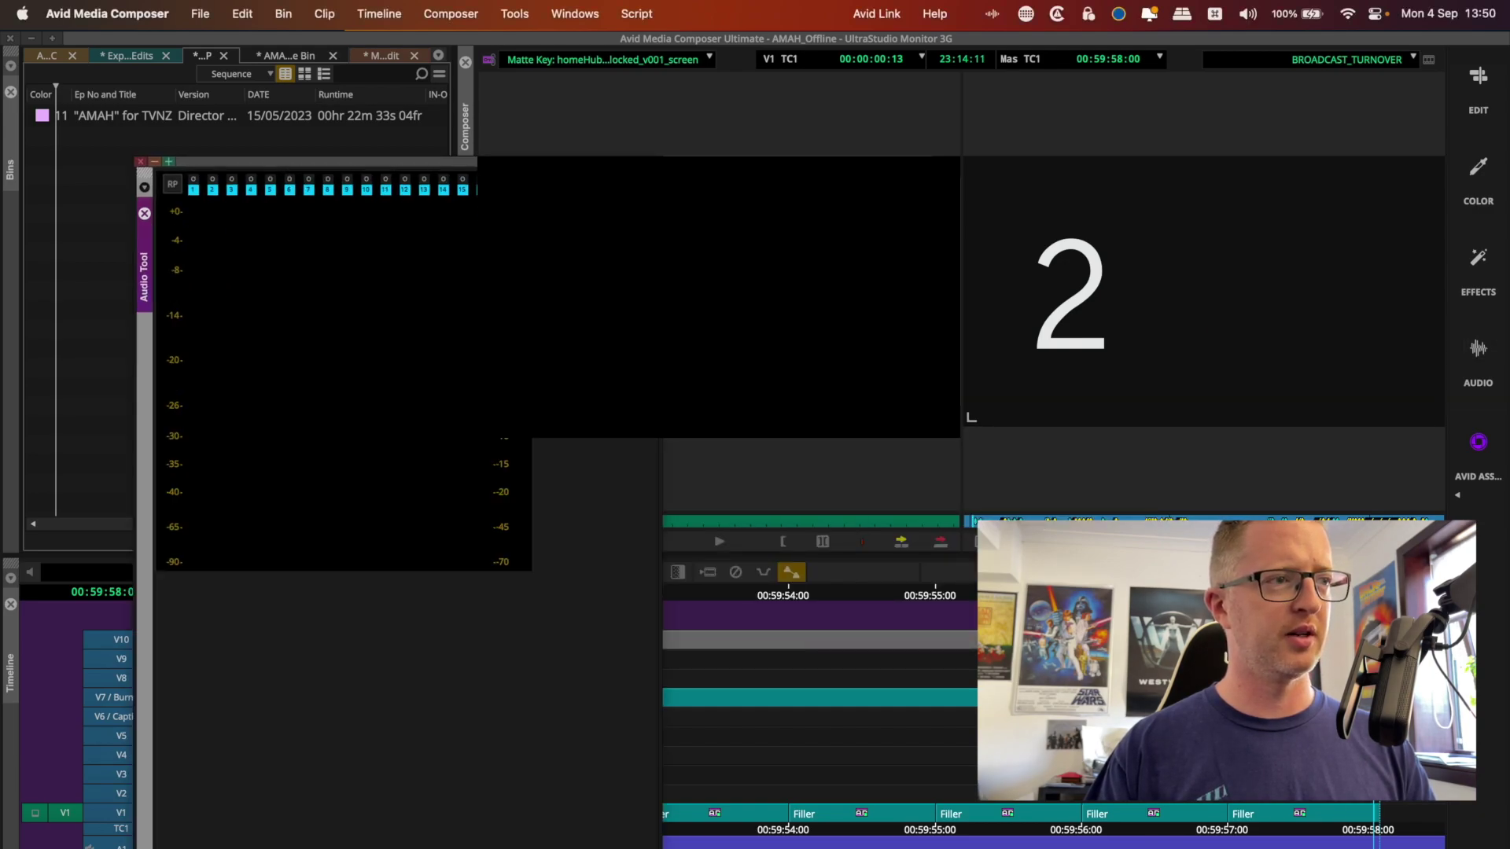
pyautogui.click(516, 184)
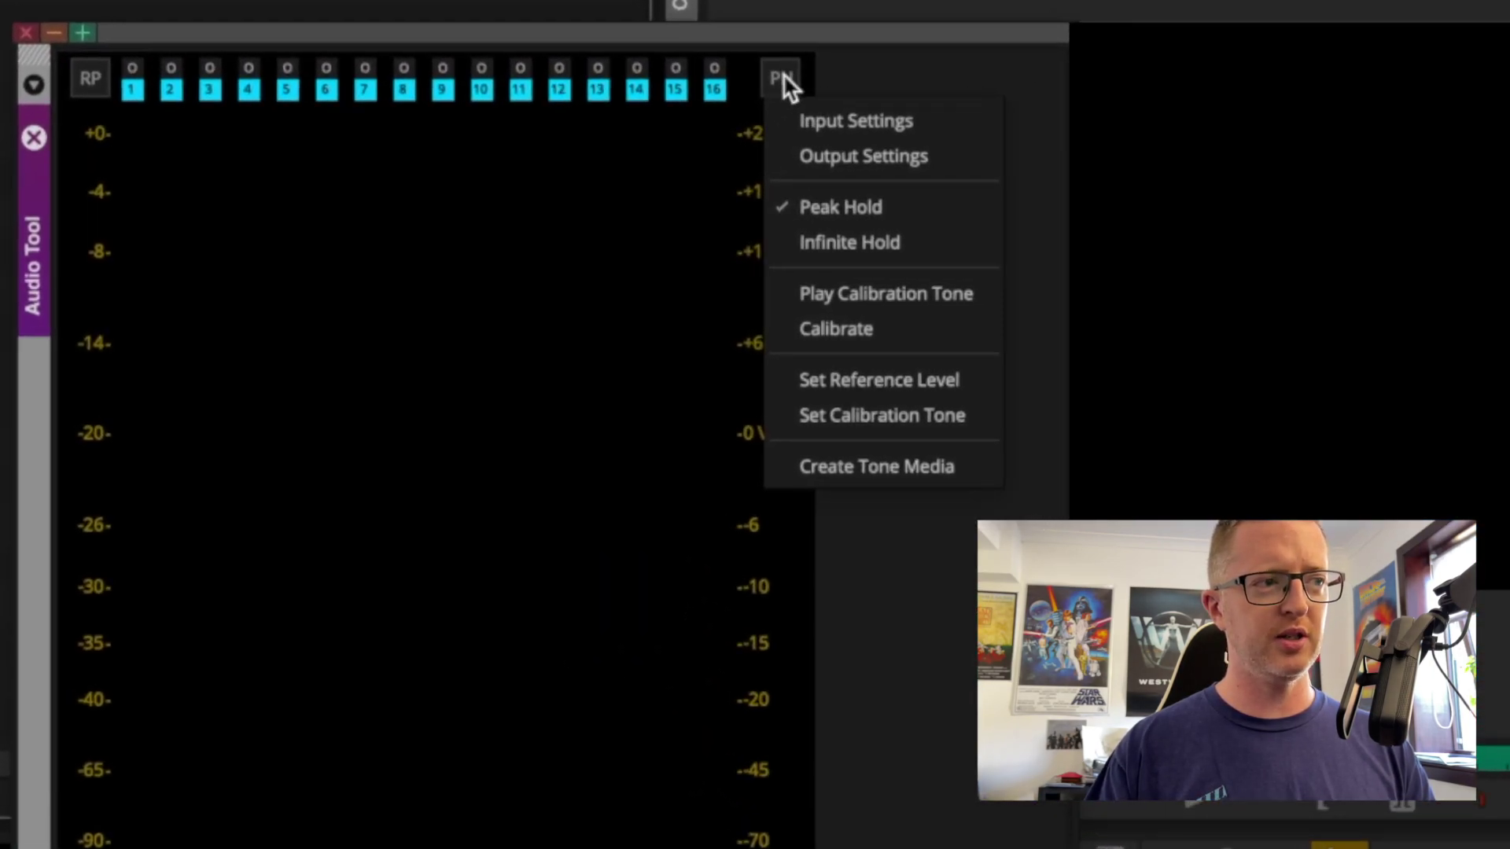
pyautogui.click(946, 471)
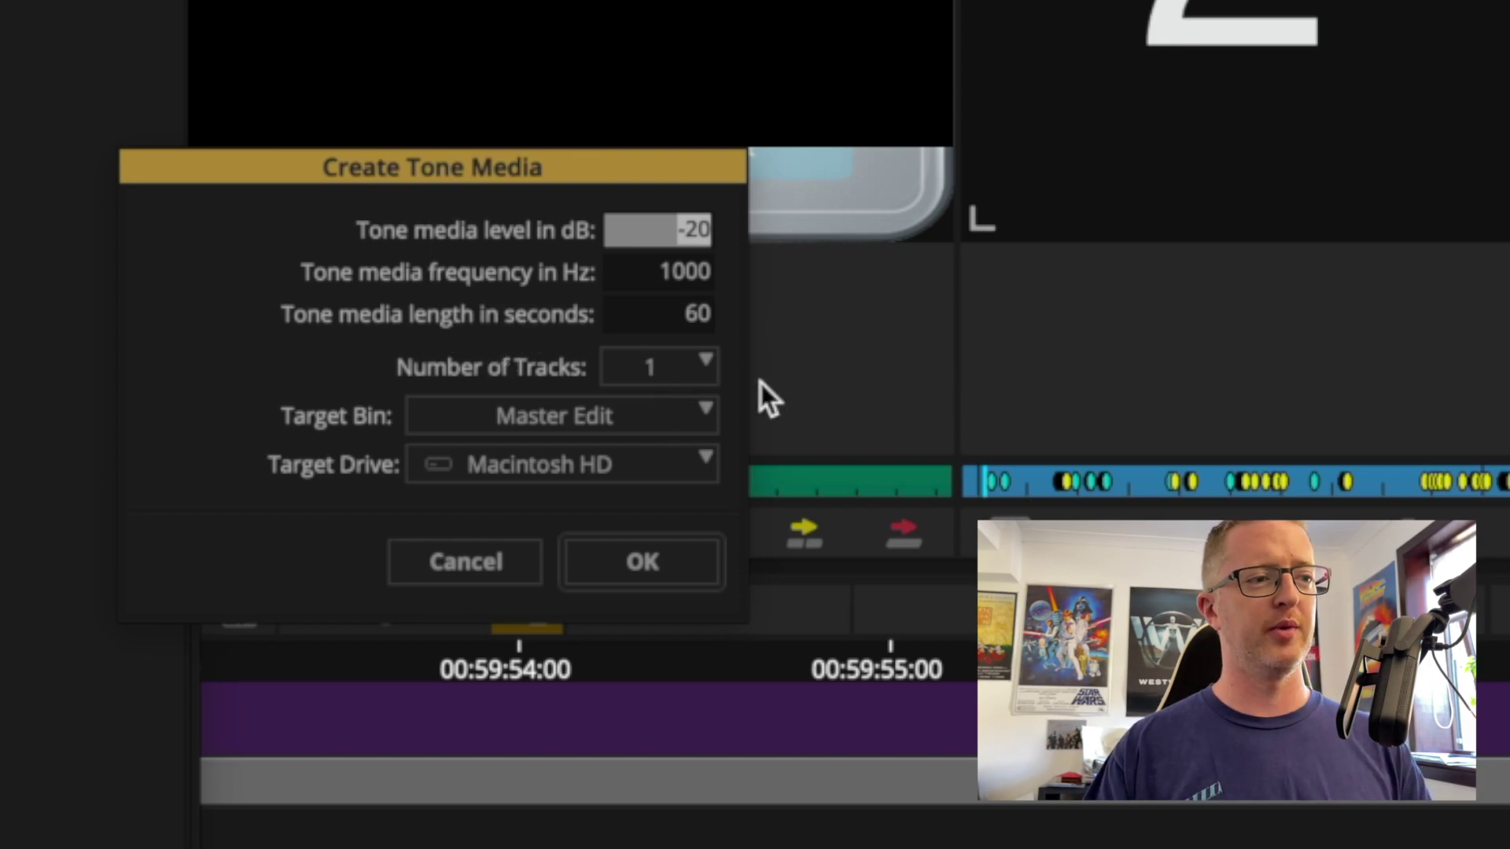
# Set the tone media's target bin to TEMP and its target drive to FalconBay
pyautogui.click(656, 425)
pyautogui.click(602, 634)
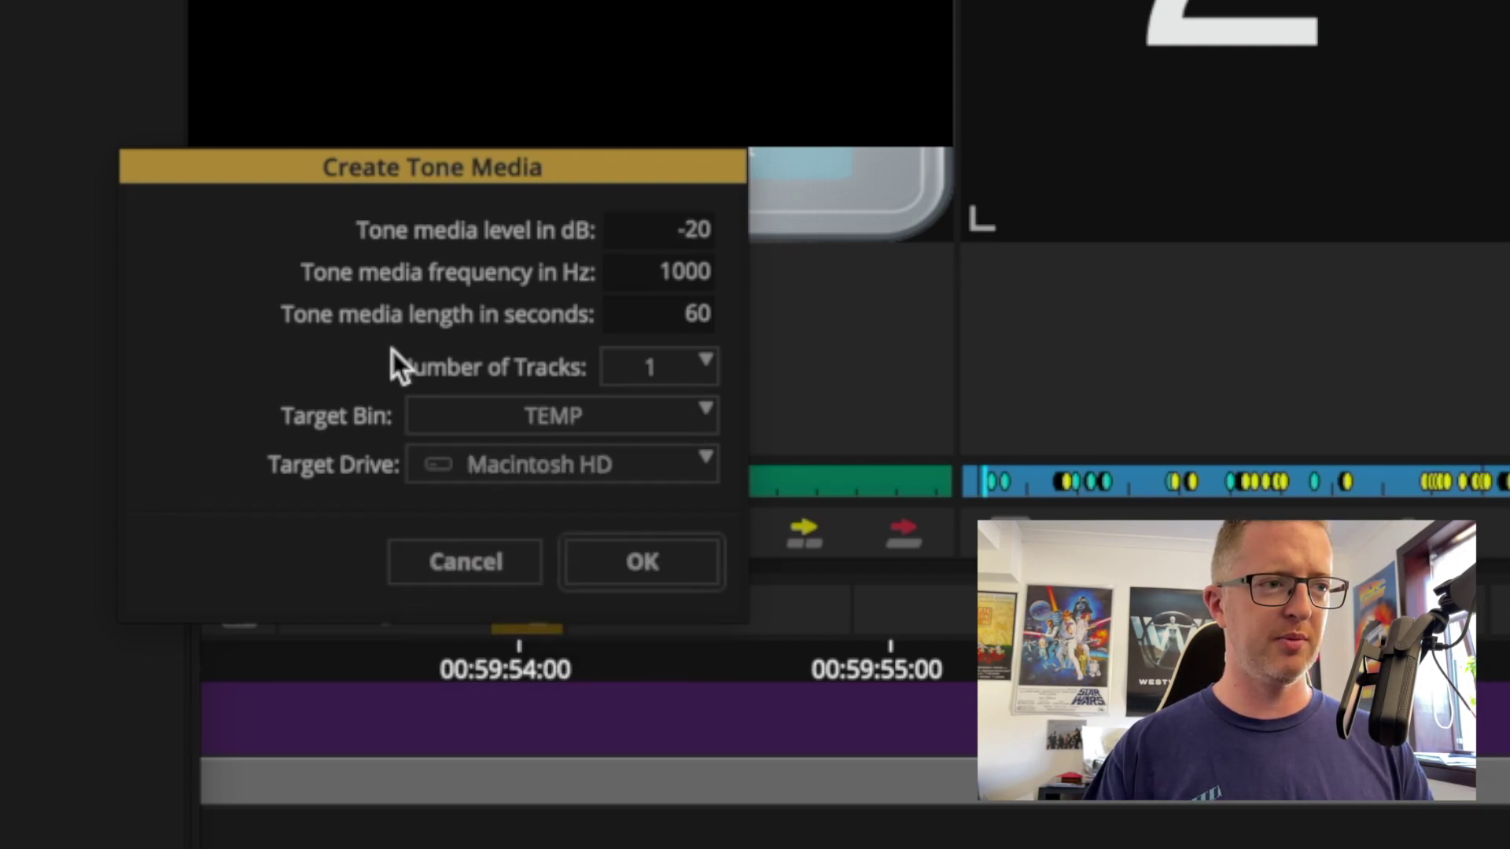
pyautogui.click(659, 477)
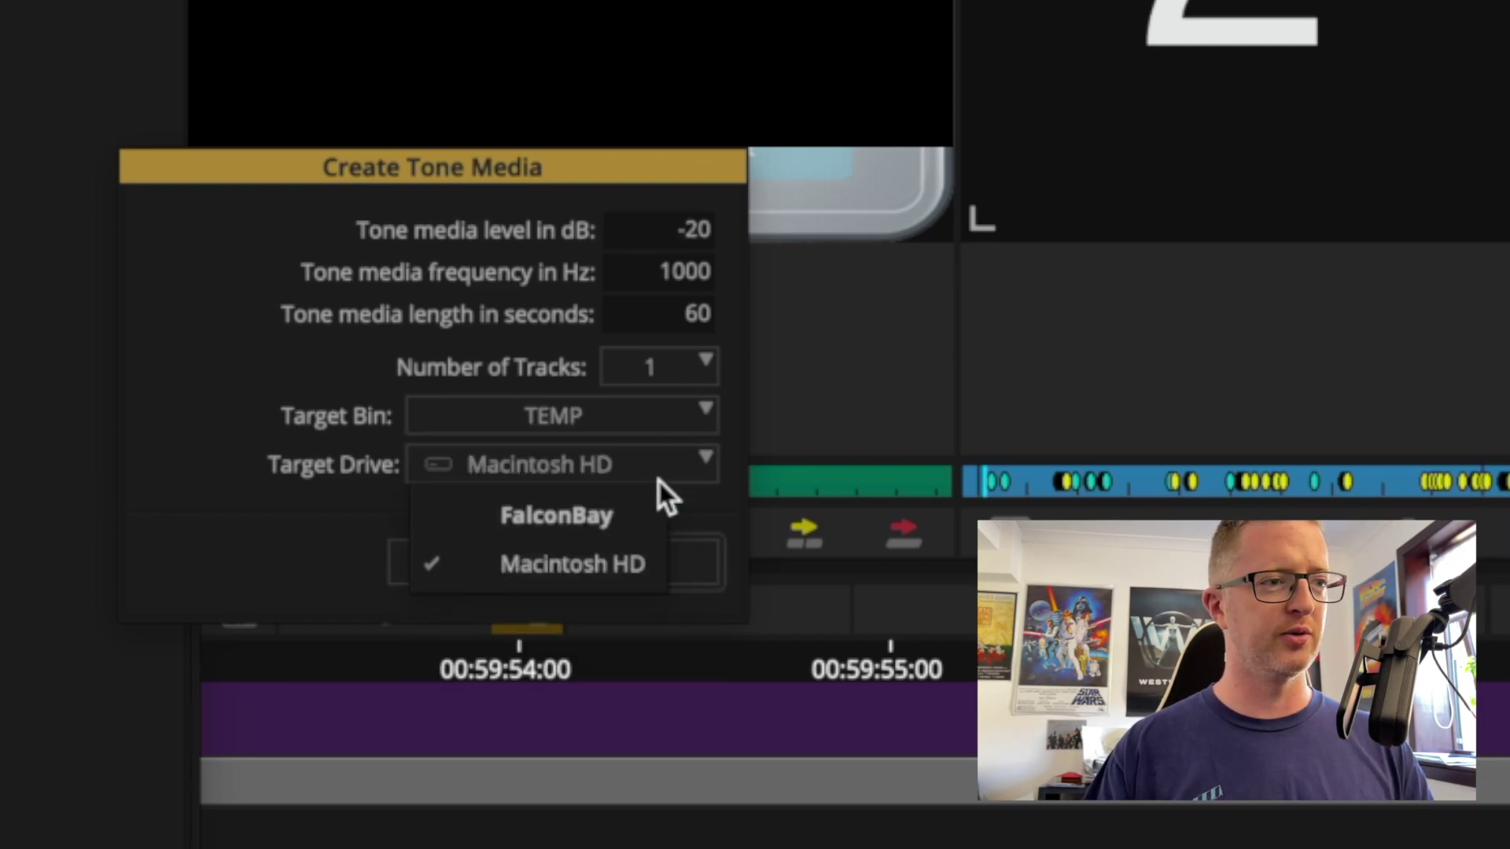
pyautogui.click(625, 515)
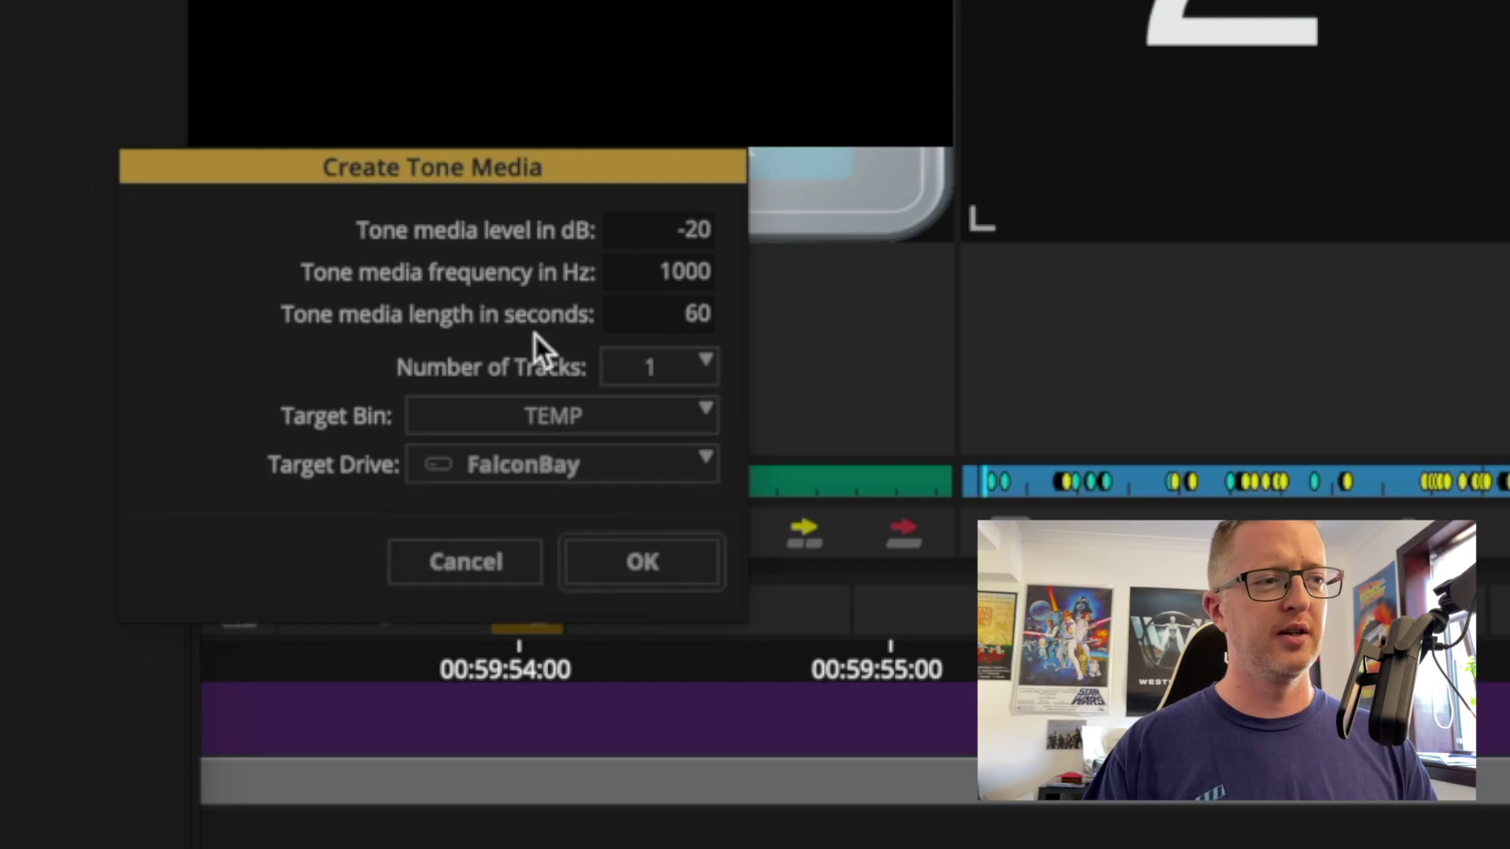
# Set the tone media level to -18 dB
pyautogui.click(664, 323)
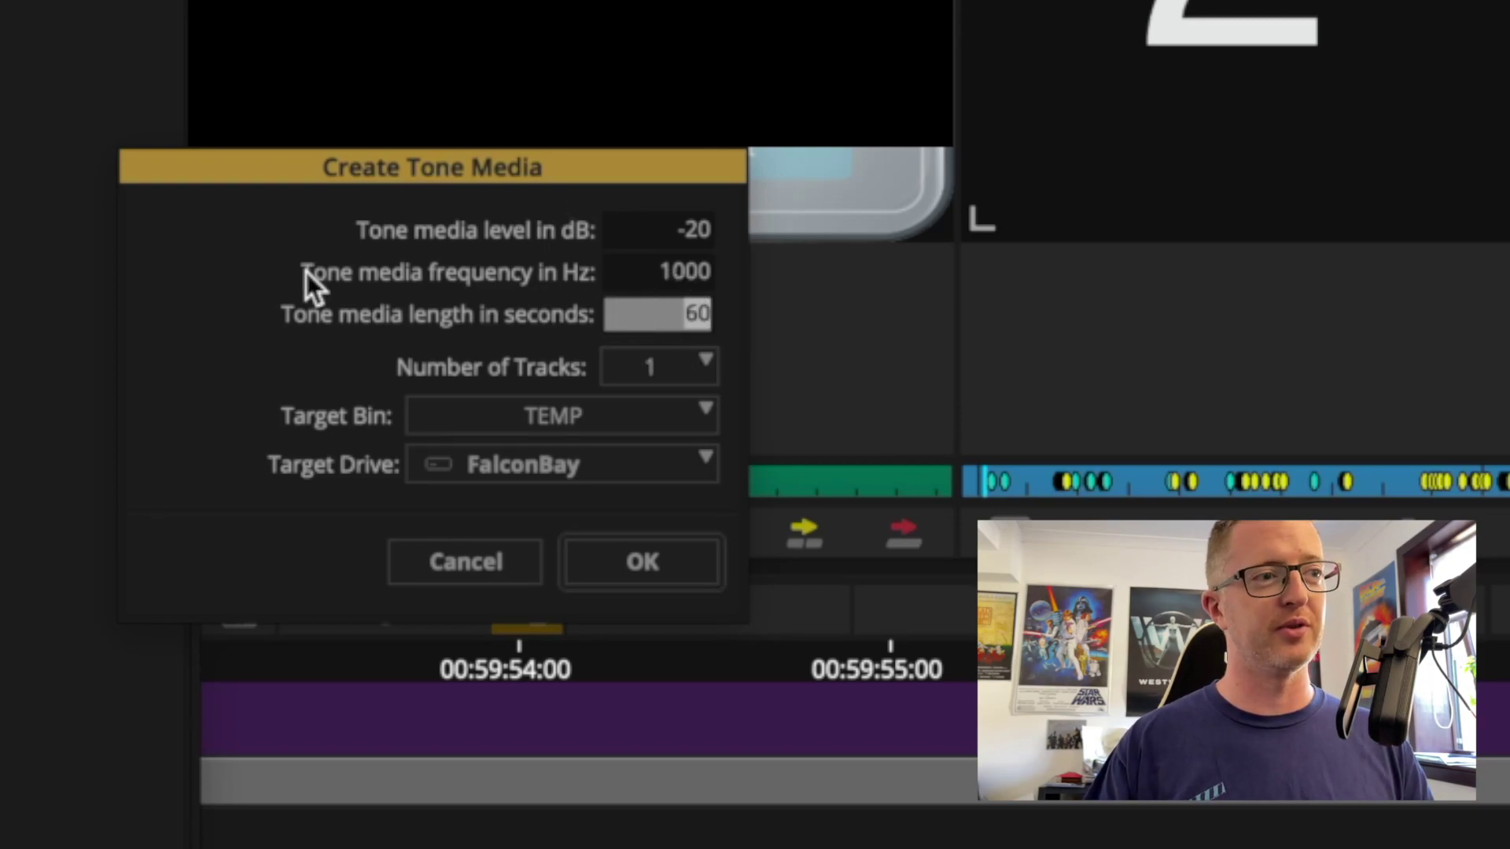
pyautogui.click(678, 228)
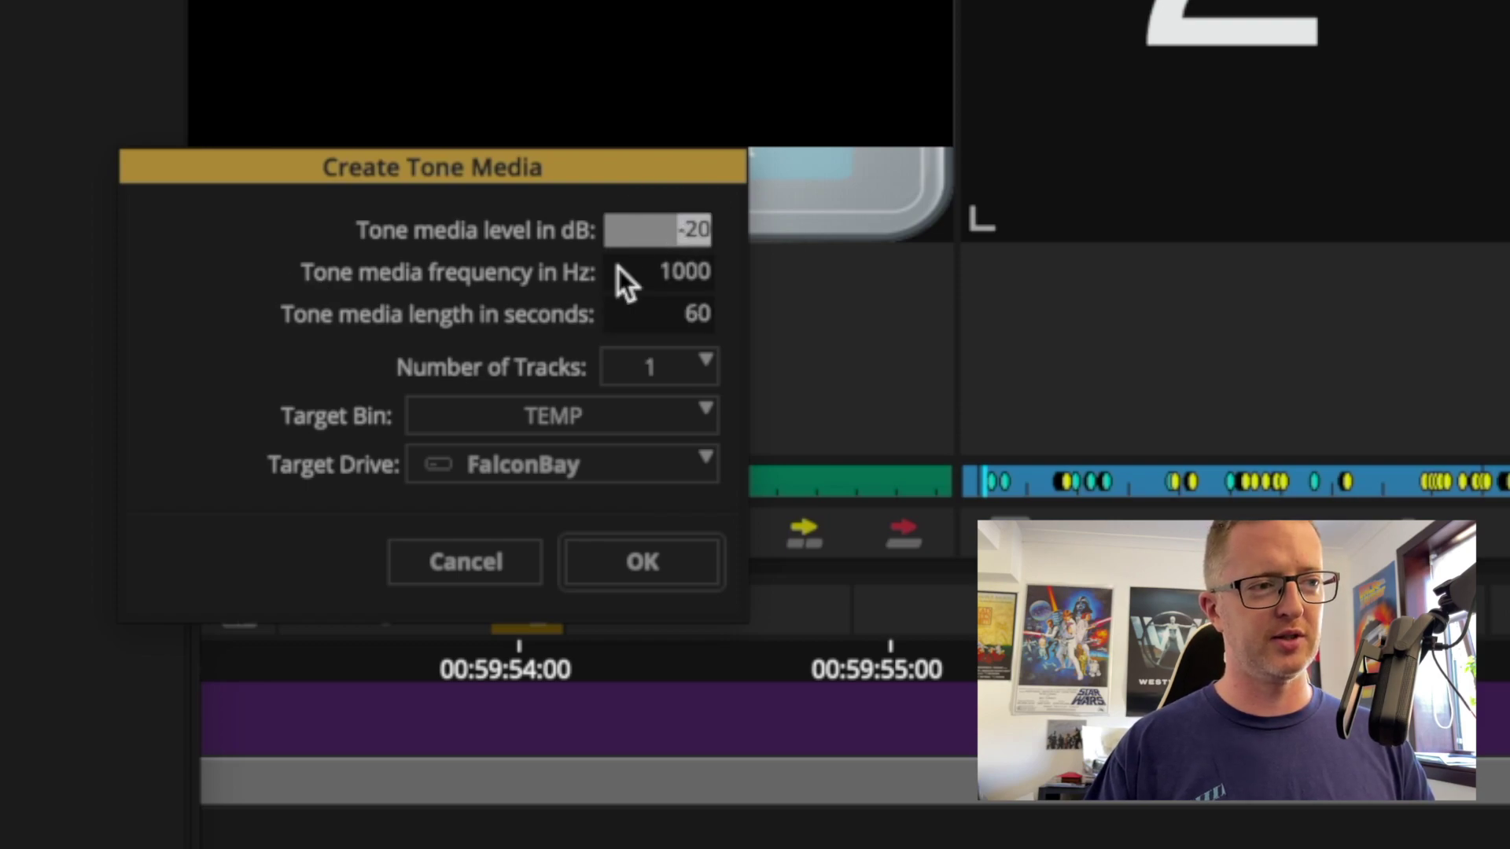
pyautogui.write('-18')
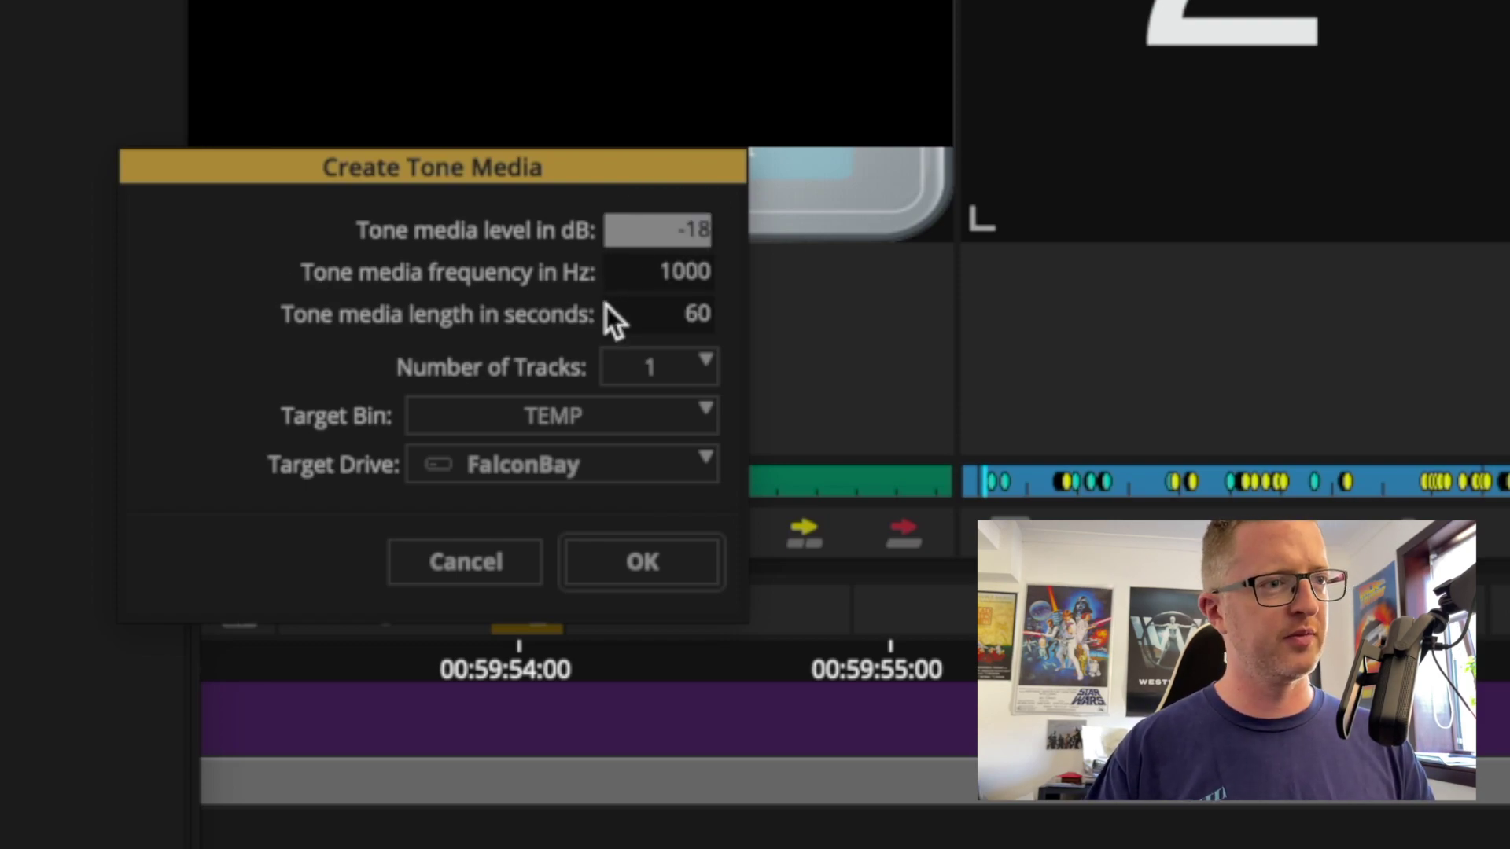
# Create the 60-second 1000 Hz tone media and play the new TONE clip in the source monitor
pyautogui.click(686, 574)
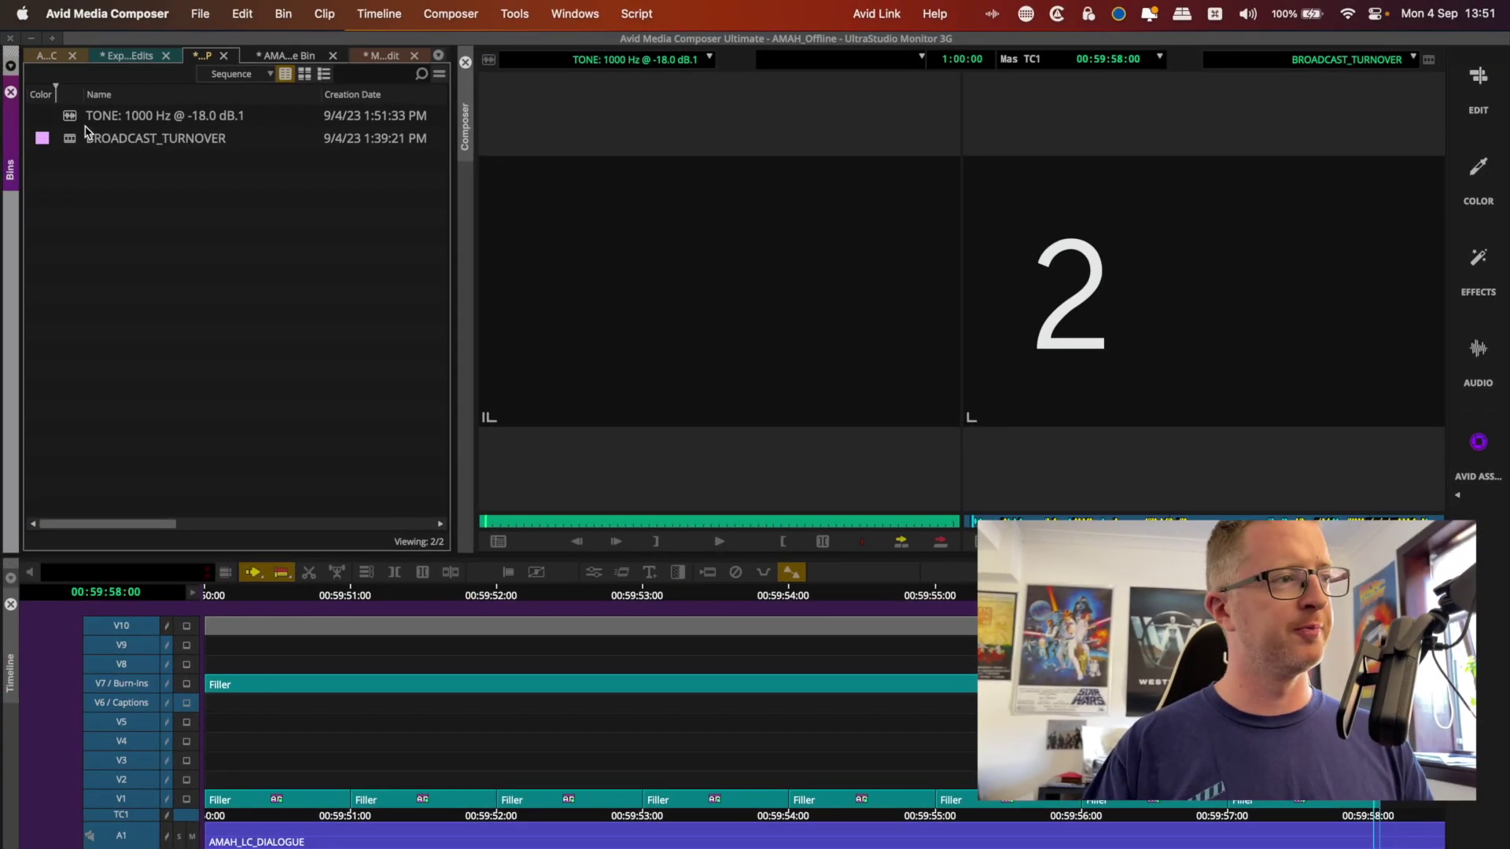
pyautogui.click(79, 118)
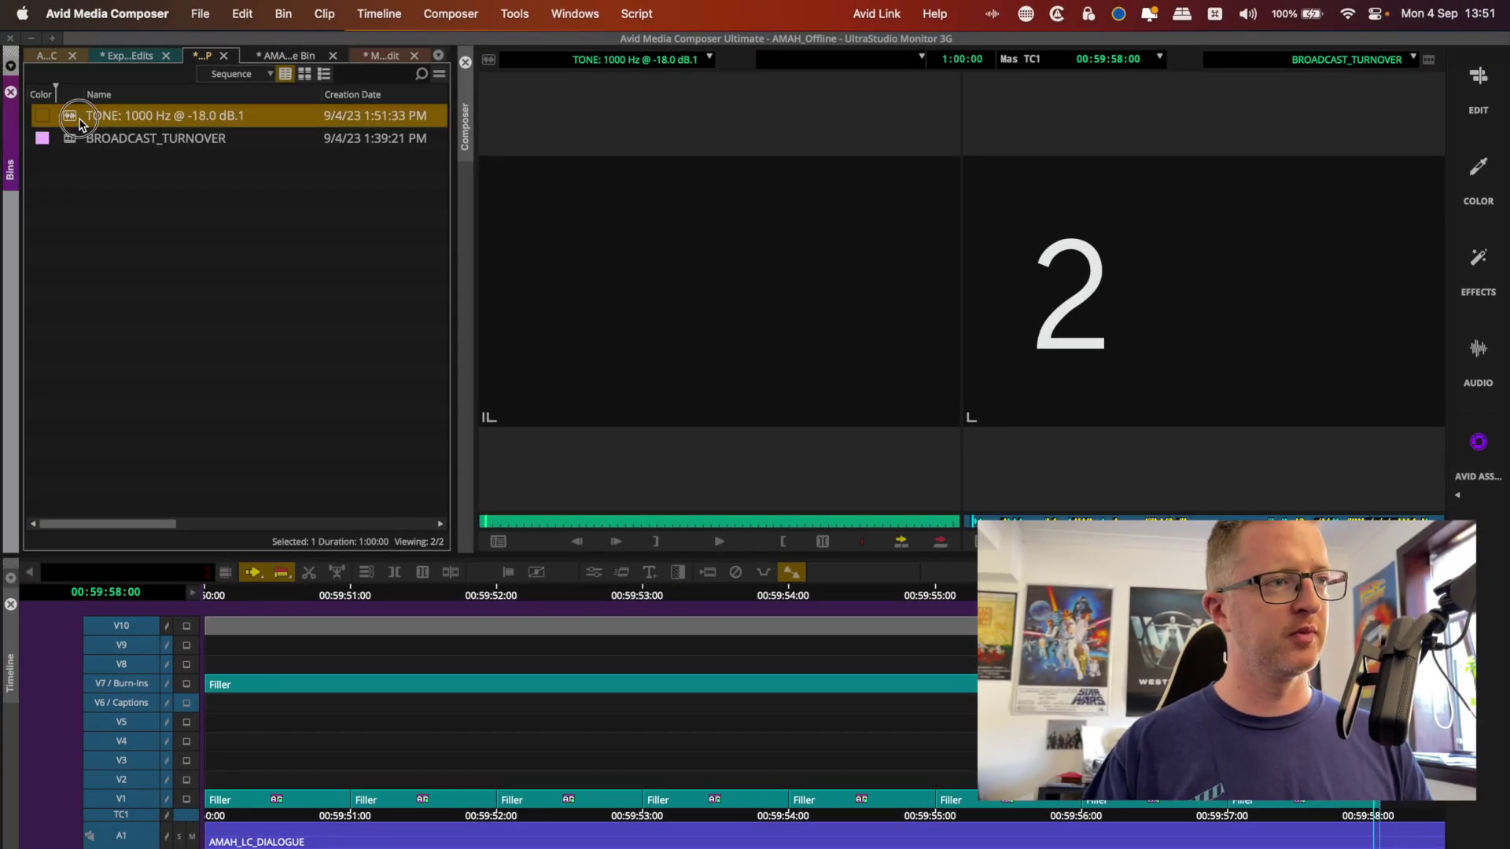
pyautogui.click(718, 195)
pyautogui.press('space')
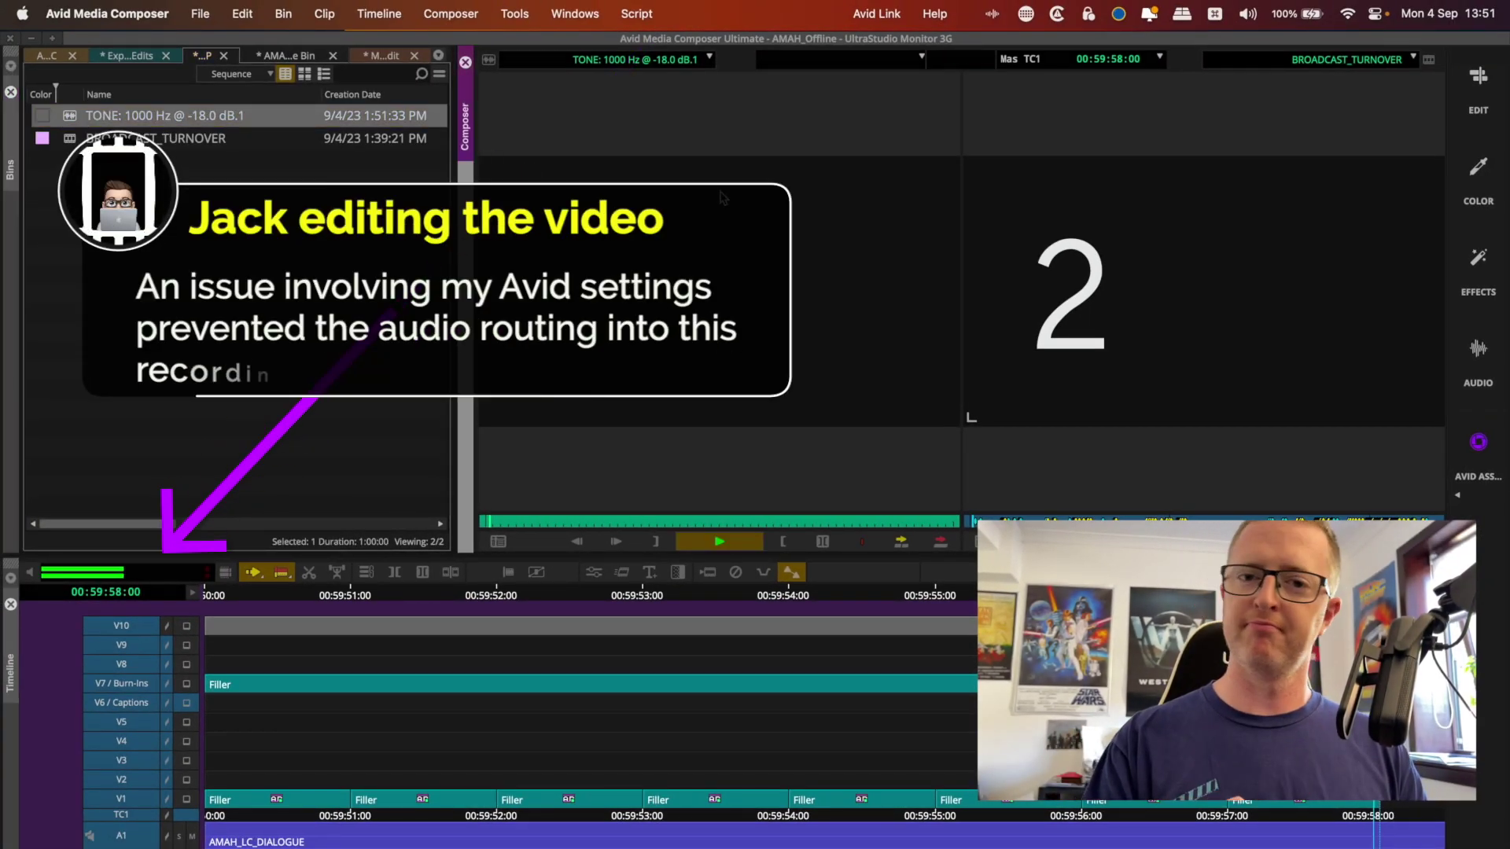
pyautogui.press('space')
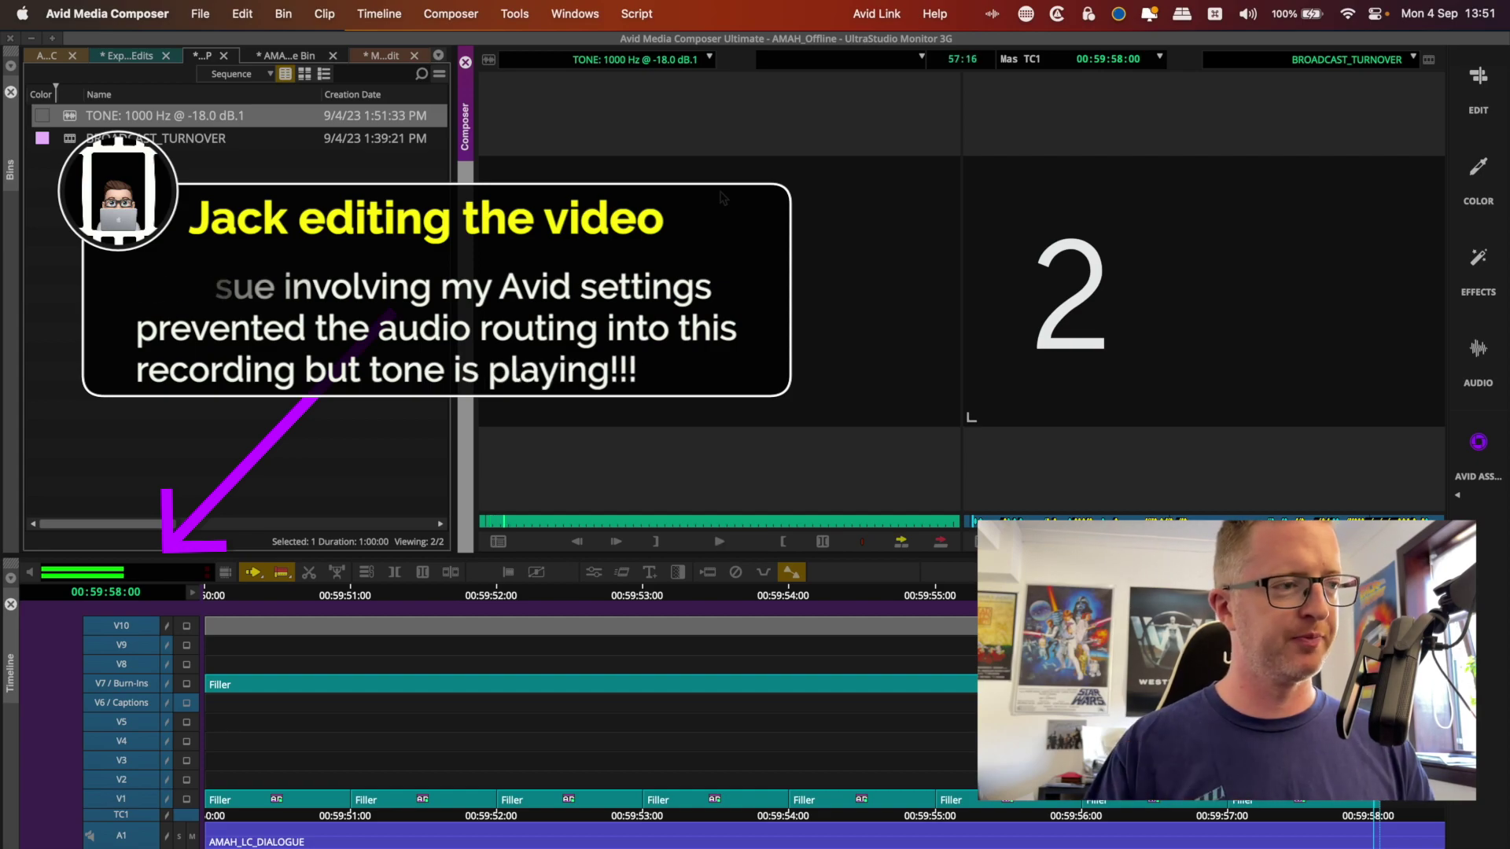
# Mark a single frame of the tone and display waveforms on audio tracks A1 and A2 around 00:59:58:00
pyautogui.click(708, 346)
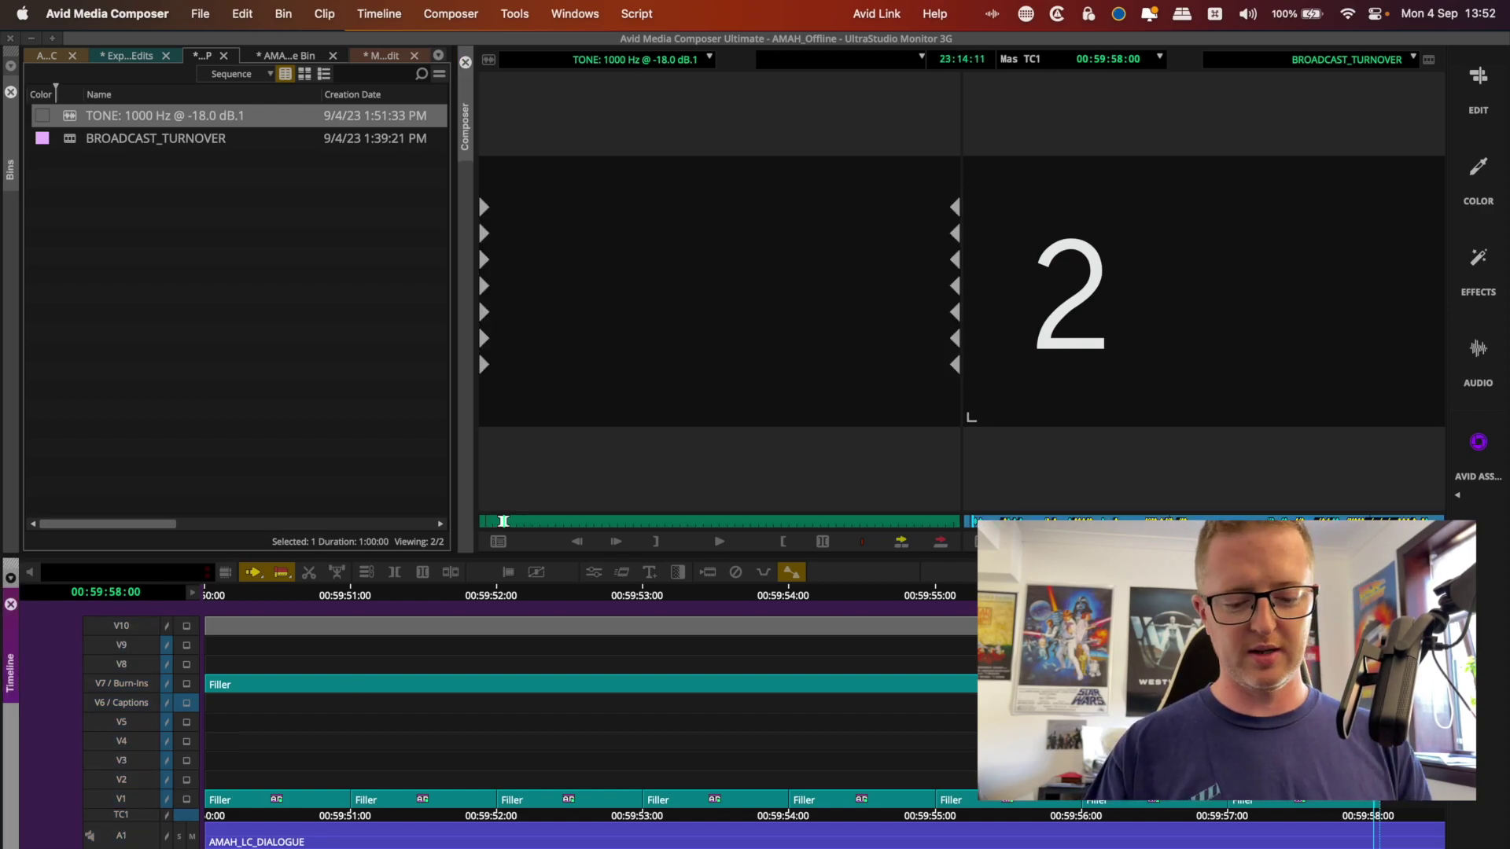
pyautogui.press('super+]')
pyautogui.press('super+]')
pyautogui.press('super+]')
pyautogui.press('super+]')
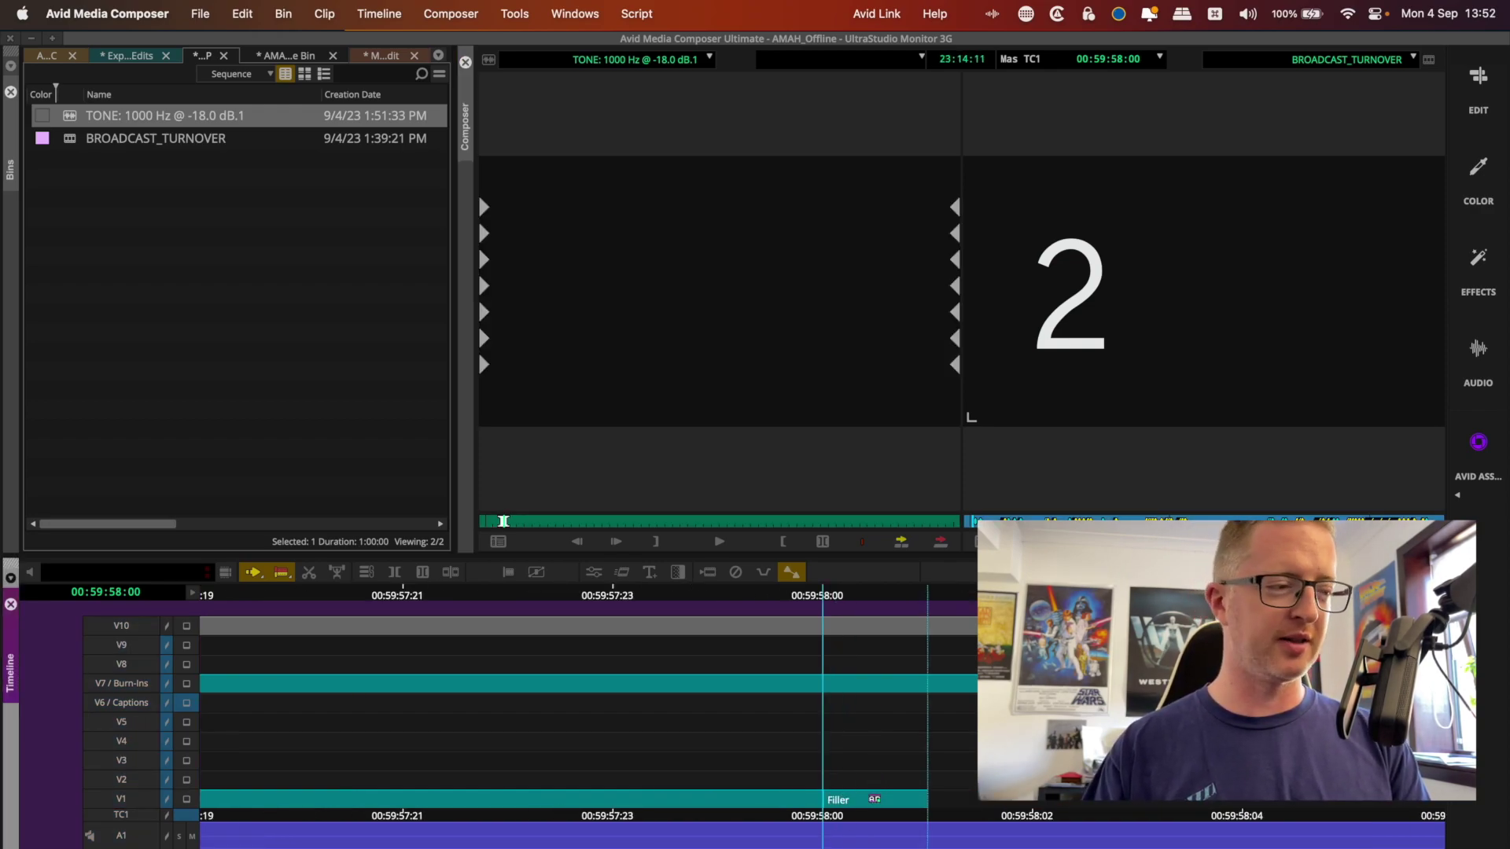
pyautogui.click(603, 835)
pyautogui.click(605, 847)
pyautogui.click(192, 591)
pyautogui.click(182, 828)
pyautogui.click(184, 761)
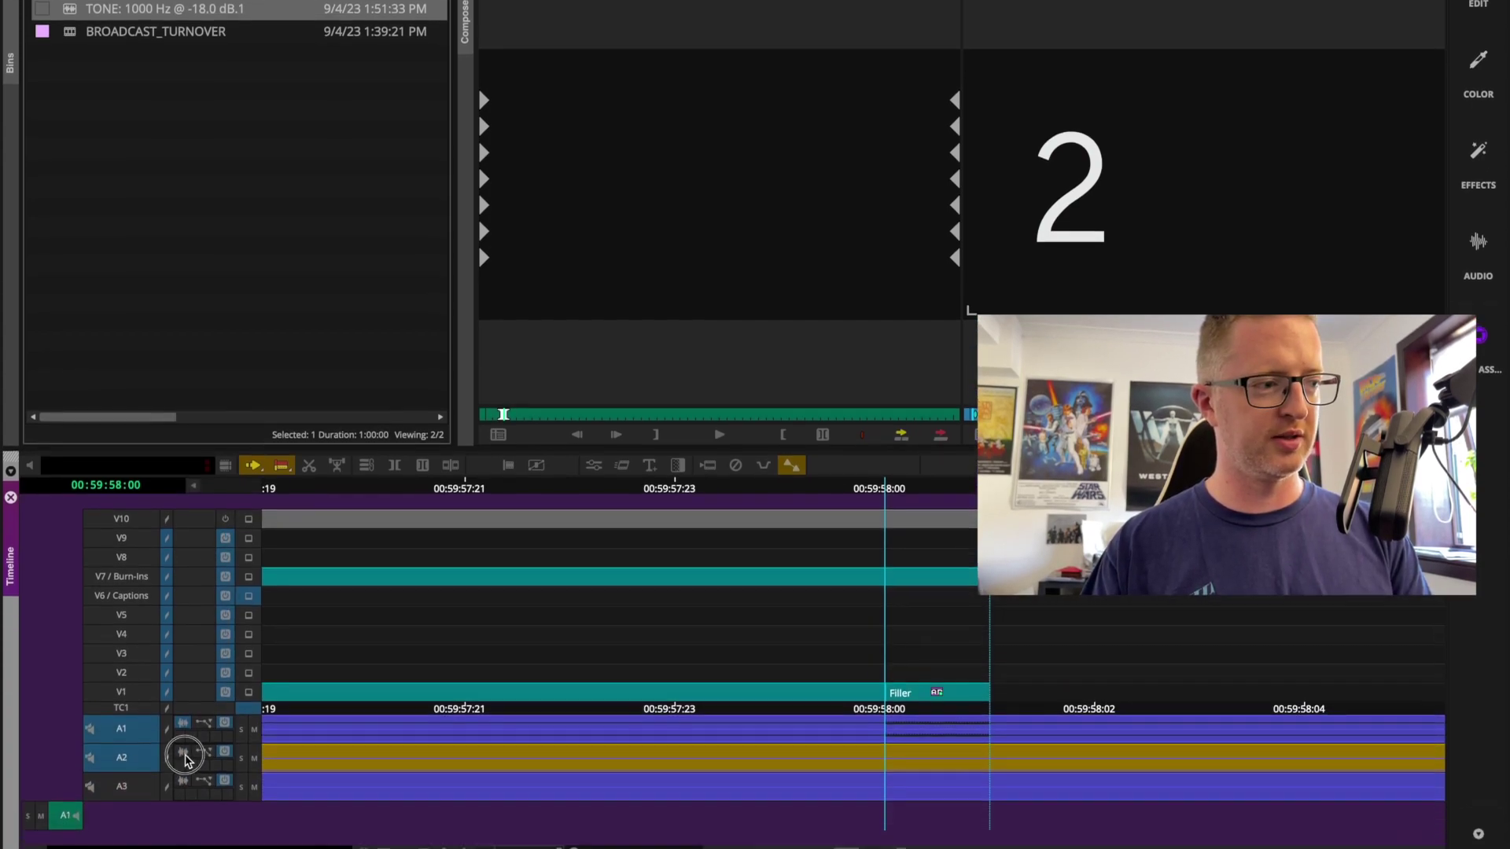
pyautogui.click(183, 767)
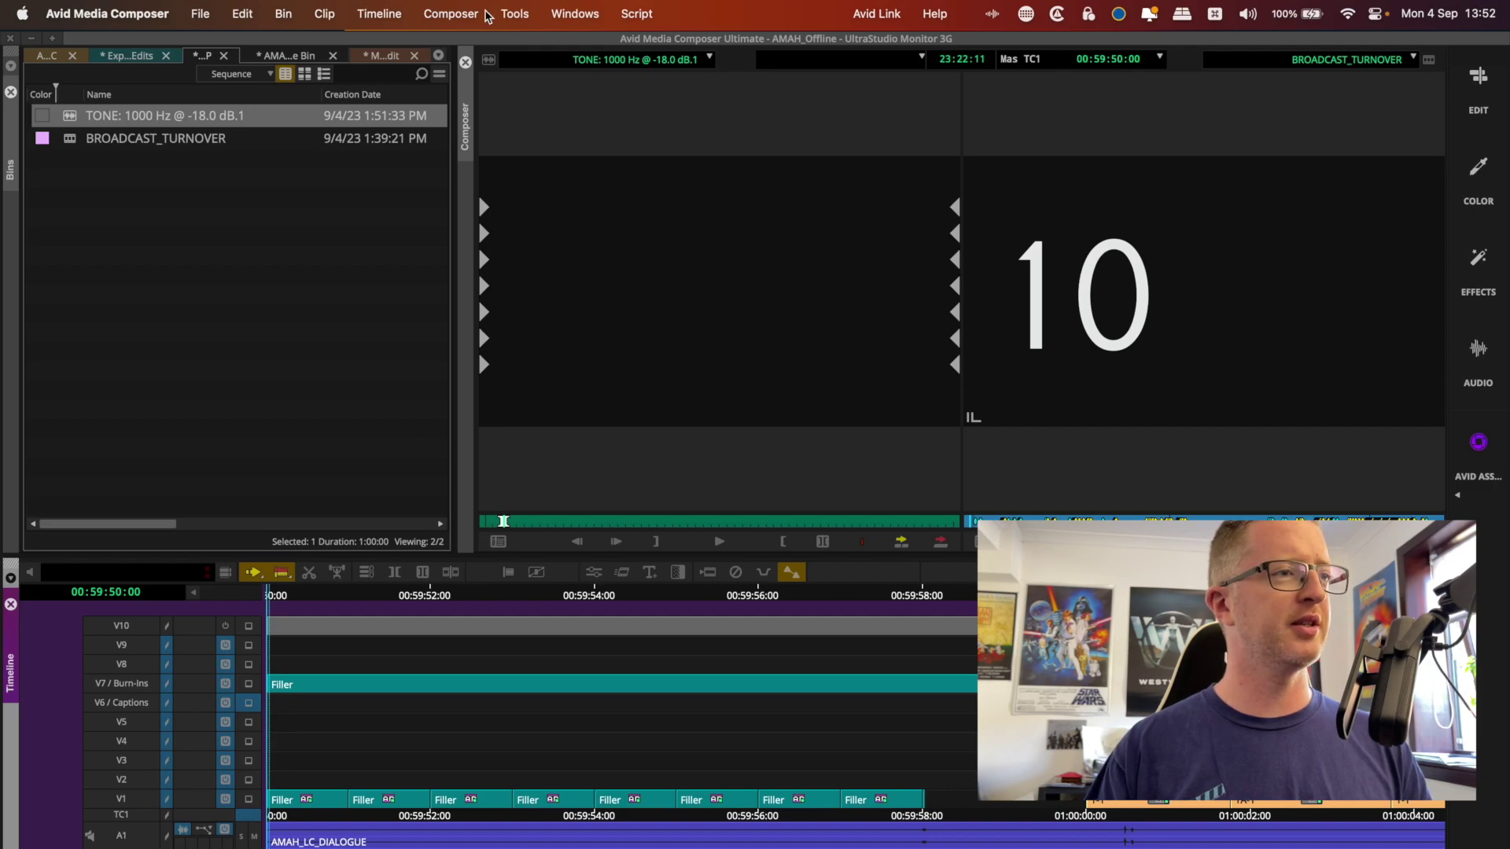
pyautogui.click(379, 13)
pyautogui.click(507, 90)
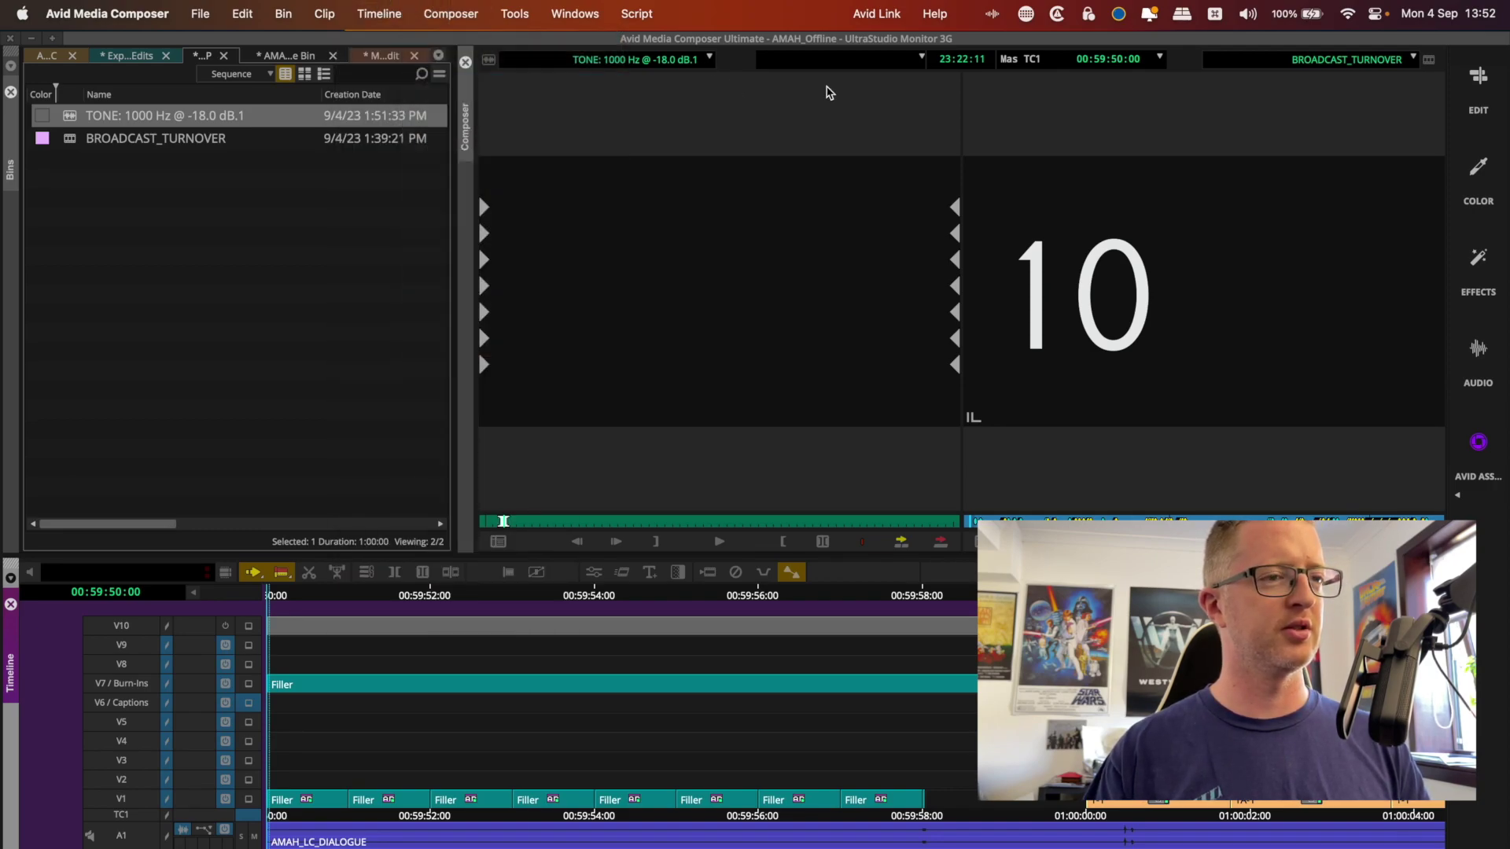
pyautogui.click(161, 524)
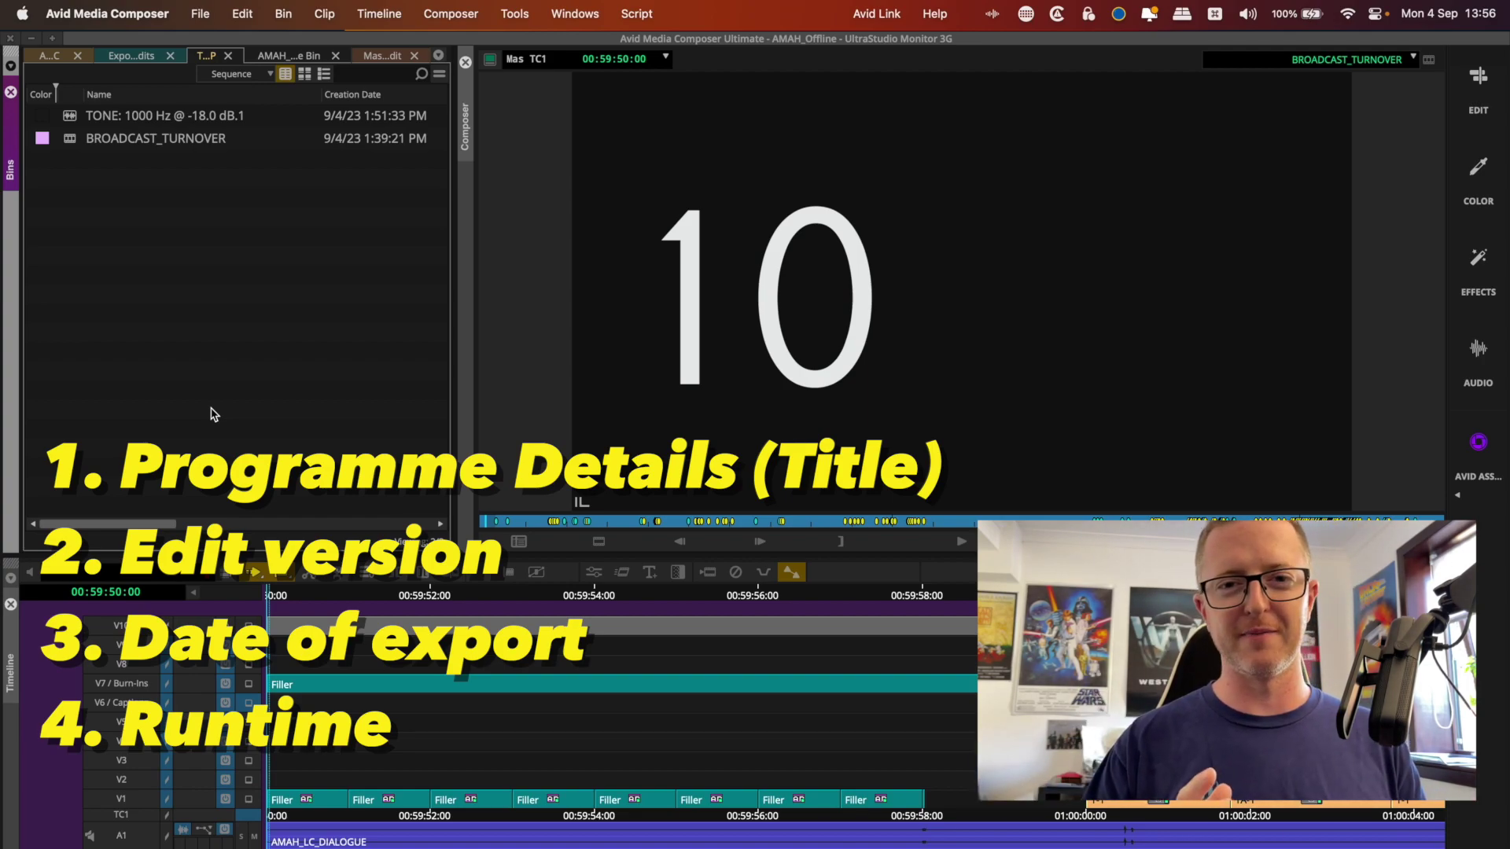
# Target video track V2 and mark the countdown range from 00:59:50:00 to 00:59:58:00
pyautogui.click(147, 780)
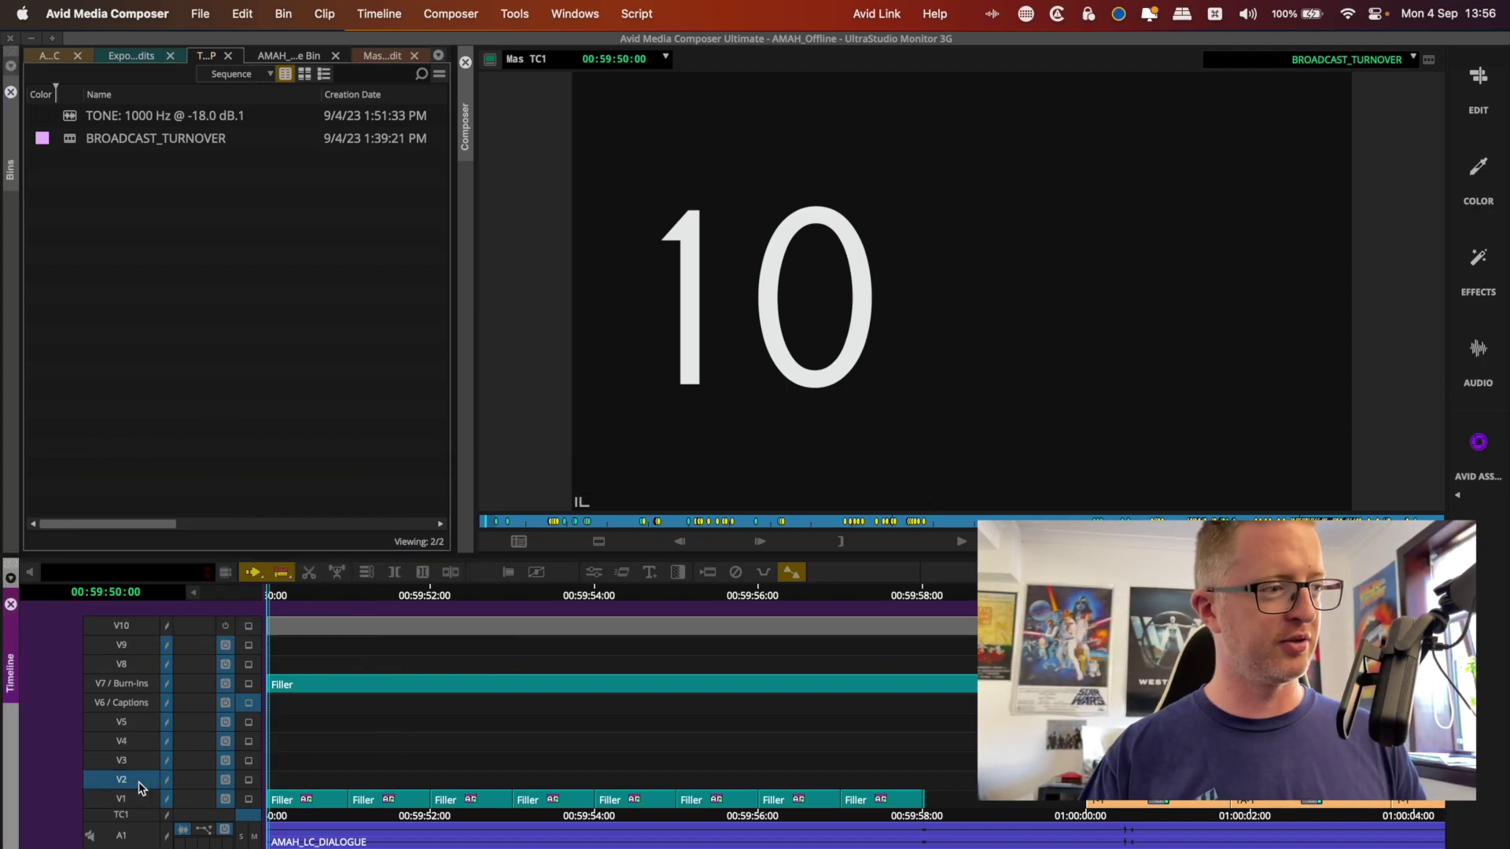
pyautogui.click(325, 596)
pyautogui.moveTo(322, 596); pyautogui.dragTo(87, 659)
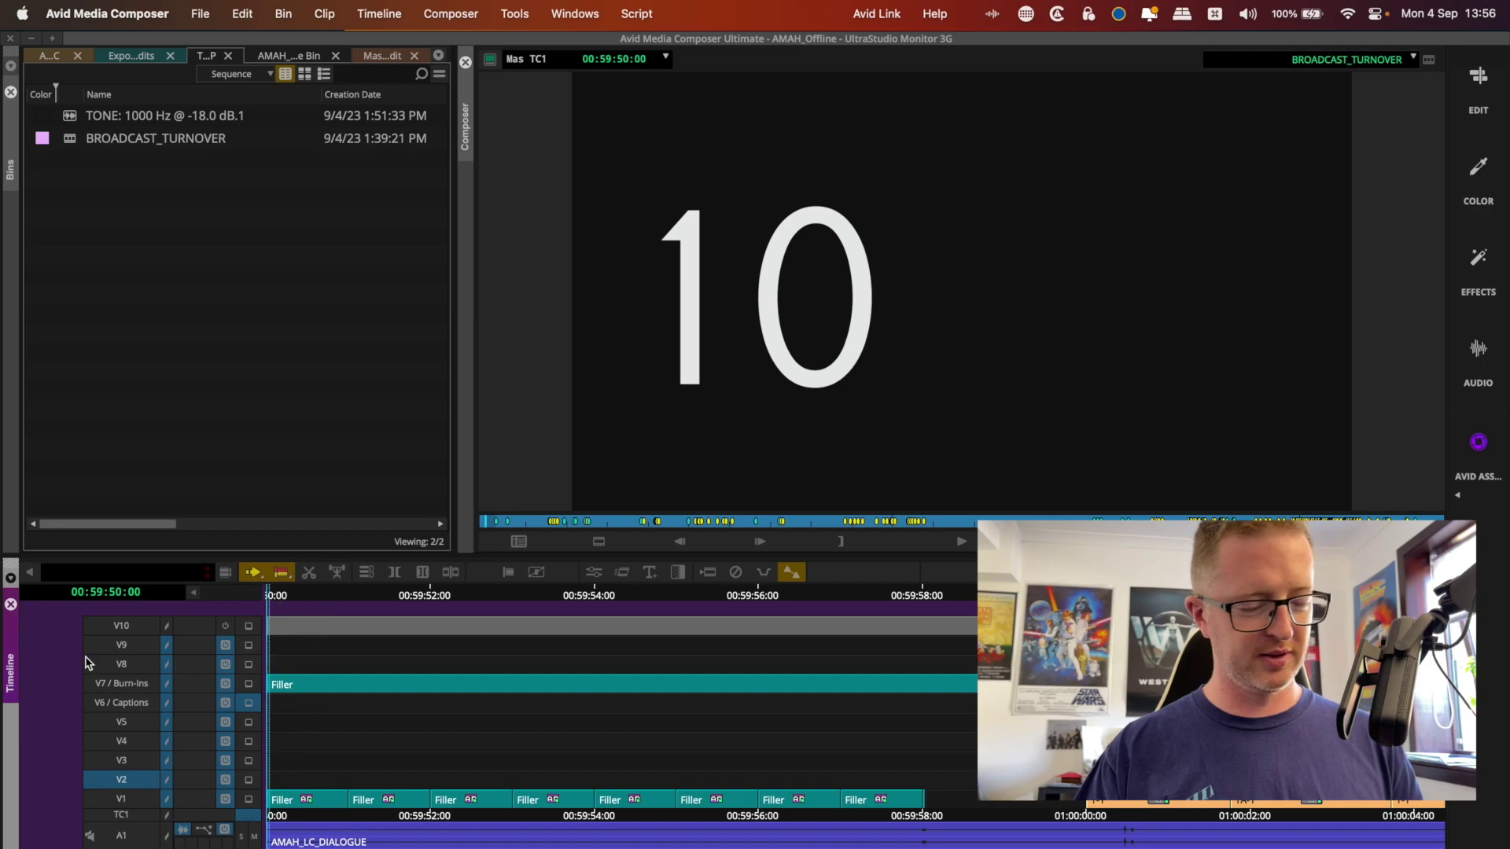
pyautogui.press('i')
pyautogui.click(932, 598)
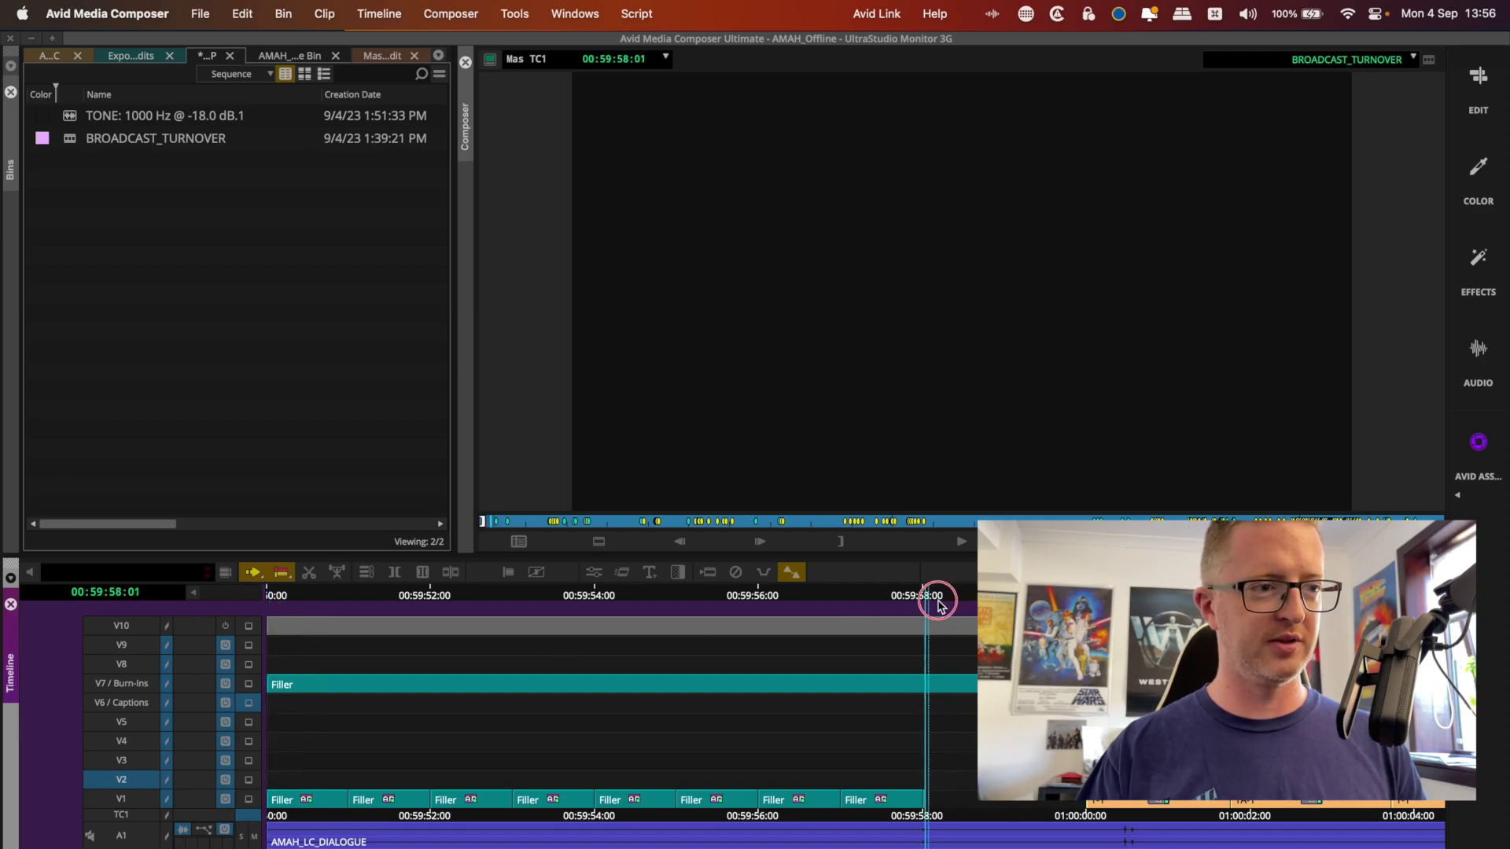
pyautogui.press('Left')
pyautogui.press('o')
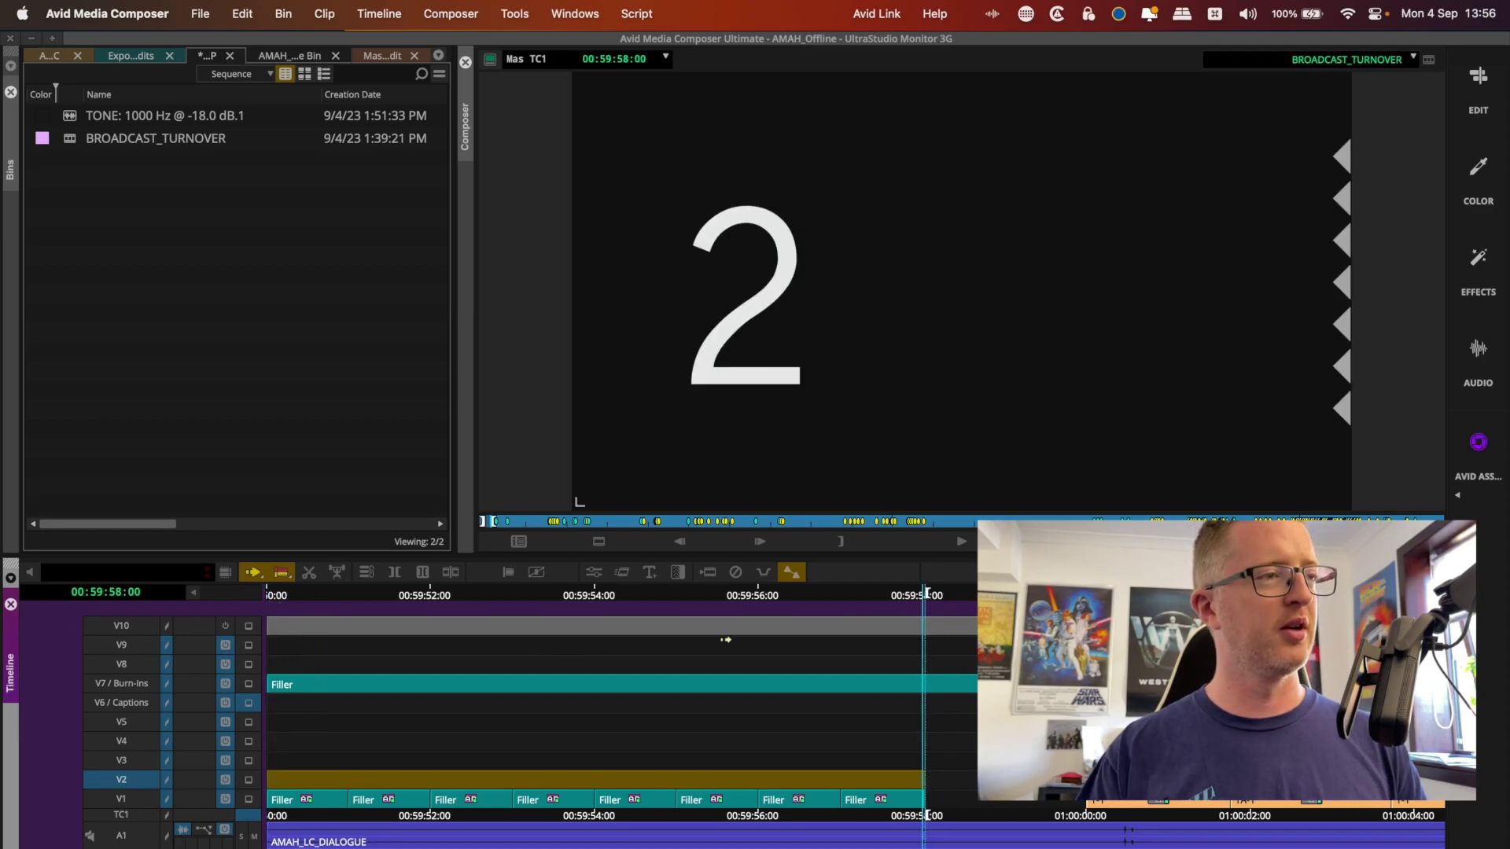
# Apply a SubCap generator effect to the marked filler on V2 and close the Effect Palette
pyautogui.press('super+8')
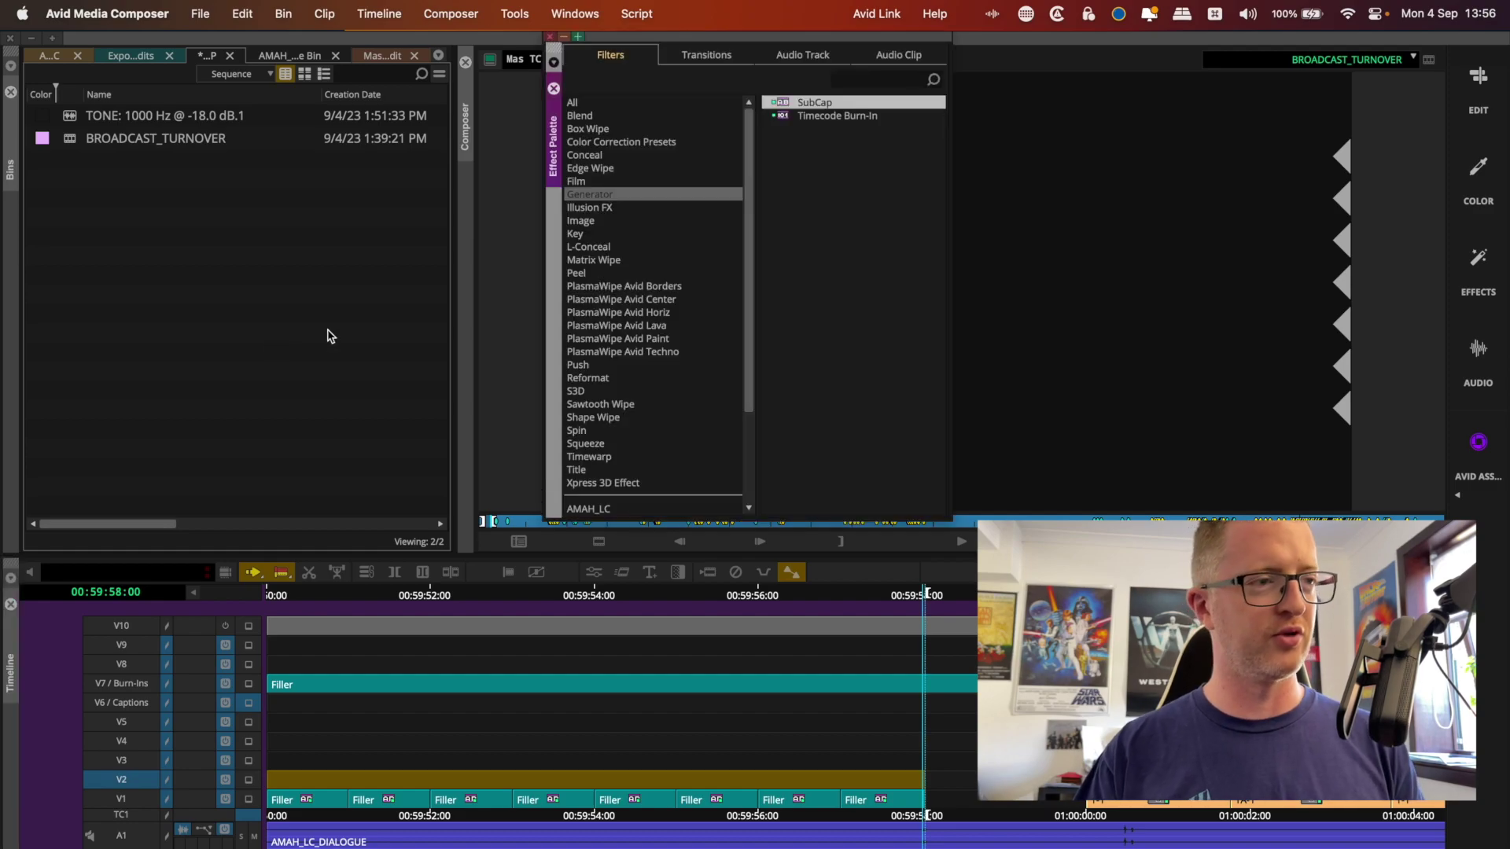
pyautogui.moveTo(785, 107); pyautogui.dragTo(495, 774)
pyautogui.click(553, 88)
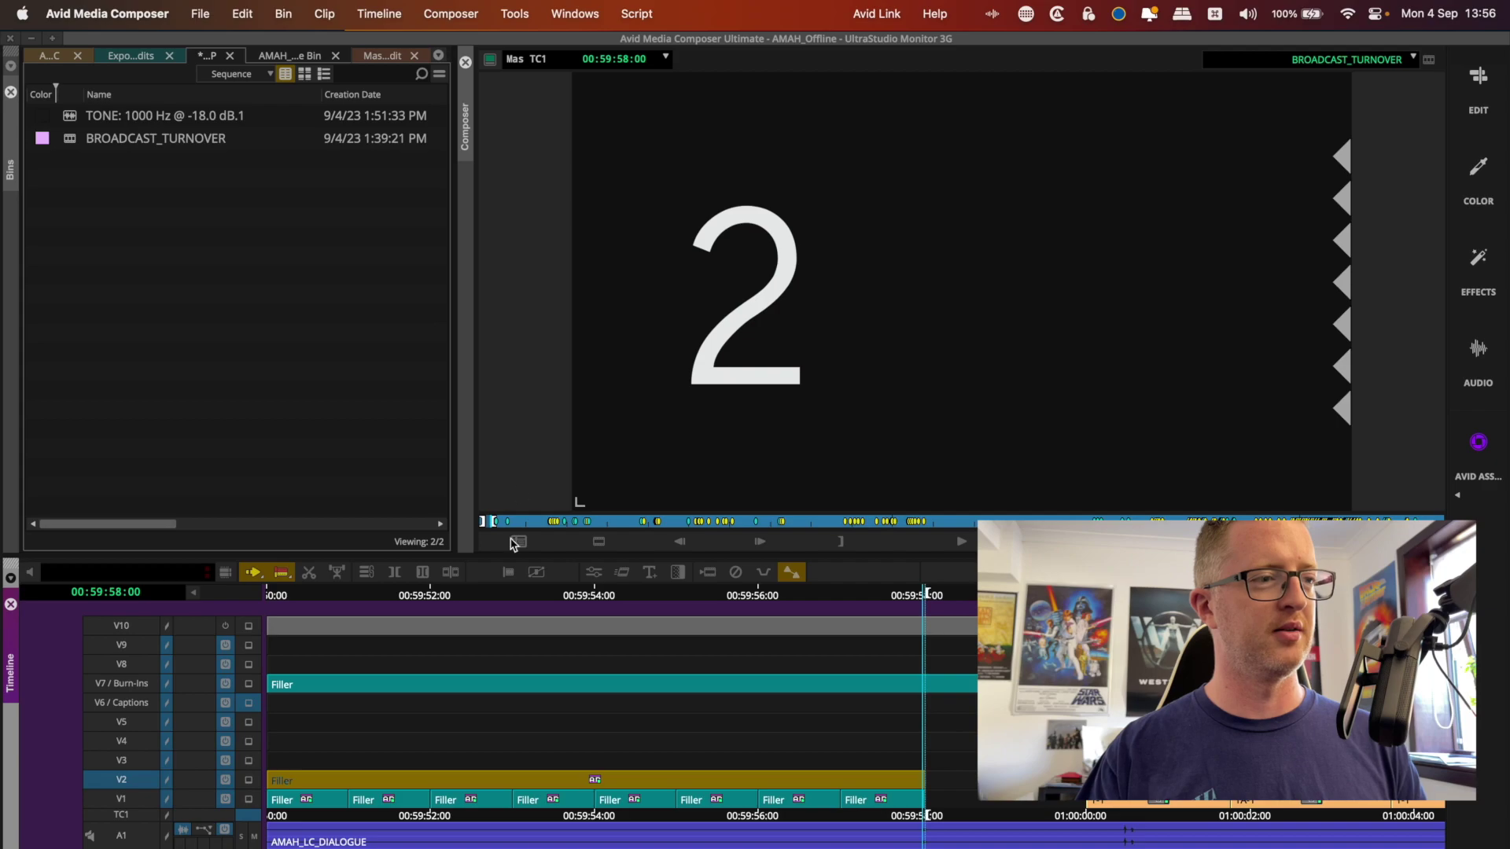
# Enter the lines Programme Title, Edit version, Duration and Date as the caption text of the V2 SubCap
pyautogui.click(534, 789)
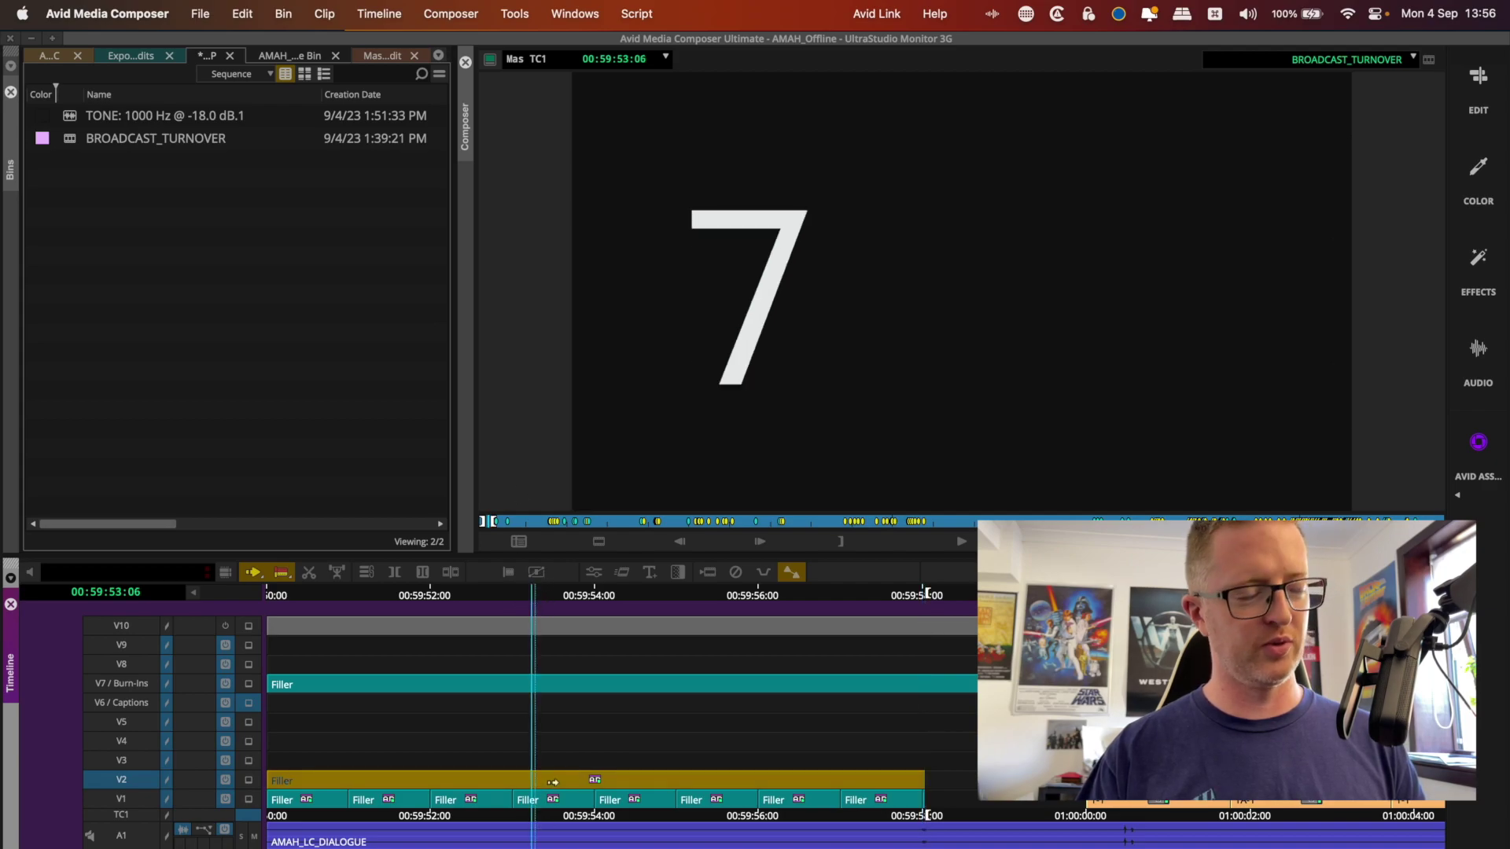
pyautogui.press("'")
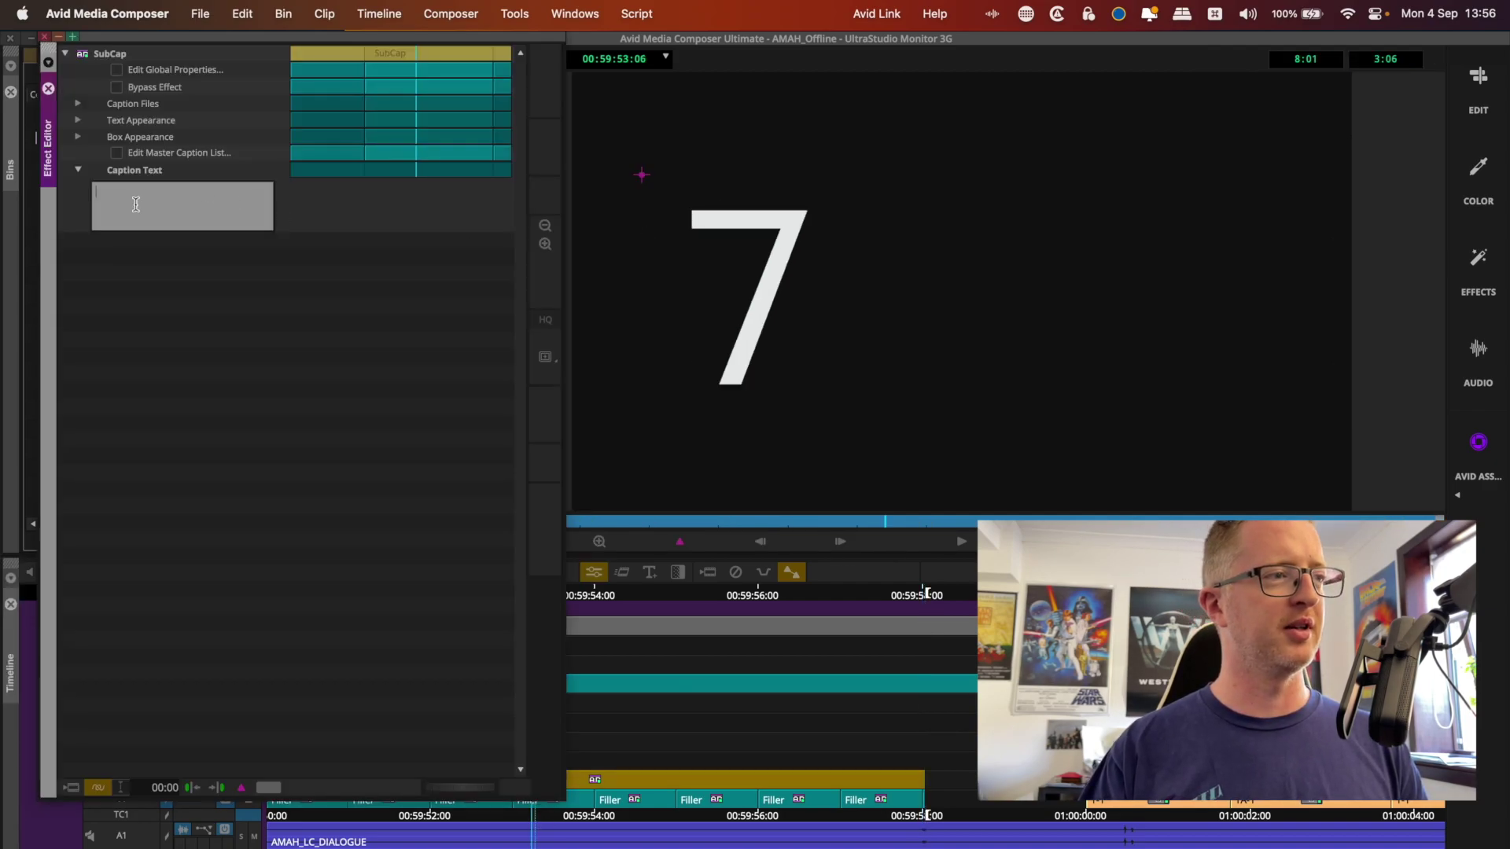
pyautogui.click(160, 190)
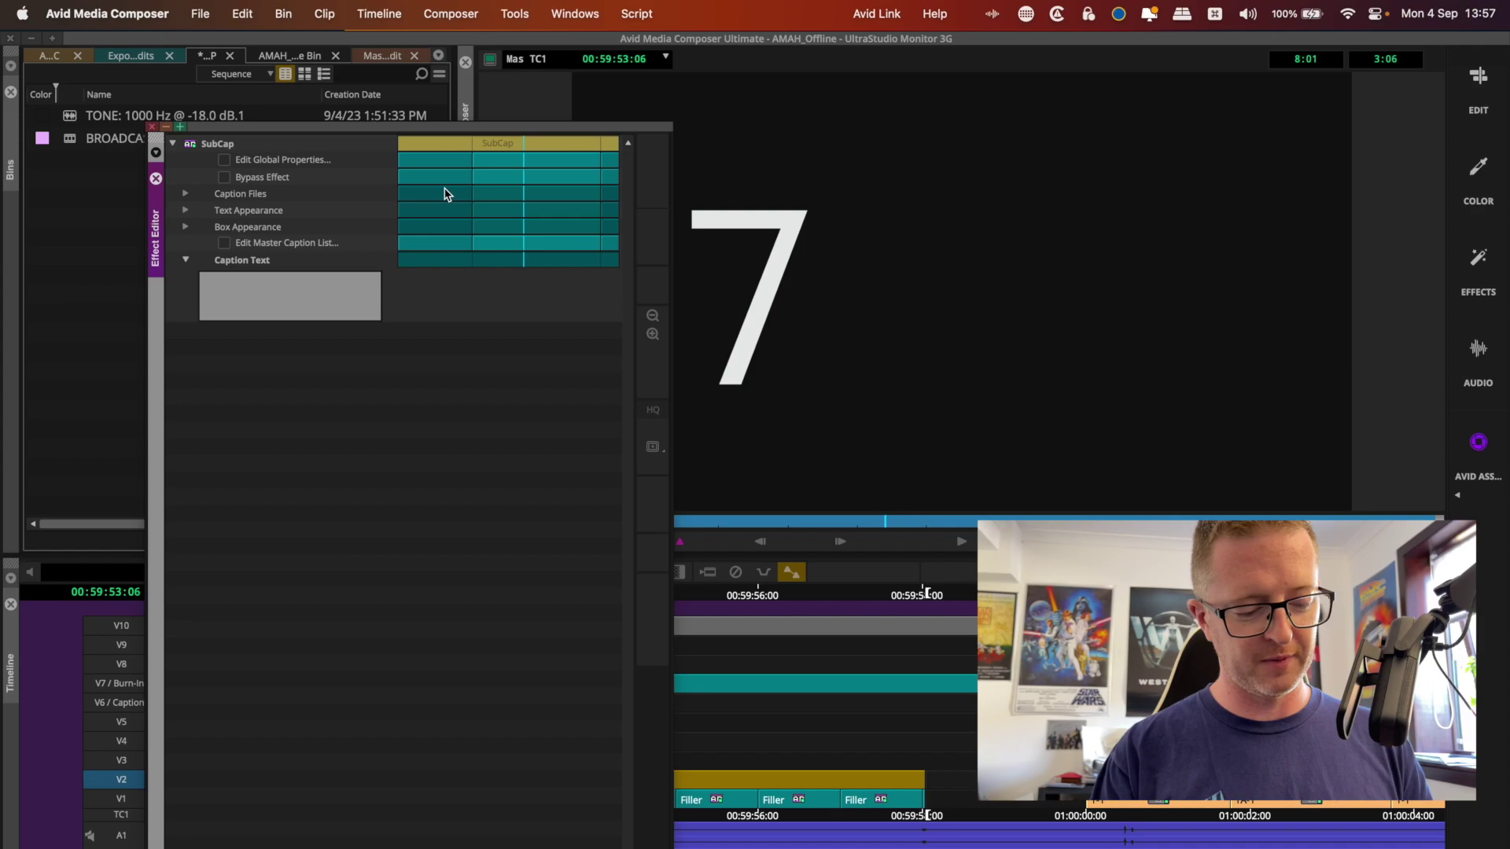
pyautogui.write('Programme Title')
pyautogui.press('Return')
pyautogui.write('Edit version')
pyautogui.press('Return')
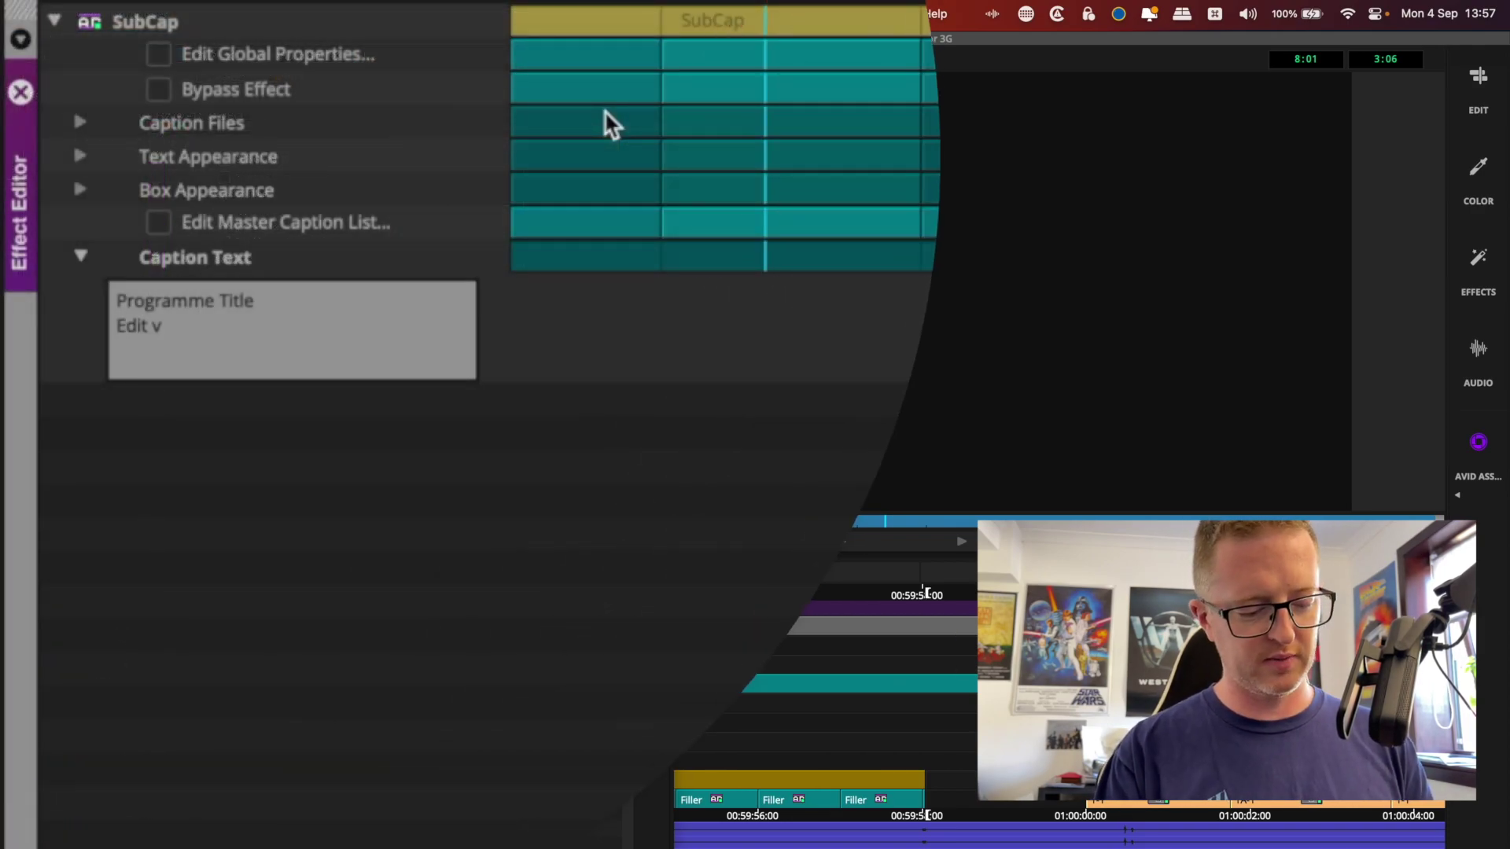
pyautogui.write('Duration')
pyautogui.press('Return')
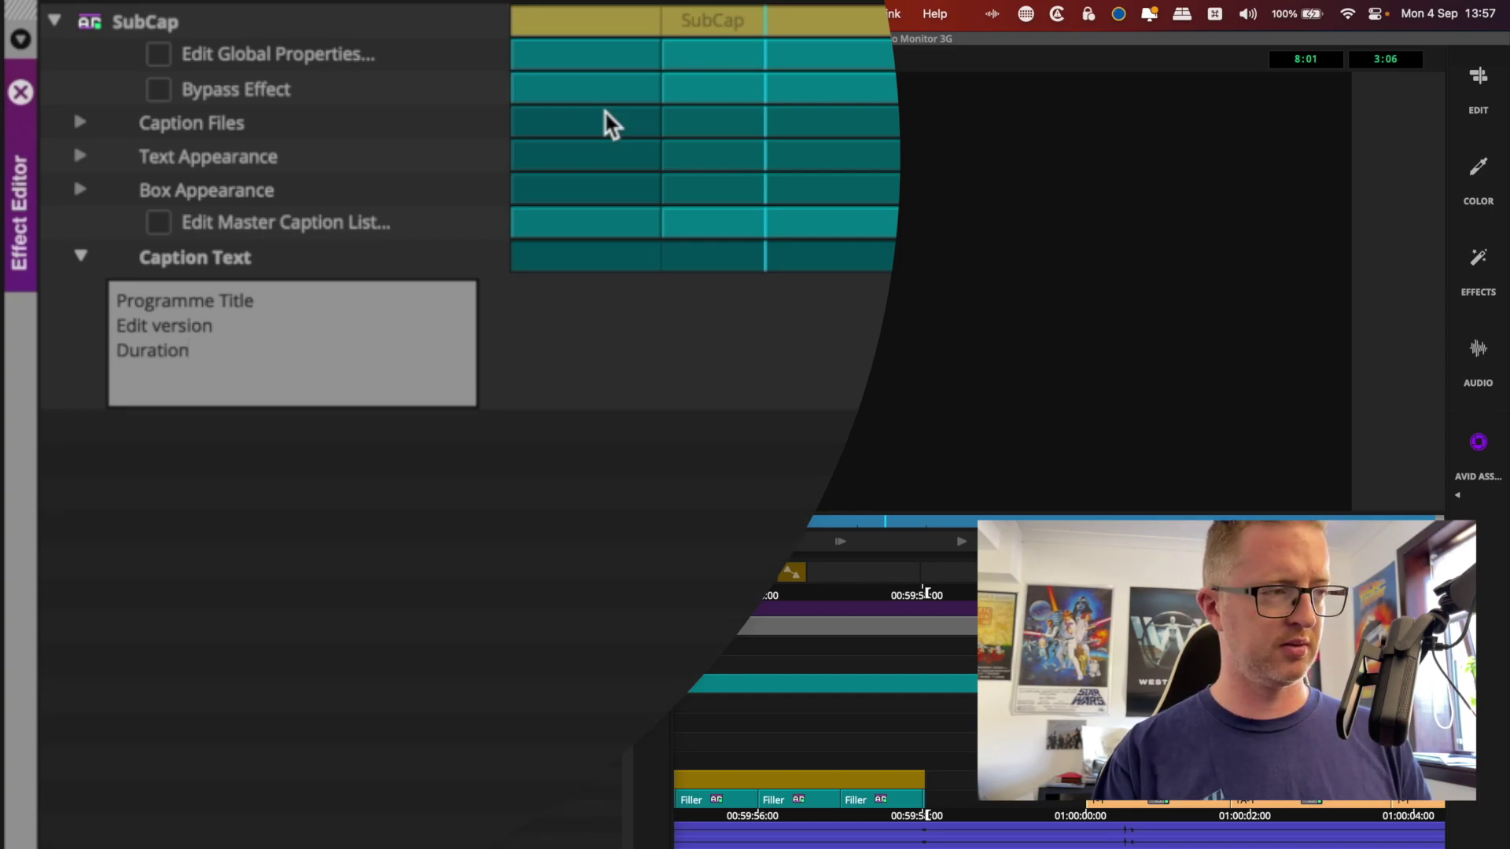
pyautogui.write('Date')
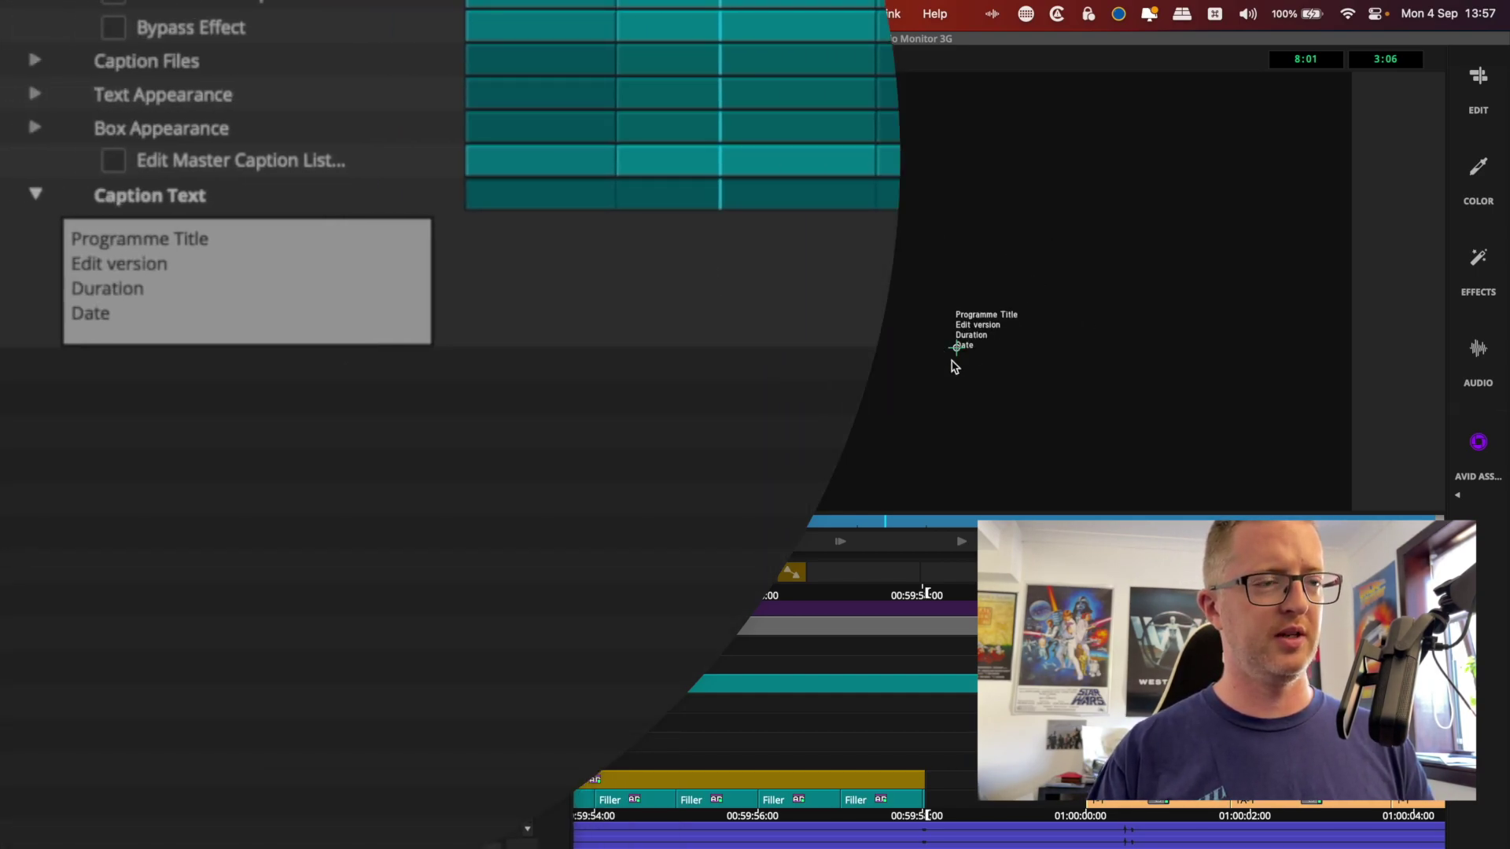
# Move the slate caption up and to the left, and set its font size to 60 pixels
pyautogui.moveTo(958, 352); pyautogui.dragTo(930, 310)
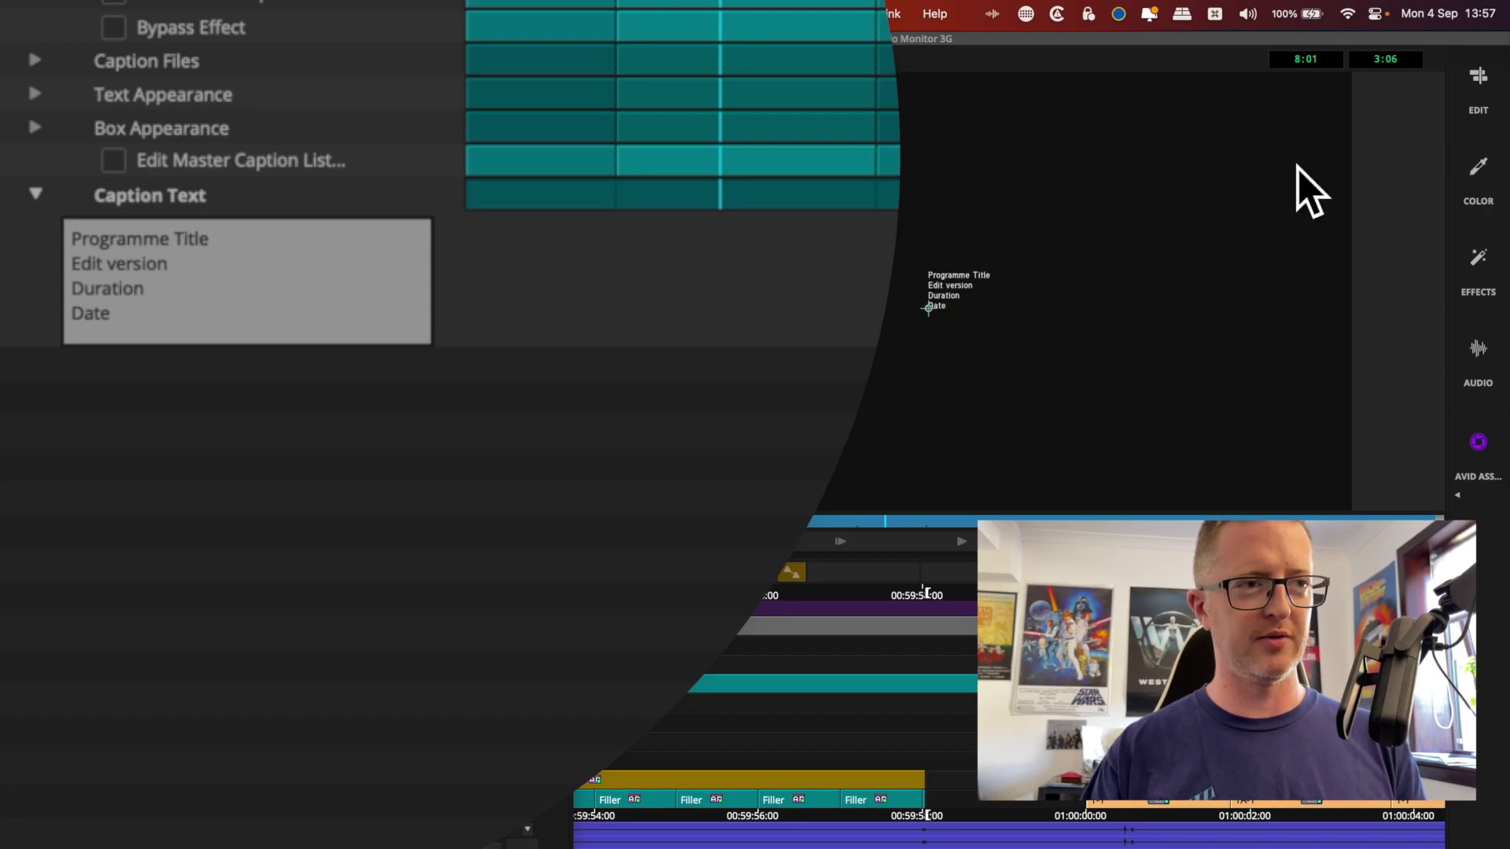
pyautogui.click(35, 96)
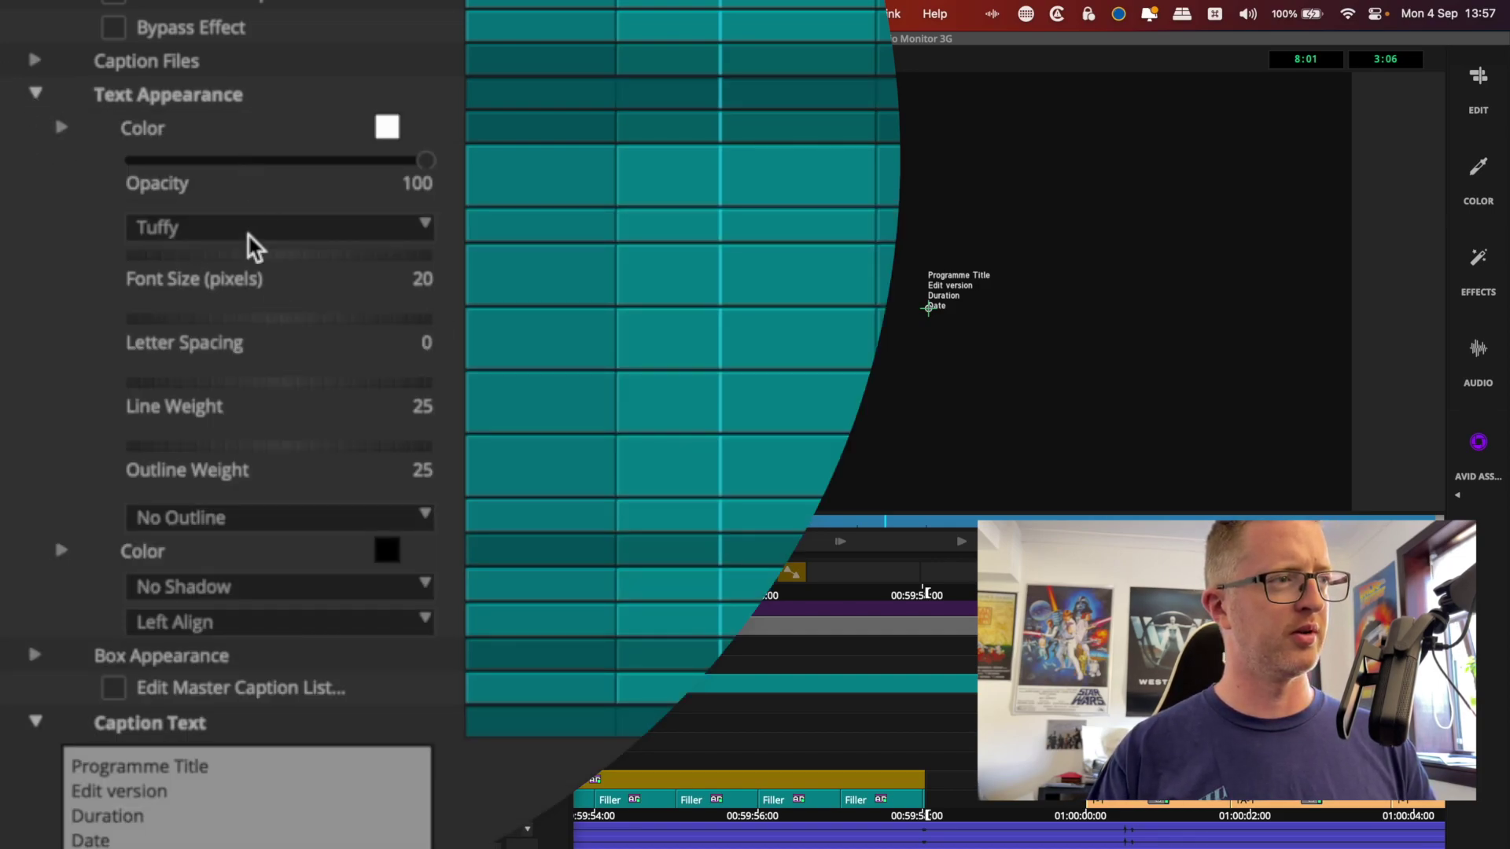
pyautogui.click(255, 258)
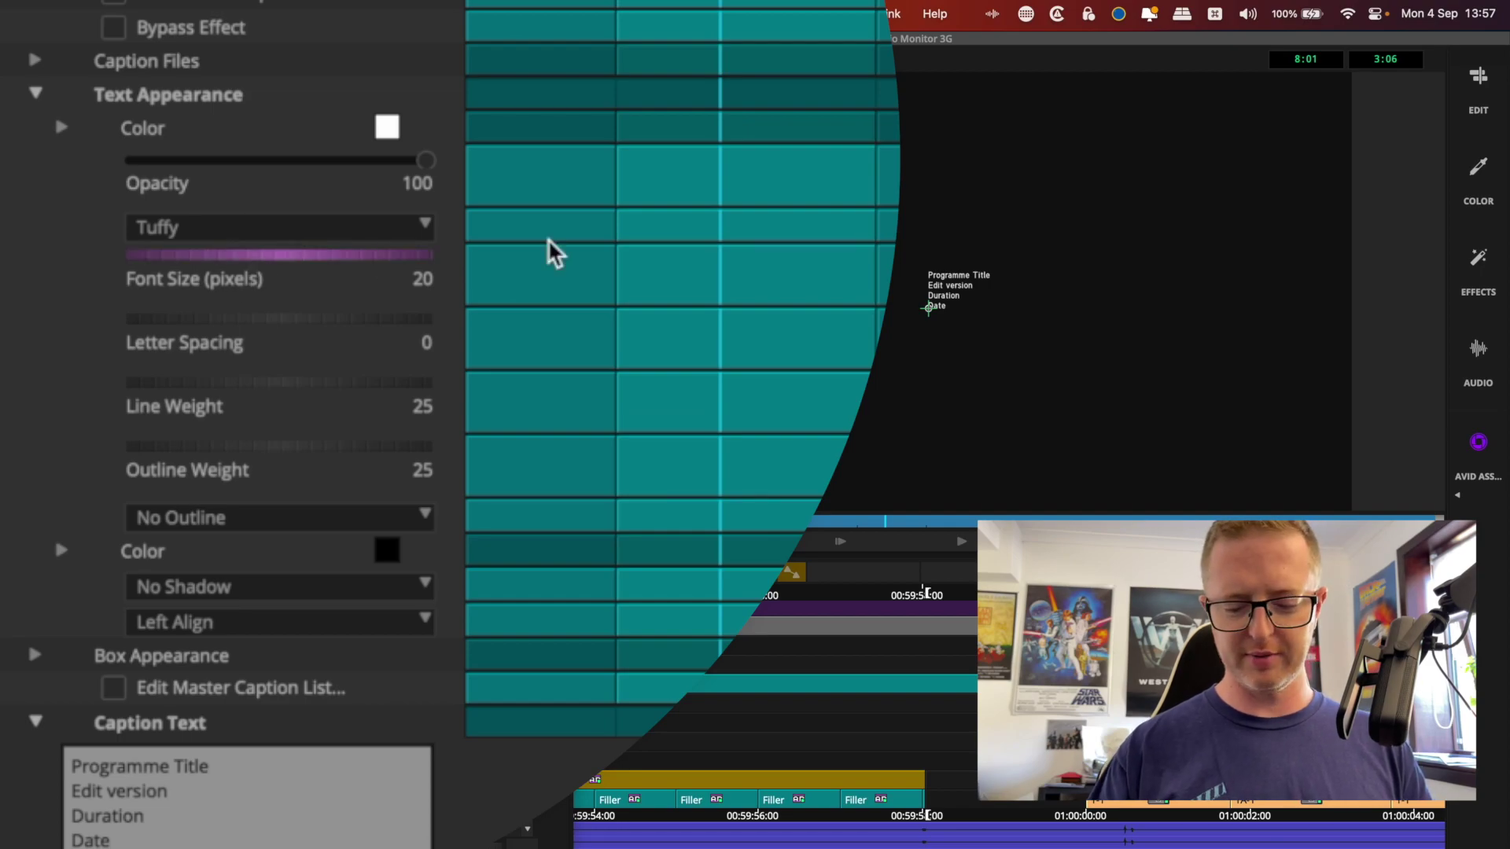
pyautogui.write('60')
pyautogui.press('Return')
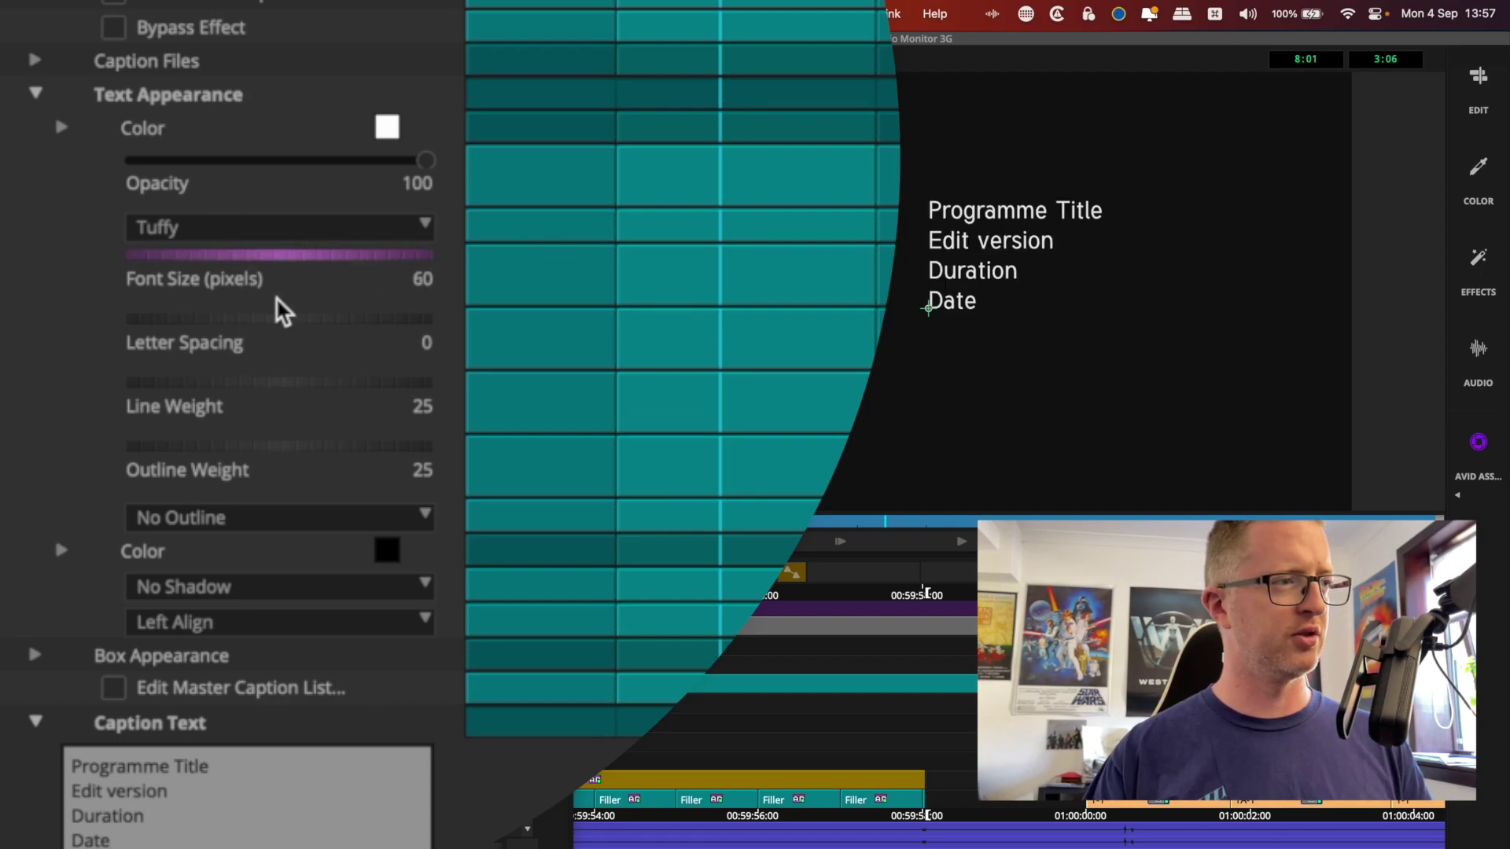
# Right-align the slate caption and position it just to the right of the countdown number 10
pyautogui.click(267, 622)
pyautogui.click(246, 730)
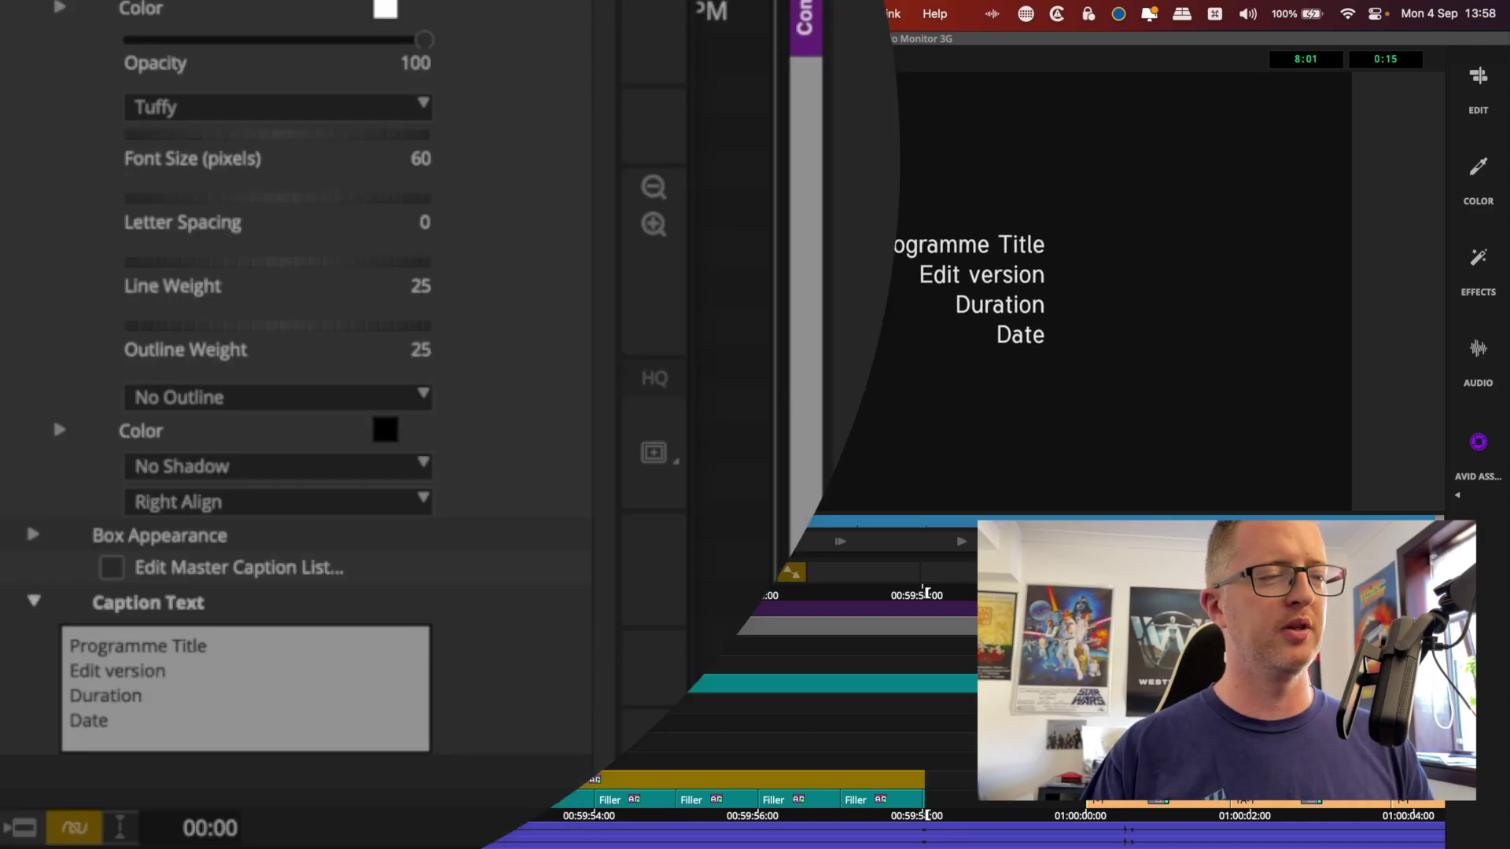
pyautogui.moveTo(841, 339); pyautogui.dragTo(840, 338)
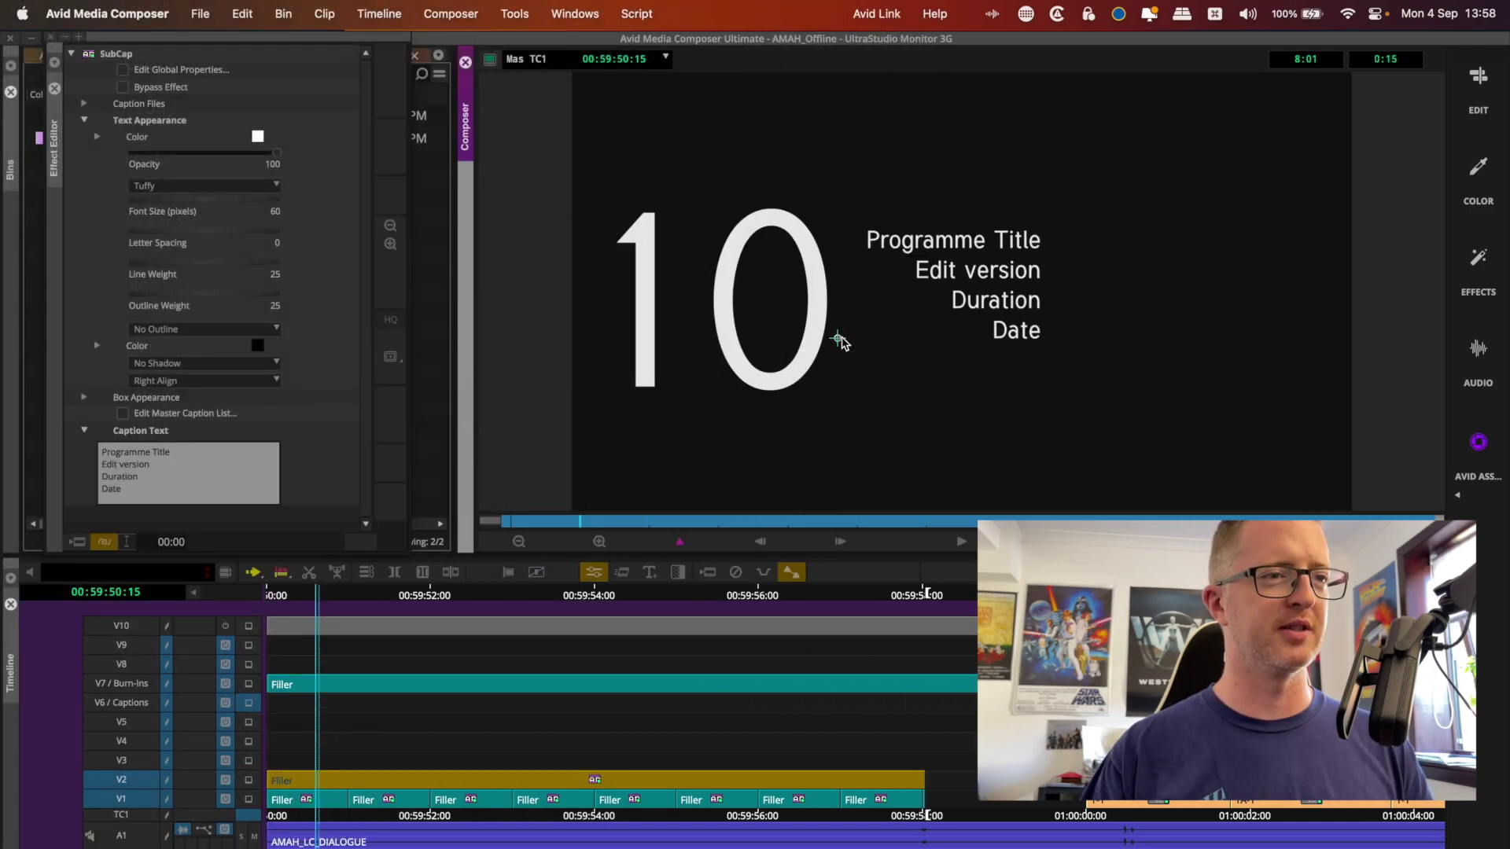
pyautogui.click(841, 340)
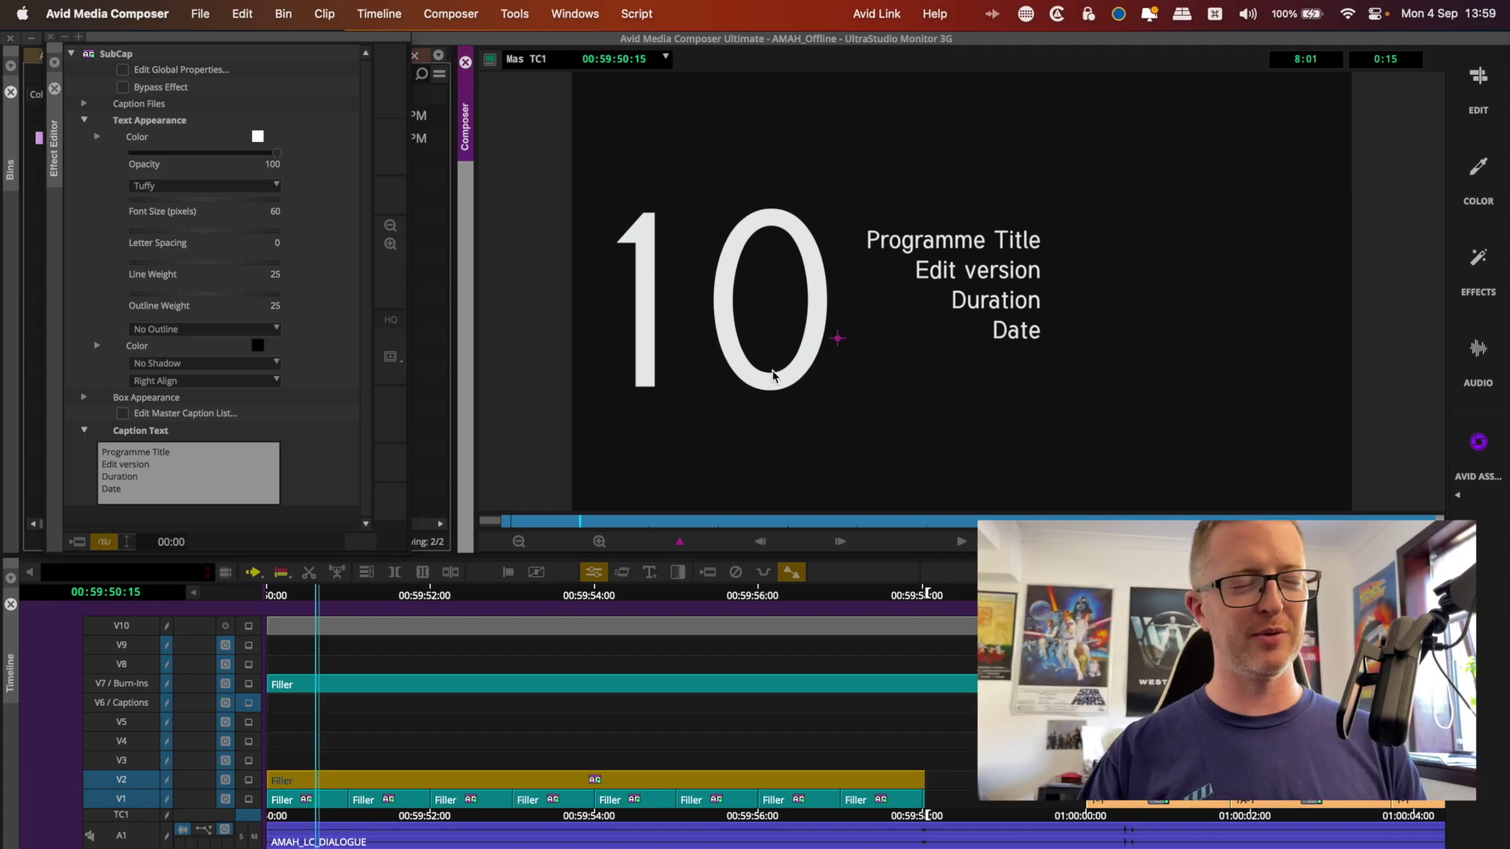
# Enlarge the Effect Editor and dock it together with the Bins window
pyautogui.click(344, 503)
pyautogui.moveTo(409, 554); pyautogui.dragTo(475, 605)
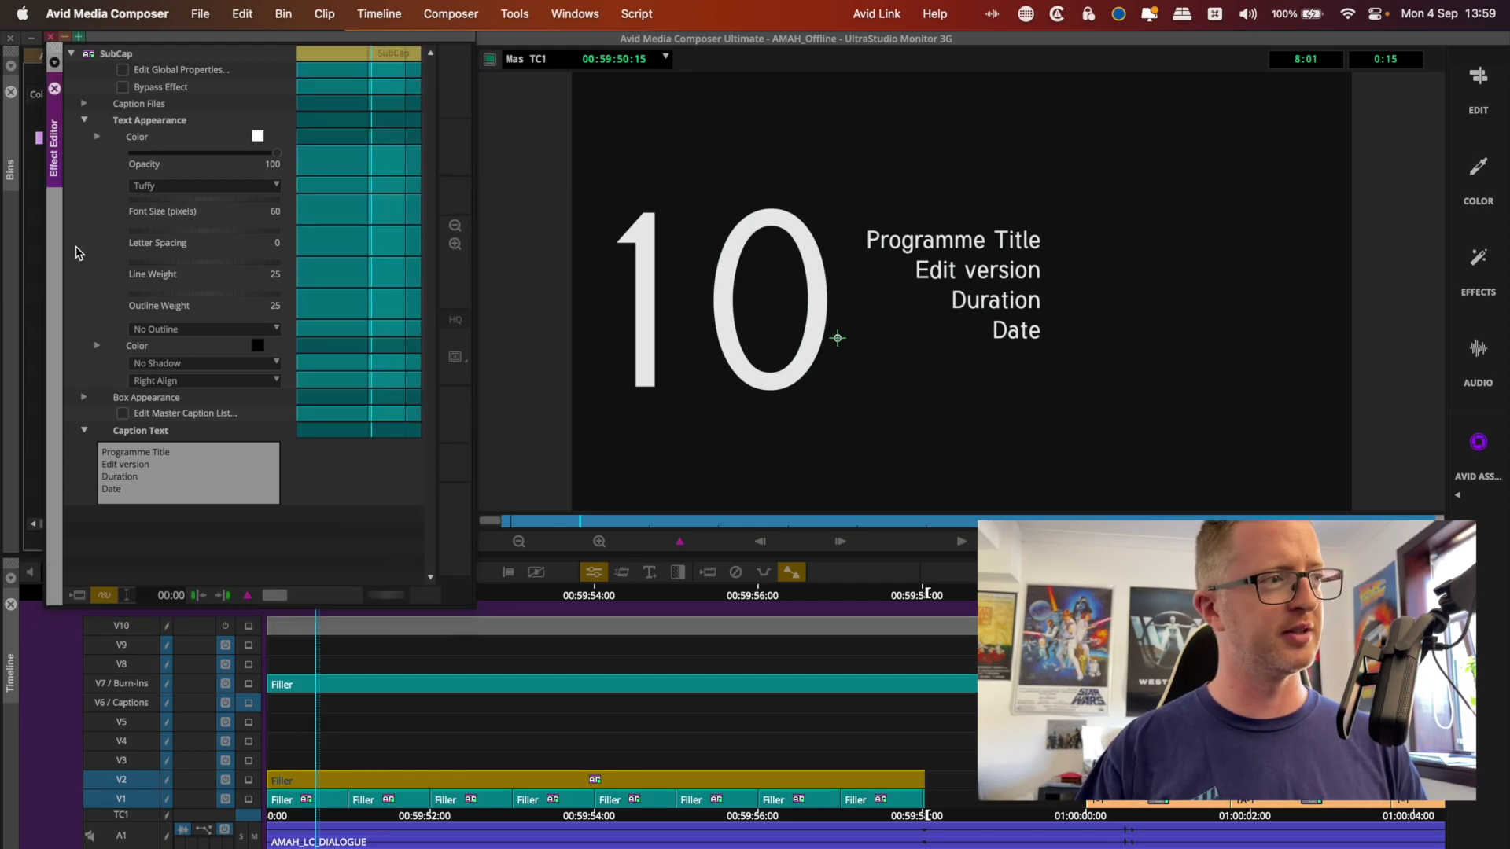
pyautogui.click(56, 148)
pyautogui.moveTo(56, 149); pyautogui.dragTo(24, 313)
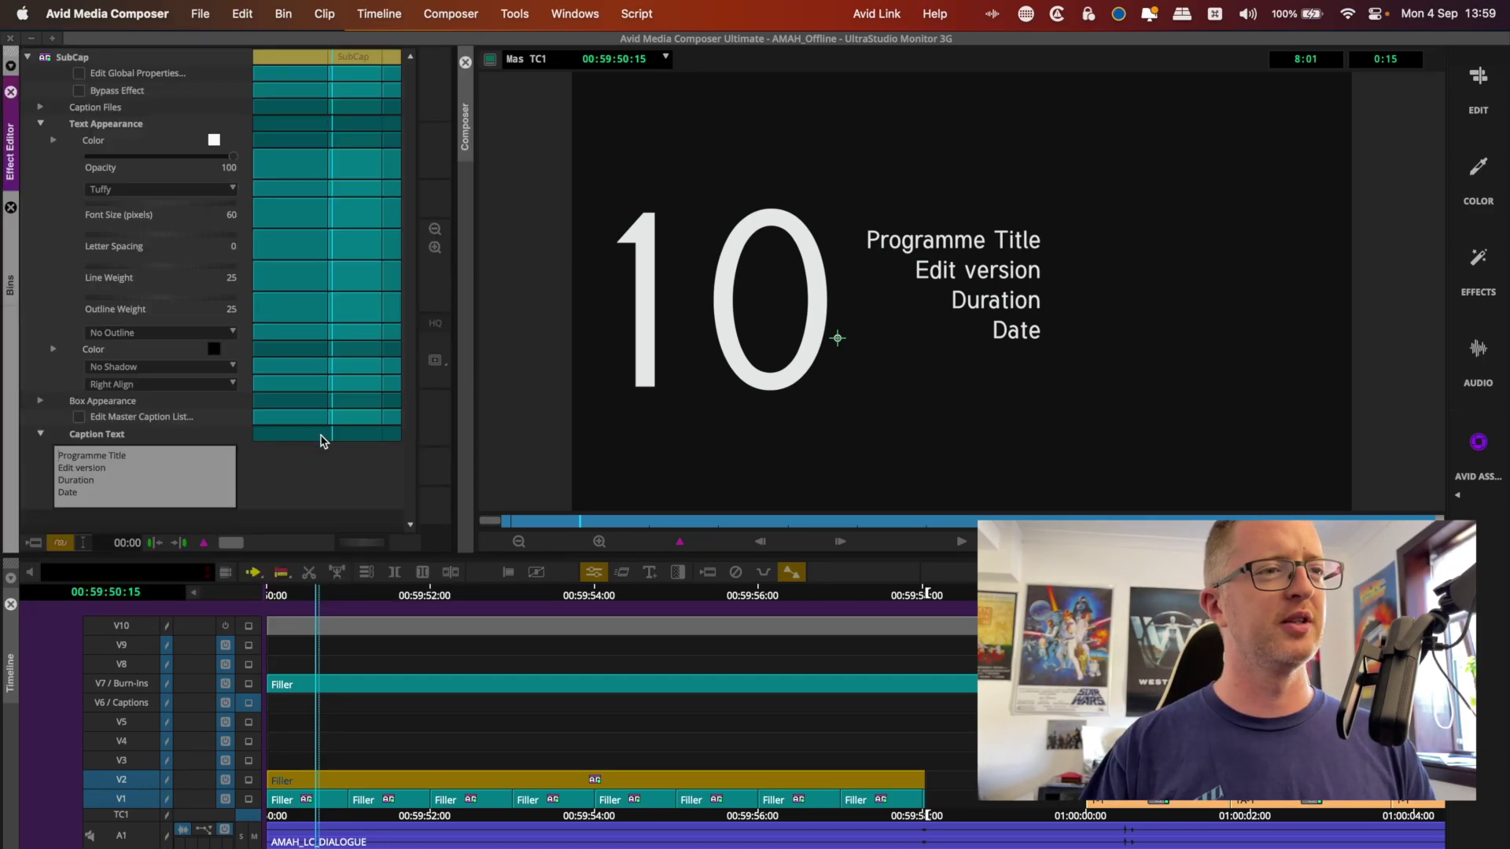
# Apply the Timecode Burn-In effect to the V3 filler above the countdown, and switch off its Display 1
pyautogui.click(418, 600)
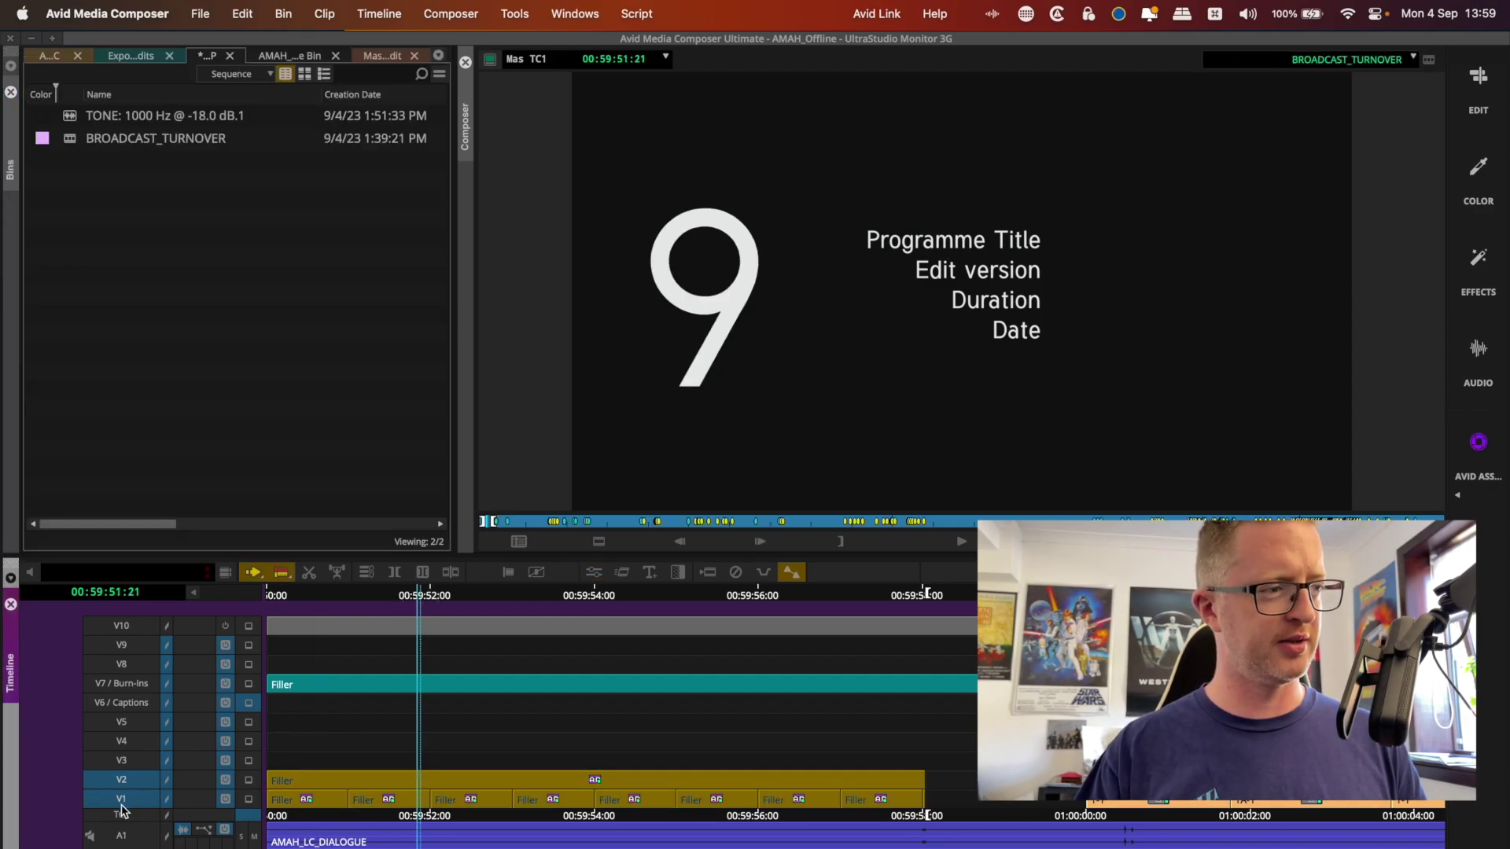
pyautogui.moveTo(140, 785); pyautogui.dragTo(124, 832)
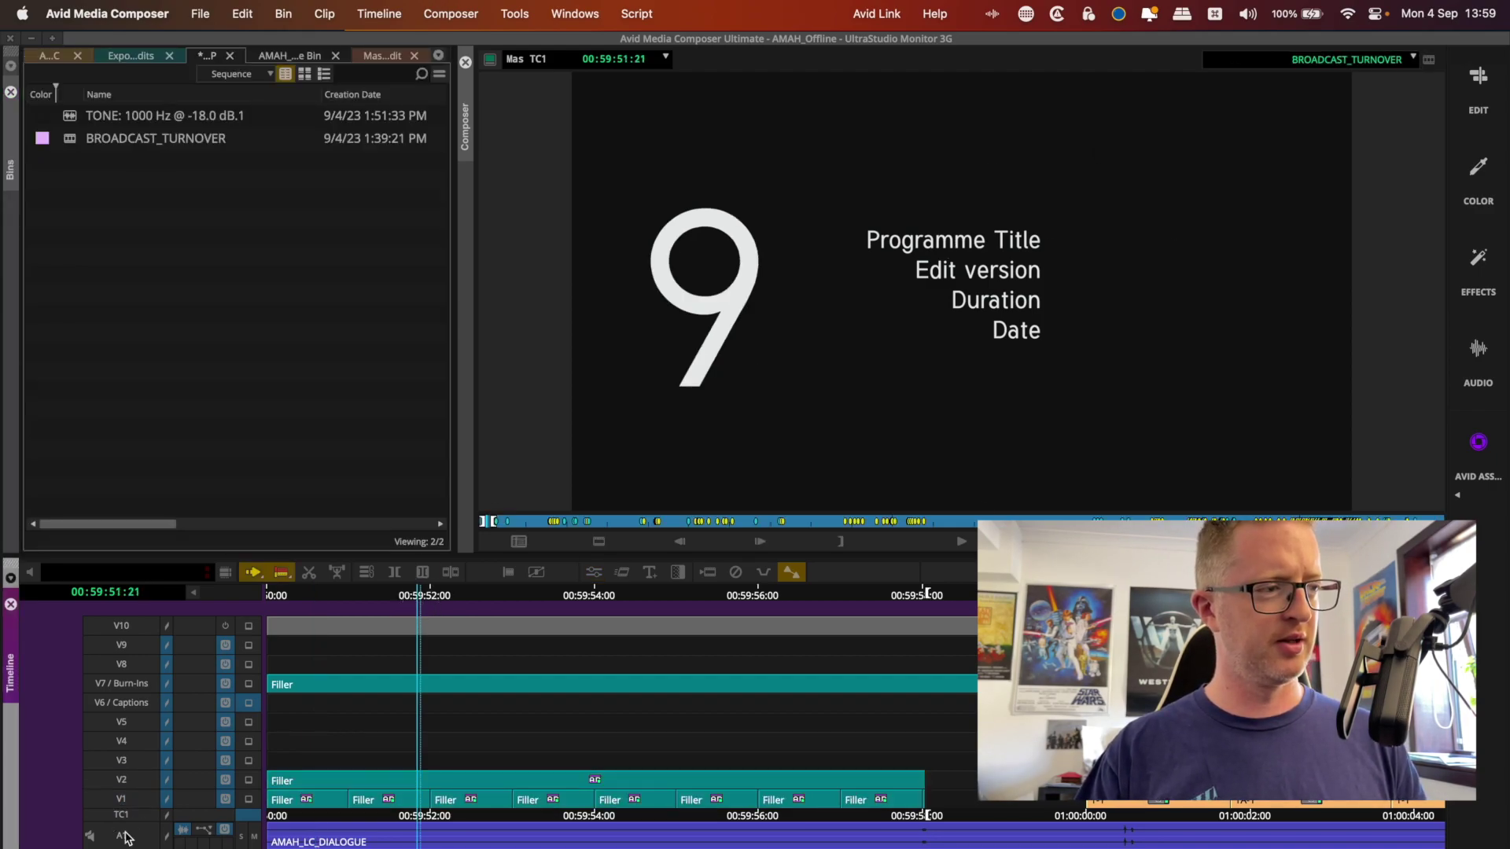
pyautogui.click(135, 788)
pyautogui.click(123, 785)
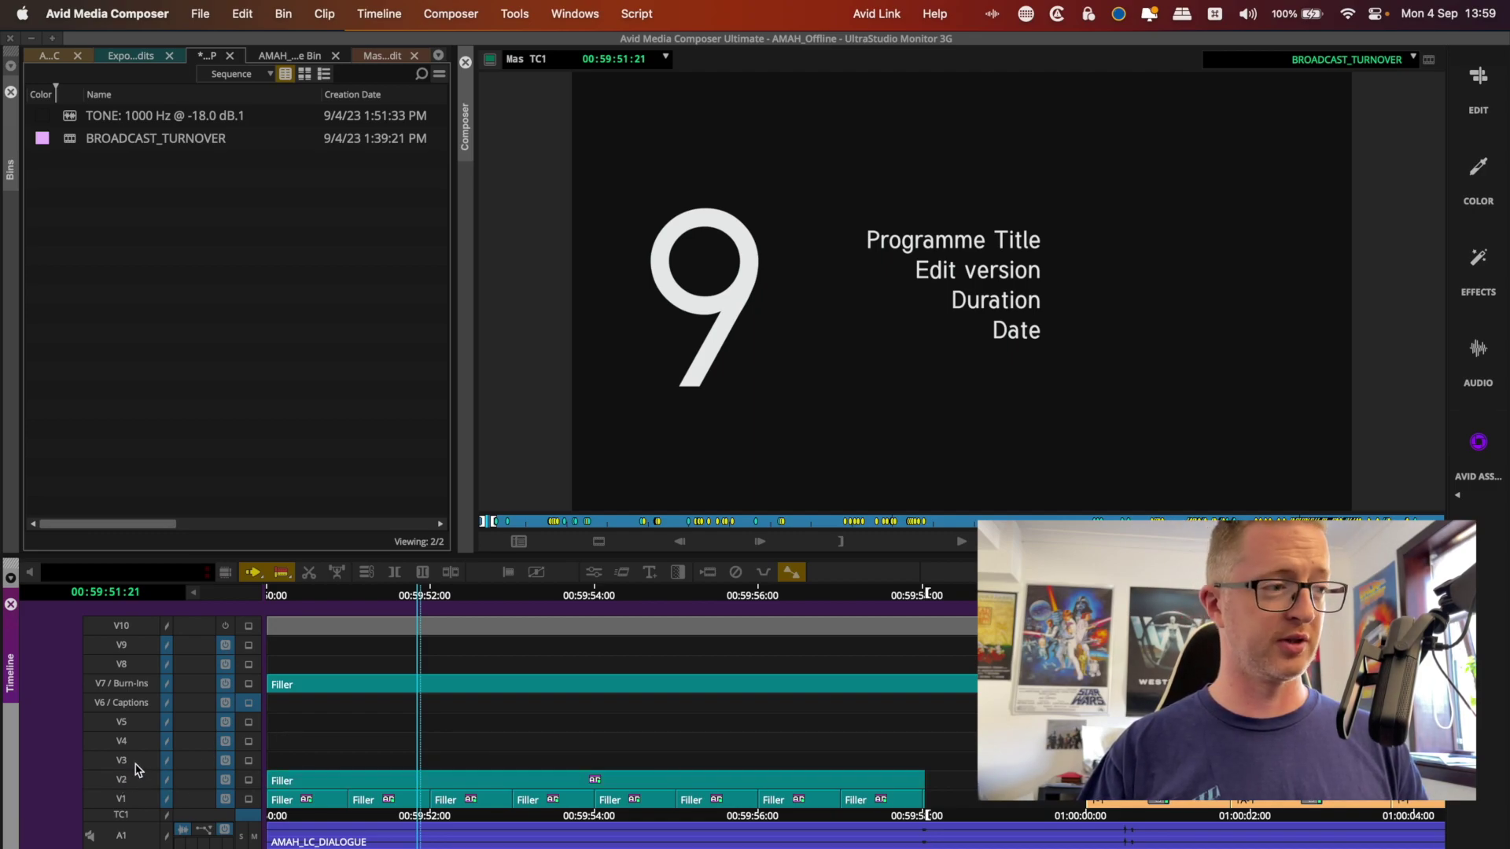
pyautogui.click(136, 765)
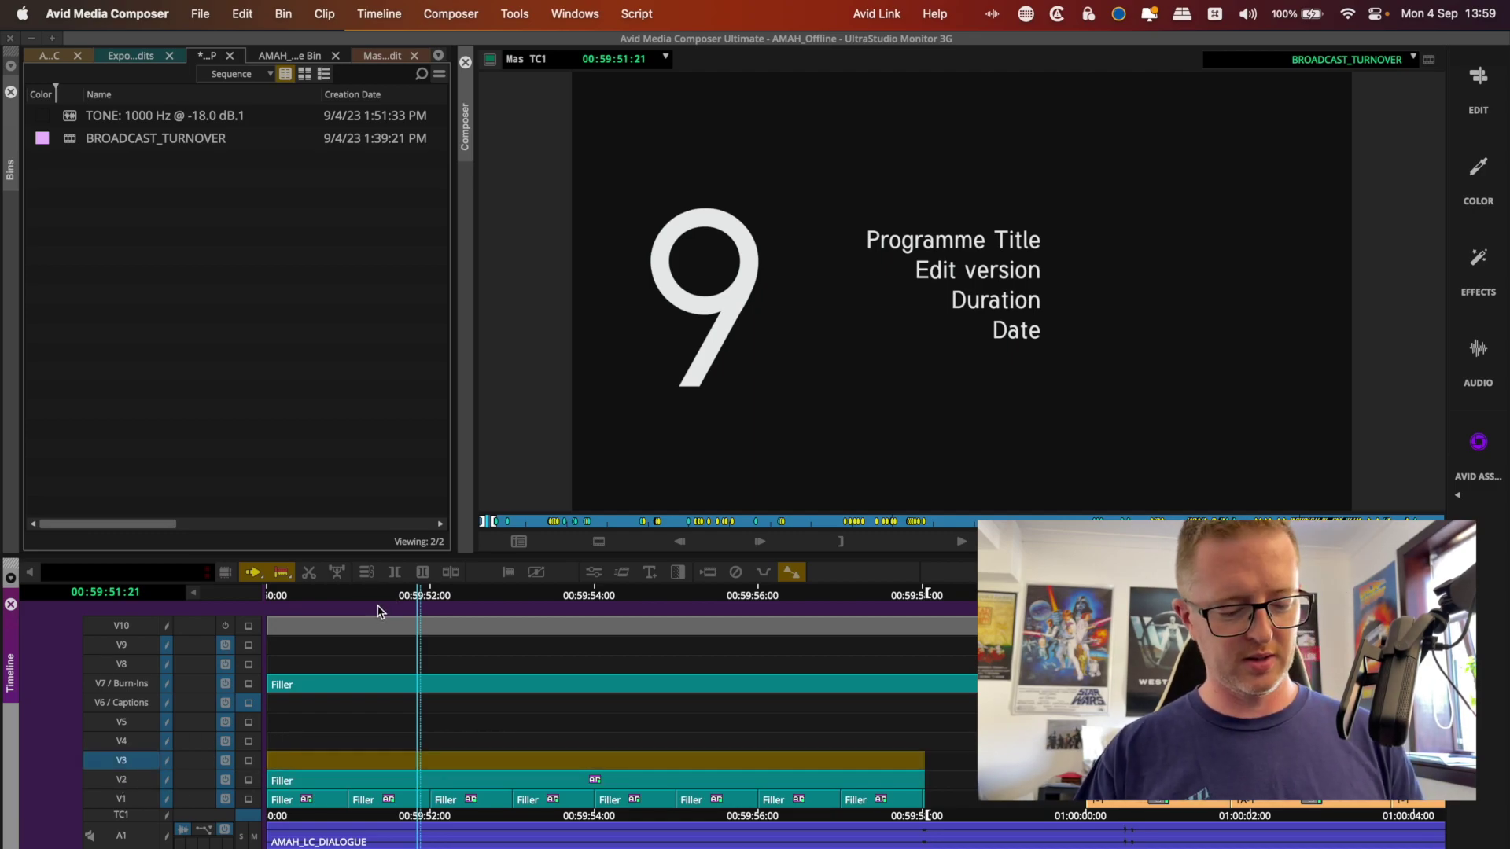
pyautogui.press('super+8')
pyautogui.moveTo(804, 116)
pyautogui.mouseDown()
pyautogui.moveTo(556, 573)
pyautogui.moveTo(421, 763)
pyautogui.mouseUp()
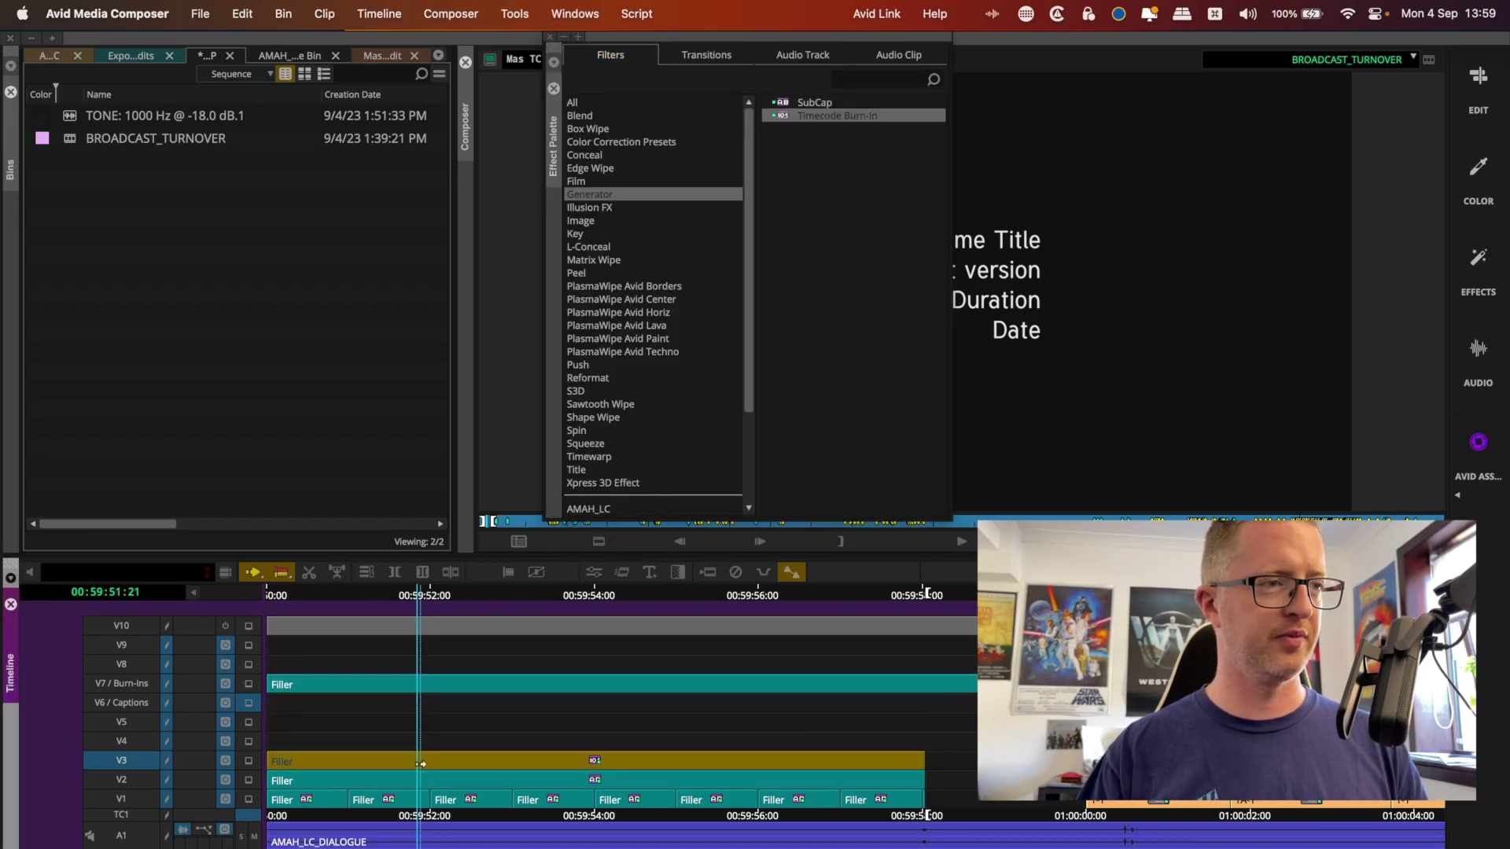
pyautogui.click(554, 89)
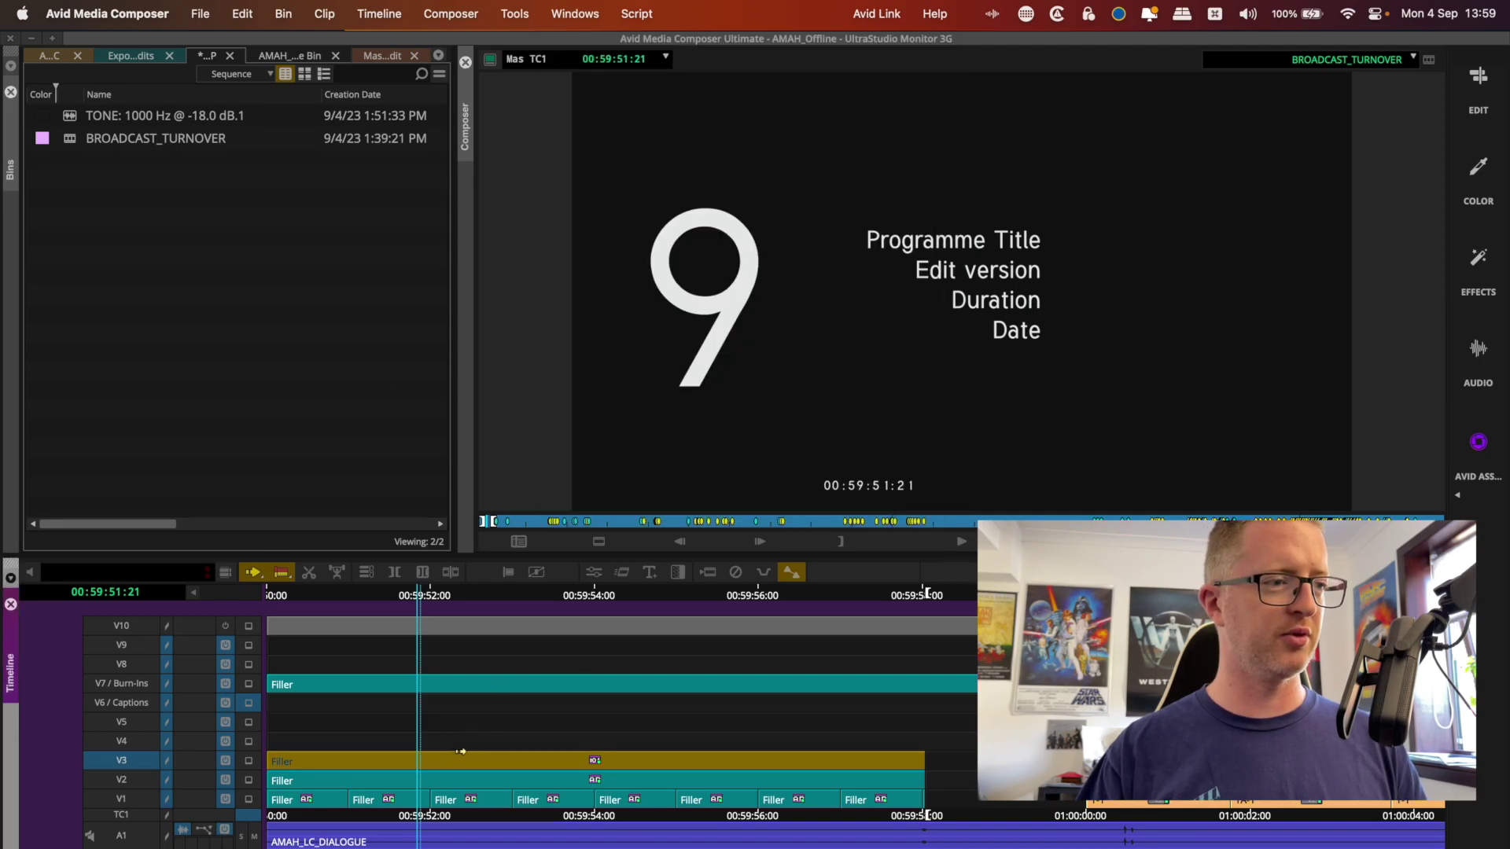
pyautogui.click(594, 571)
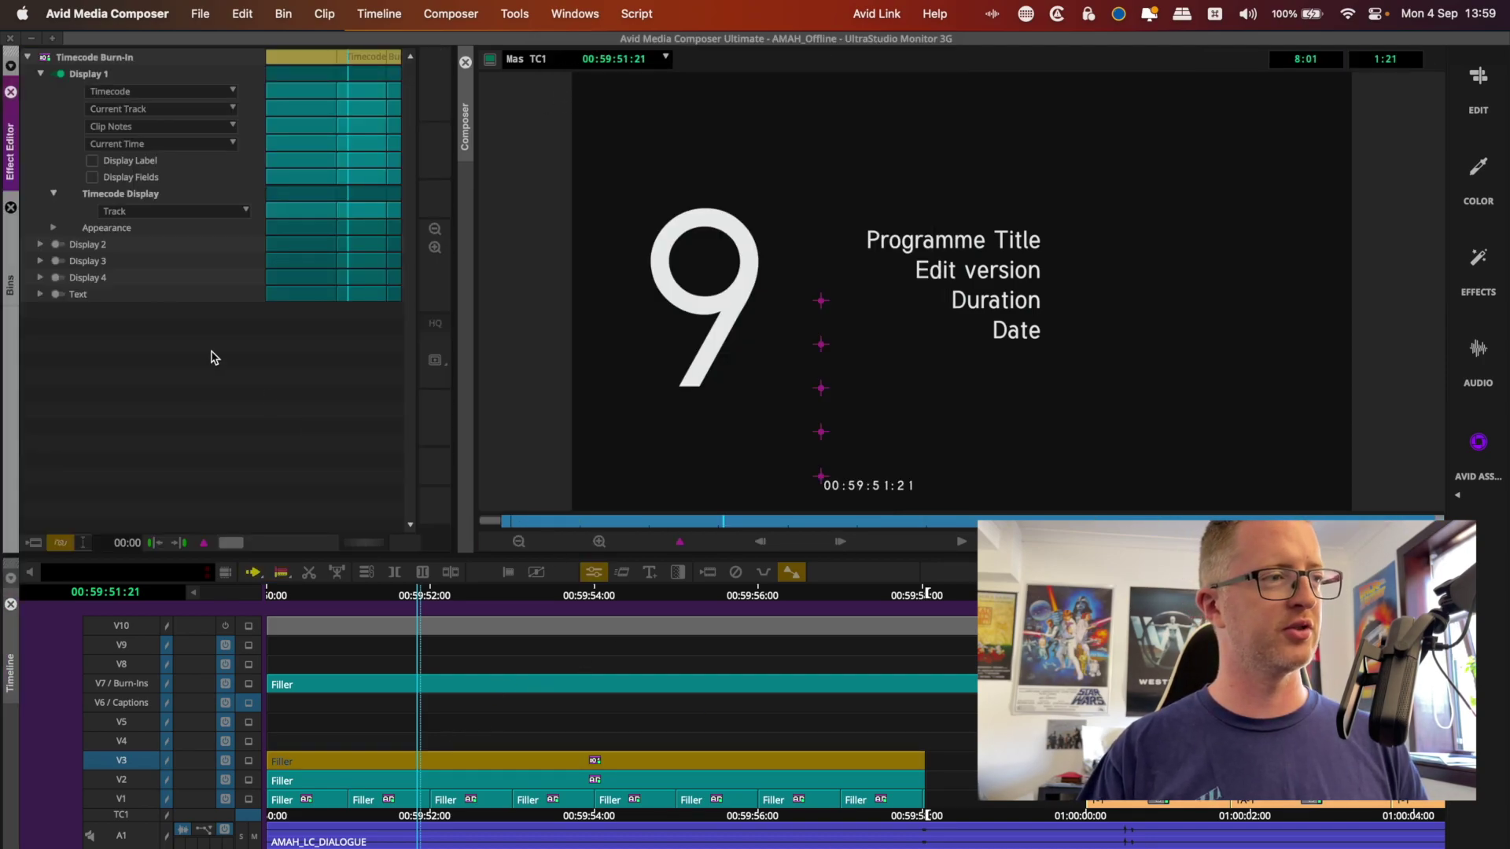
pyautogui.click(58, 73)
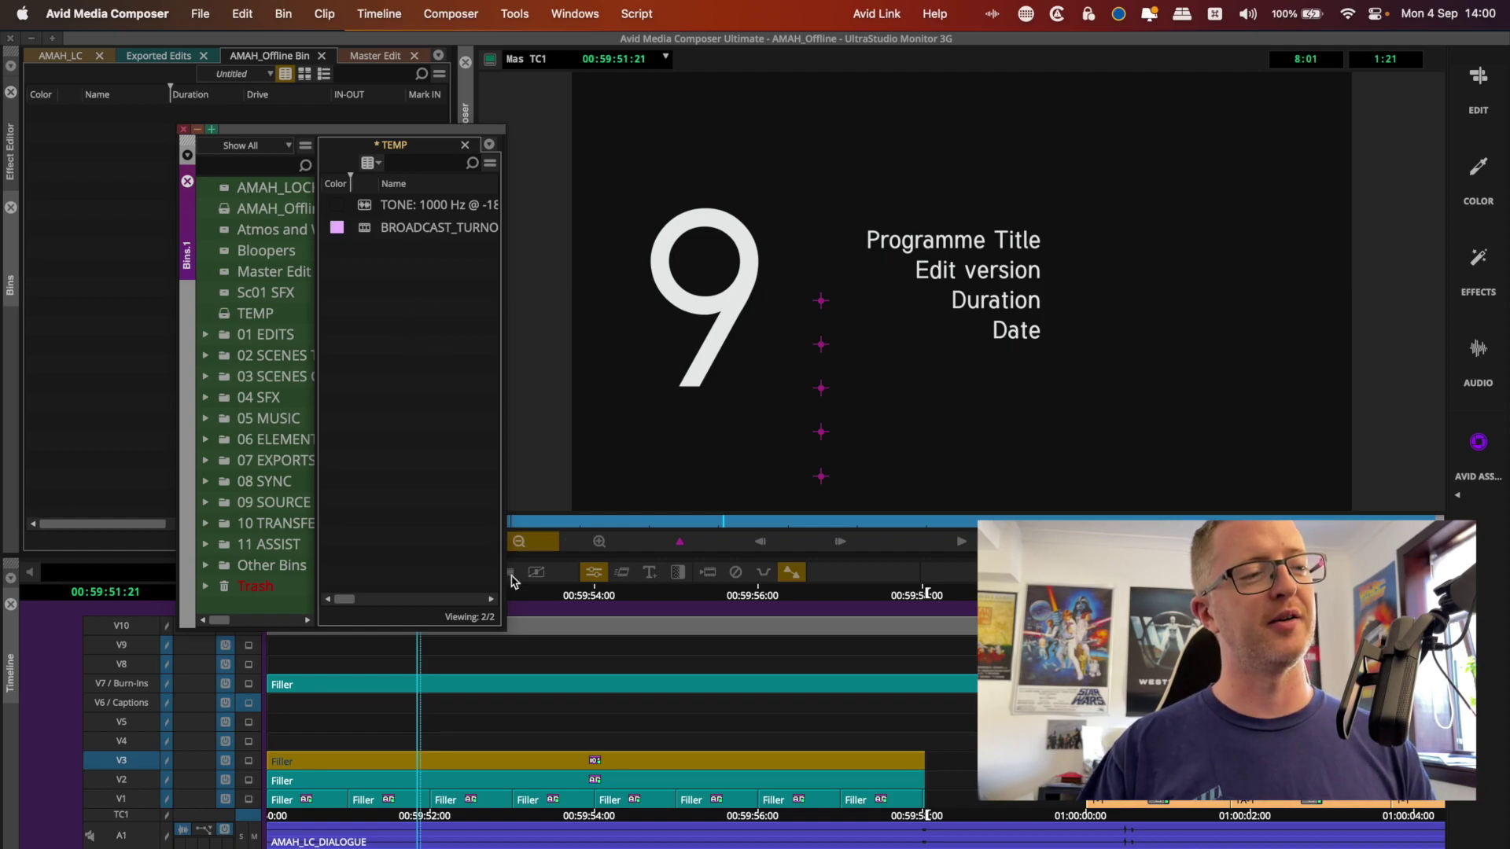
# Enlarge the floating TEMP bin window, collapse its bin list and reposition it so the metadata columns show
pyautogui.moveTo(505, 626); pyautogui.dragTo(1218, 843)
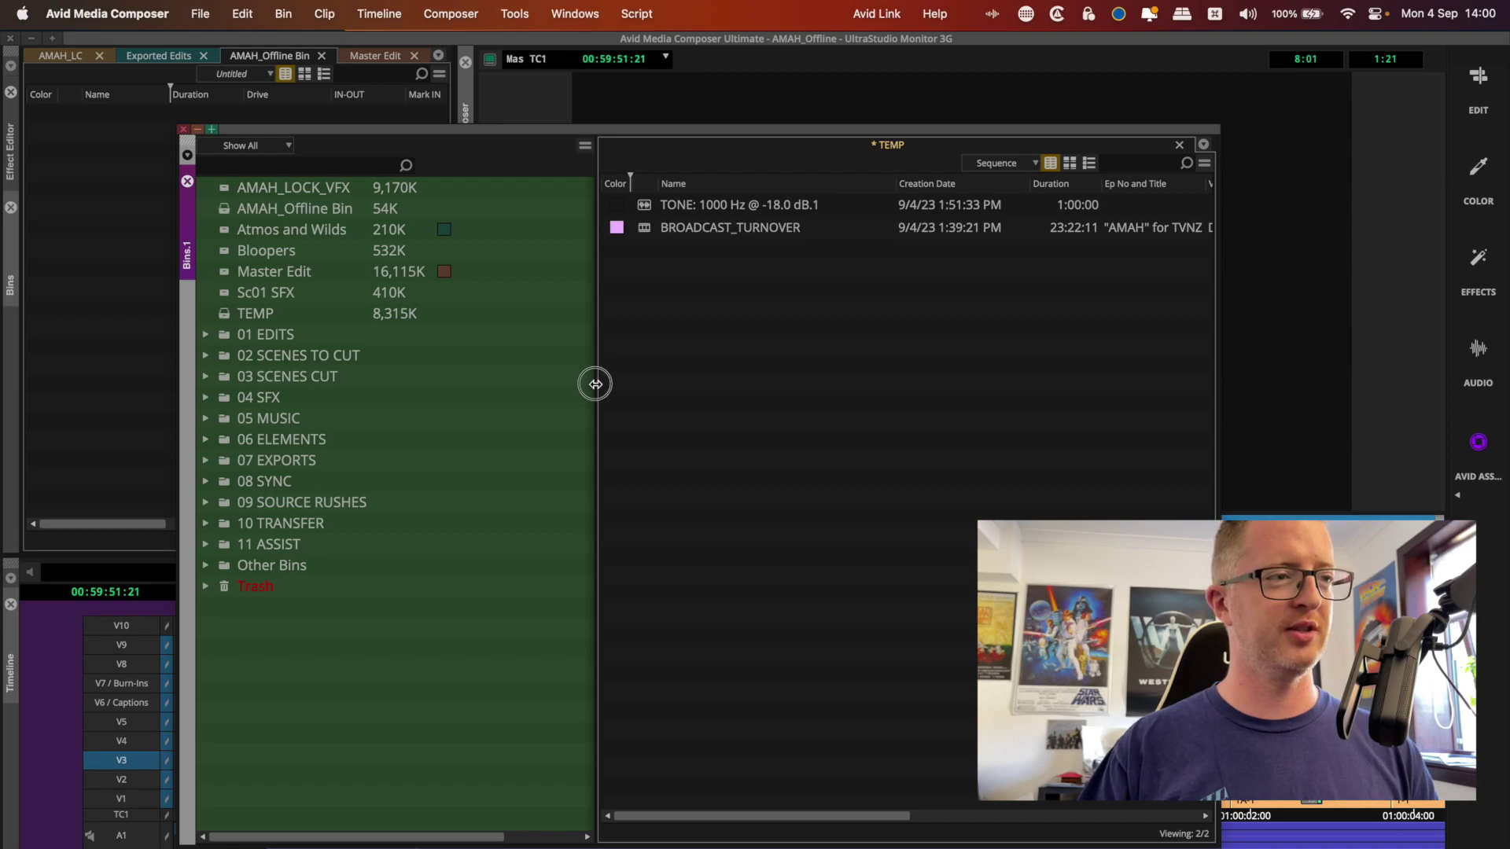
pyautogui.moveTo(591, 382); pyautogui.dragTo(219, 388)
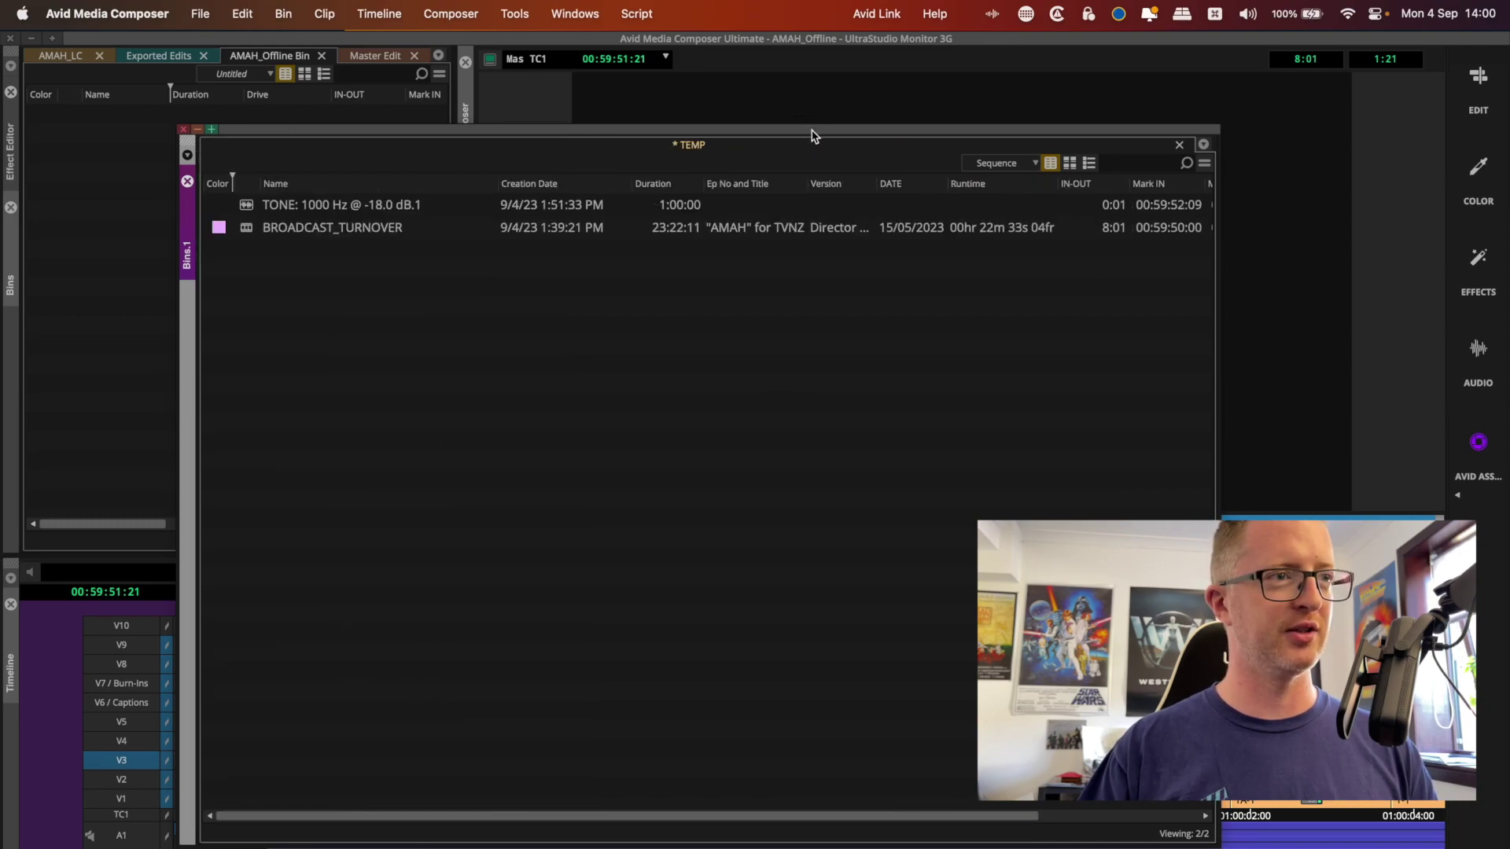
pyautogui.moveTo(809, 135); pyautogui.dragTo(714, 125)
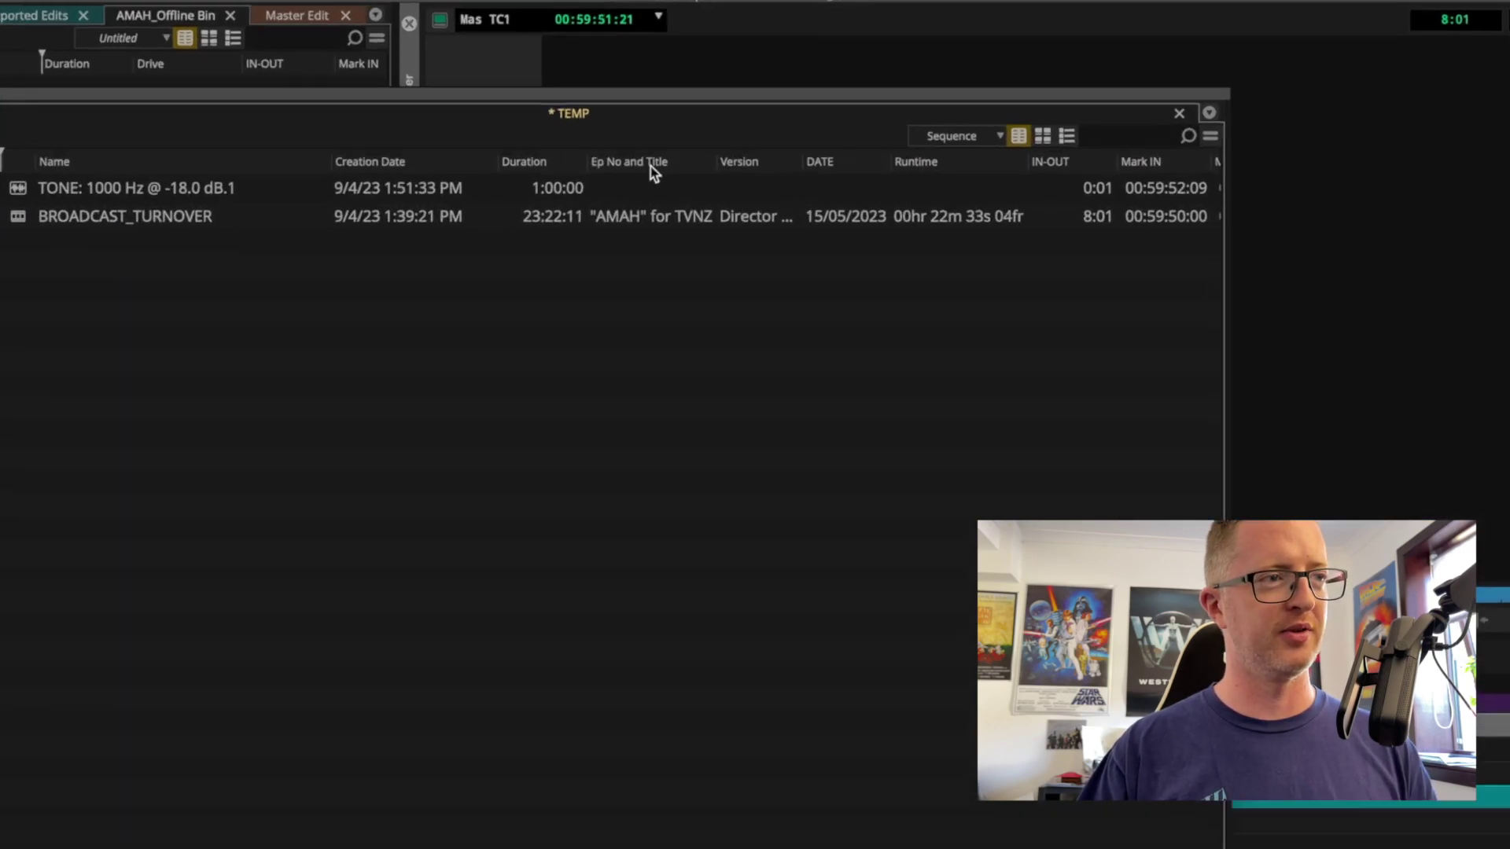
# Examine the Ep No and Title, Version, DATE, Runtime and Duration columns in the TEMP bin
pyautogui.click(655, 173)
pyautogui.click(748, 174)
pyautogui.click(930, 114)
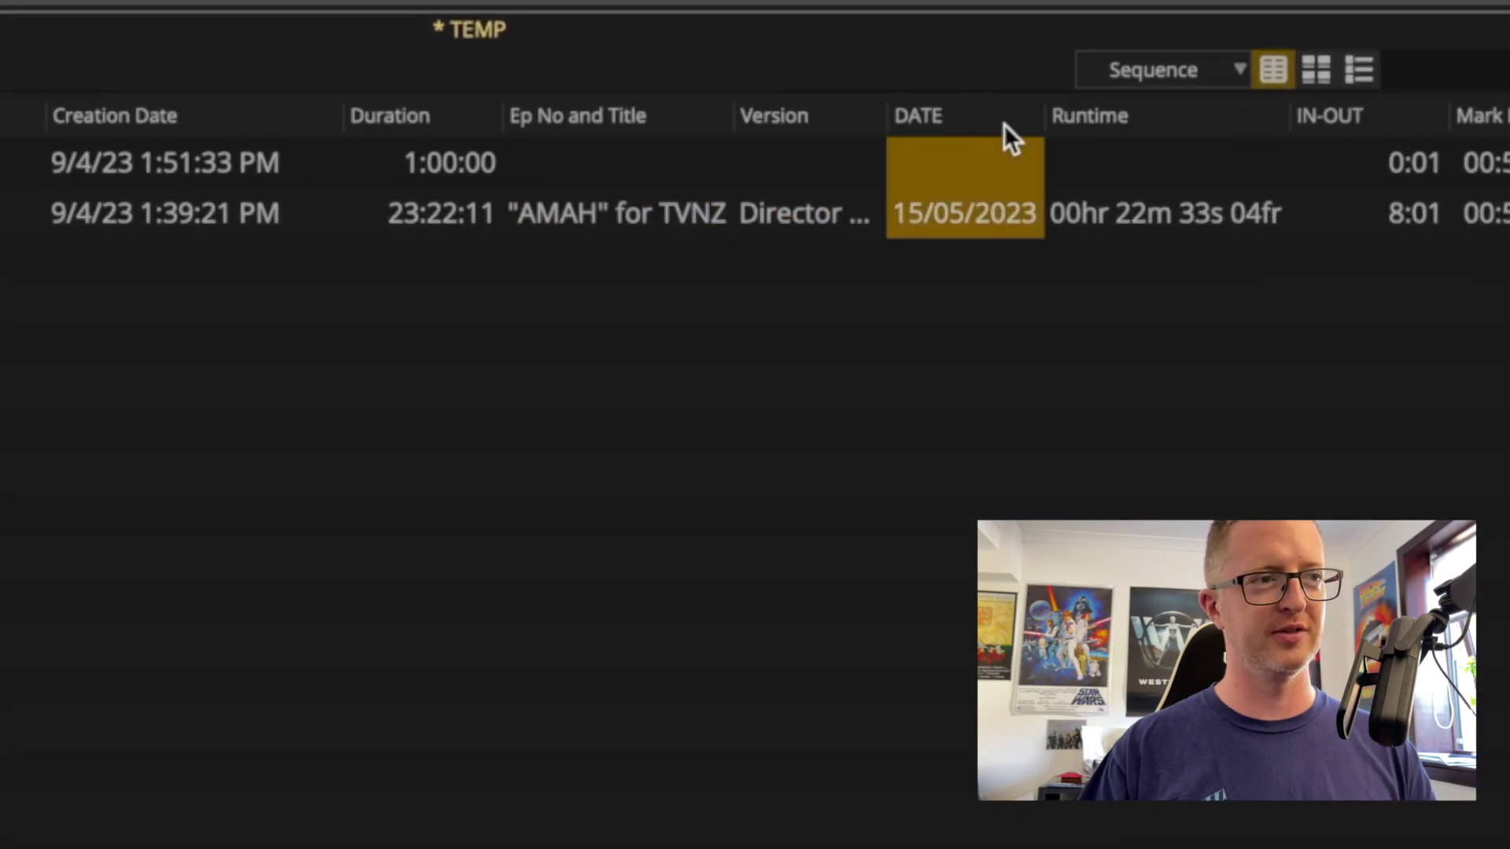
pyautogui.click(1162, 118)
pyautogui.click(850, 653)
pyautogui.click(390, 115)
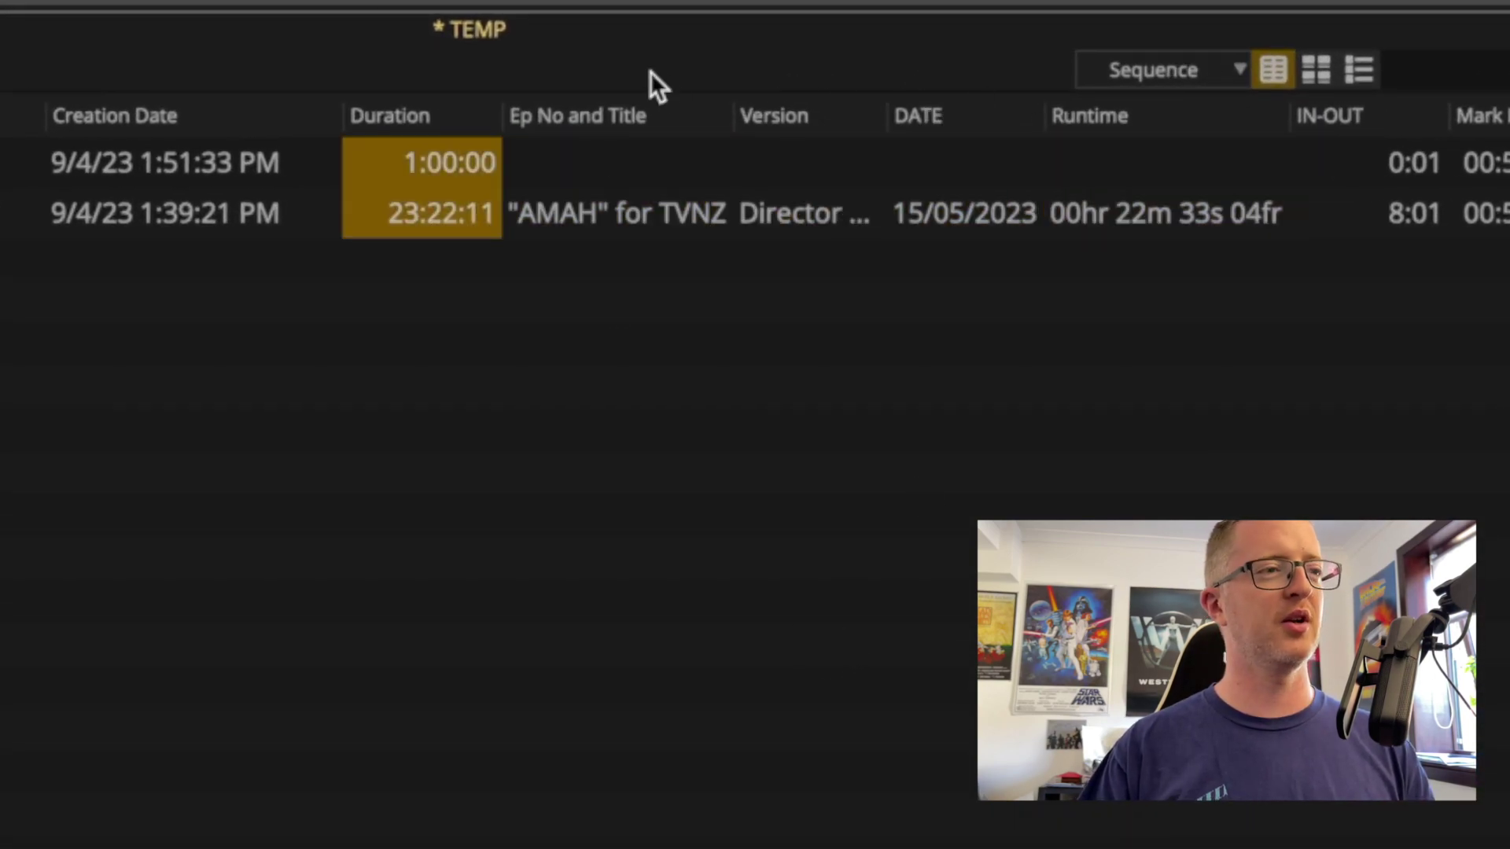
pyautogui.click(667, 122)
pyautogui.click(876, 115)
pyautogui.click(425, 110)
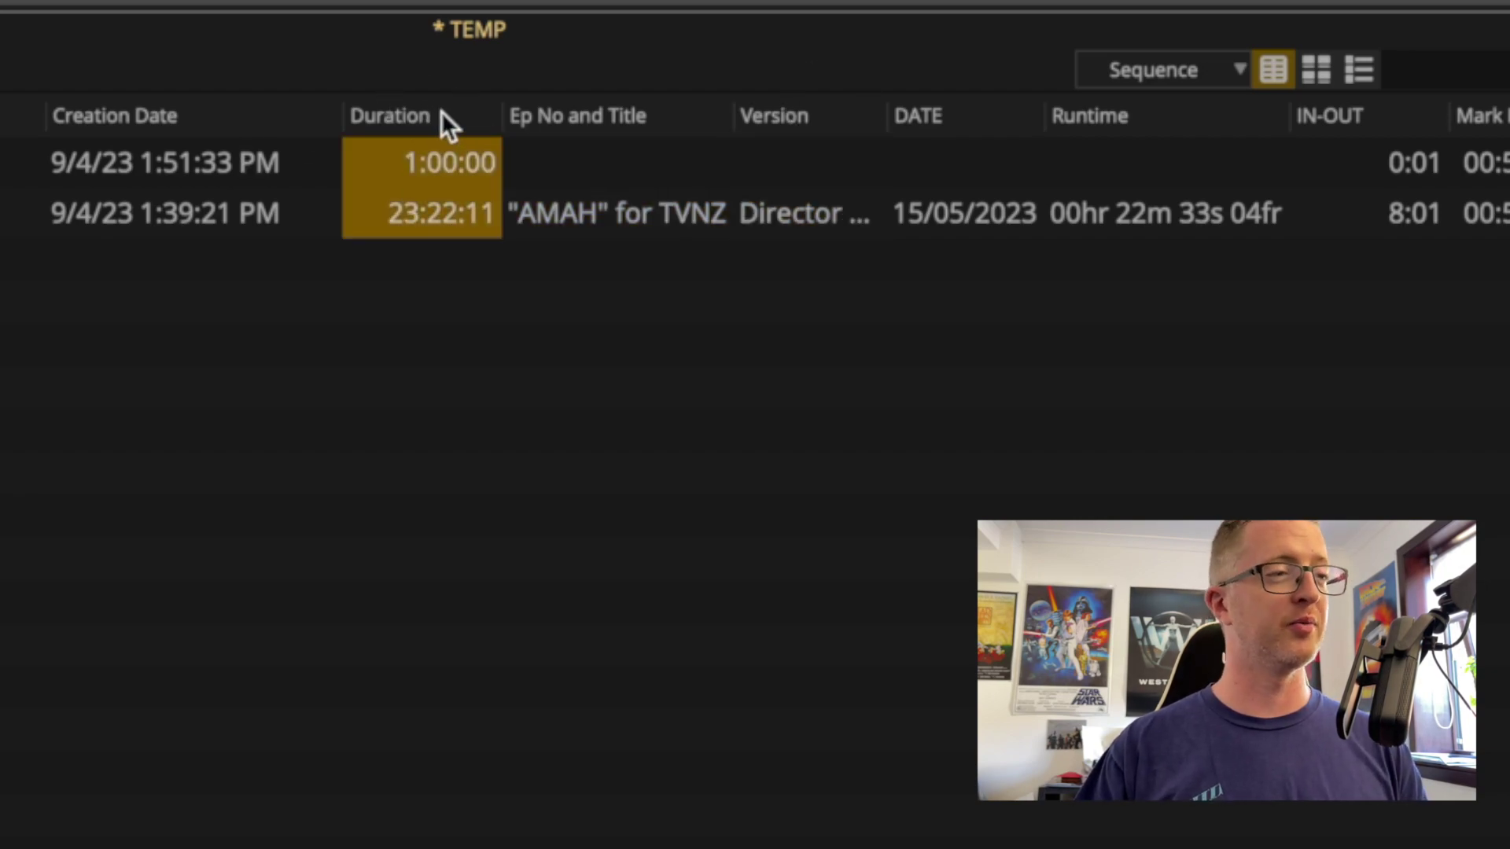
# Add a custom bin column named Edit version after Duration and fit the column widths to their contents
pyautogui.rightClick(441, 111)
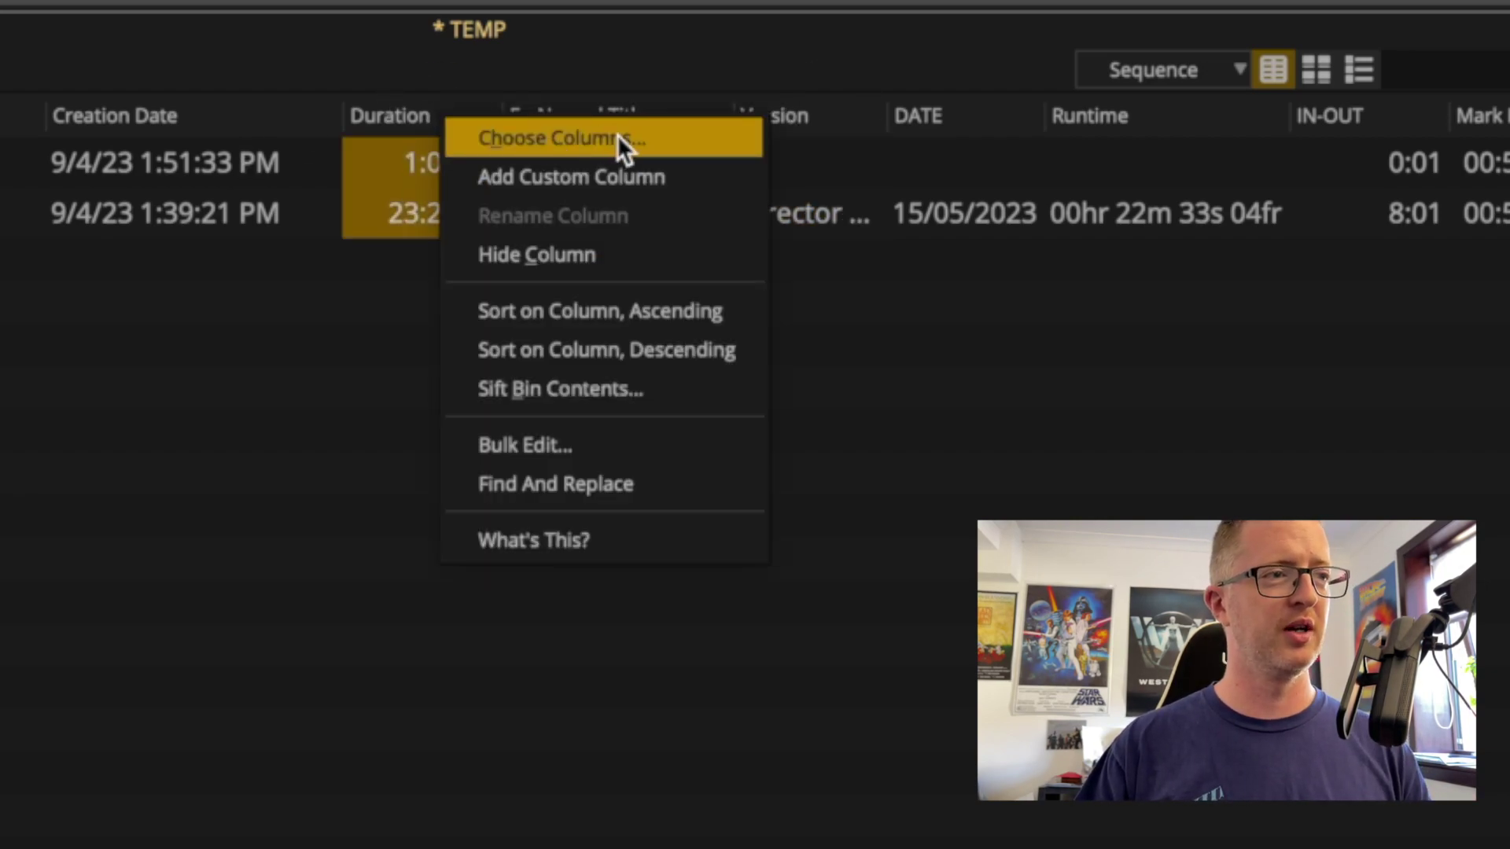
pyautogui.click(586, 177)
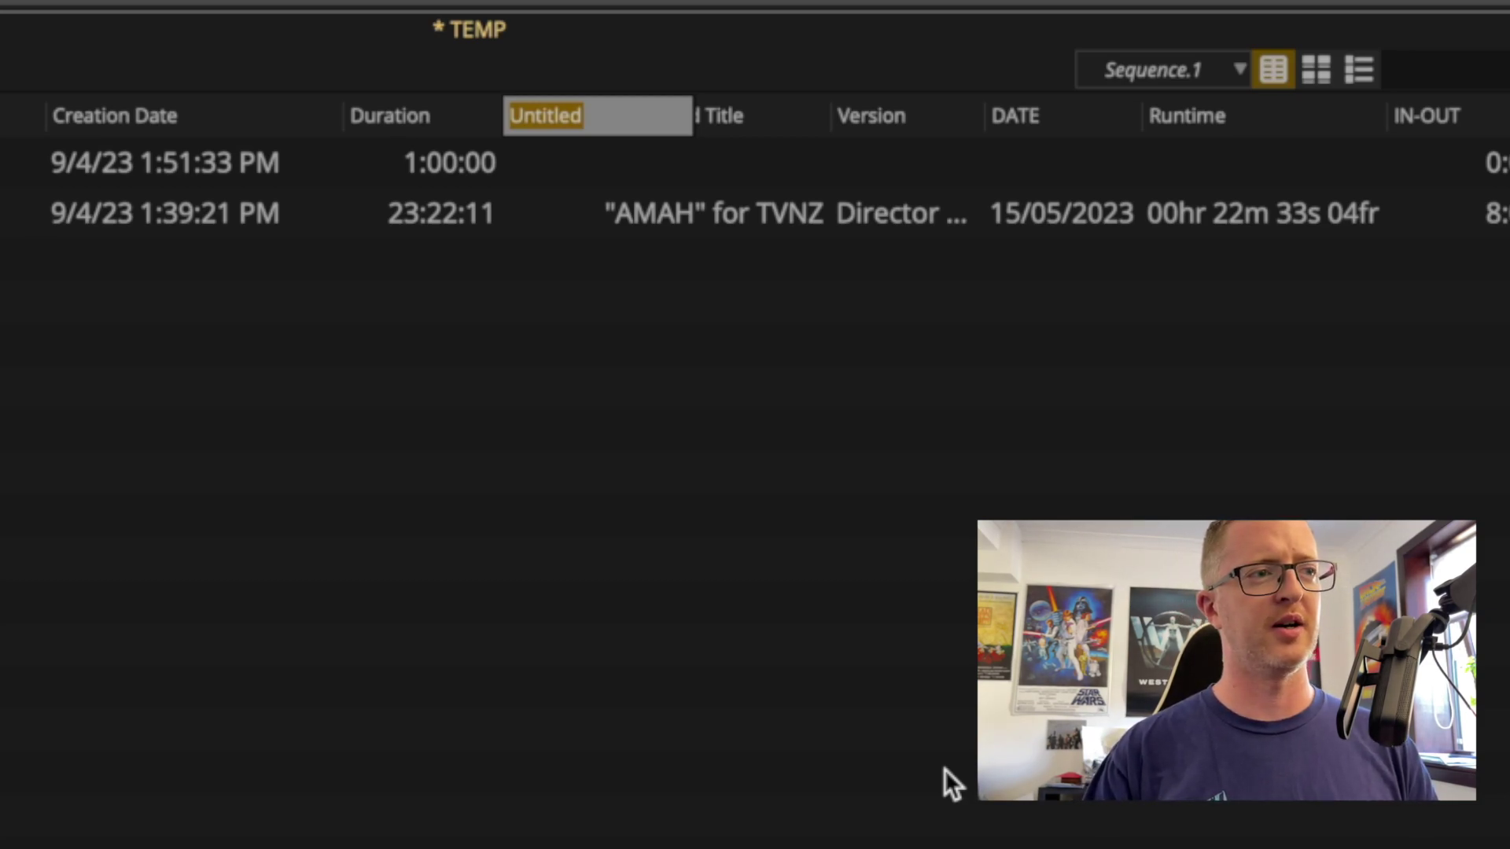
pyautogui.write('E')
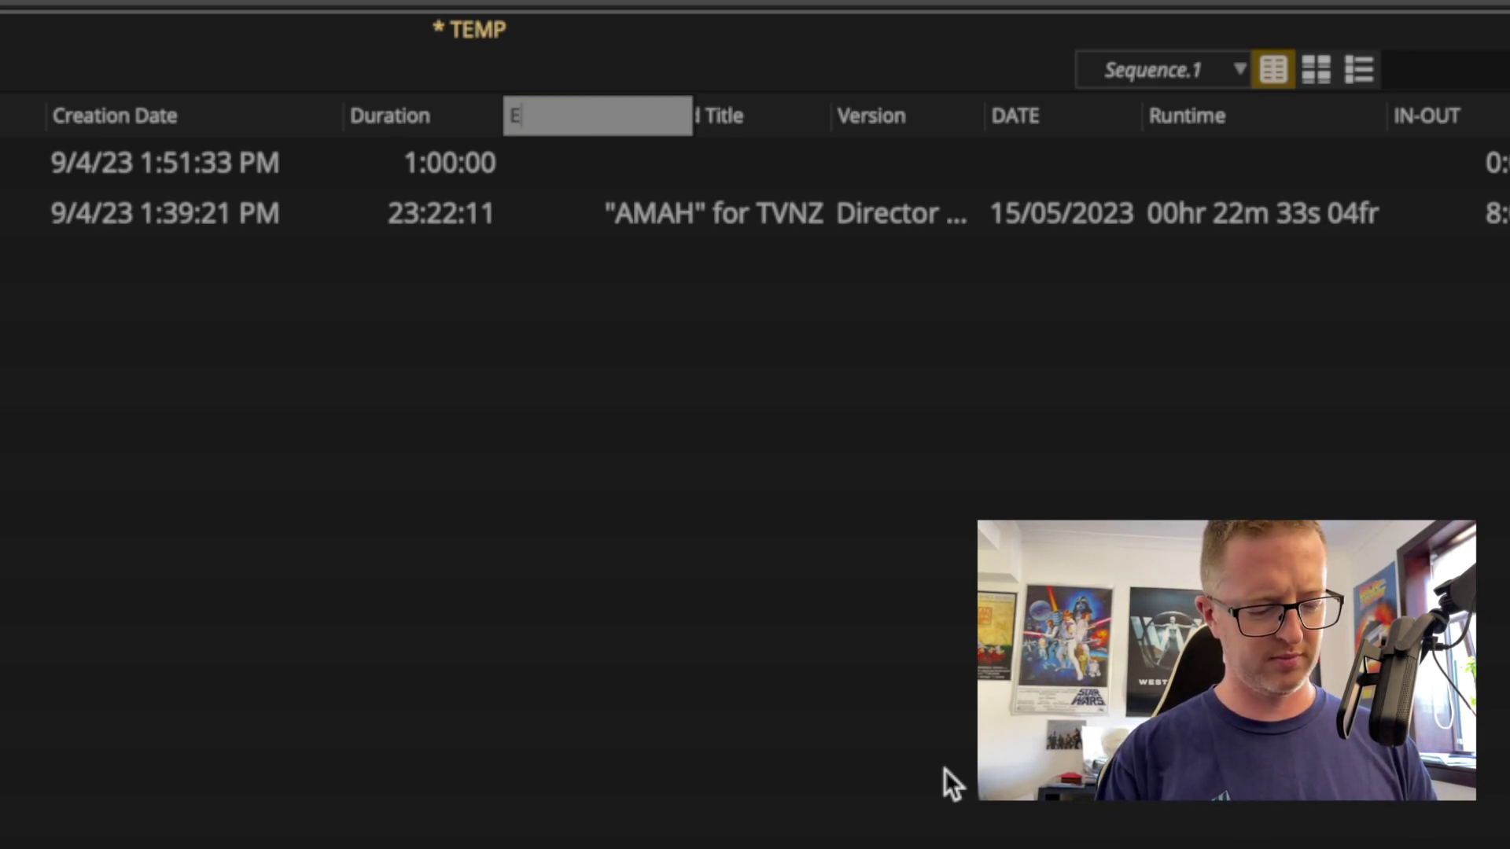
pyautogui.write('dit version')
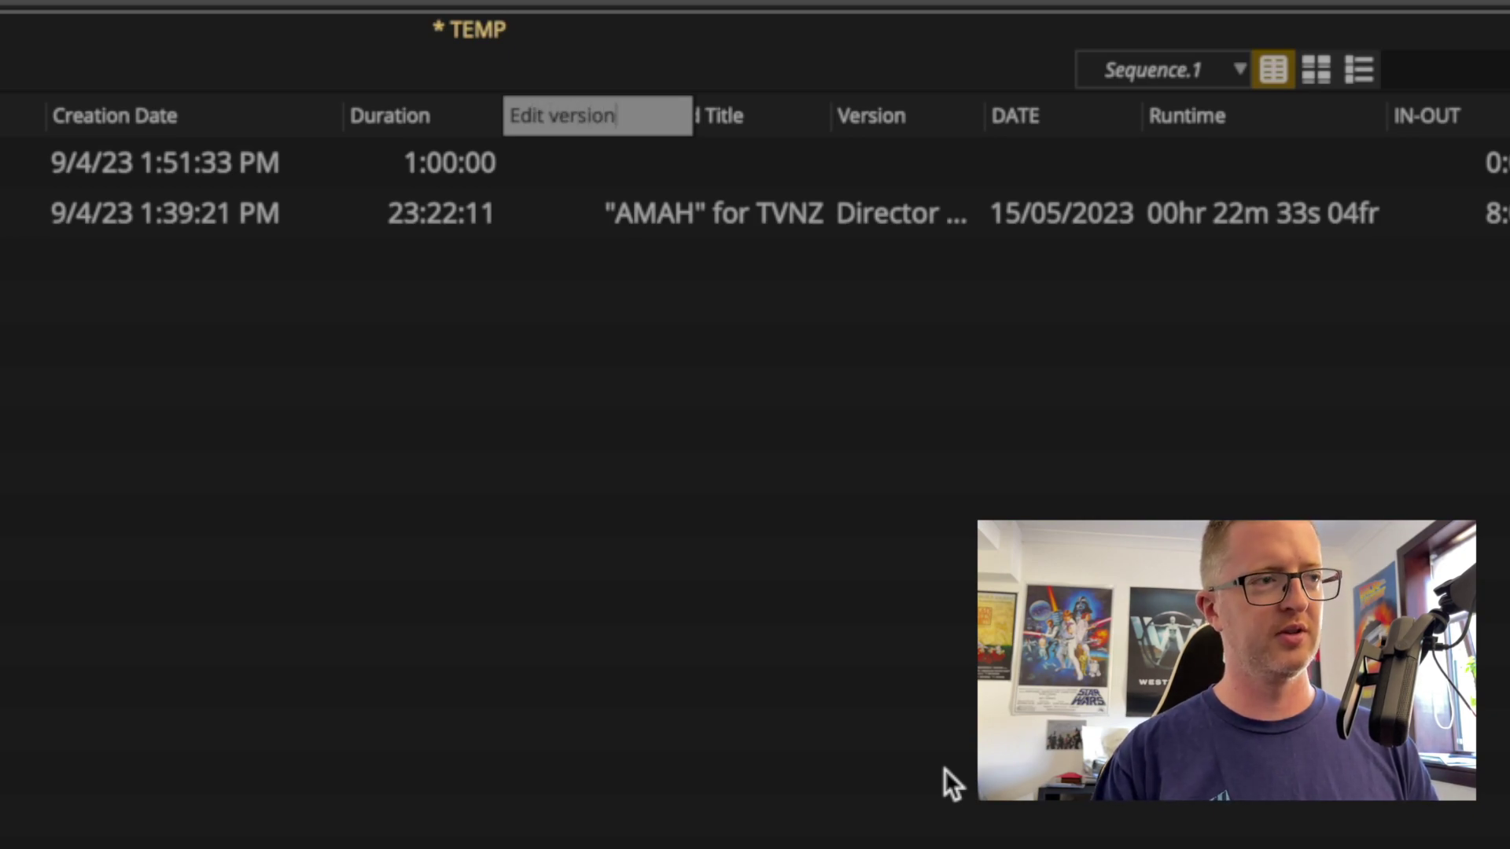
pyautogui.press('Return')
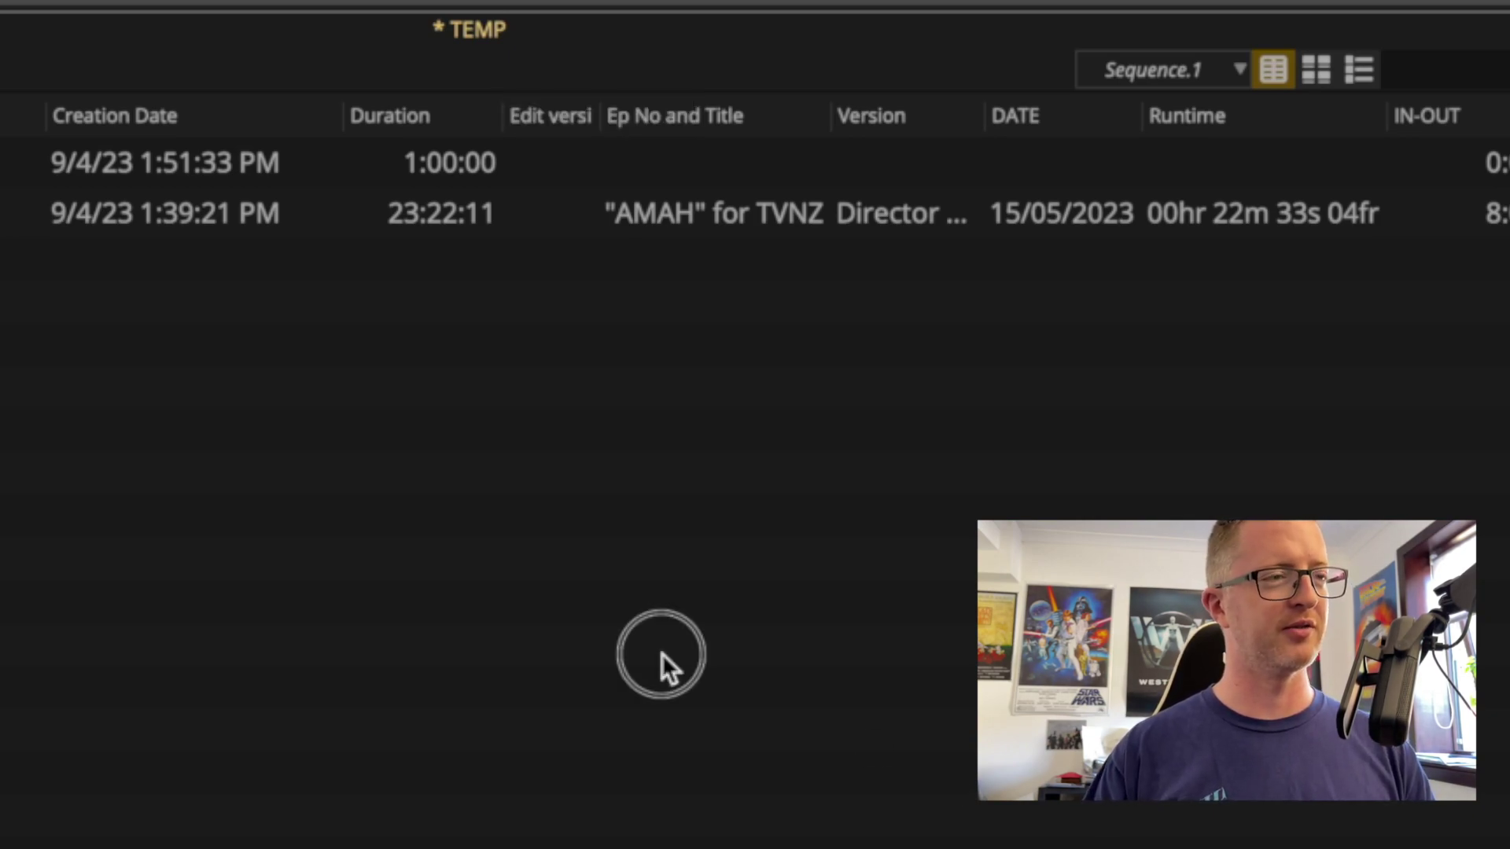
pyautogui.press('super+t')
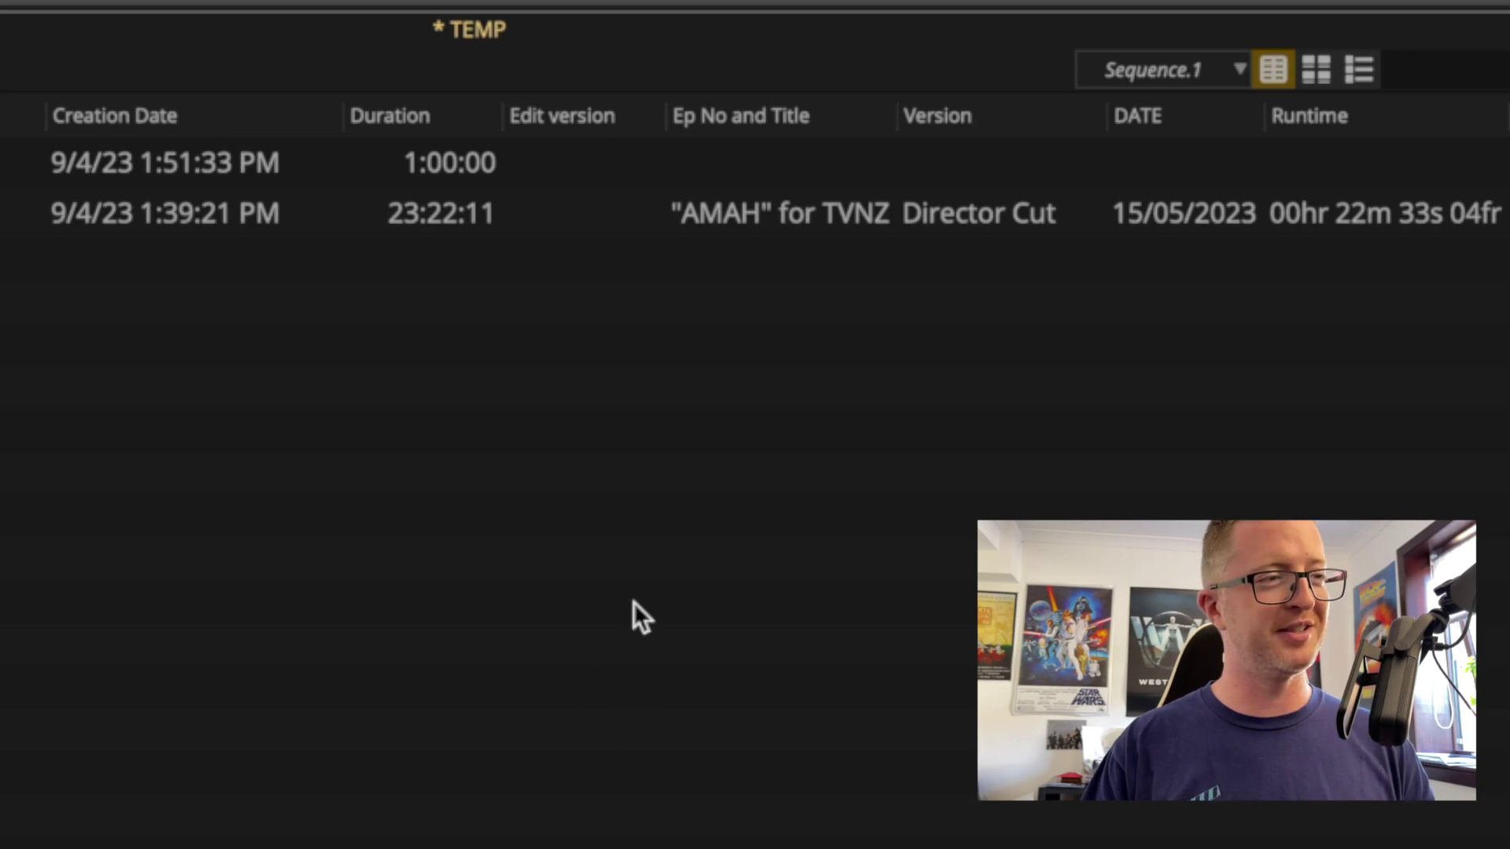
# Enter V001 as the Edit version of the BROADCAST_TURNOVER sequence
pyautogui.doubleClick(579, 219)
pyautogui.write('V')
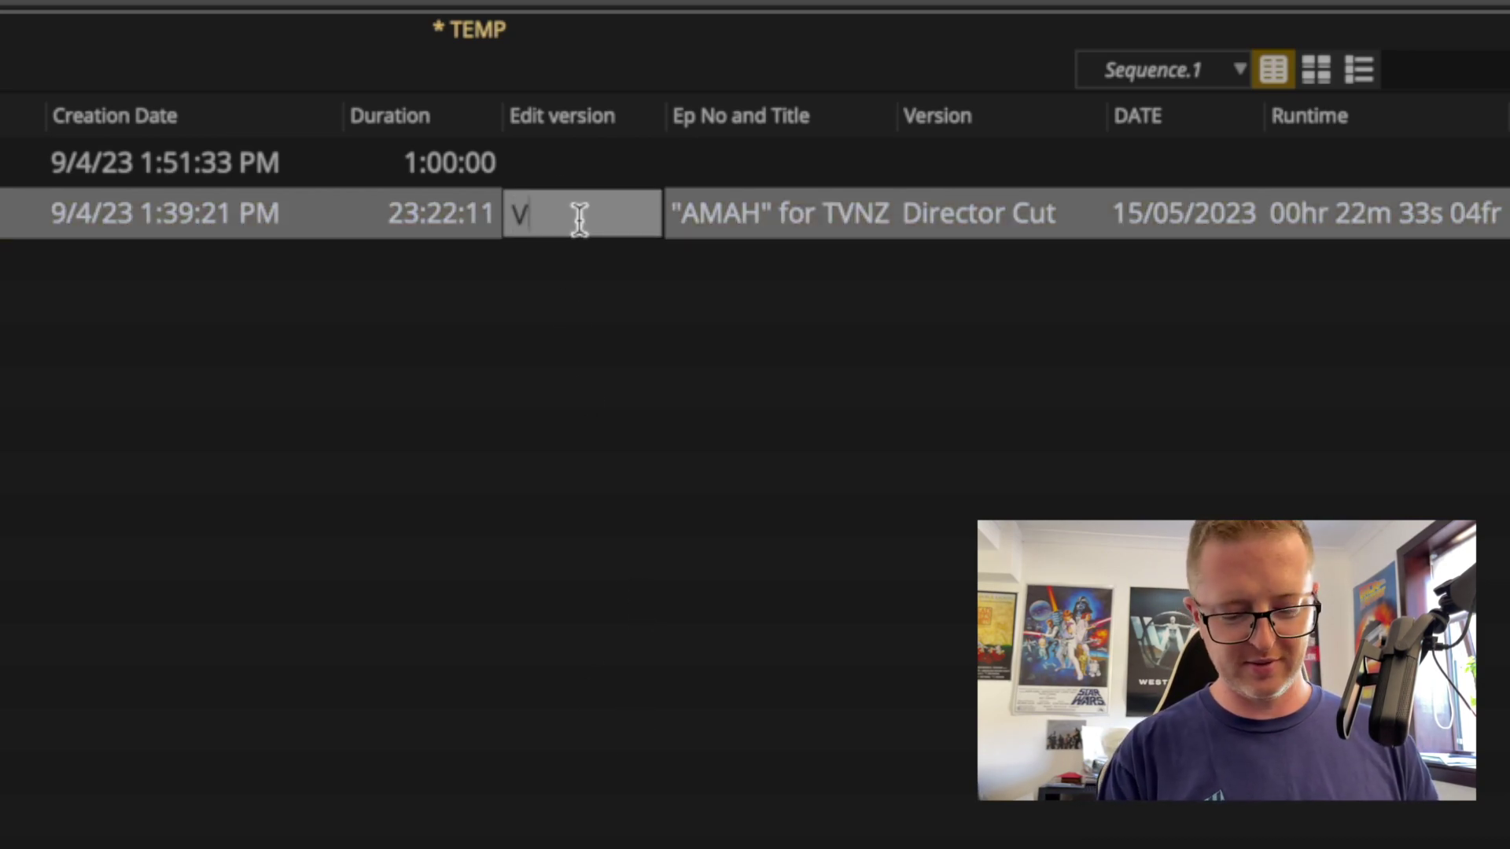
pyautogui.write('001')
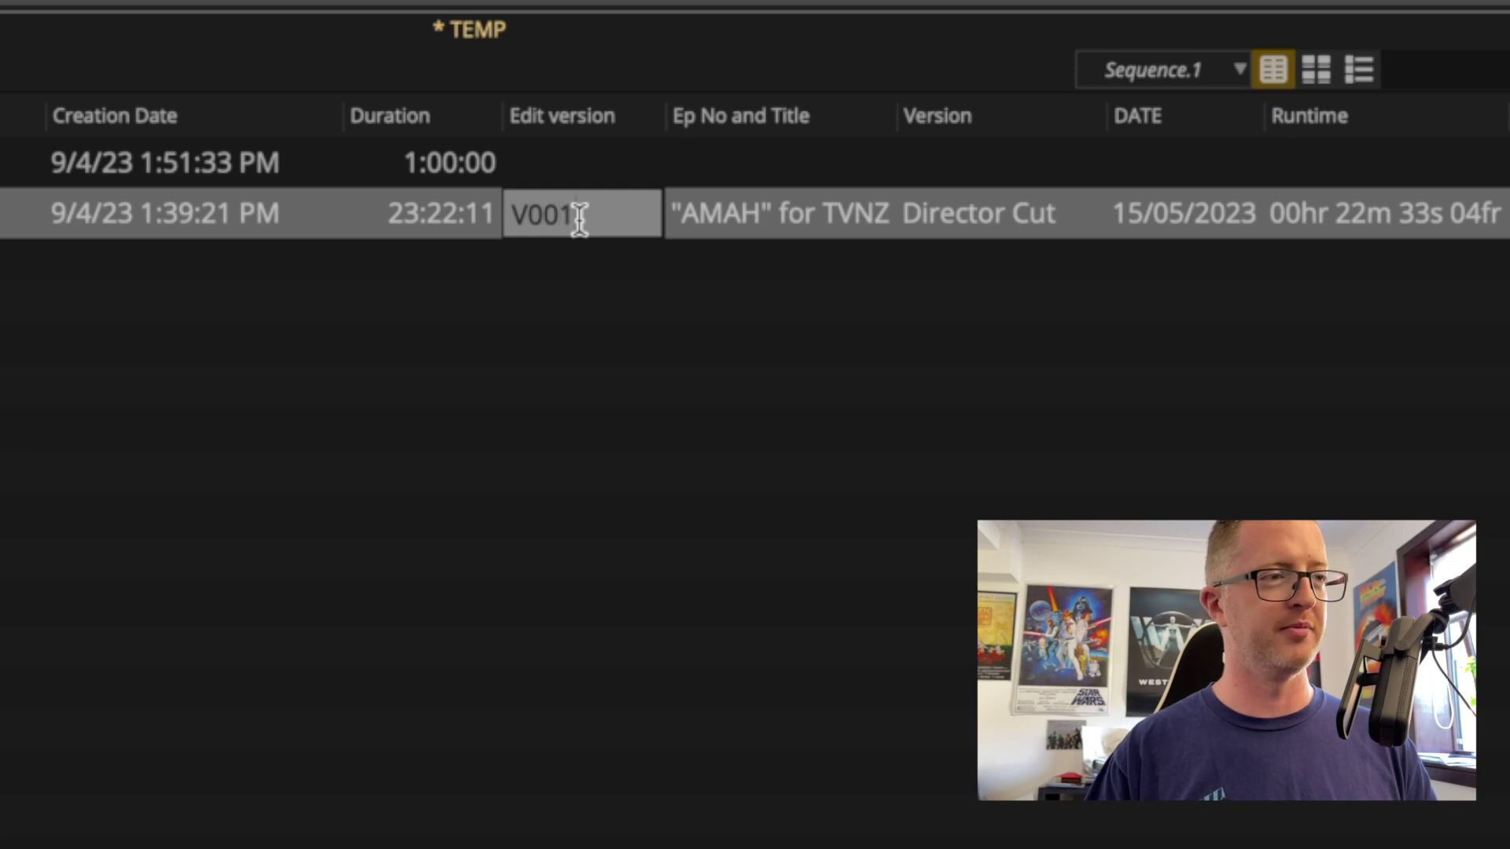
pyautogui.click(580, 320)
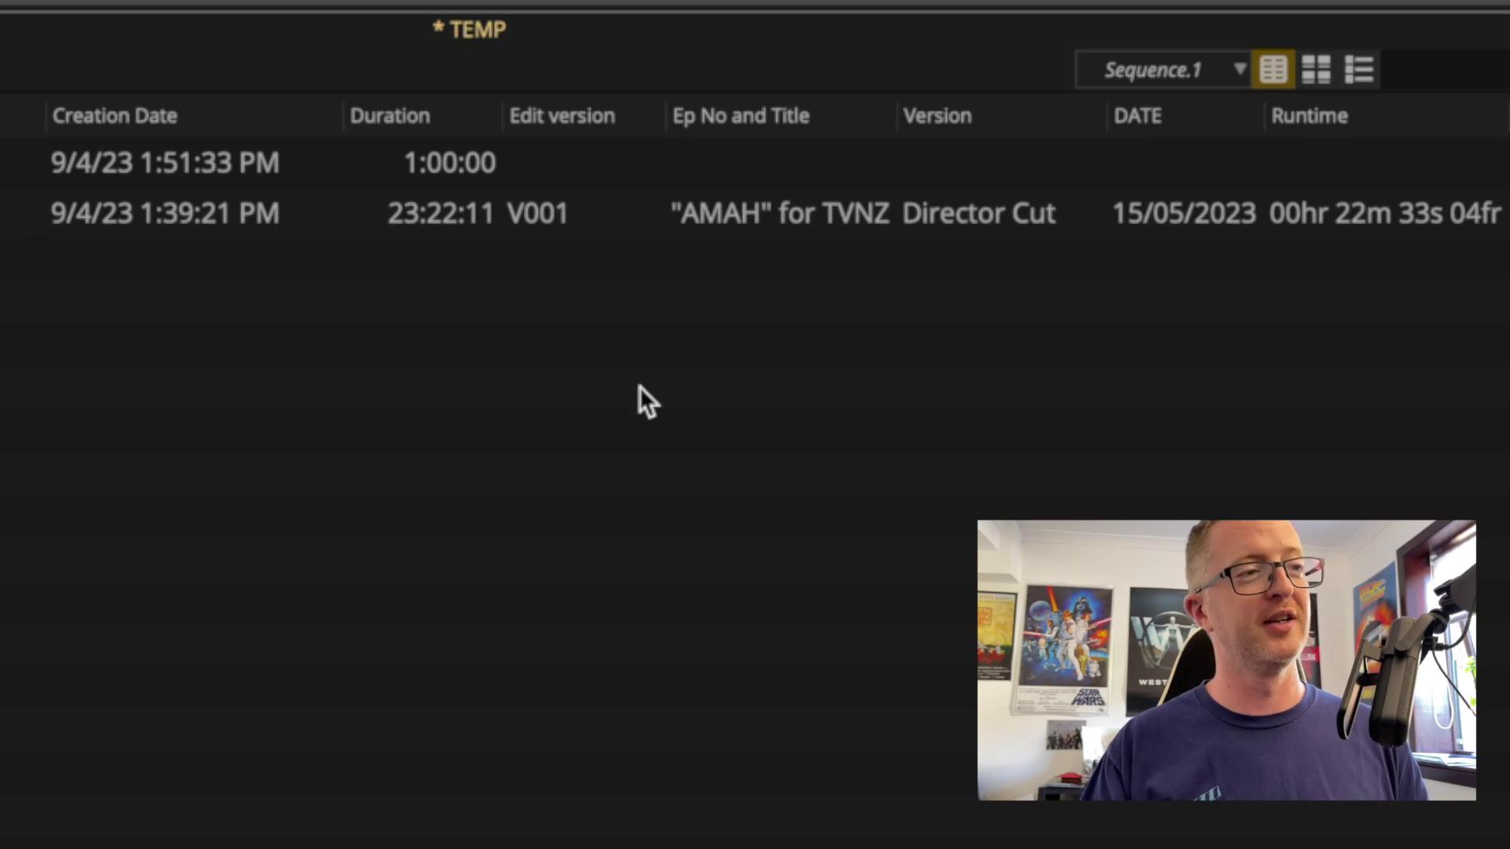
pyautogui.click(777, 213)
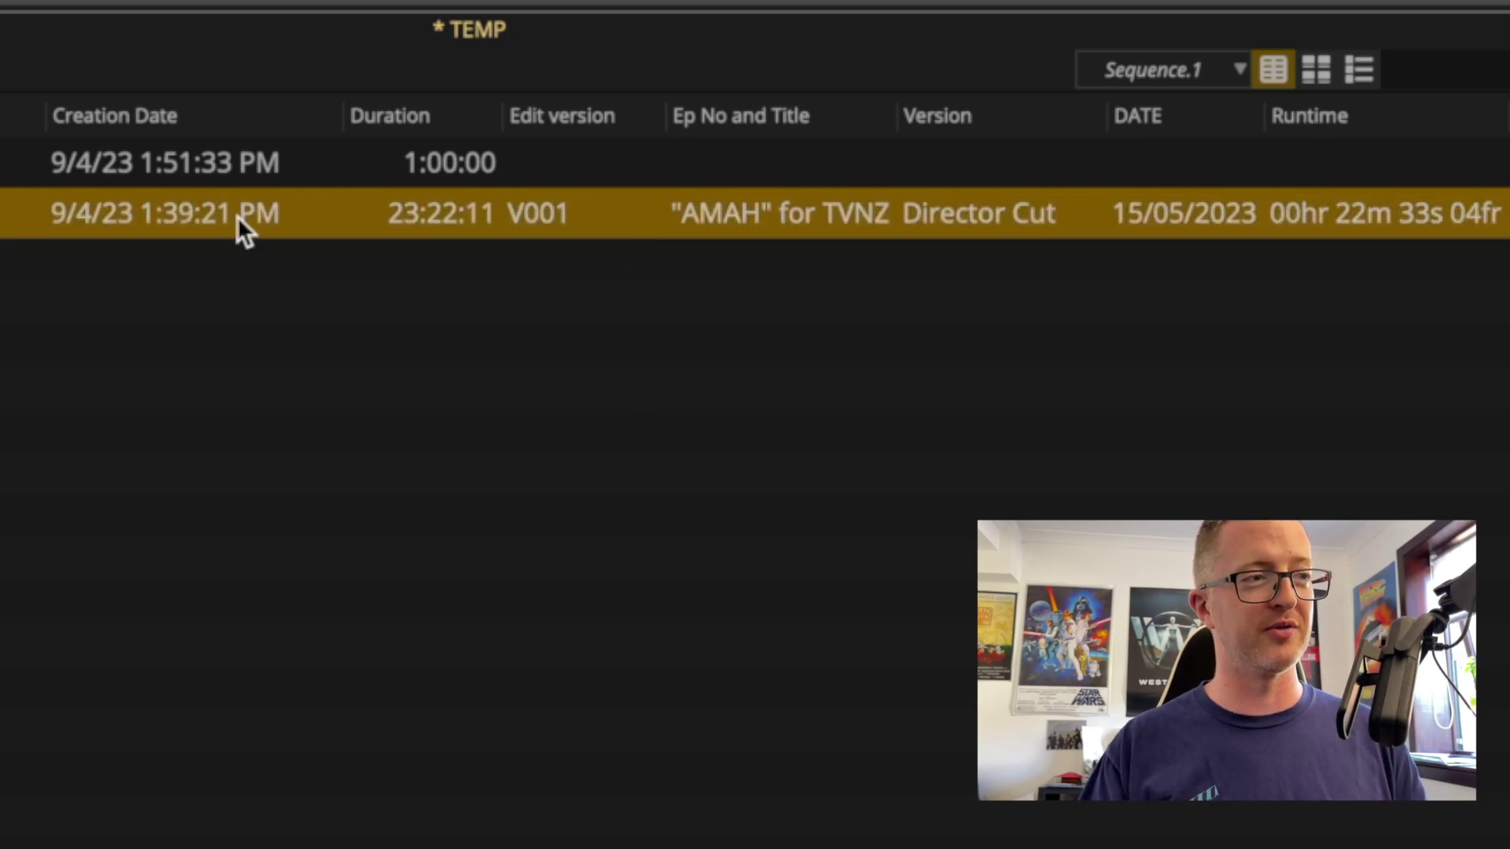
pyautogui.click(1398, 515)
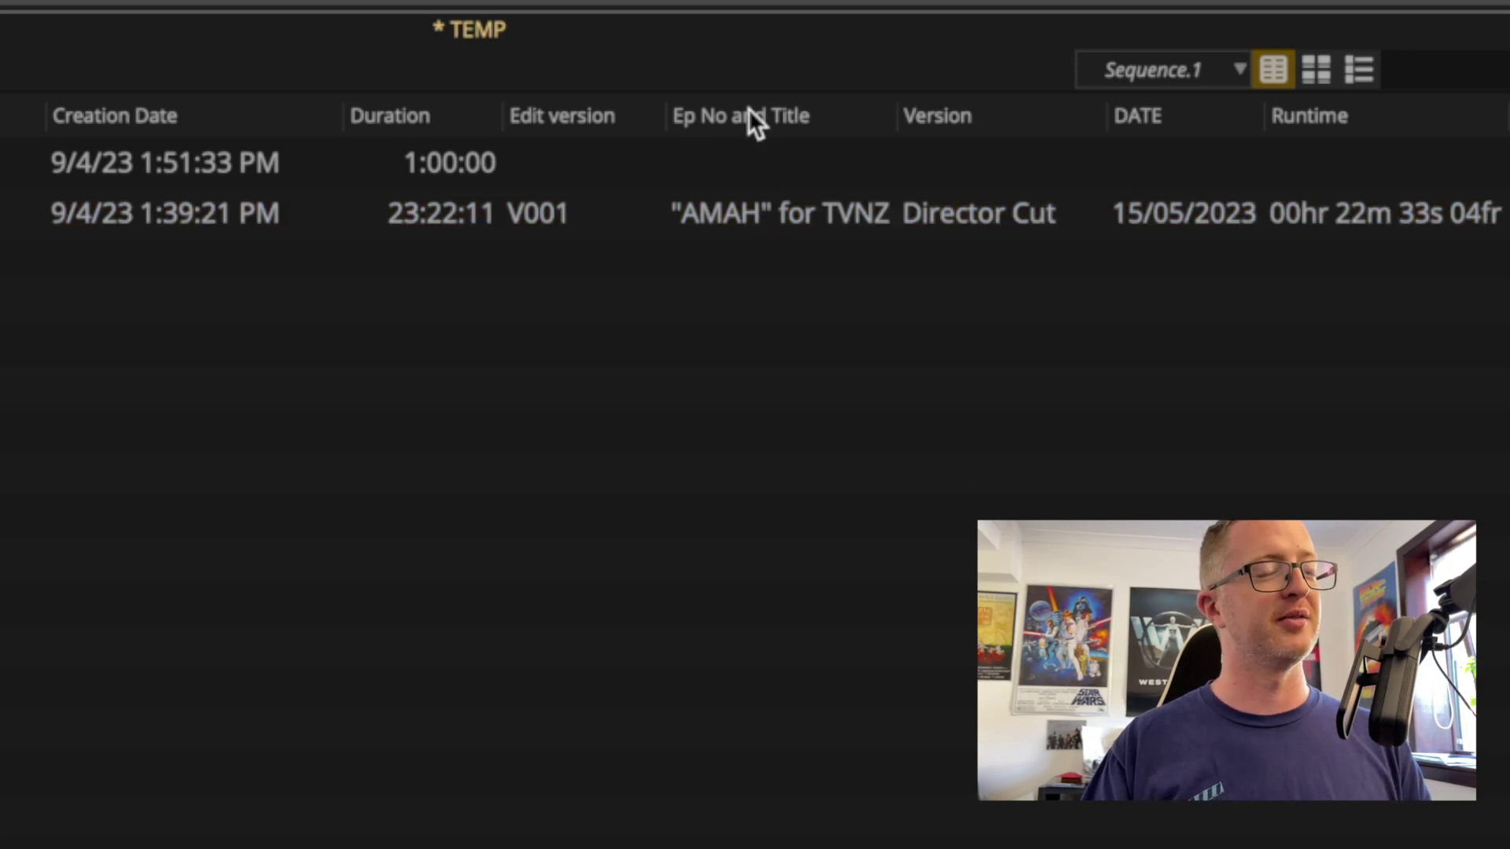
# Hide the Version column and move the Edit version column between Ep No and Title and DATE
pyautogui.click(581, 111)
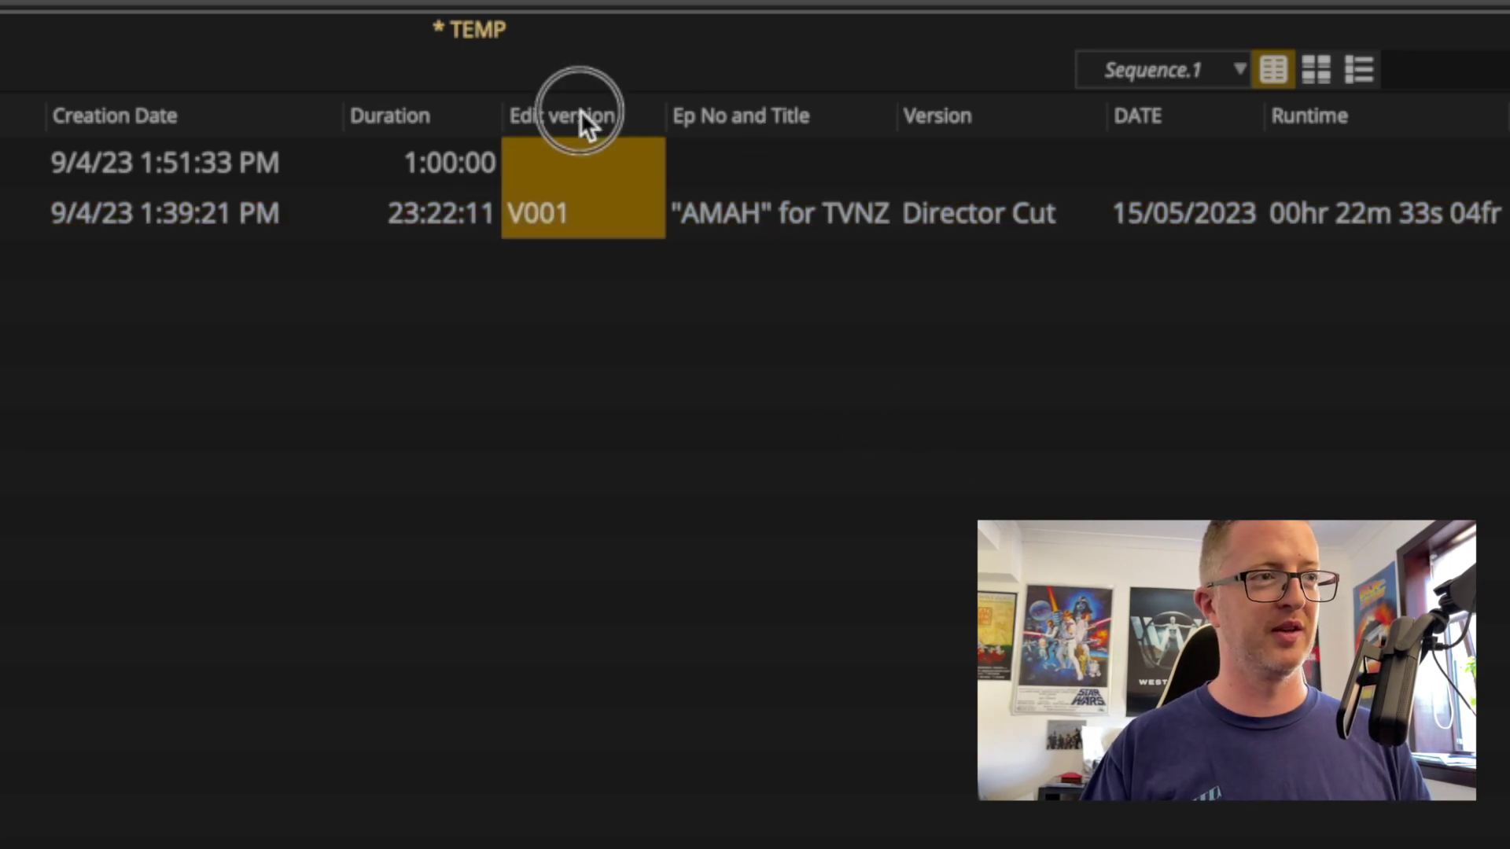
pyautogui.click(988, 112)
pyautogui.rightClick(948, 110)
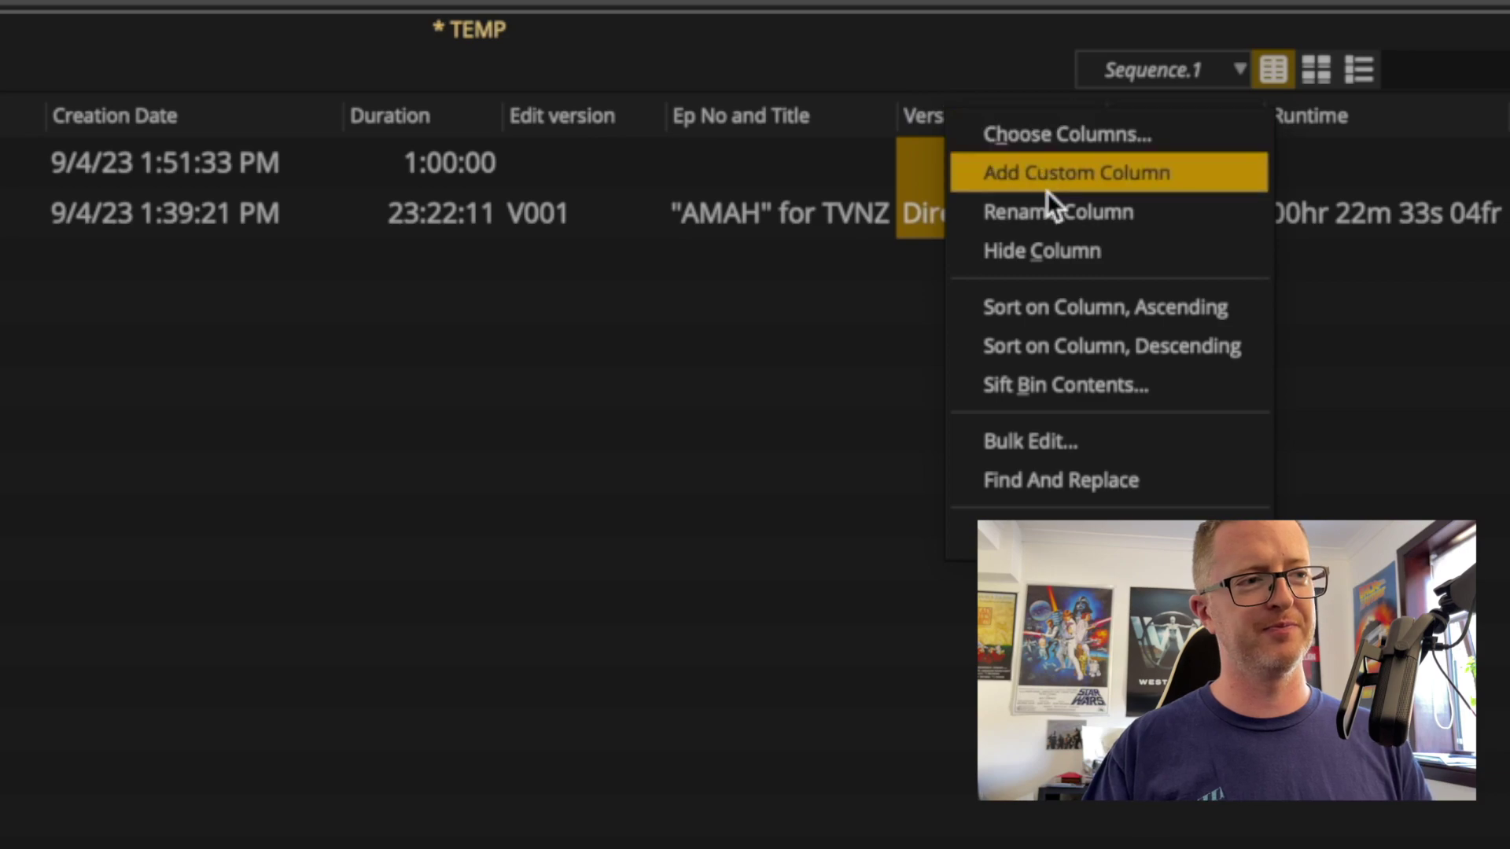
pyautogui.click(1068, 252)
pyautogui.click(590, 118)
pyautogui.moveTo(549, 117); pyautogui.dragTo(871, 124)
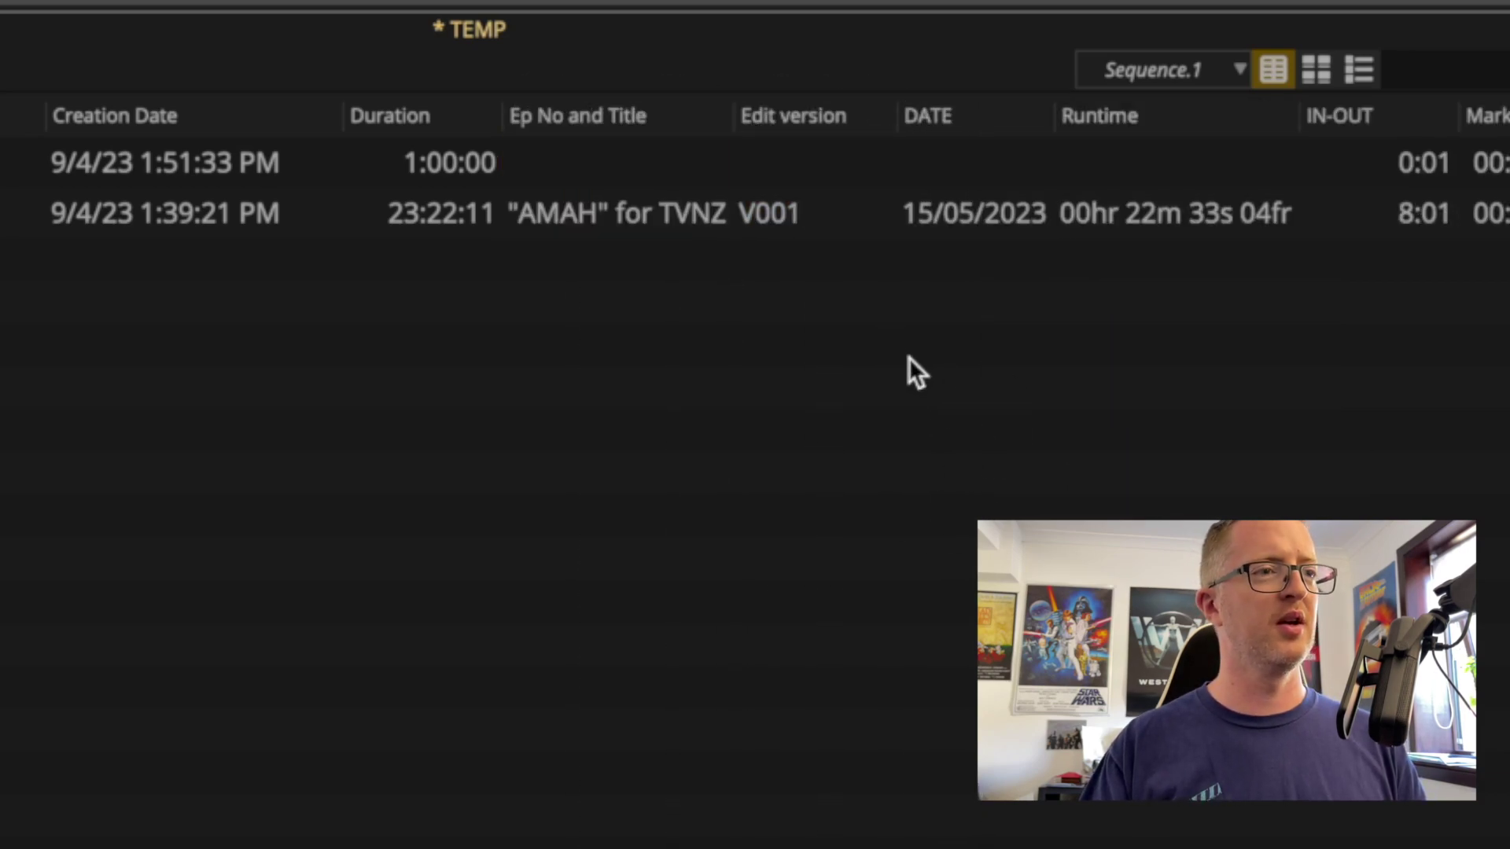
# Review the Ep No and Title, Edit version, DATE and Runtime columns that supply the slate details
pyautogui.click(640, 114)
pyautogui.click(885, 120)
pyautogui.click(976, 117)
pyautogui.click(1106, 112)
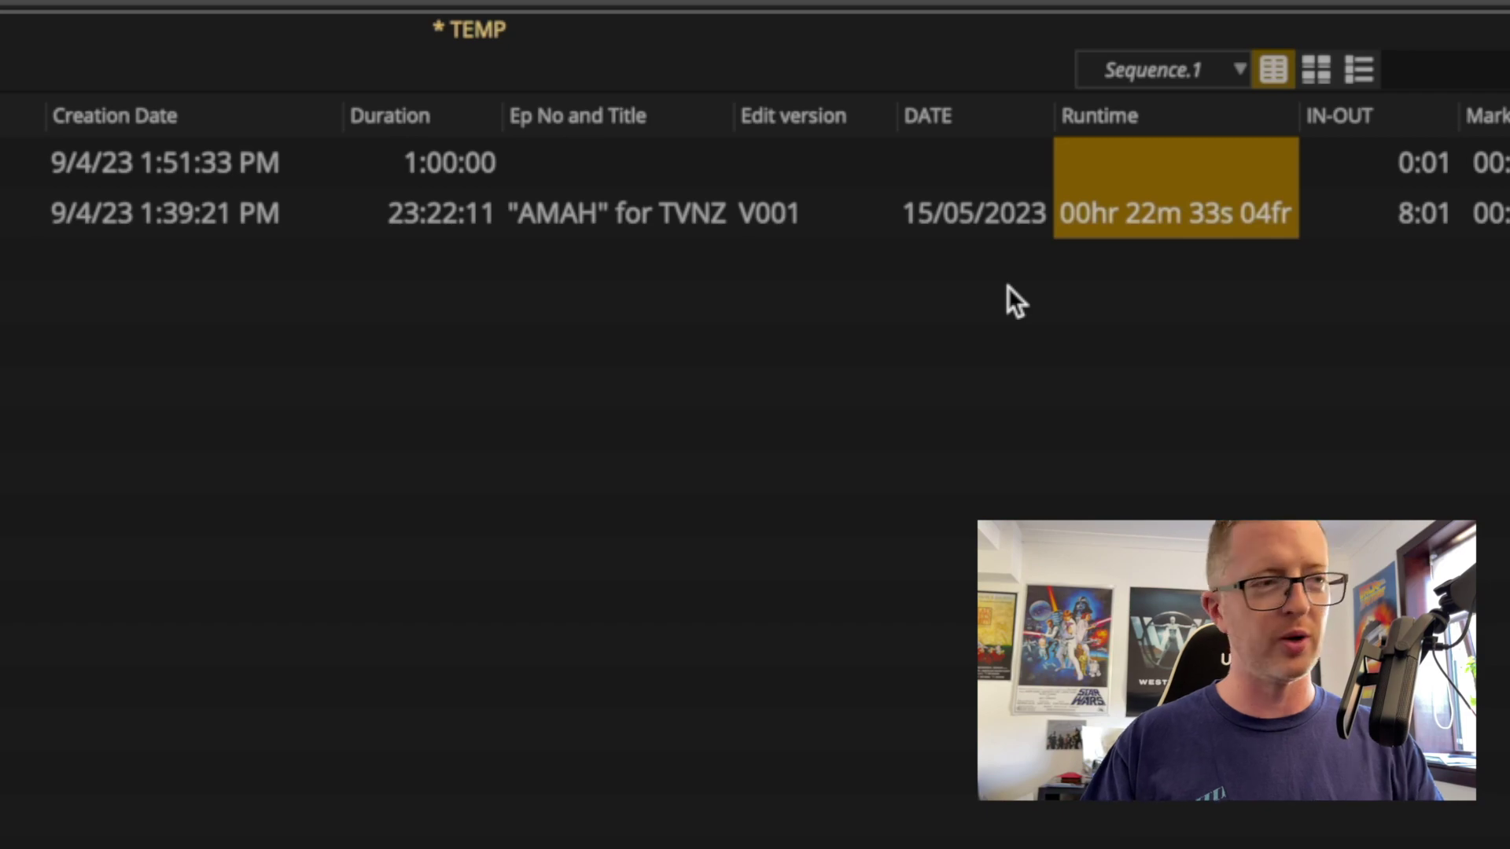
pyautogui.click(968, 341)
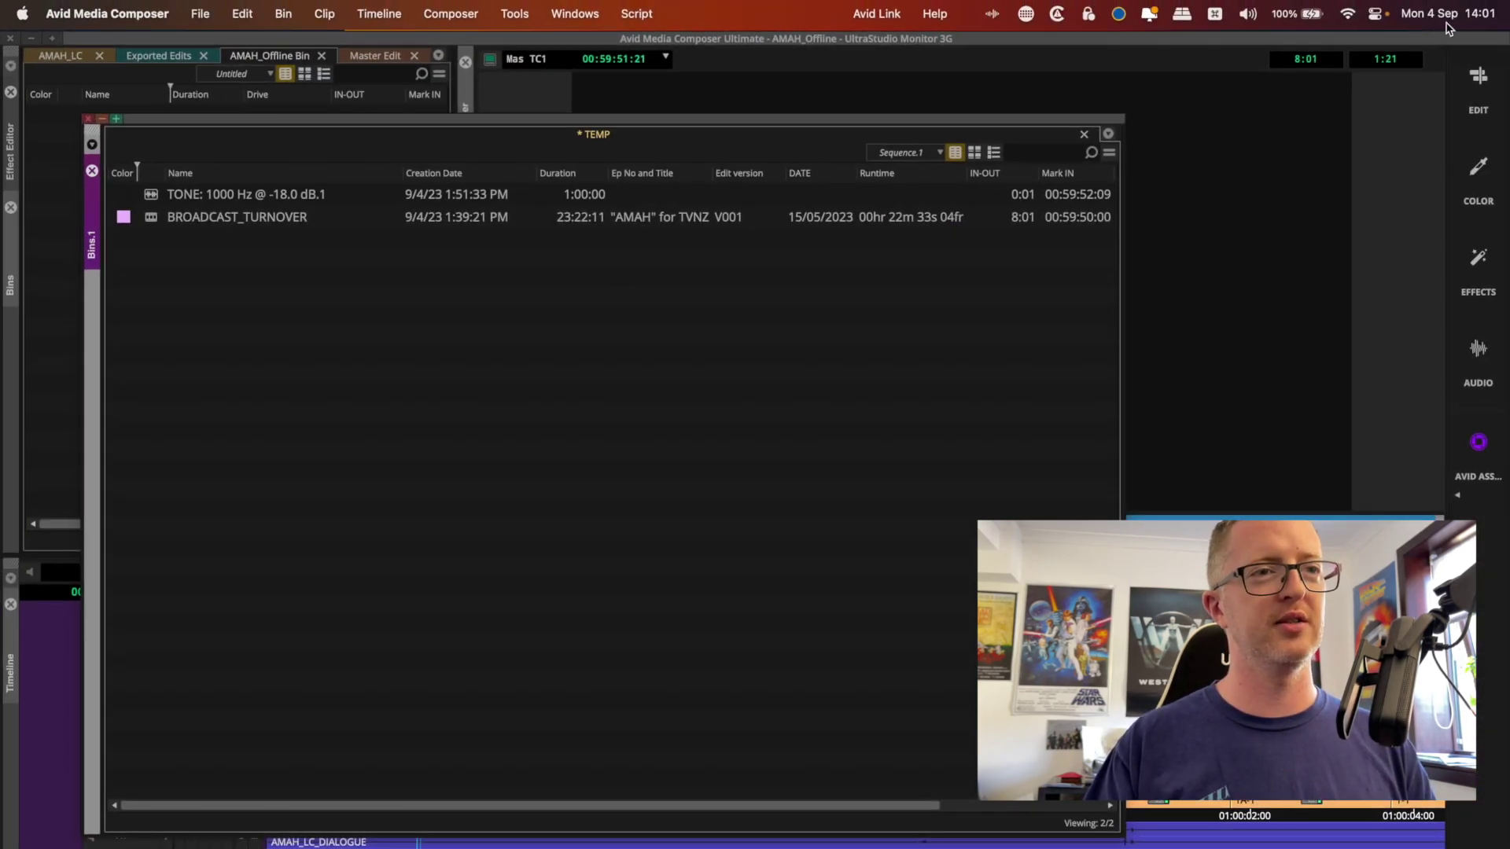
# Set the DATE entry of the BROADCAST_TURNOVER sequence to 04/09/2023
pyautogui.click(799, 225)
pyautogui.click(800, 221)
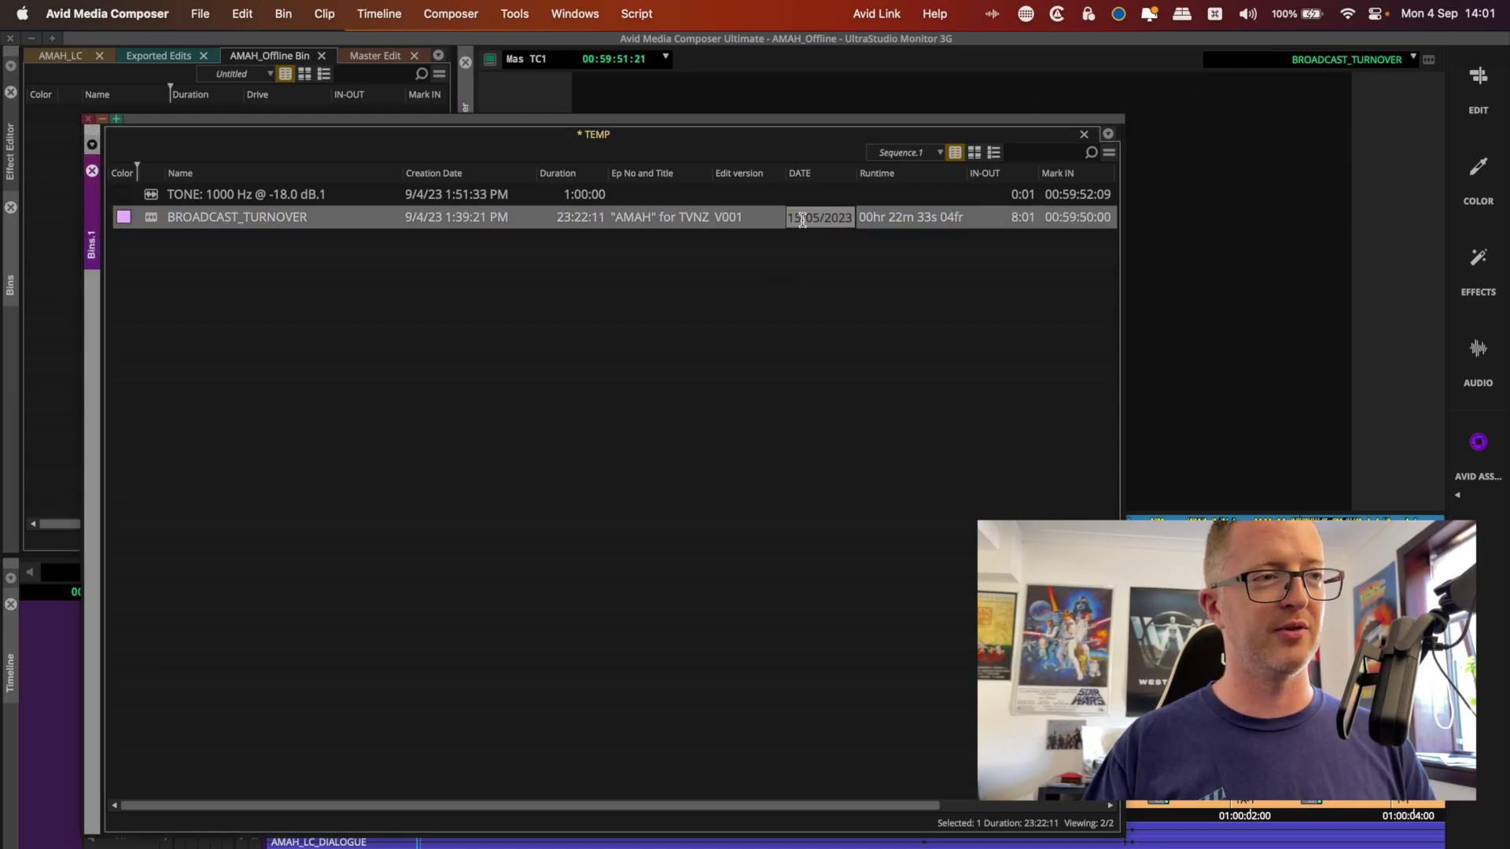
pyautogui.press('BackSpace')
pyautogui.press('BackSpace')
pyautogui.write('04')
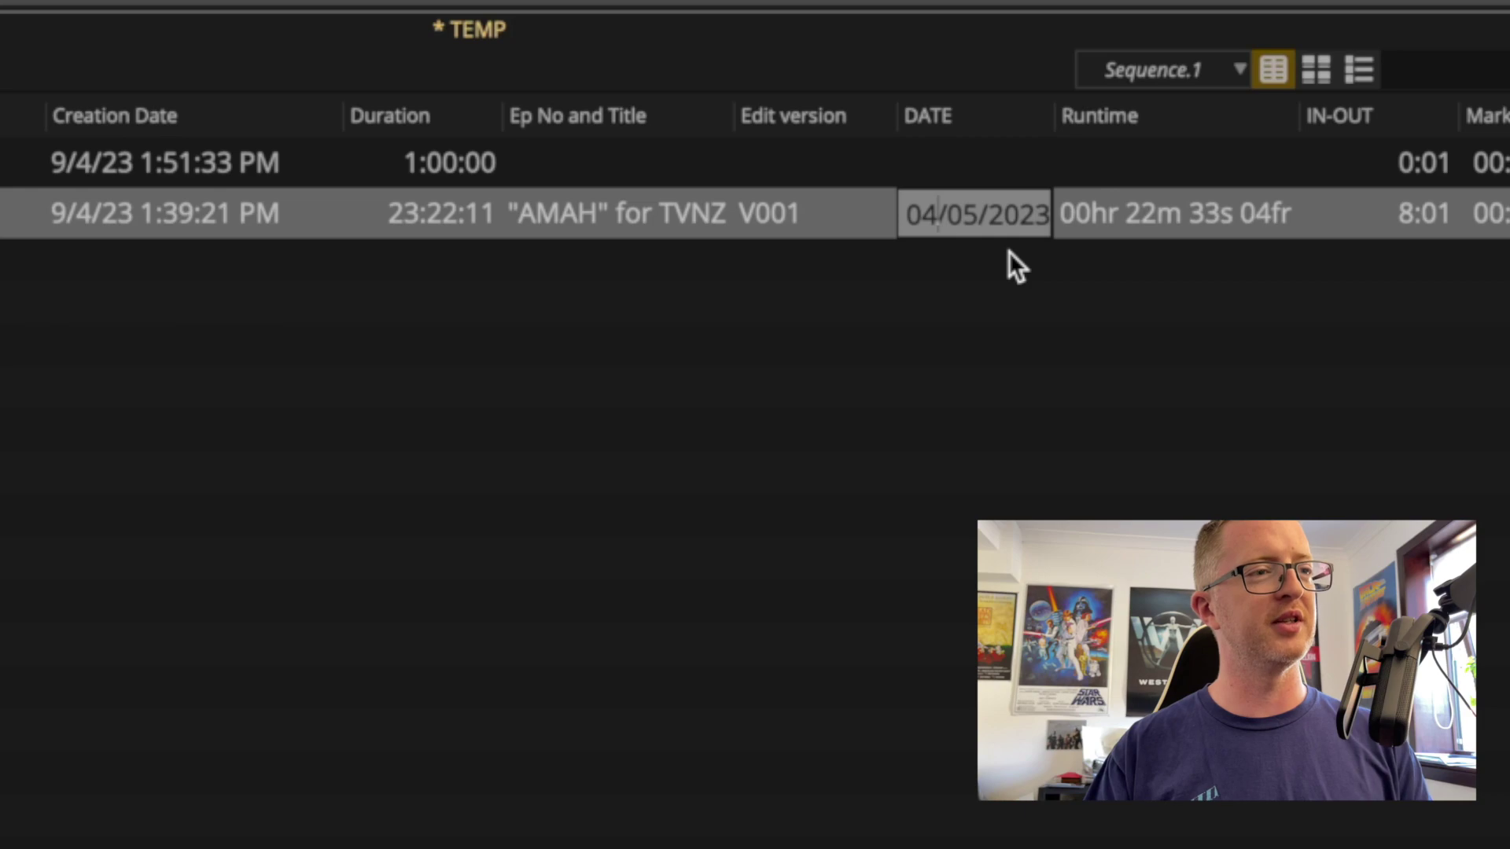
pyautogui.press('Right')
pyautogui.press('Right')
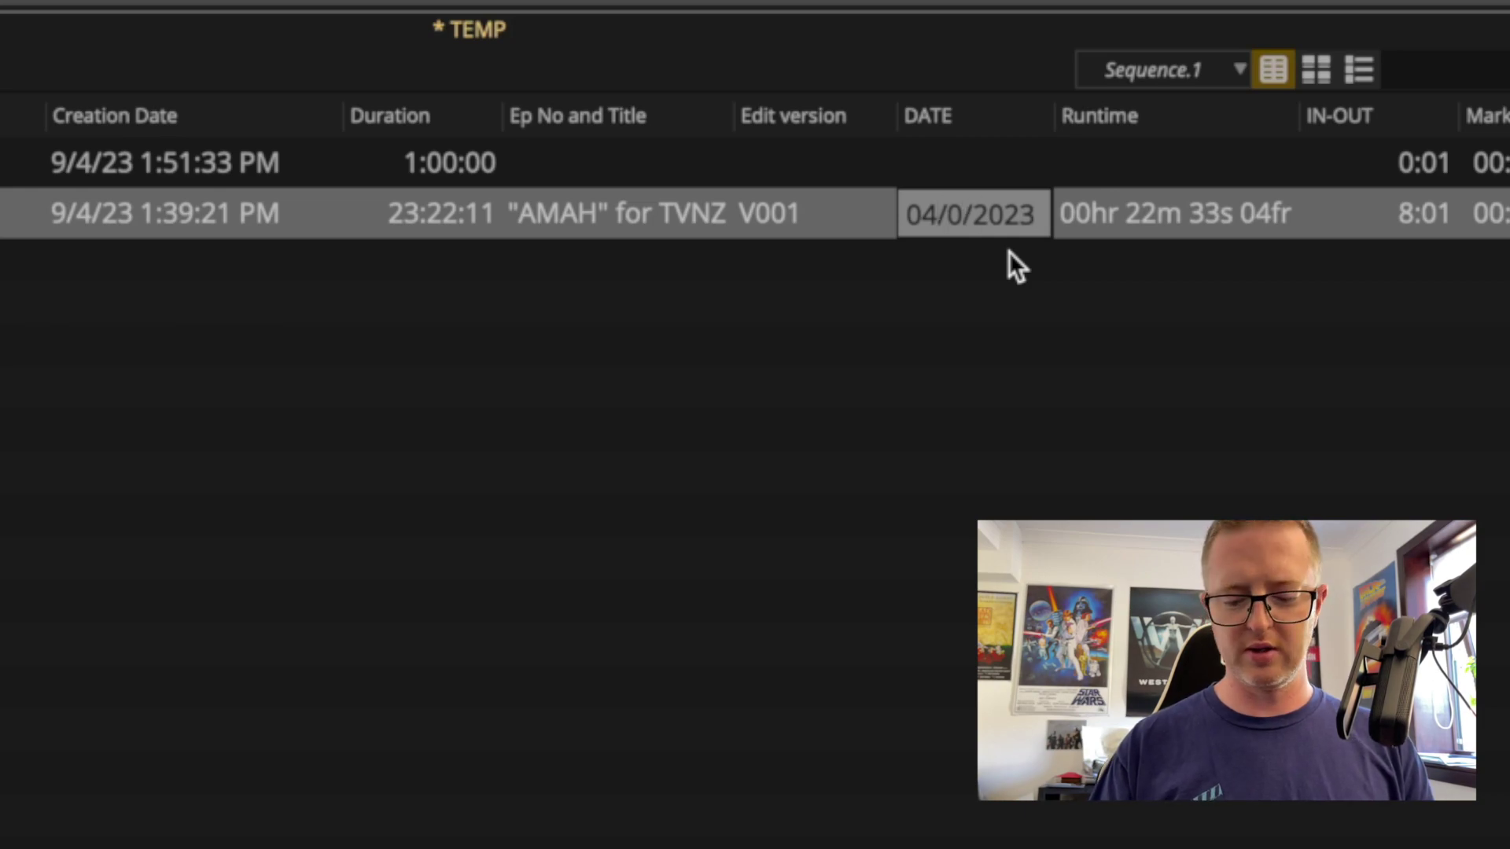
pyautogui.write('9')
pyautogui.click(994, 398)
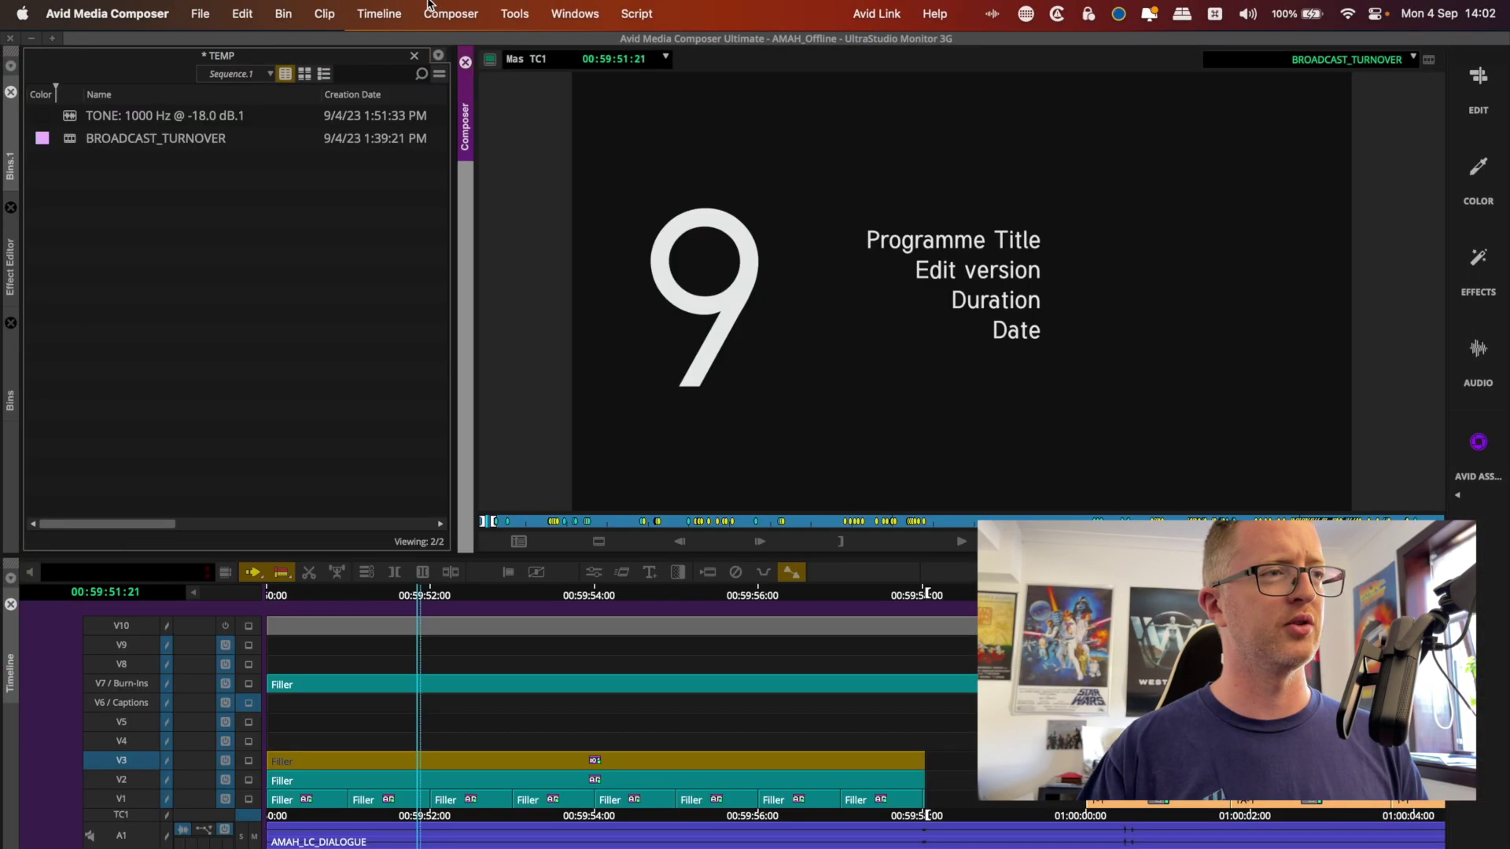
# Switch the Composer to the dual monitor layout and make the timeline active
pyautogui.click(428, 9)
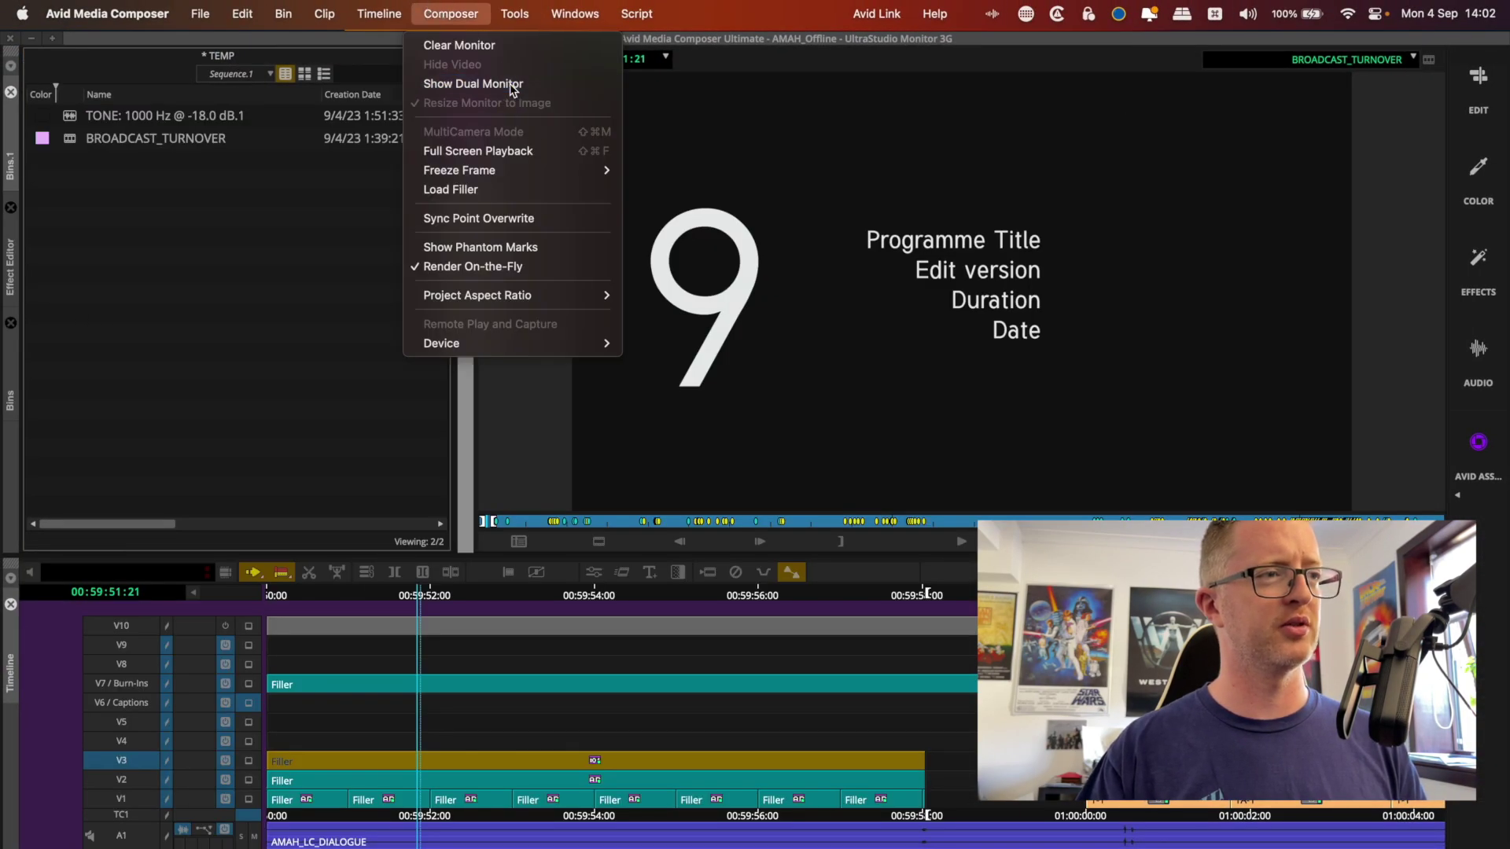
pyautogui.click(476, 82)
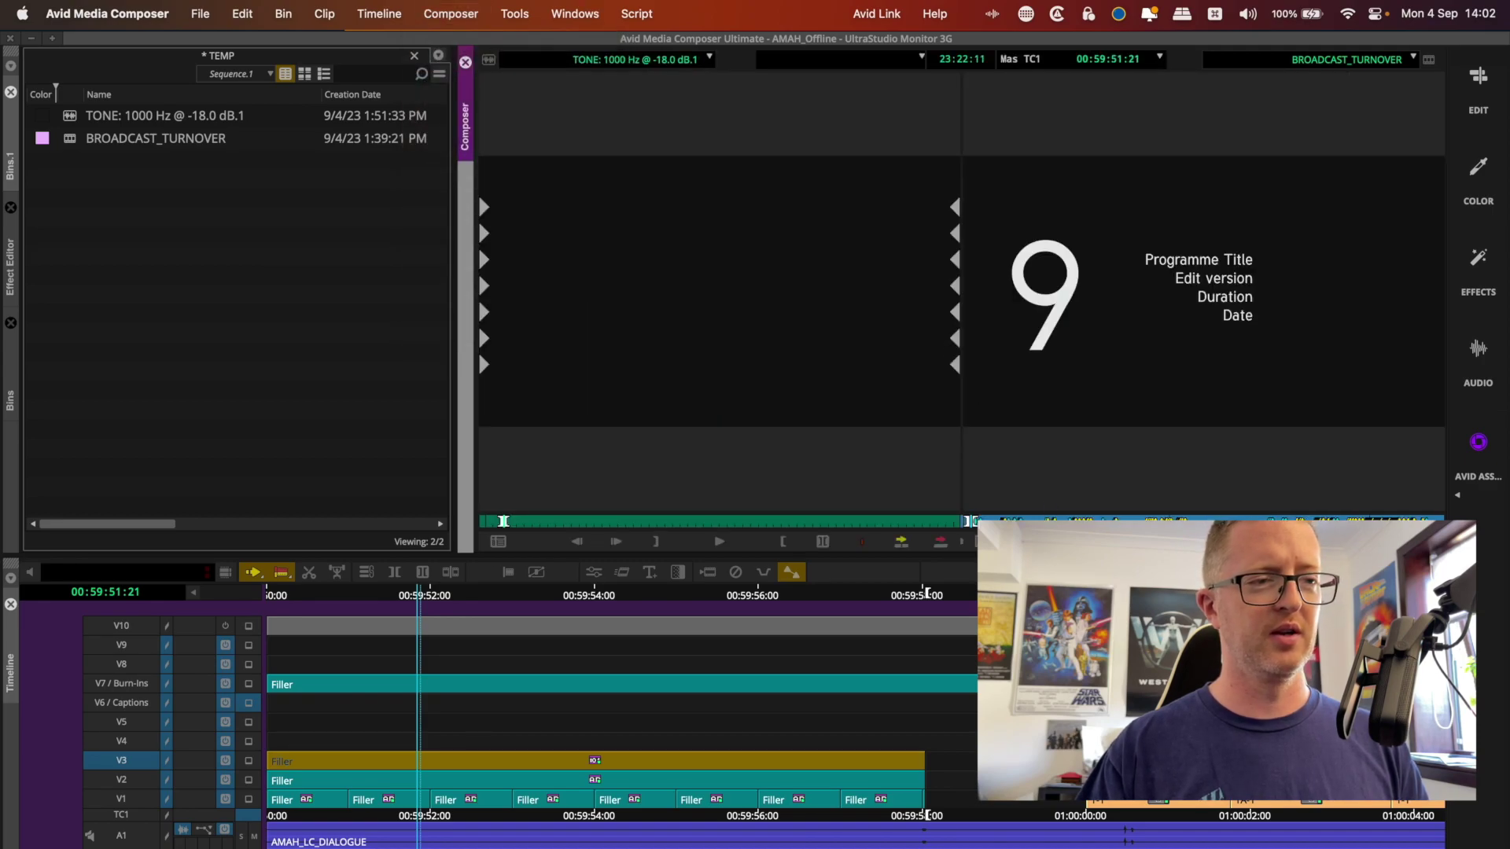
pyautogui.click(1054, 582)
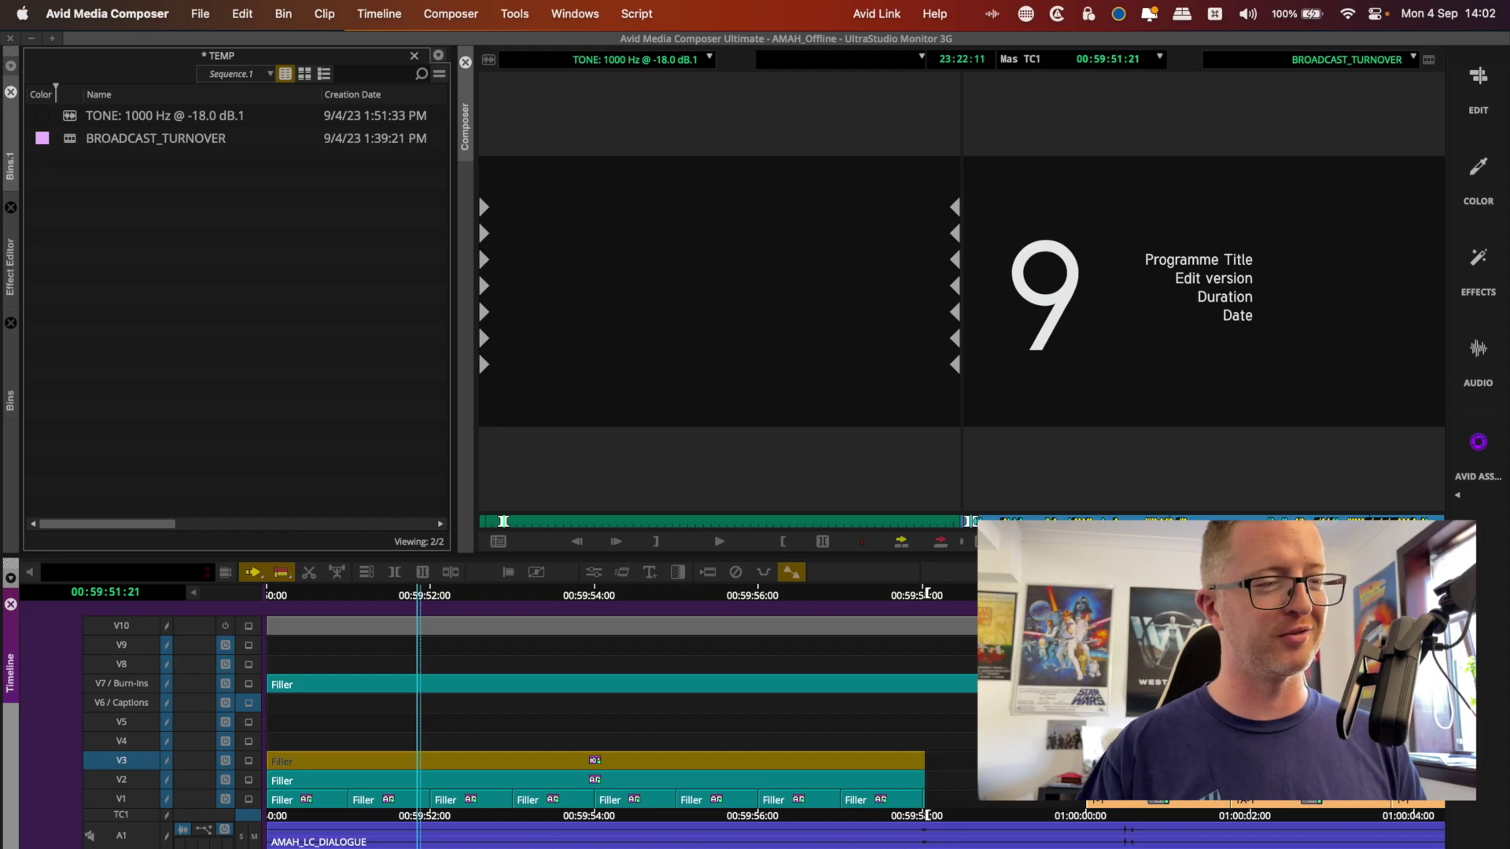
# Mark the programme start as the sequence's IN point at 01:00:00:00
pyautogui.press('q')
pyautogui.press('super+shift+a')
pyautogui.press('super+slash')
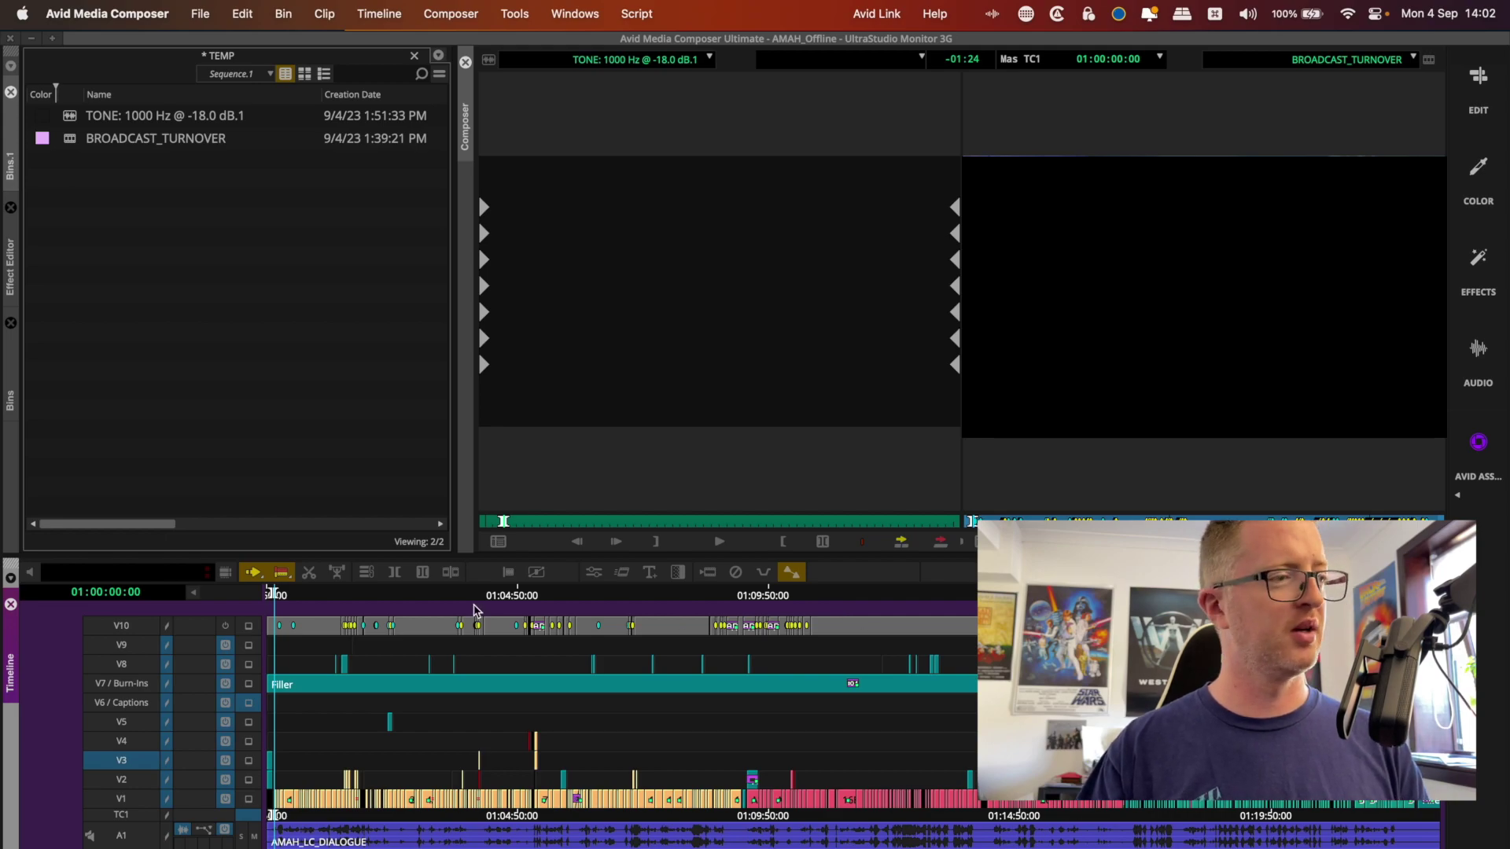
pyautogui.click(293, 611)
pyautogui.press('super+bracketright')
pyautogui.press('super+bracketright')
pyautogui.press('super+bracketright')
pyautogui.hotkey('ctrl', '[')
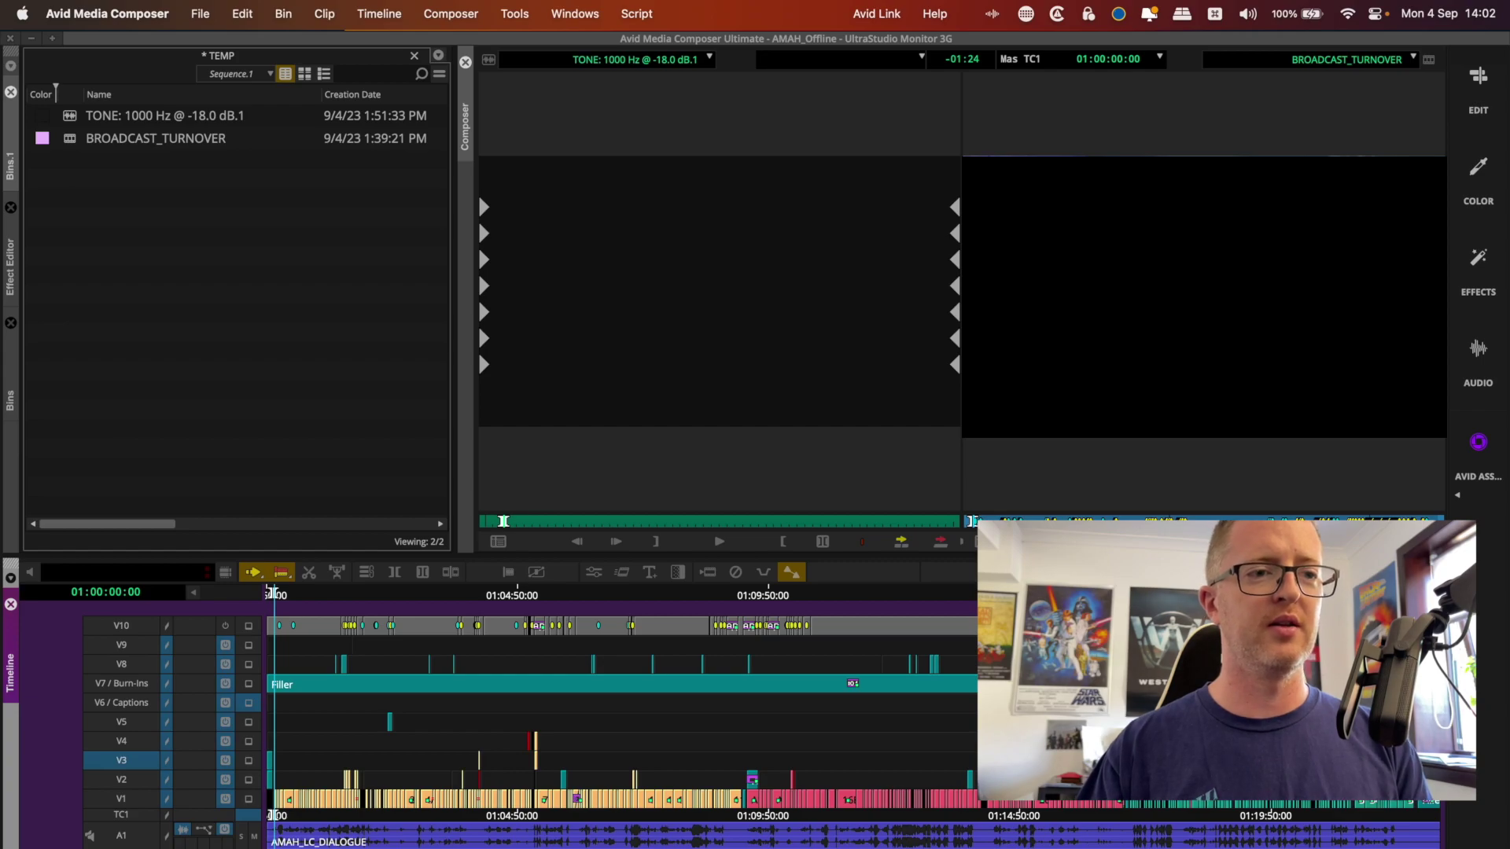
# Mark the OUT point at 01:22:41:03, at the end of the last V1 clip before the closing filler
pyautogui.click(1413, 610)
pyautogui.press('super+bracketright')
pyautogui.press('super+bracketright')
pyautogui.press('super+bracketright')
pyautogui.press('super+bracketright')
pyautogui.press('super+bracketright')
pyautogui.press('super+bracketright')
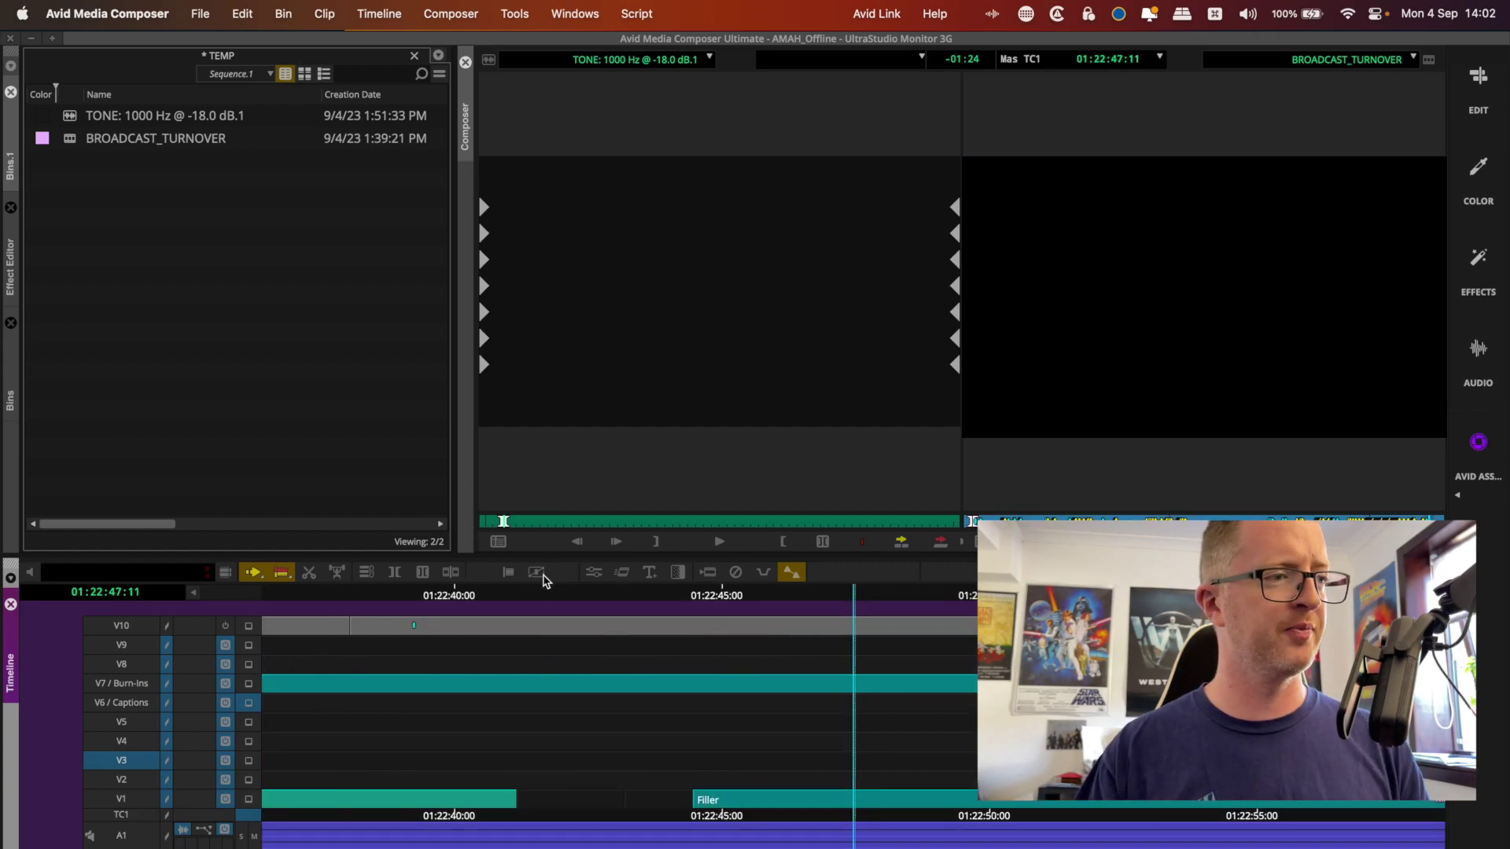
pyautogui.click(533, 601)
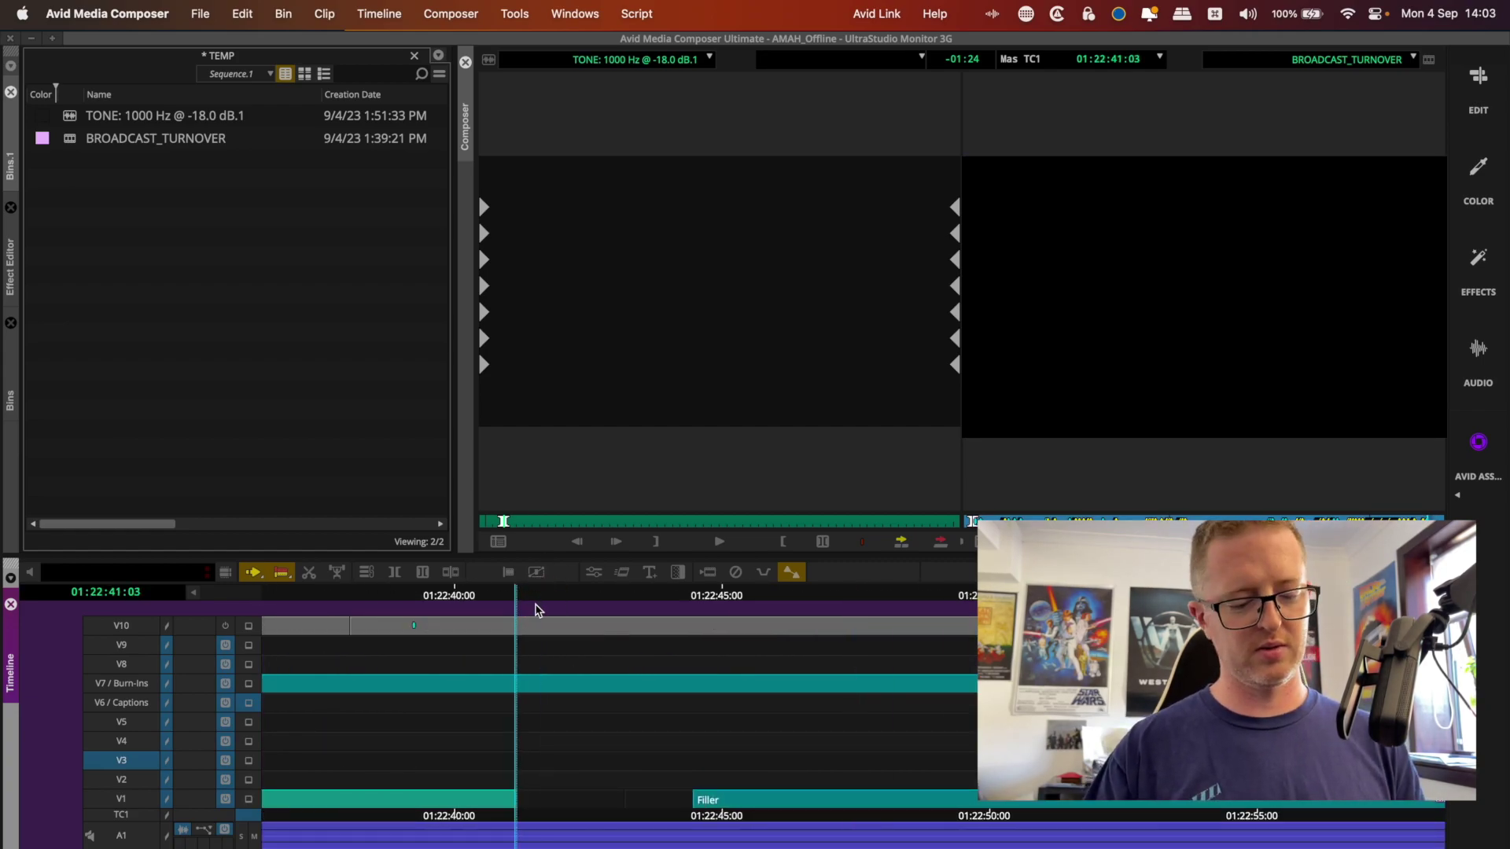
pyautogui.press('o')
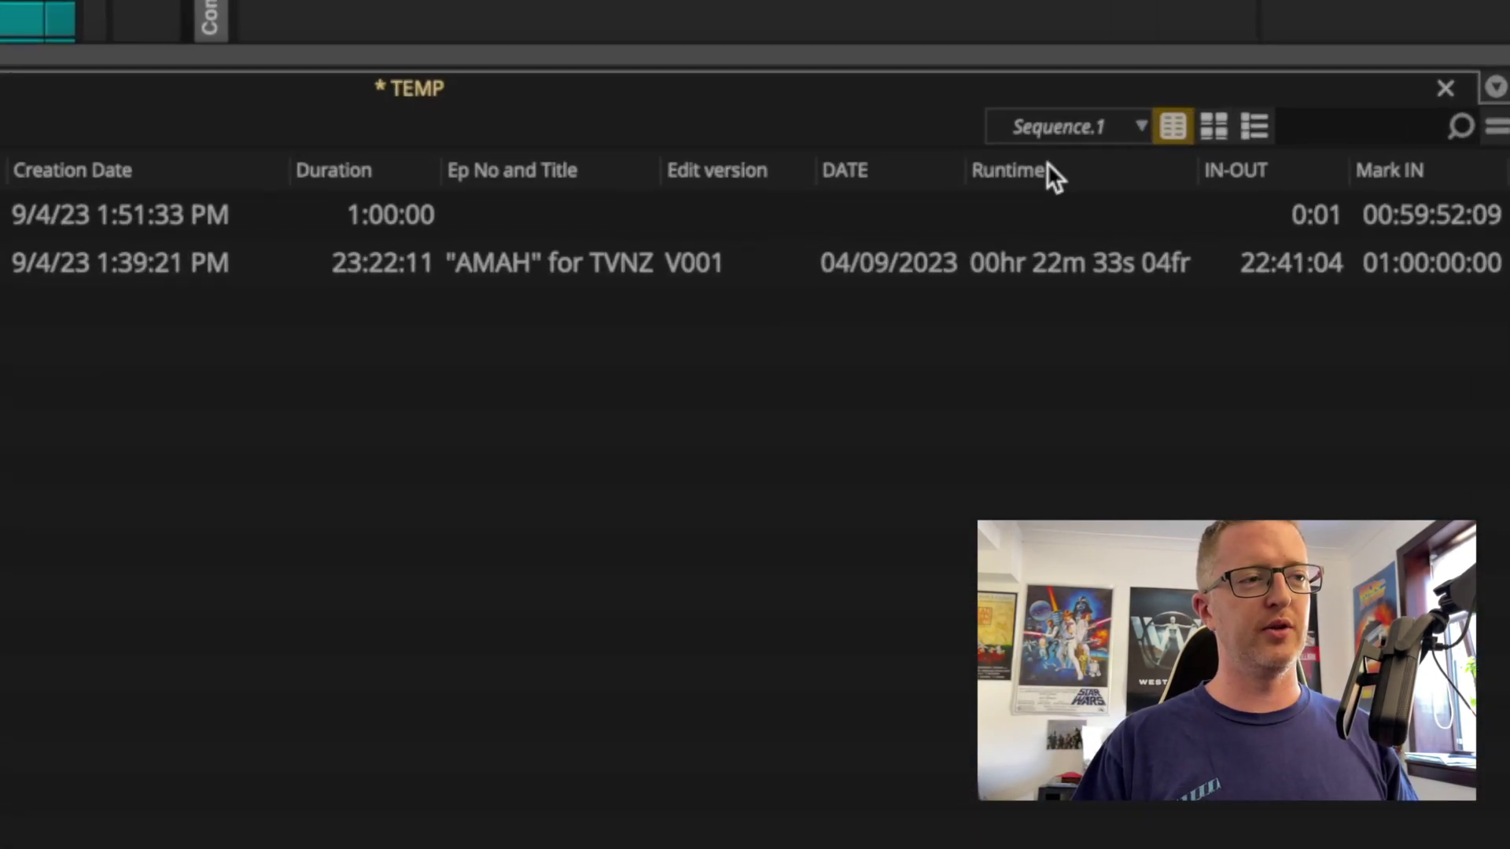
# Check the manually entered Runtime value along with the DATE, Edit version and Ep No and Title columns in the TEMP bin
pyautogui.click(1048, 168)
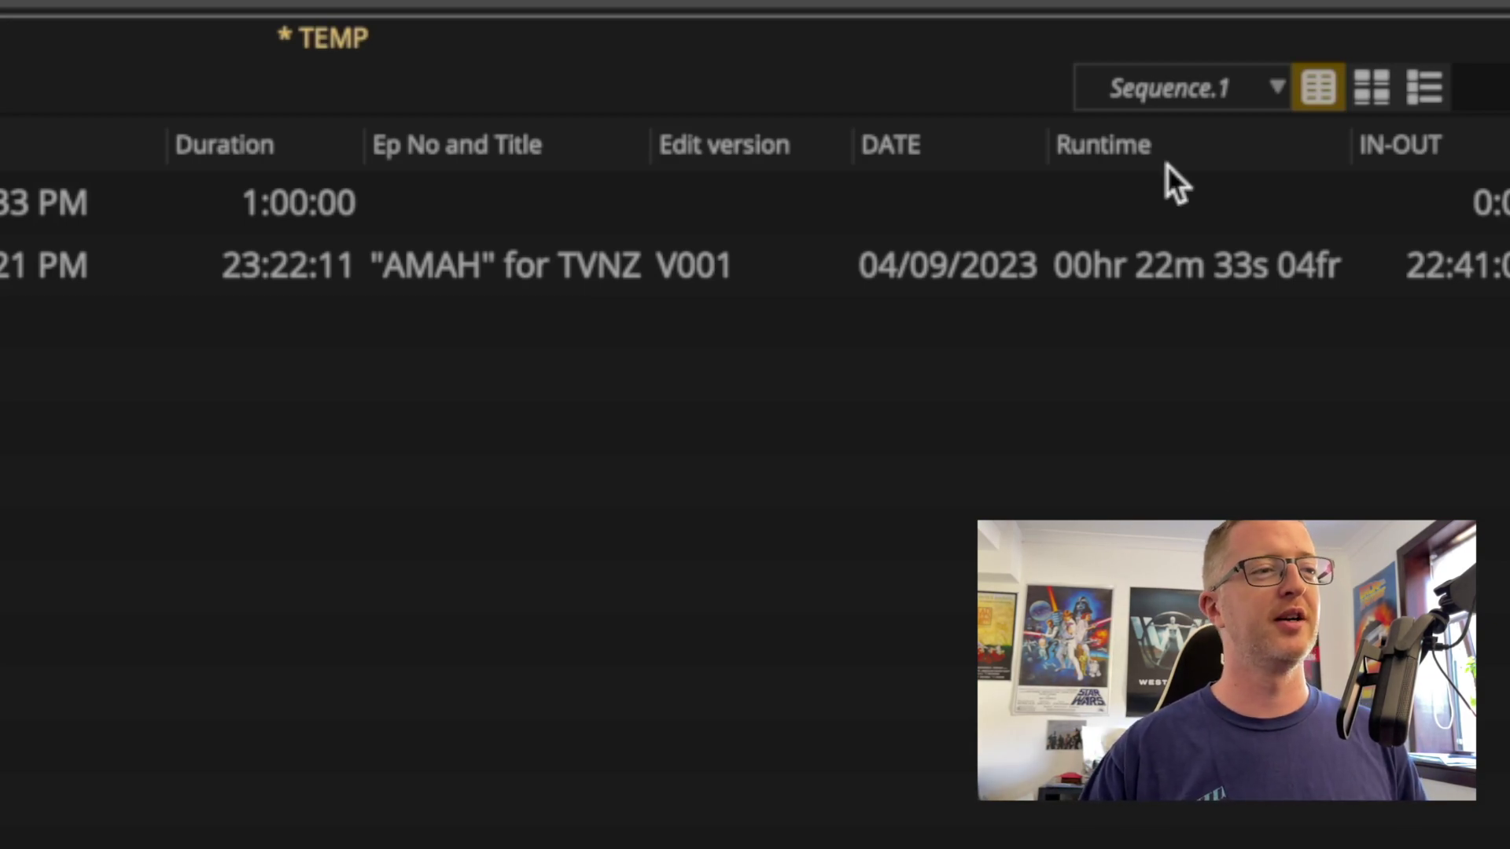
pyautogui.doubleClick(1109, 272)
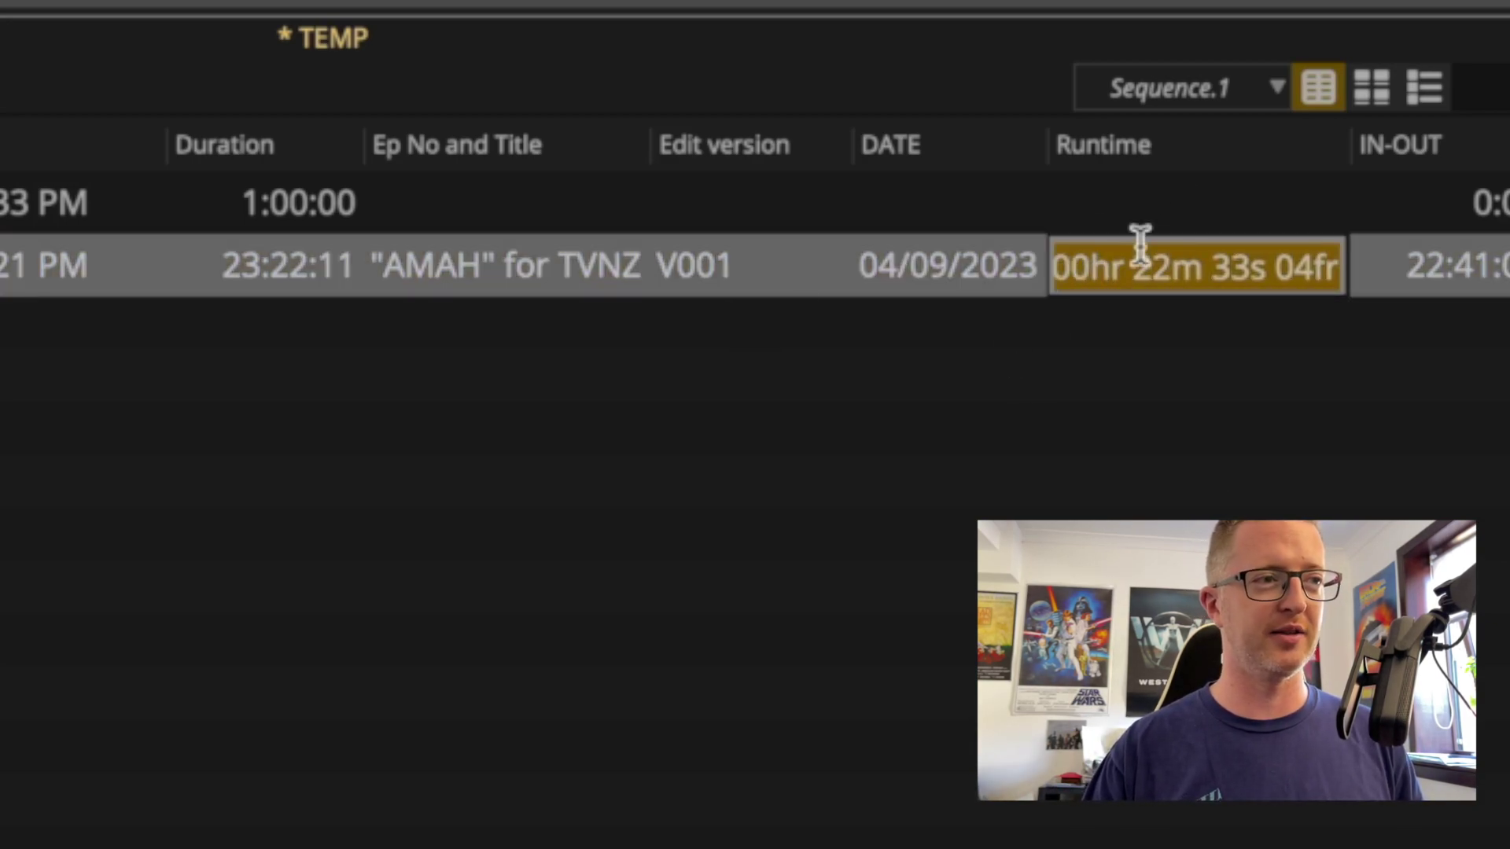
pyautogui.click(1165, 363)
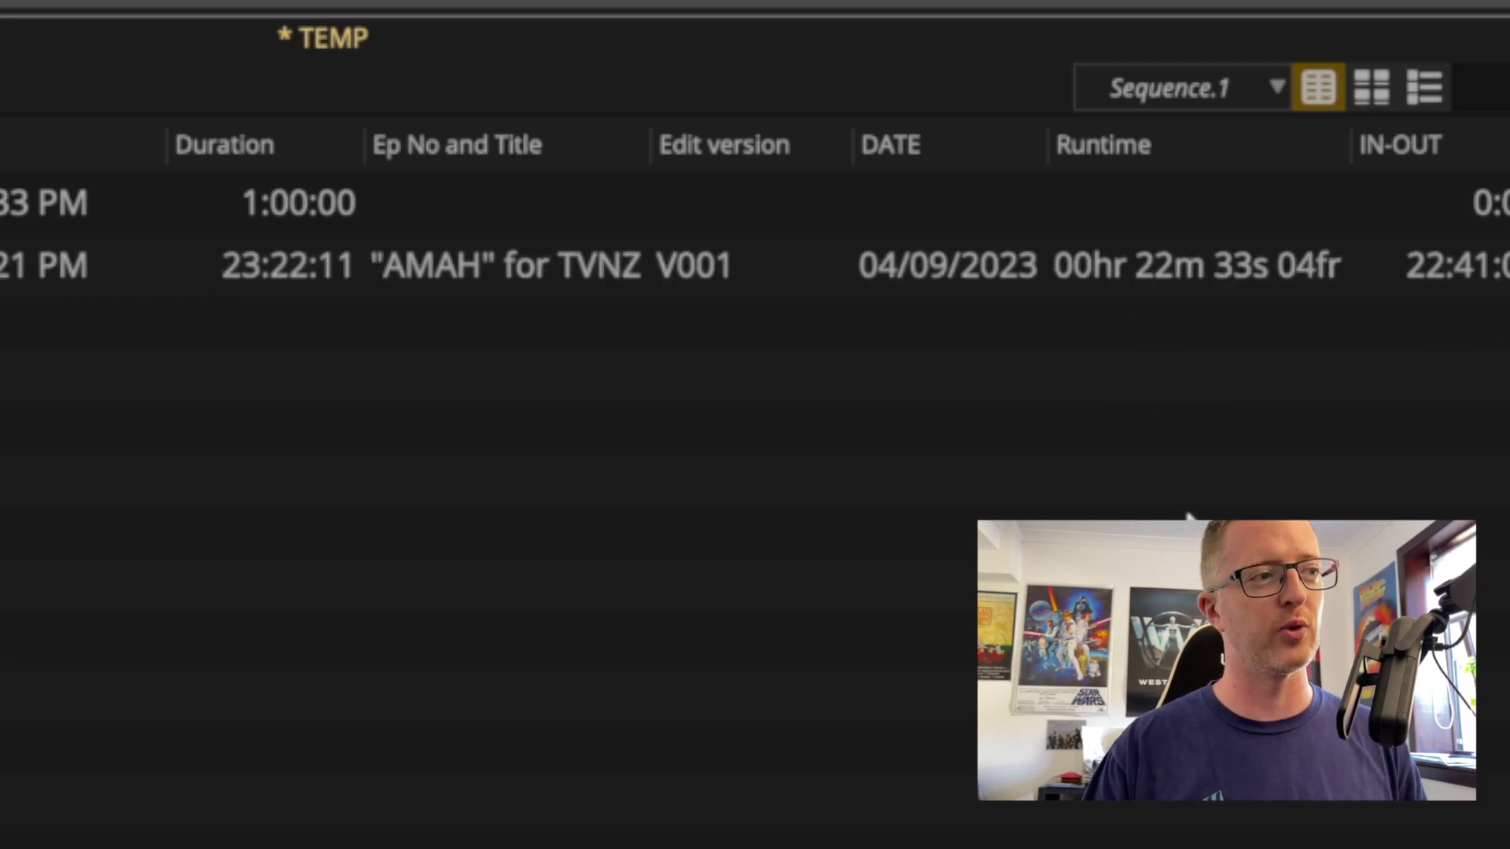
pyautogui.click(1184, 150)
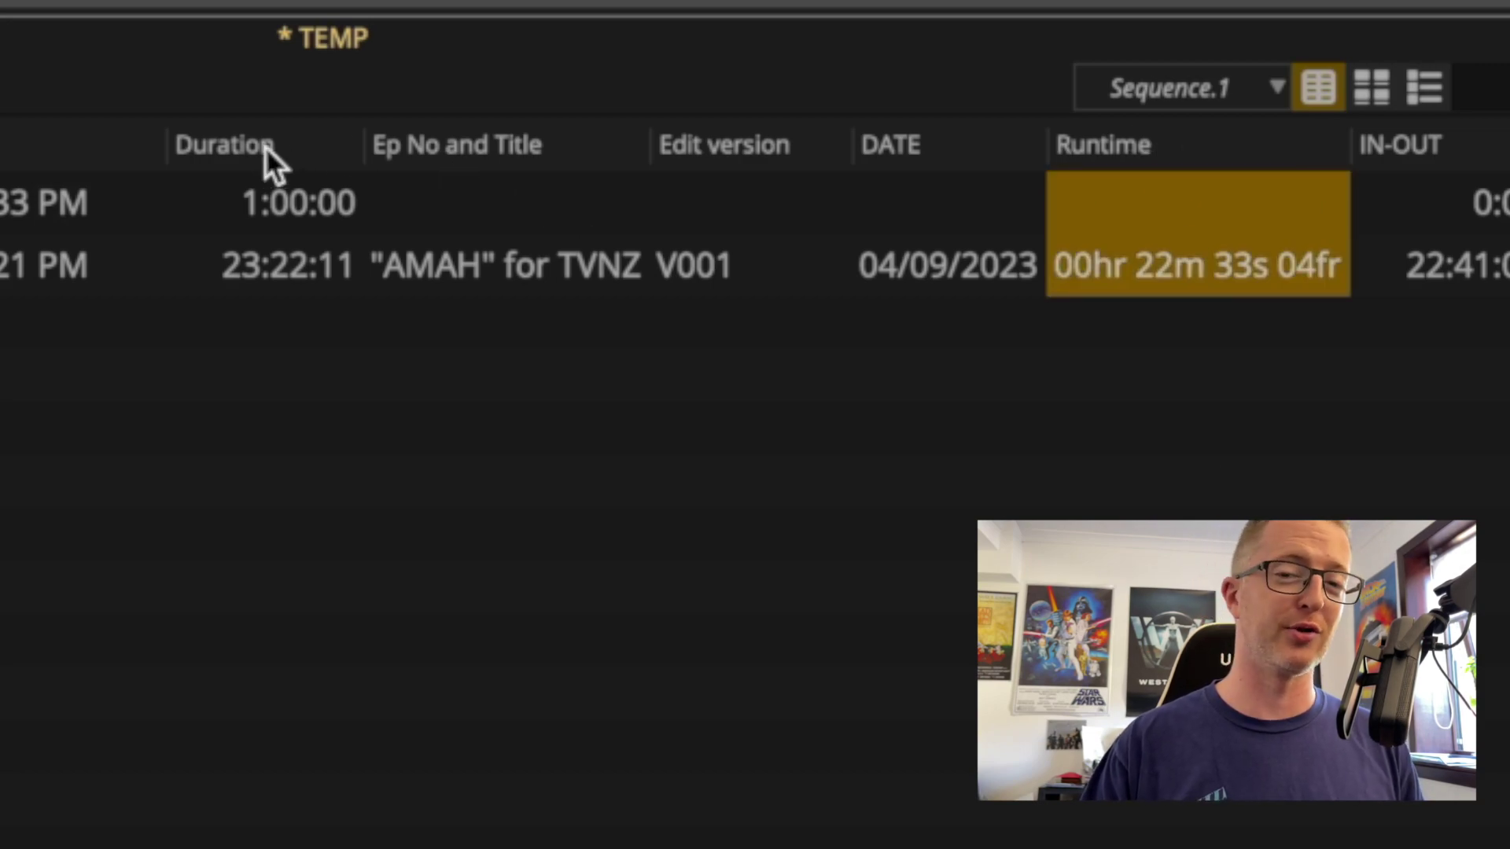
pyautogui.press('Escape')
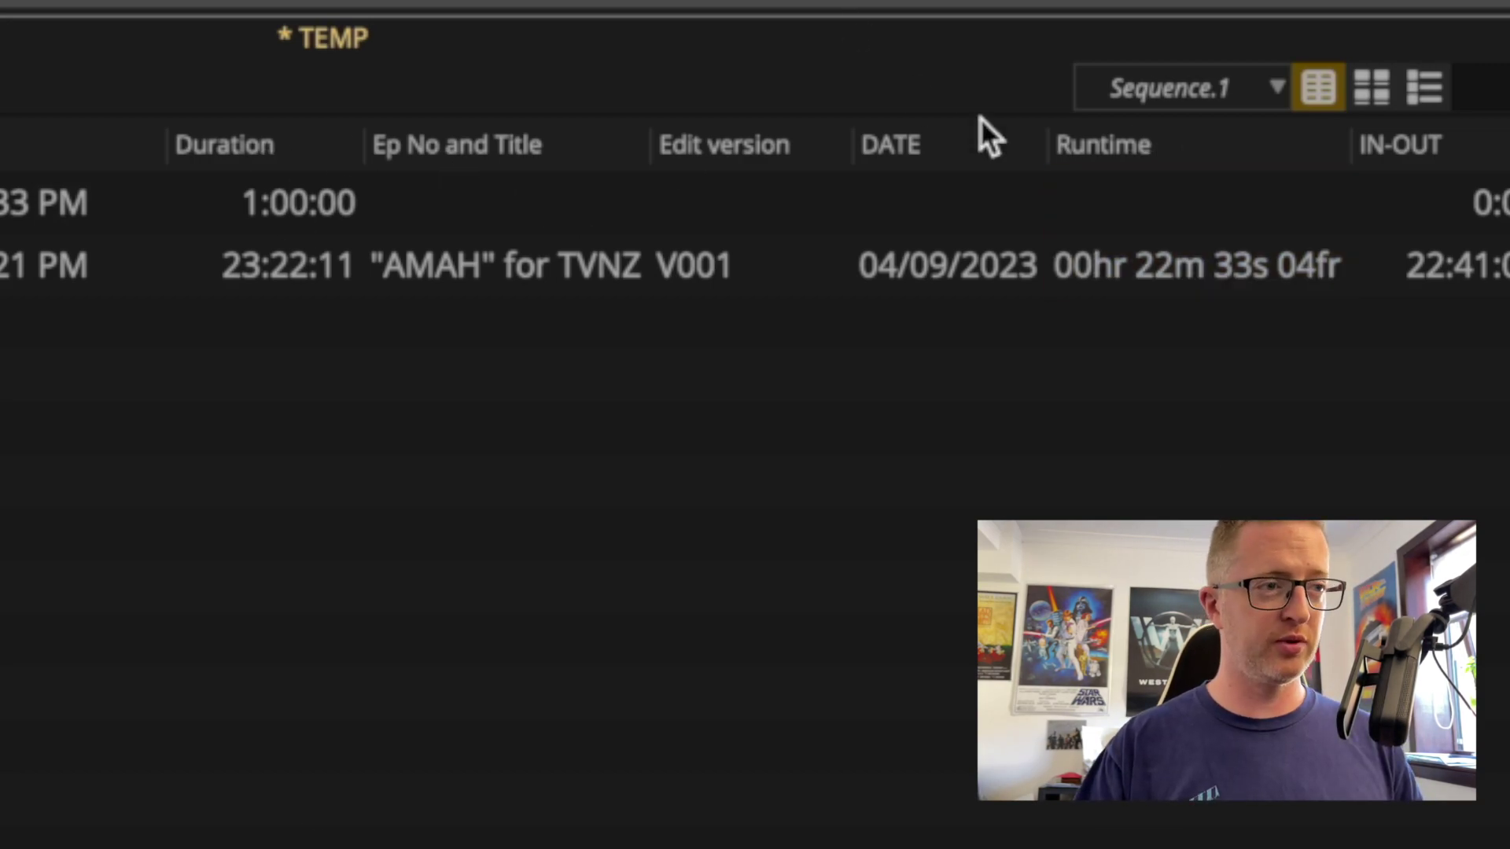
pyautogui.click(942, 146)
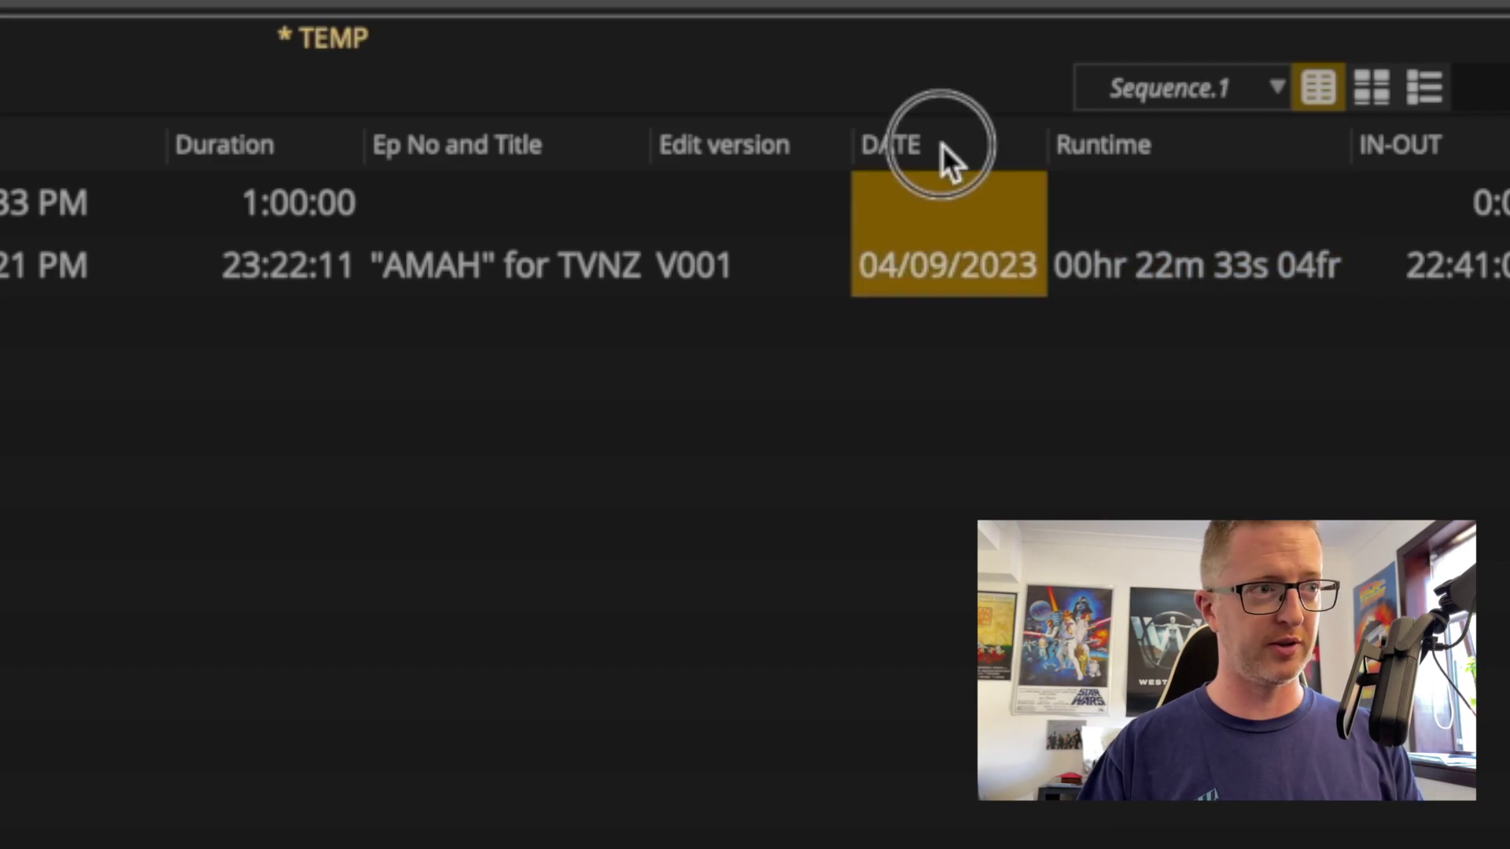
pyautogui.click(678, 145)
pyautogui.click(465, 148)
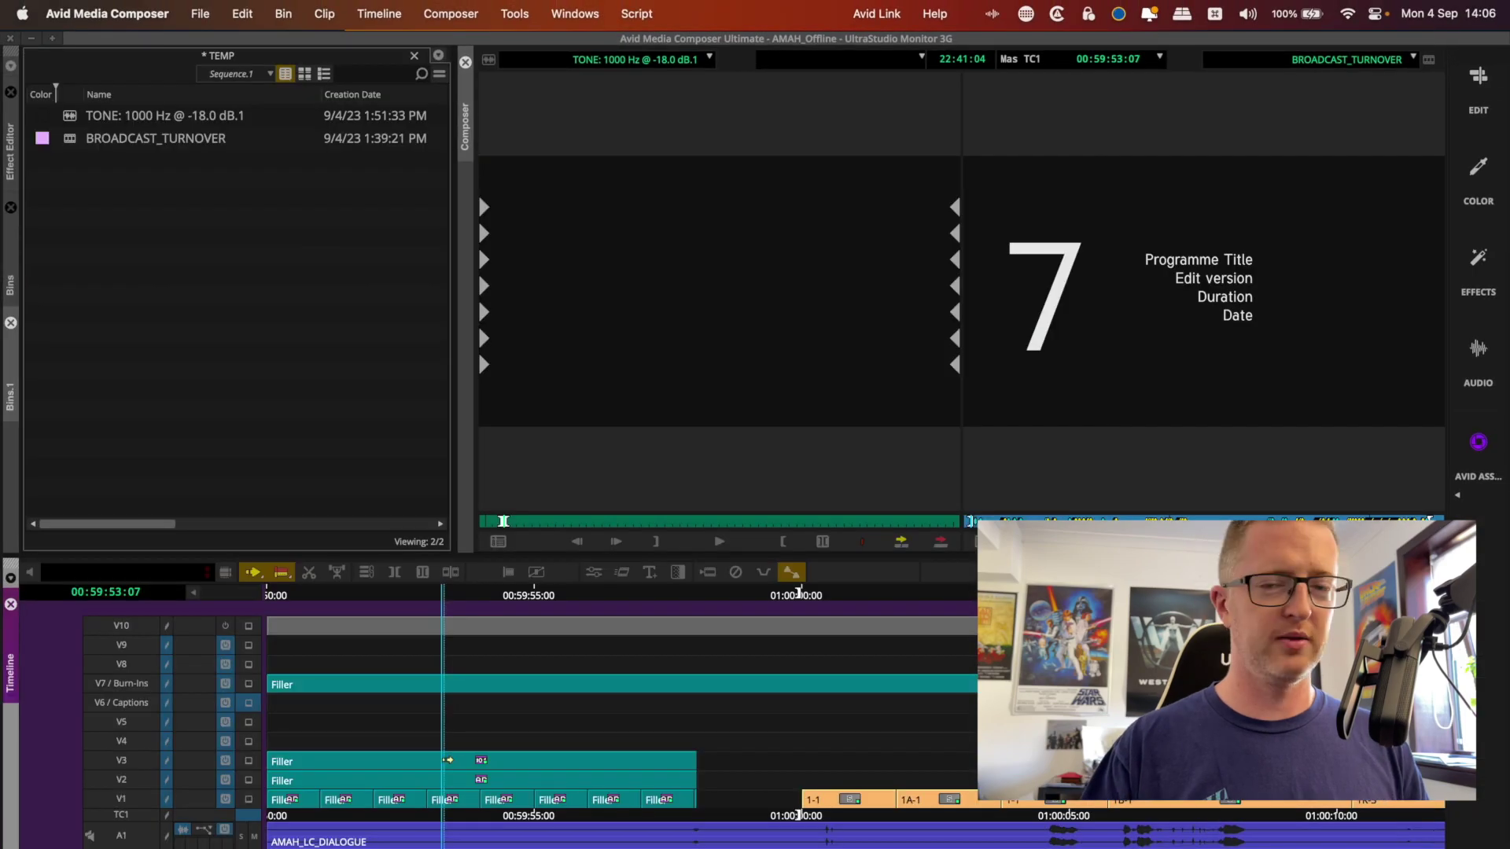
# Enable Display 1 of the Timecode Burn-In effect on V3 and place it beside the Programme Title label
pyautogui.click(460, 756)
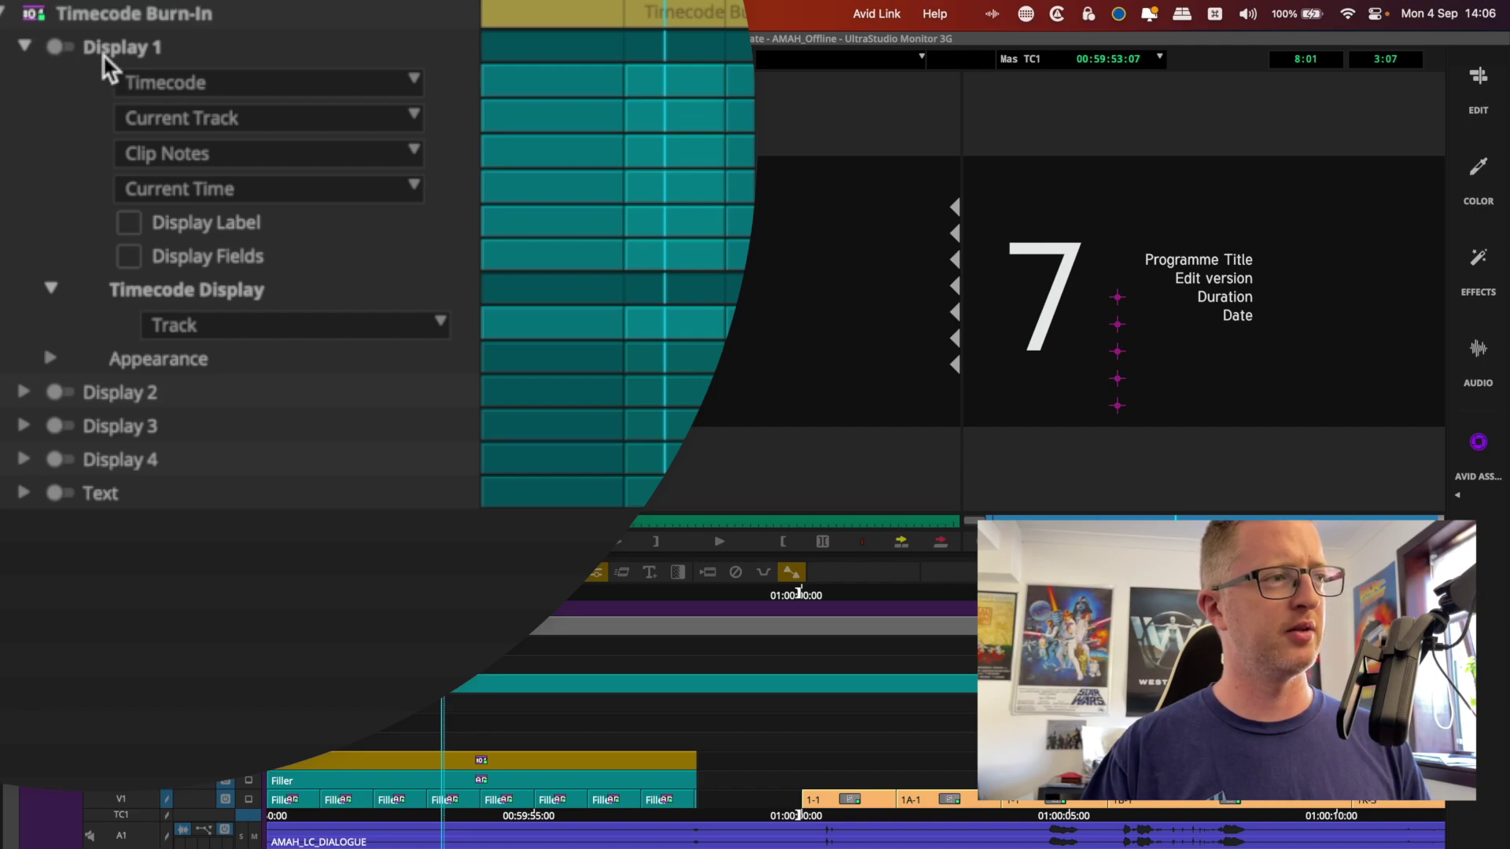
pyautogui.click(63, 48)
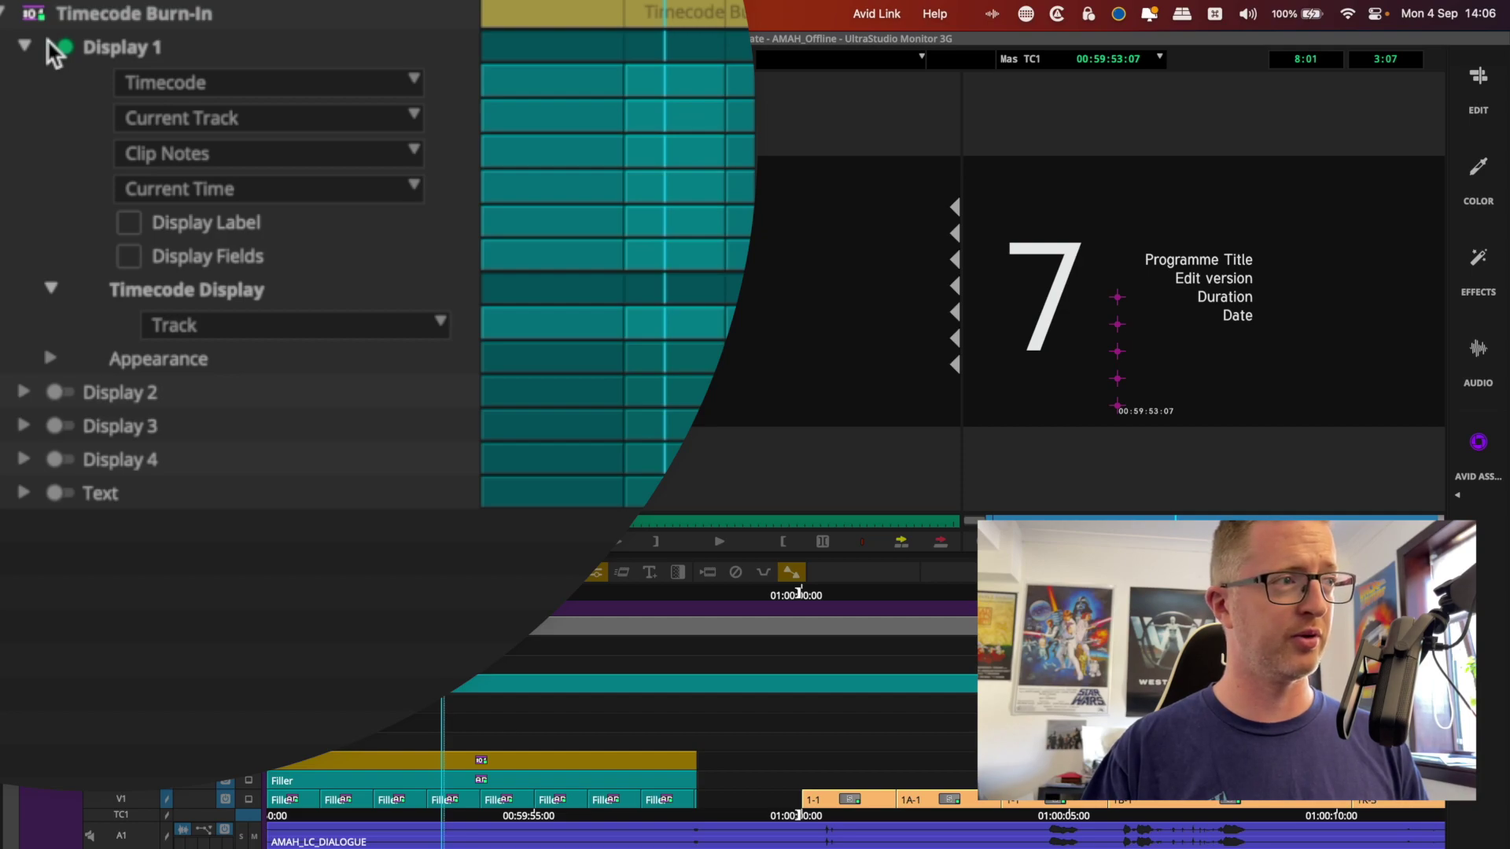
pyautogui.press('super+l')
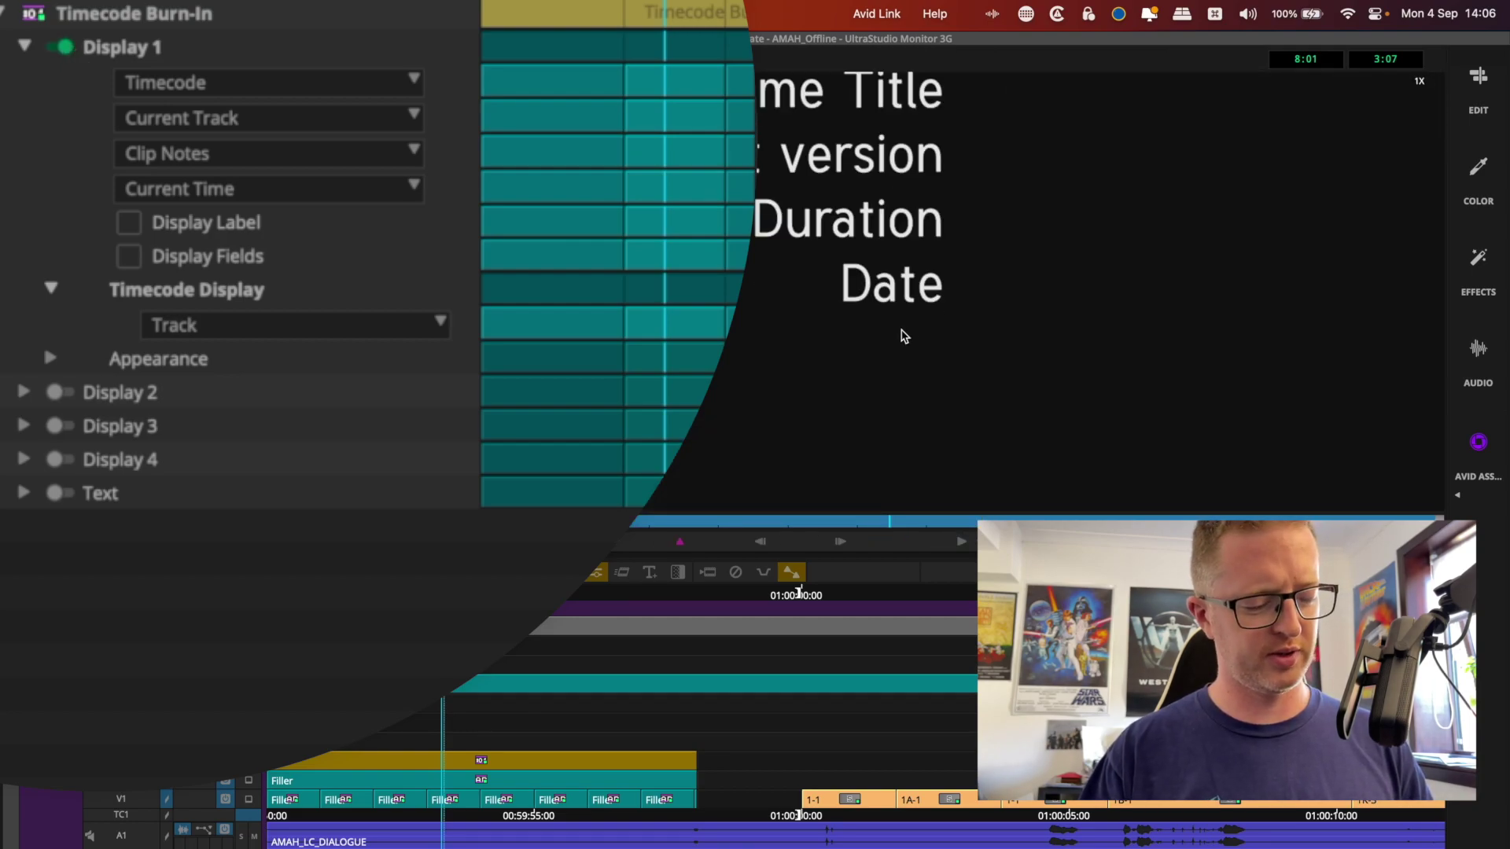
pyautogui.press('super+k')
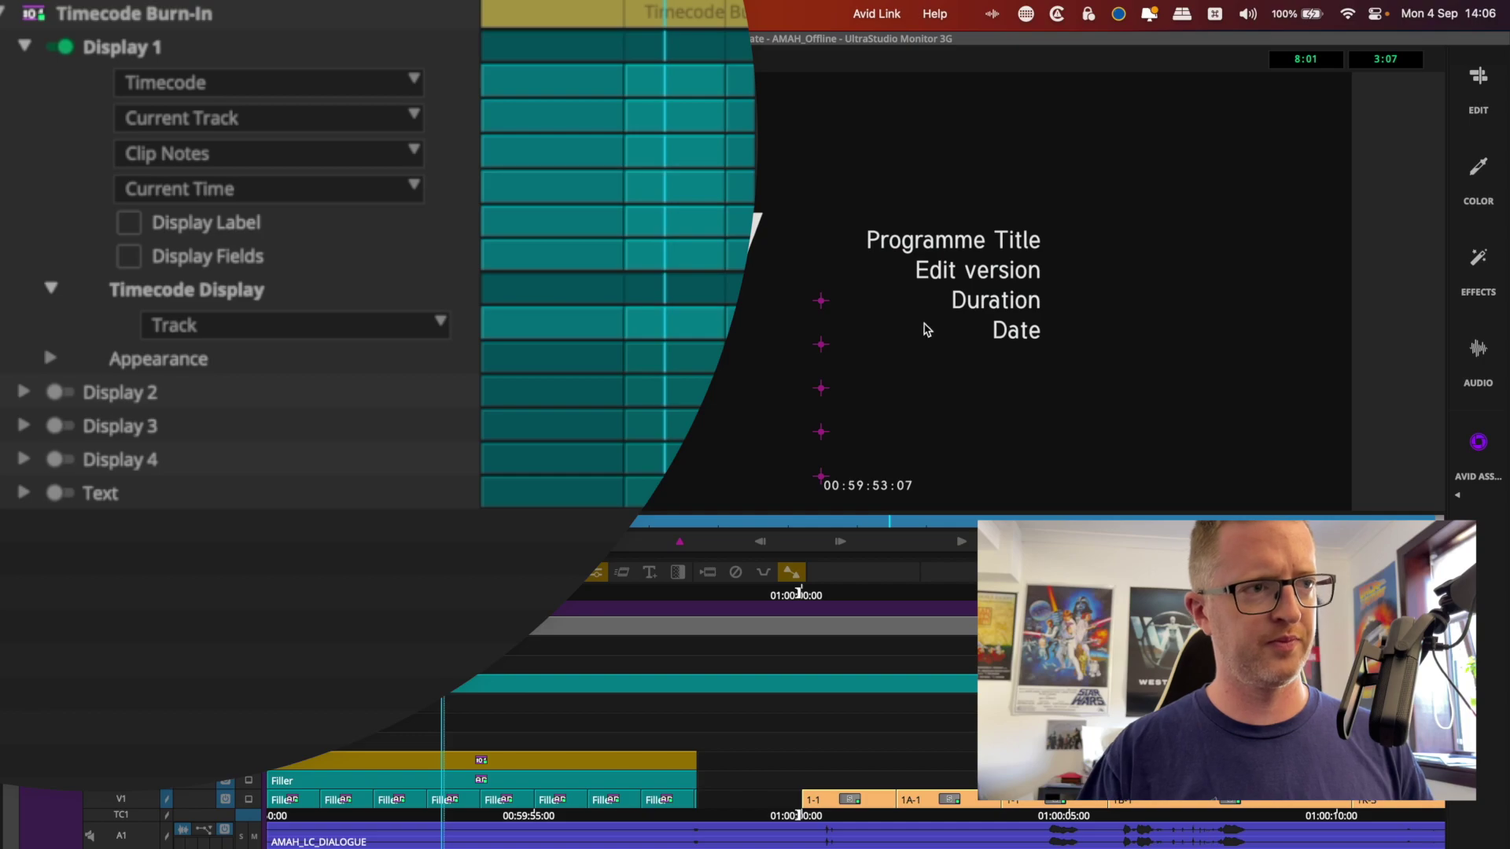
pyautogui.moveTo(823, 477)
pyautogui.mouseDown()
pyautogui.moveTo(1065, 209)
pyautogui.moveTo(1063, 229)
pyautogui.mouseUp()
# Match Display 1 to the SubCap text at a font size of 60 pixels and align it level with Programme Title
pyautogui.click(467, 784)
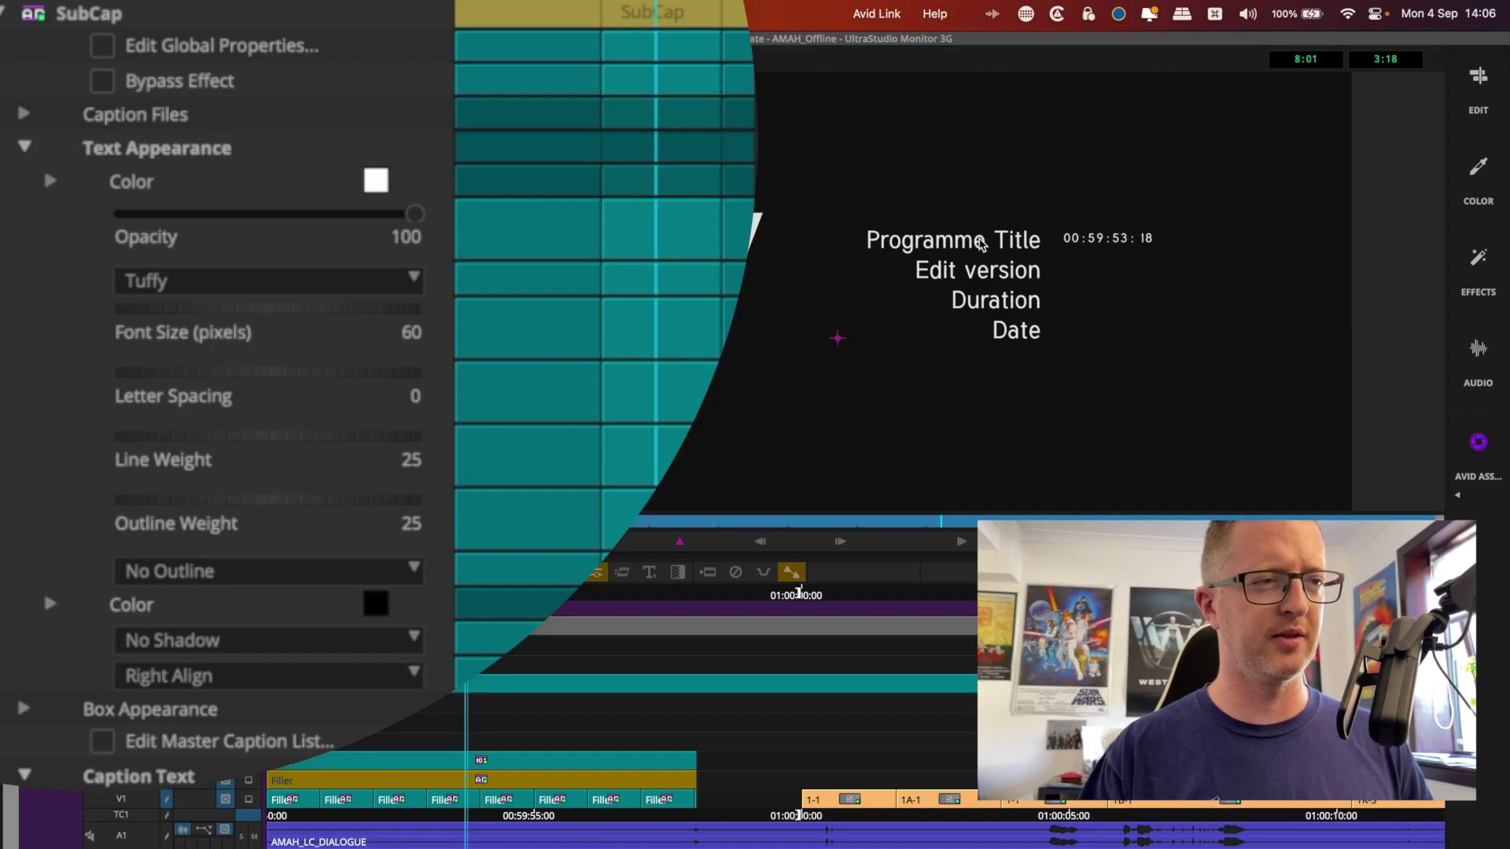
pyautogui.click(472, 772)
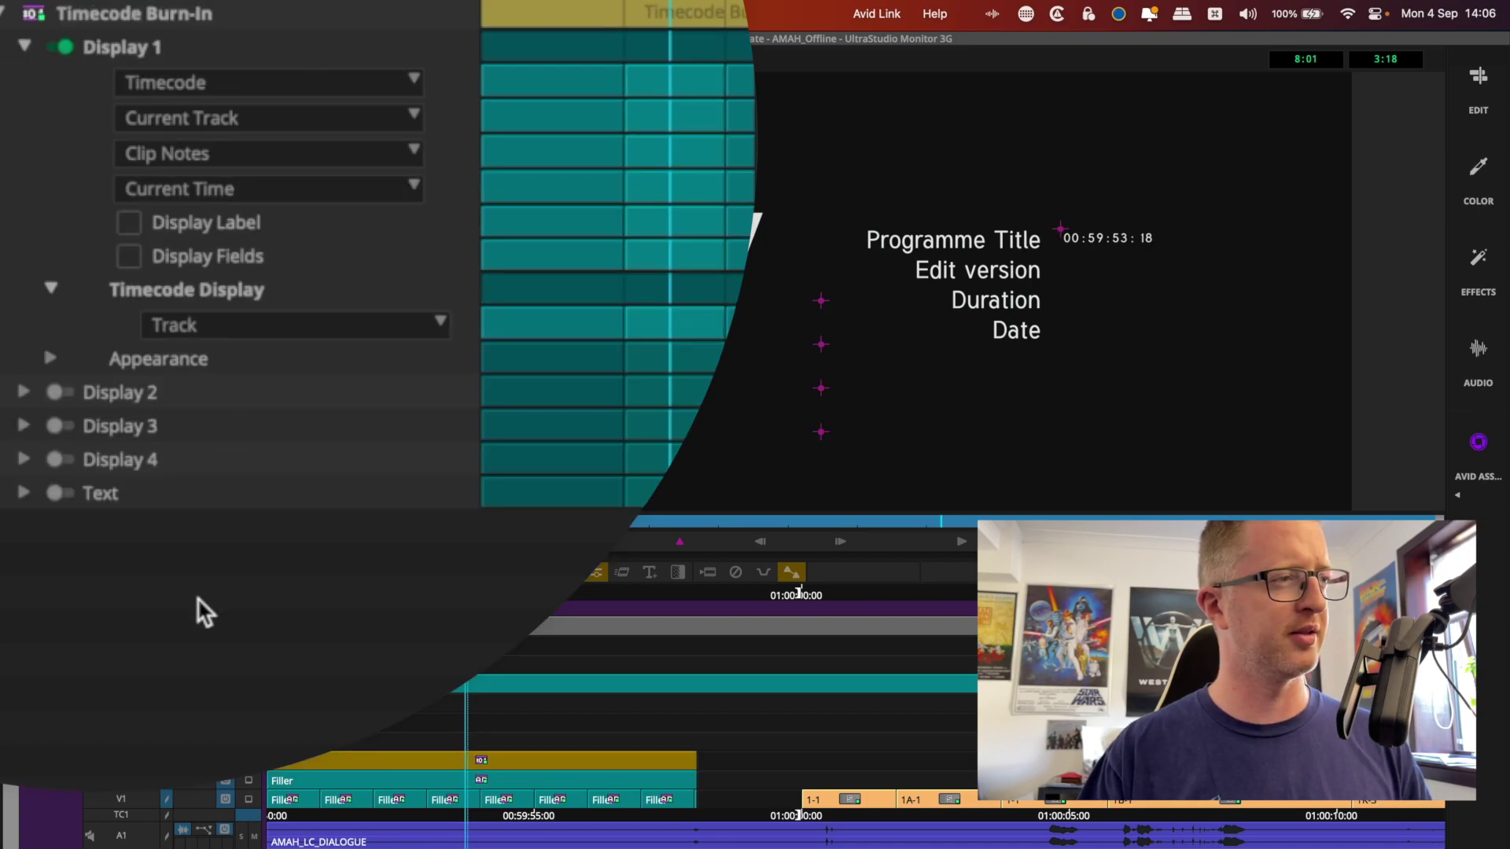
pyautogui.click(51, 358)
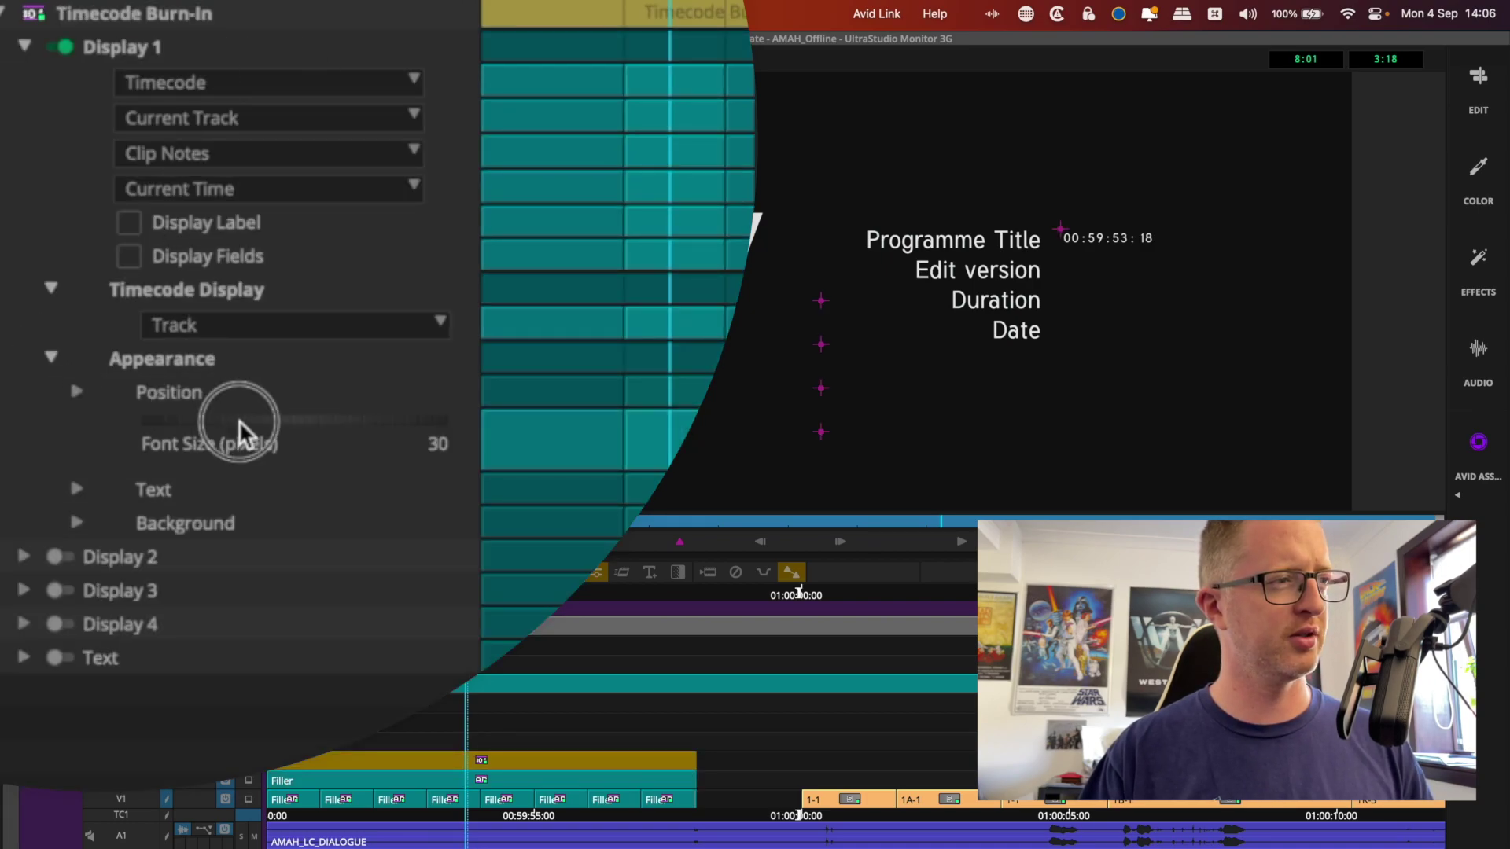
pyautogui.click(239, 421)
pyautogui.write('60')
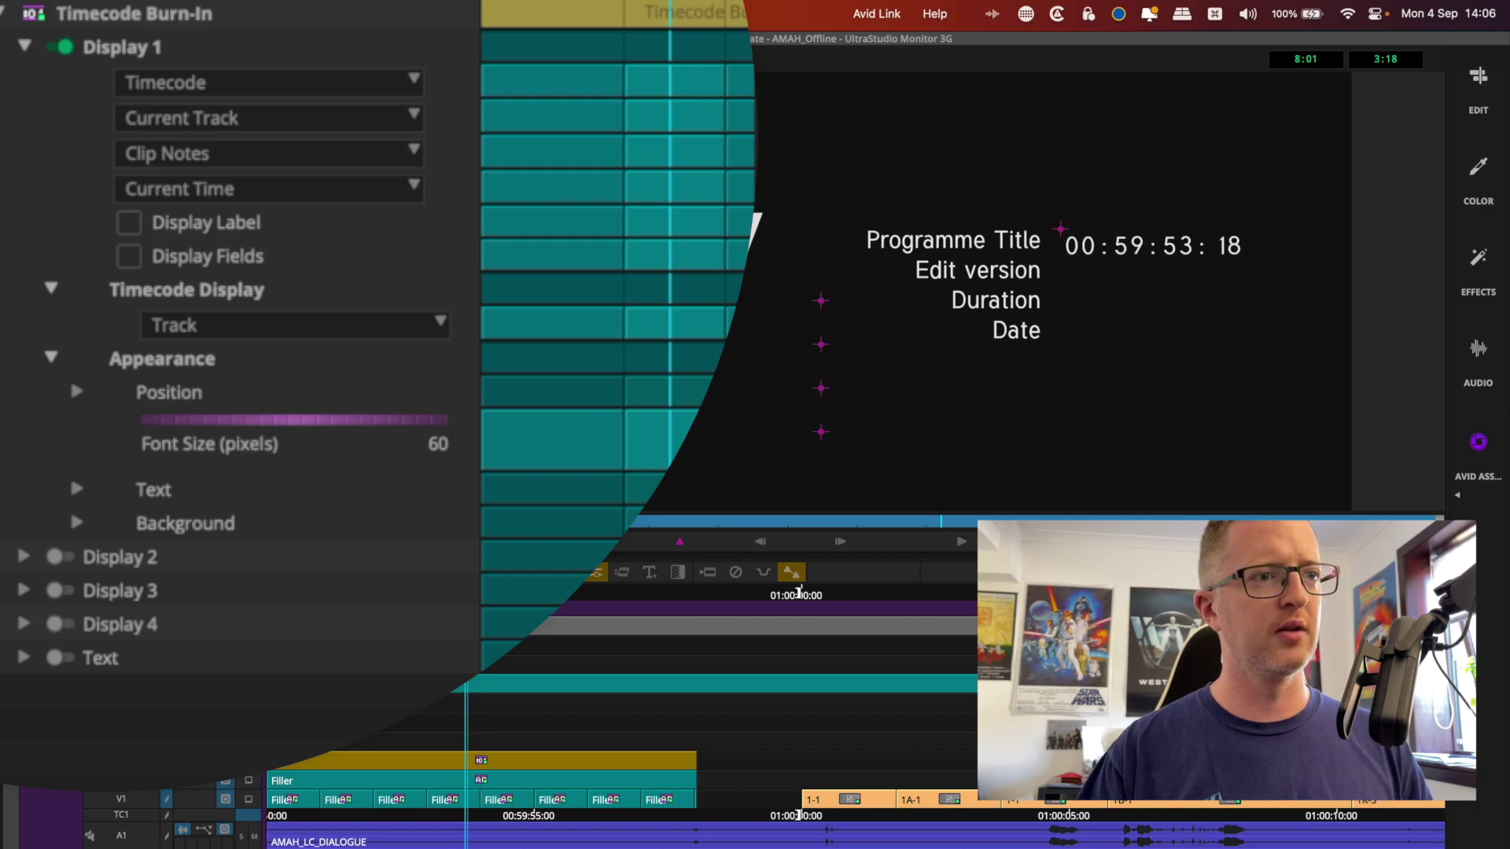
pyautogui.moveTo(1059, 229); pyautogui.dragTo(1060, 224)
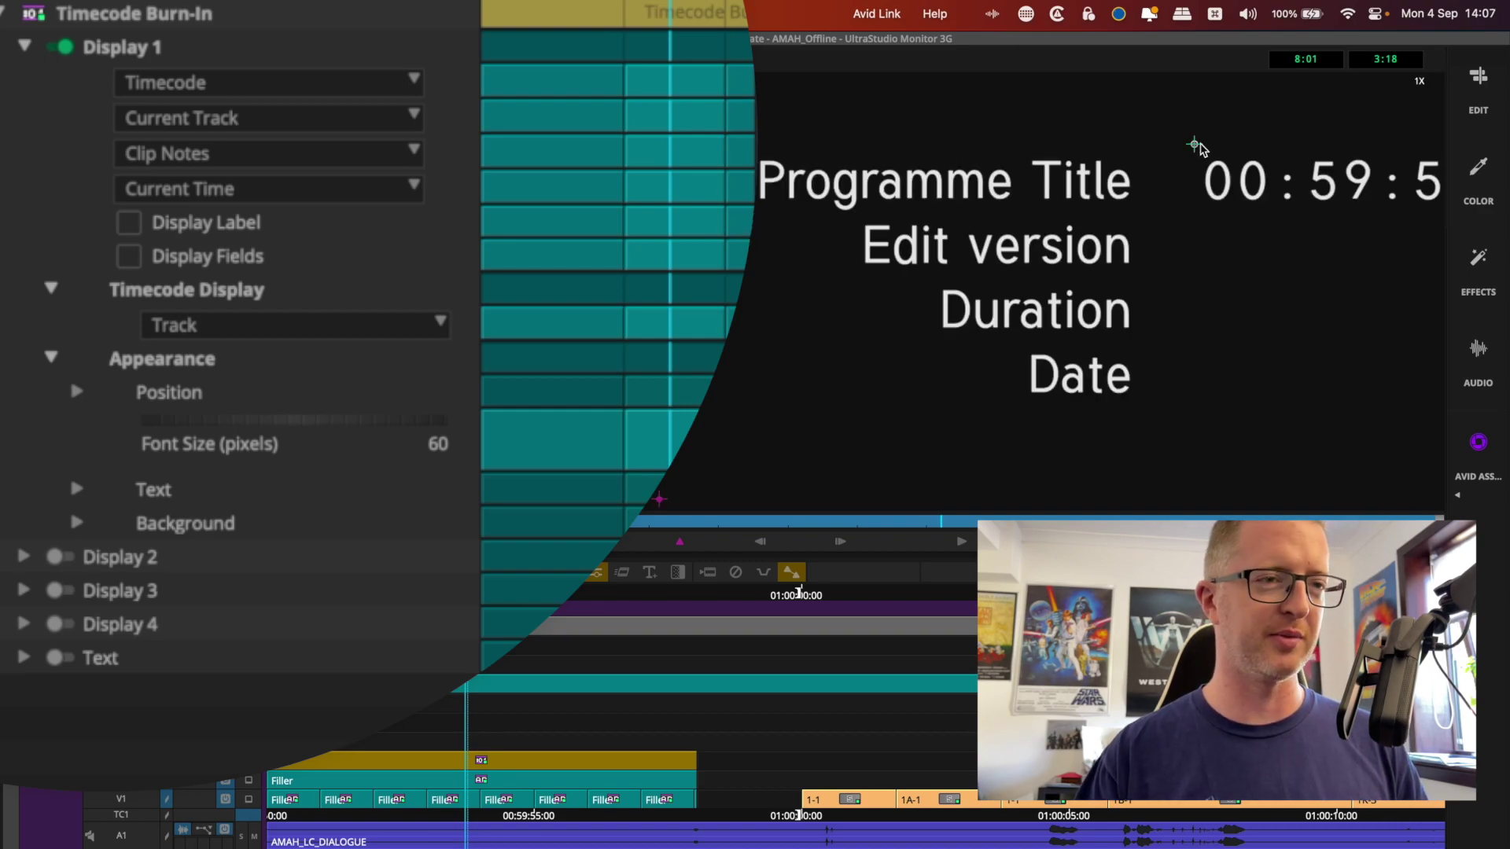
pyautogui.scroll(-2, 1201, 148)
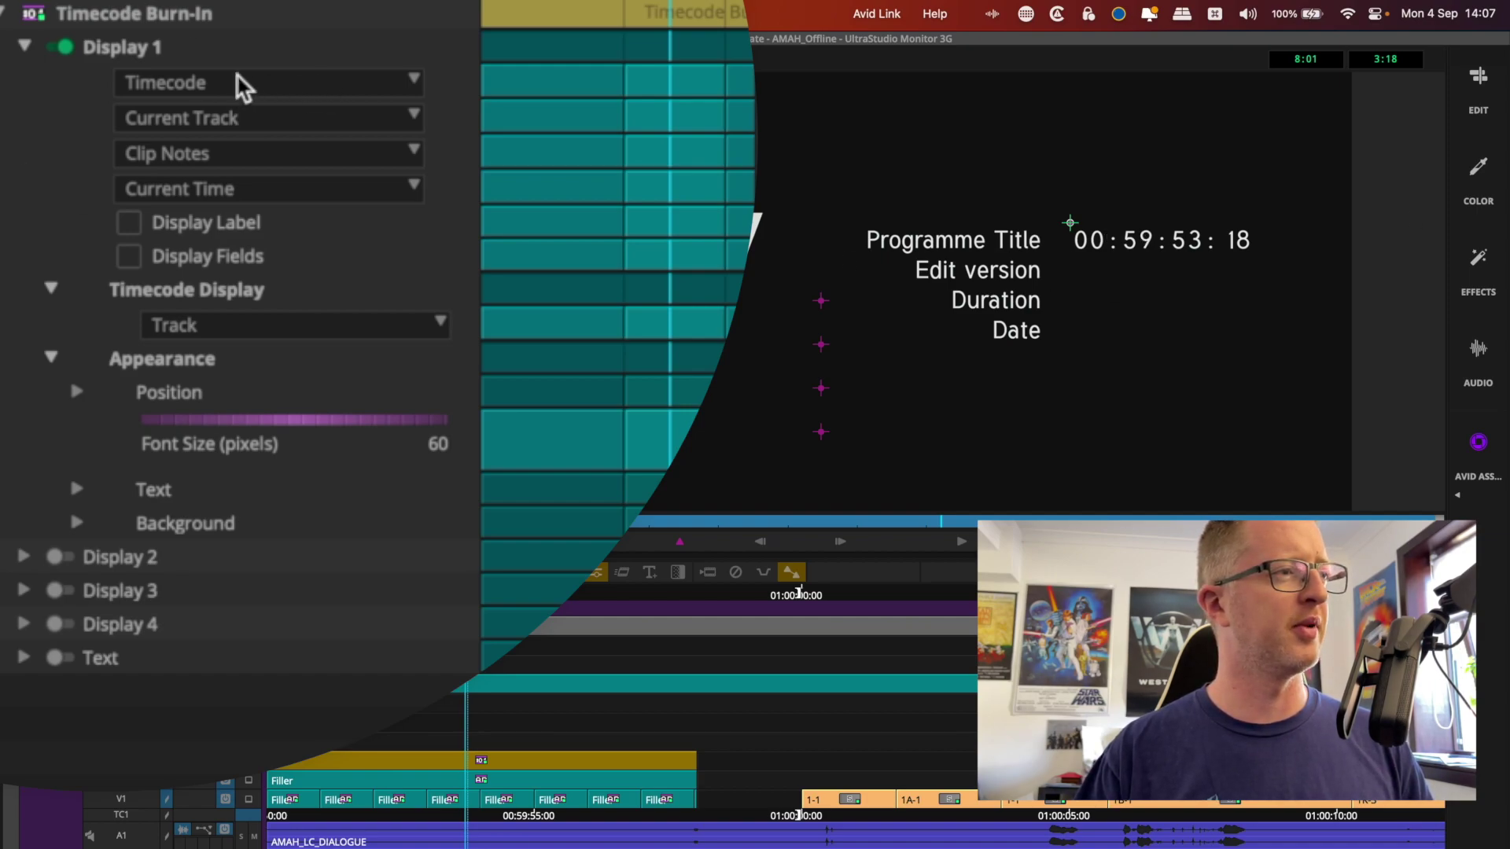
# Set Display 1 to show a Sequence Bin Column, with Custom Property as the column
pyautogui.click(214, 77)
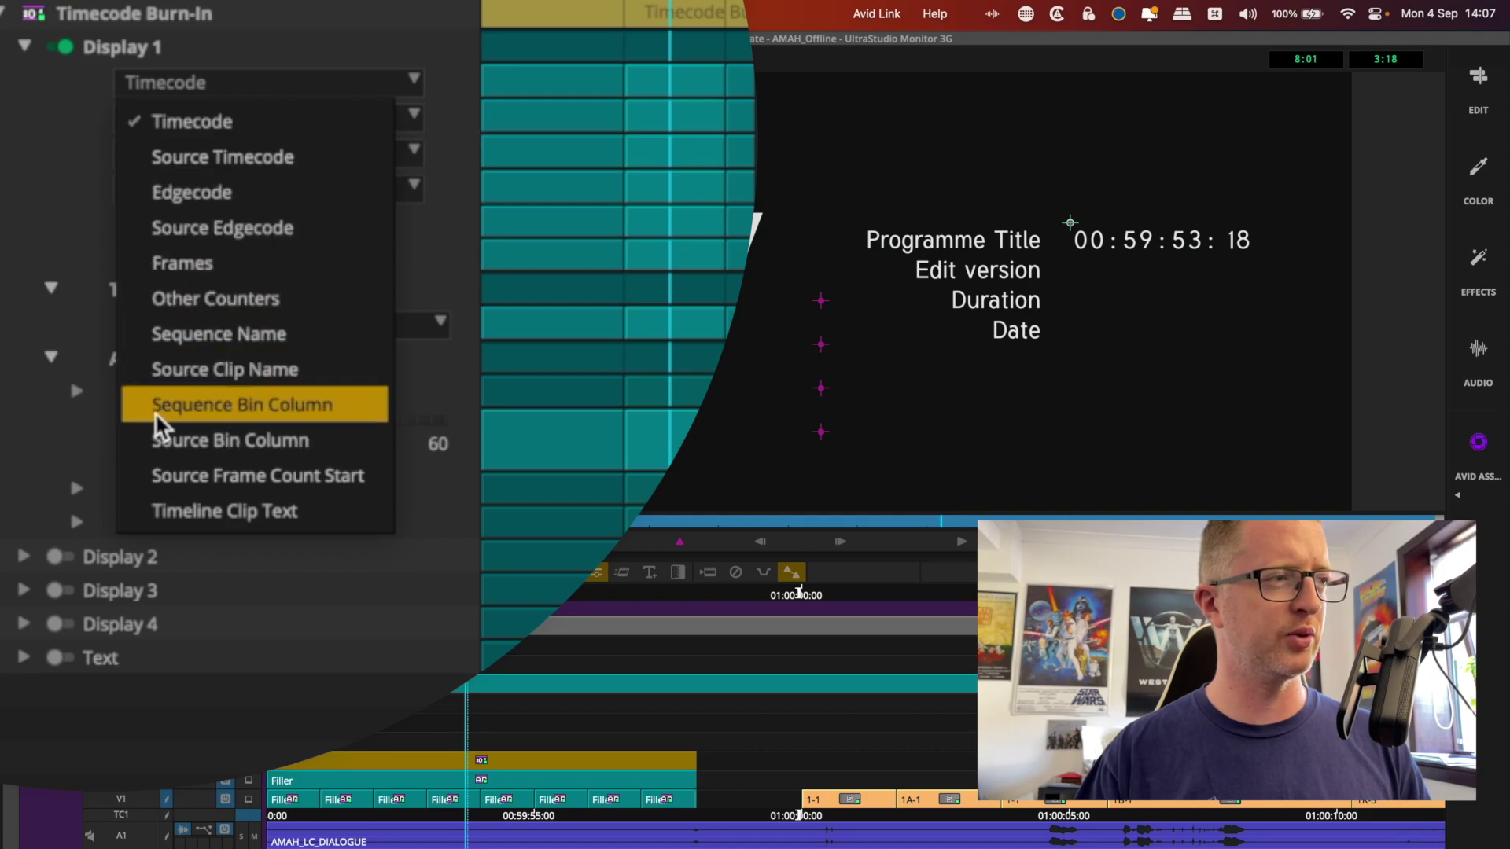
pyautogui.click(229, 403)
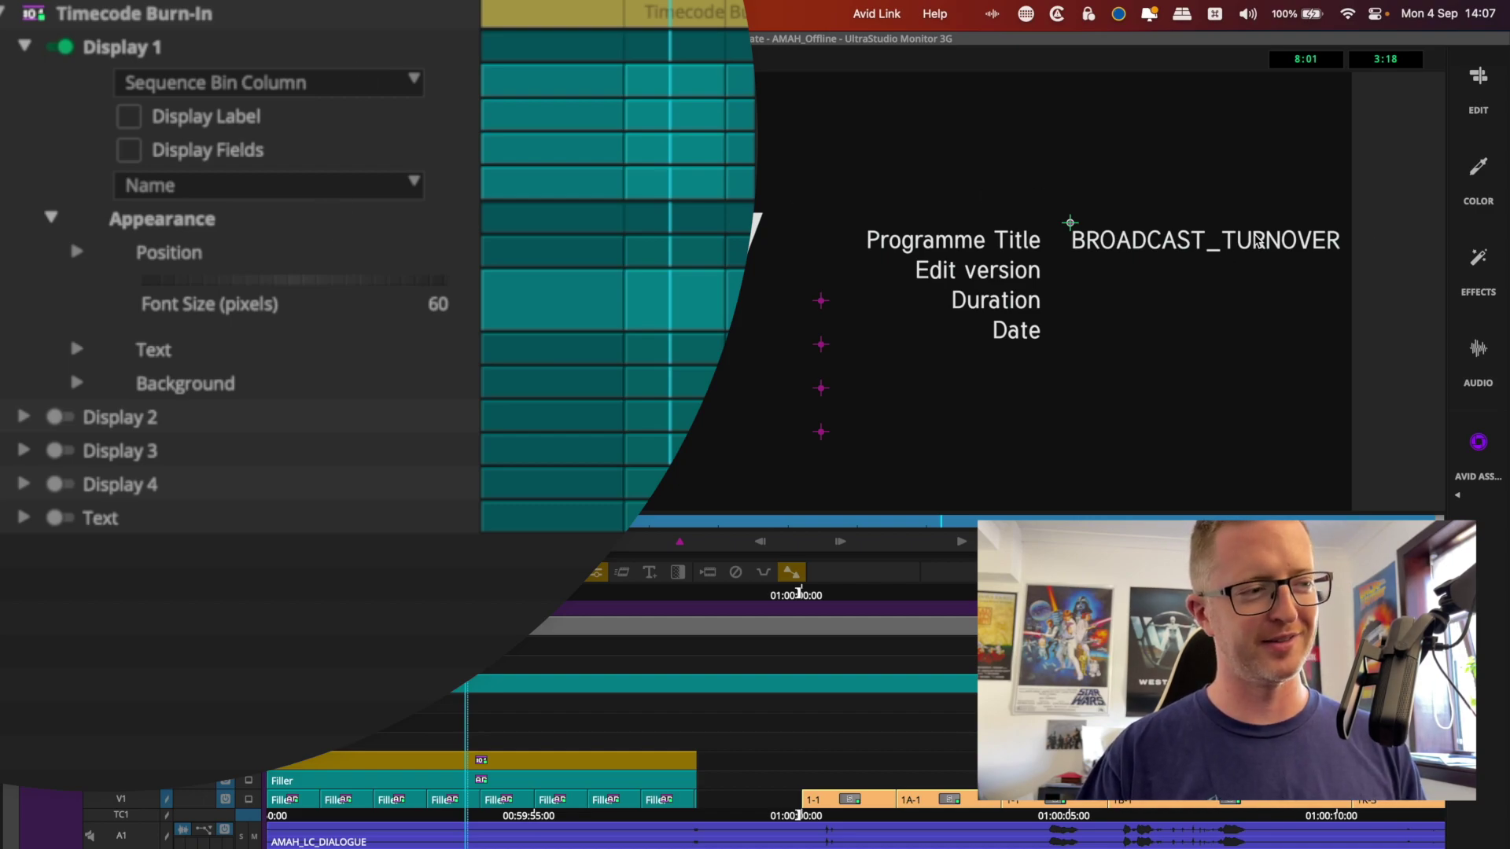
pyautogui.click(354, 185)
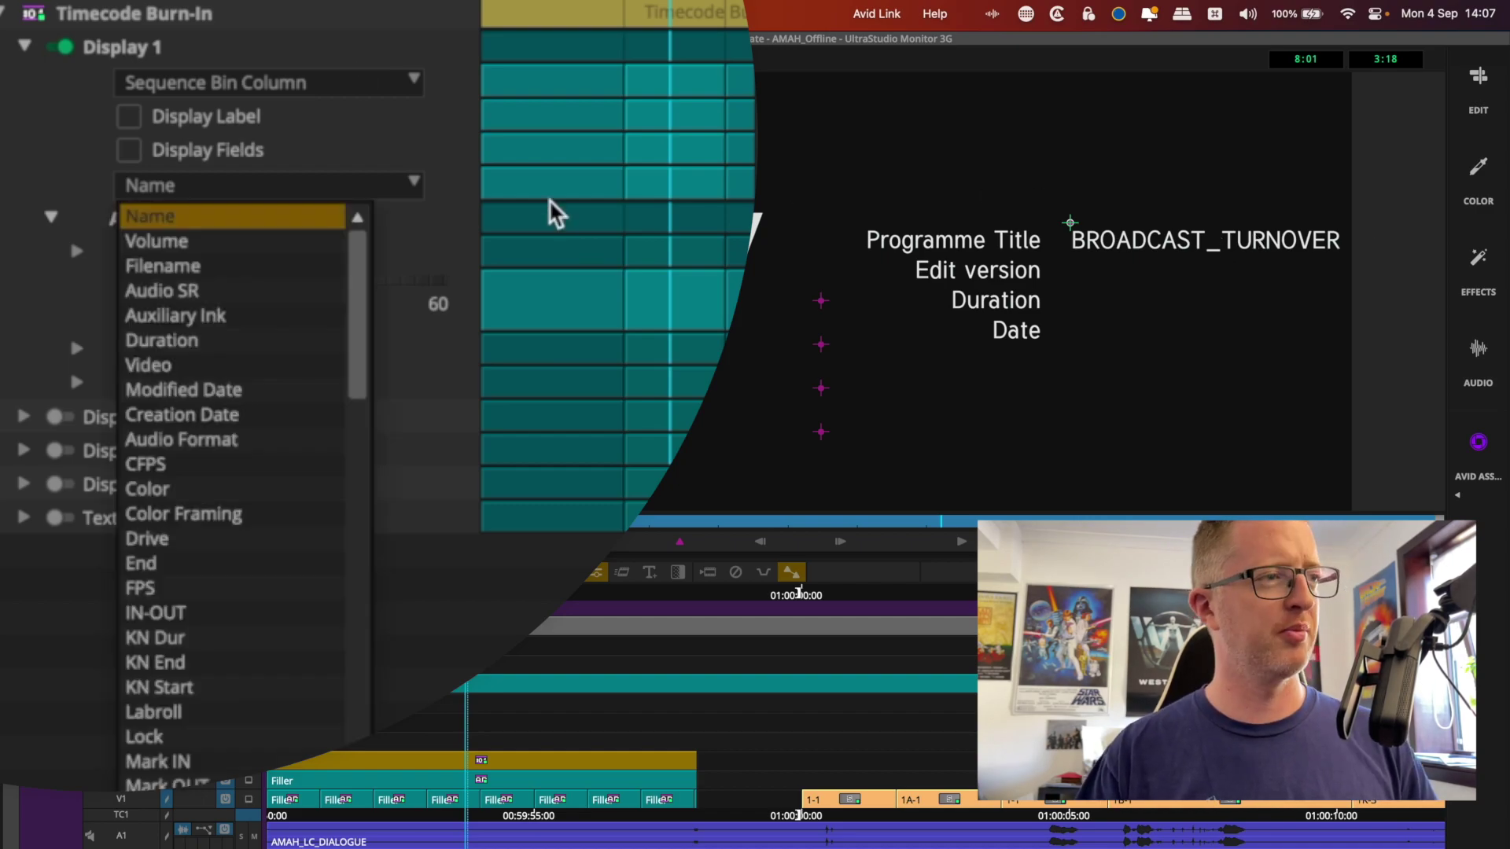
pyautogui.click(436, 214)
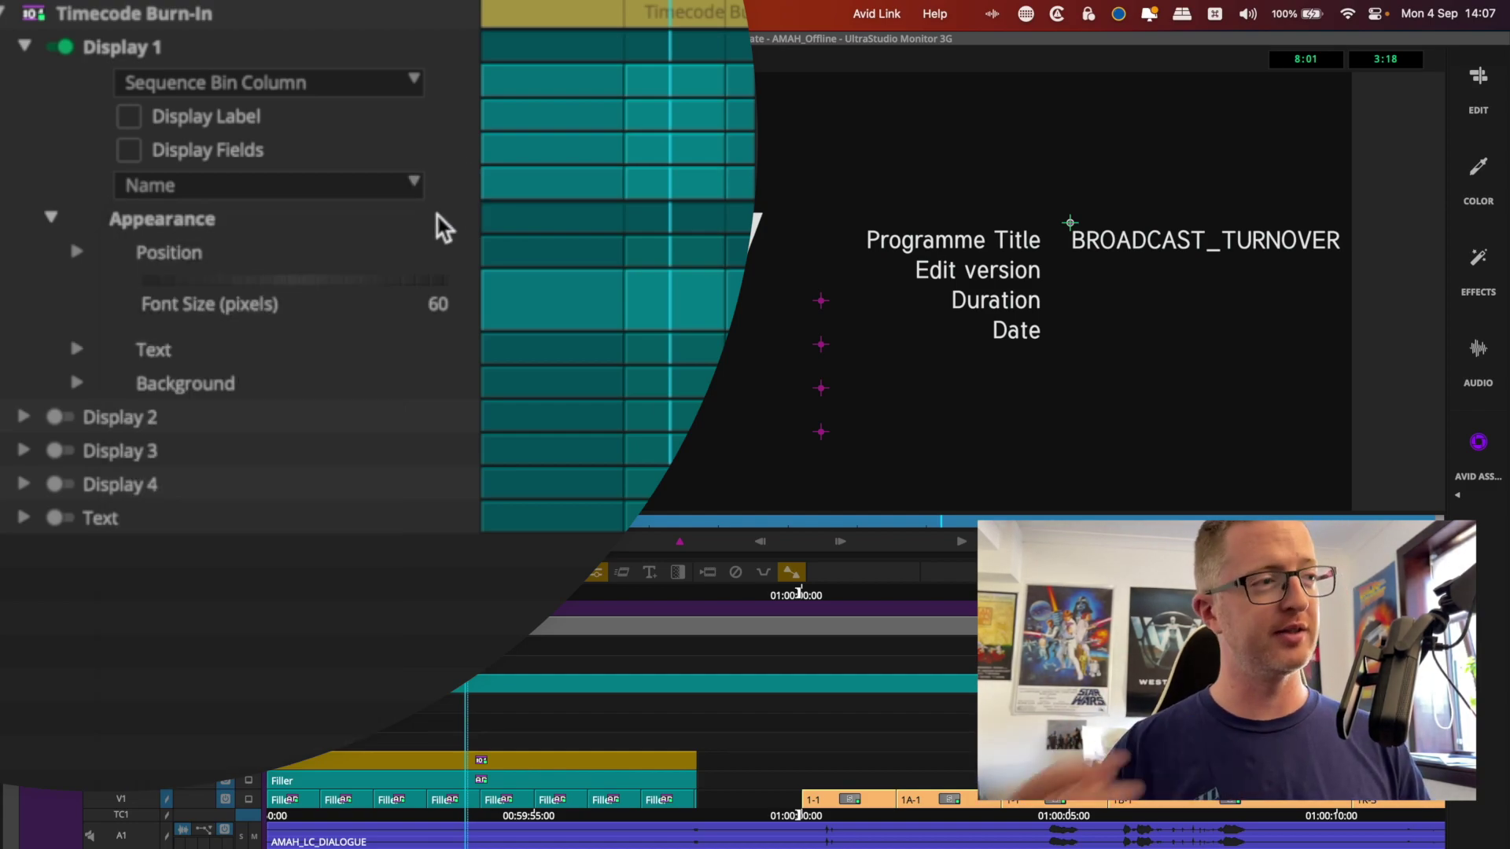
pyautogui.click(358, 189)
pyautogui.moveTo(356, 271); pyautogui.dragTo(351, 404)
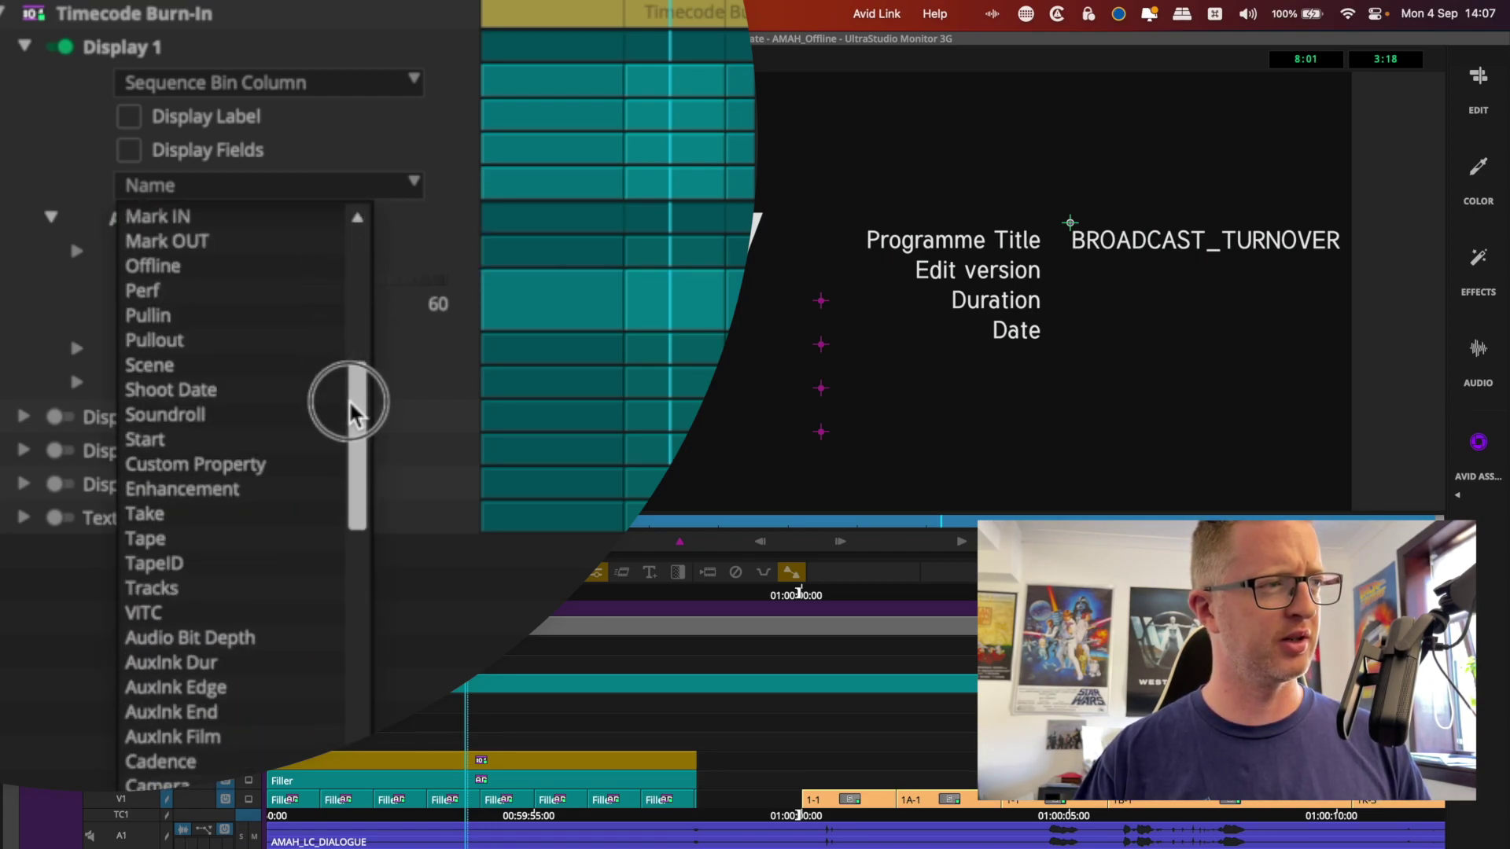
pyautogui.click(259, 466)
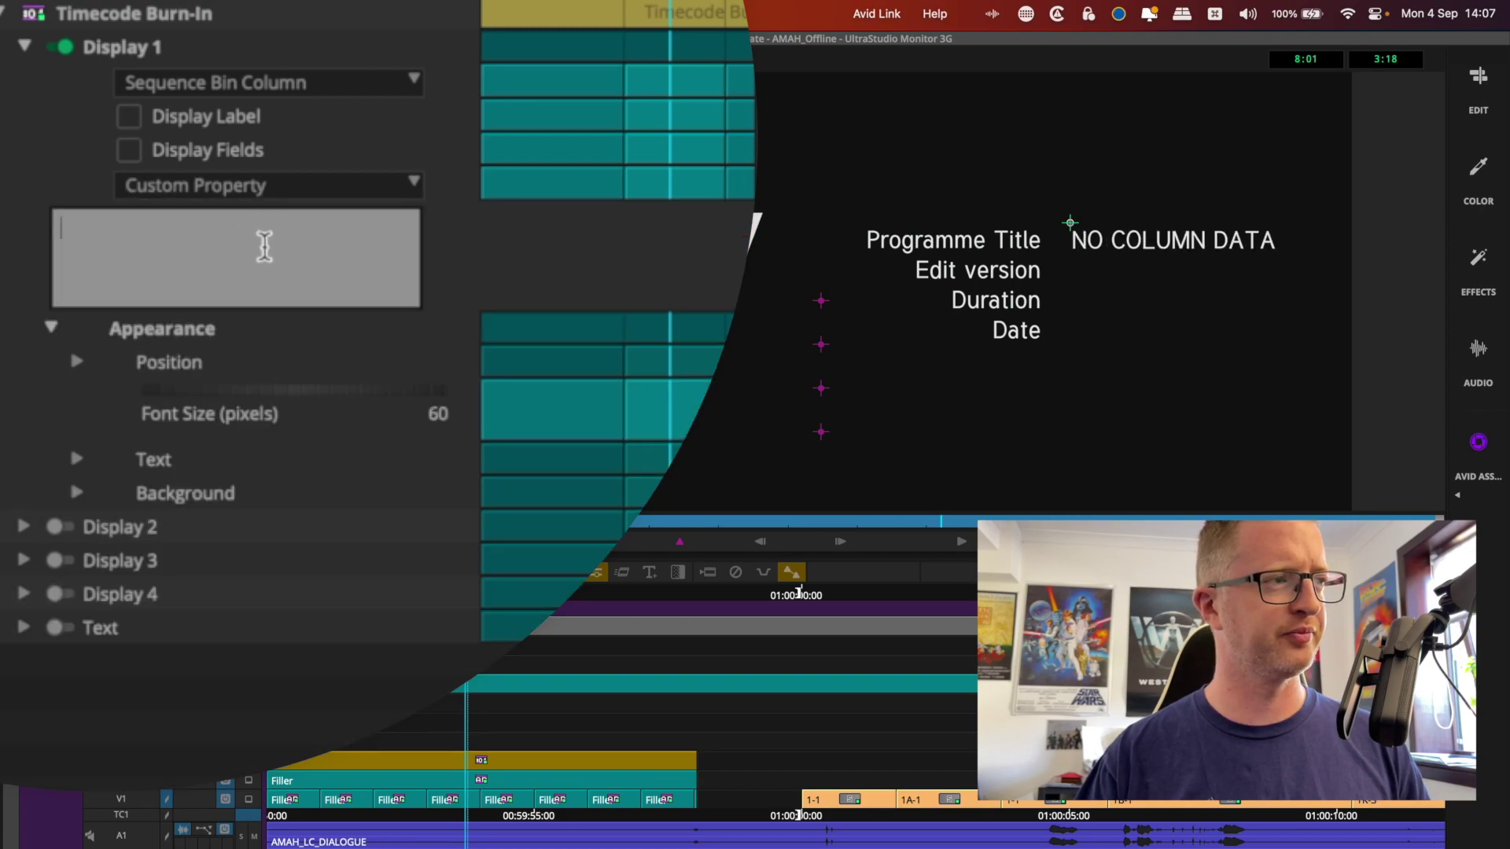
# Enter "Ep No and Title" as Display 1's custom property, checking the exact column name against the TEMP bin
pyautogui.click(197, 252)
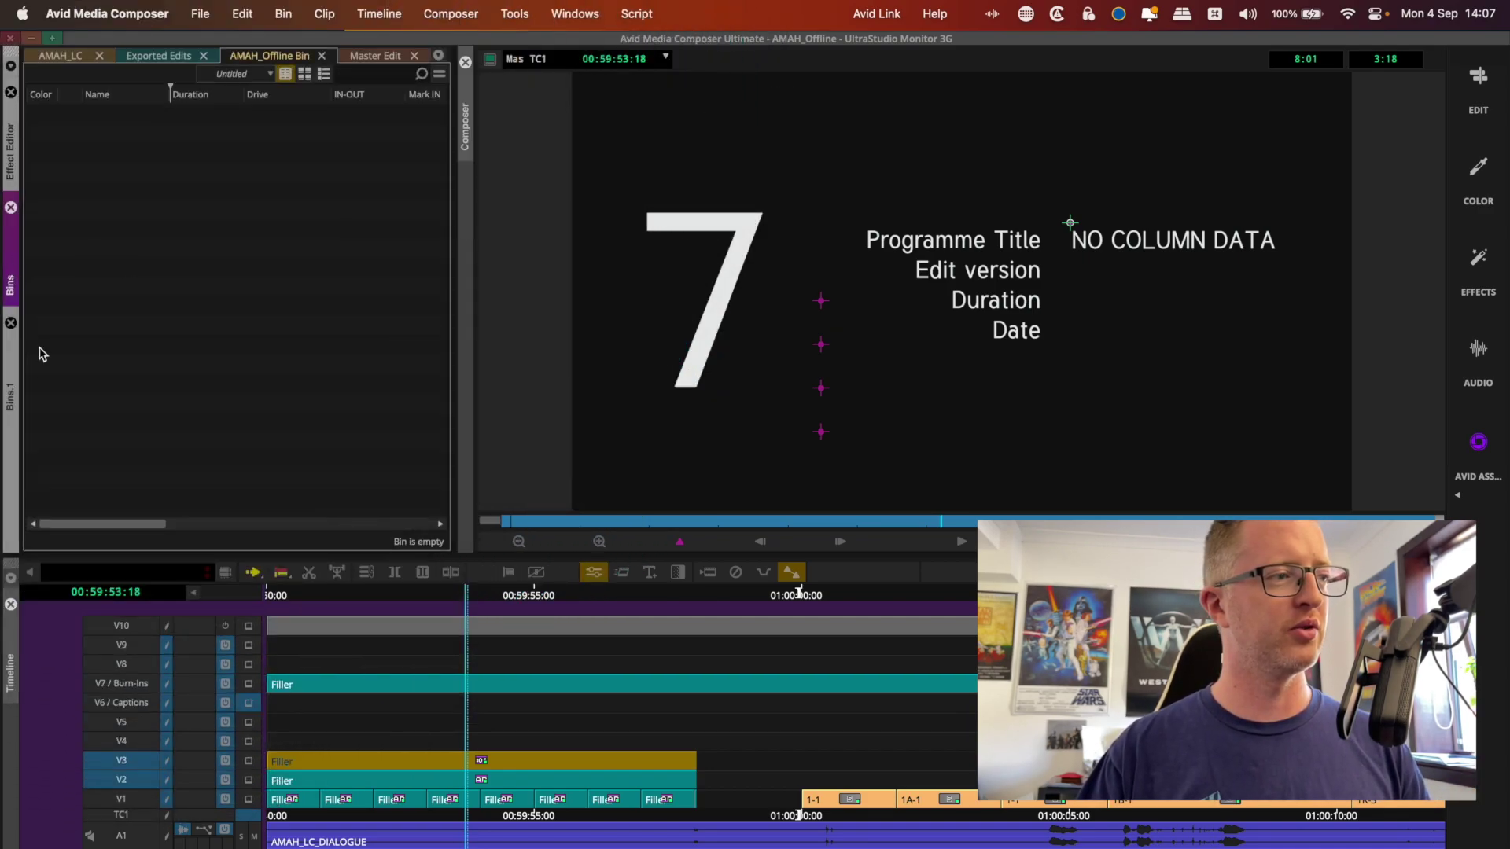
pyautogui.click(13, 378)
pyautogui.moveTo(103, 525); pyautogui.dragTo(204, 526)
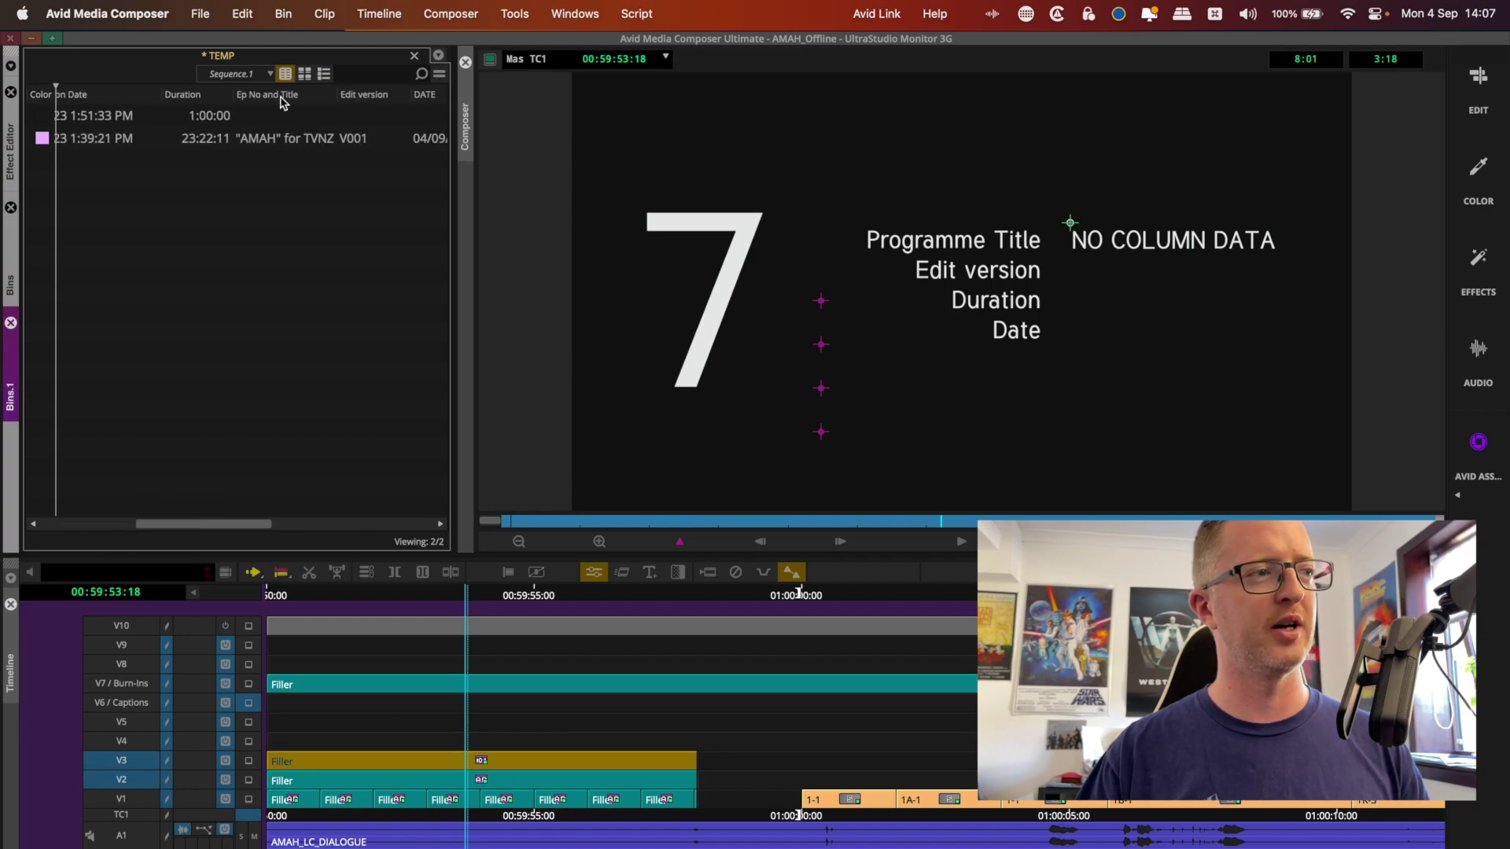
pyautogui.click(10, 135)
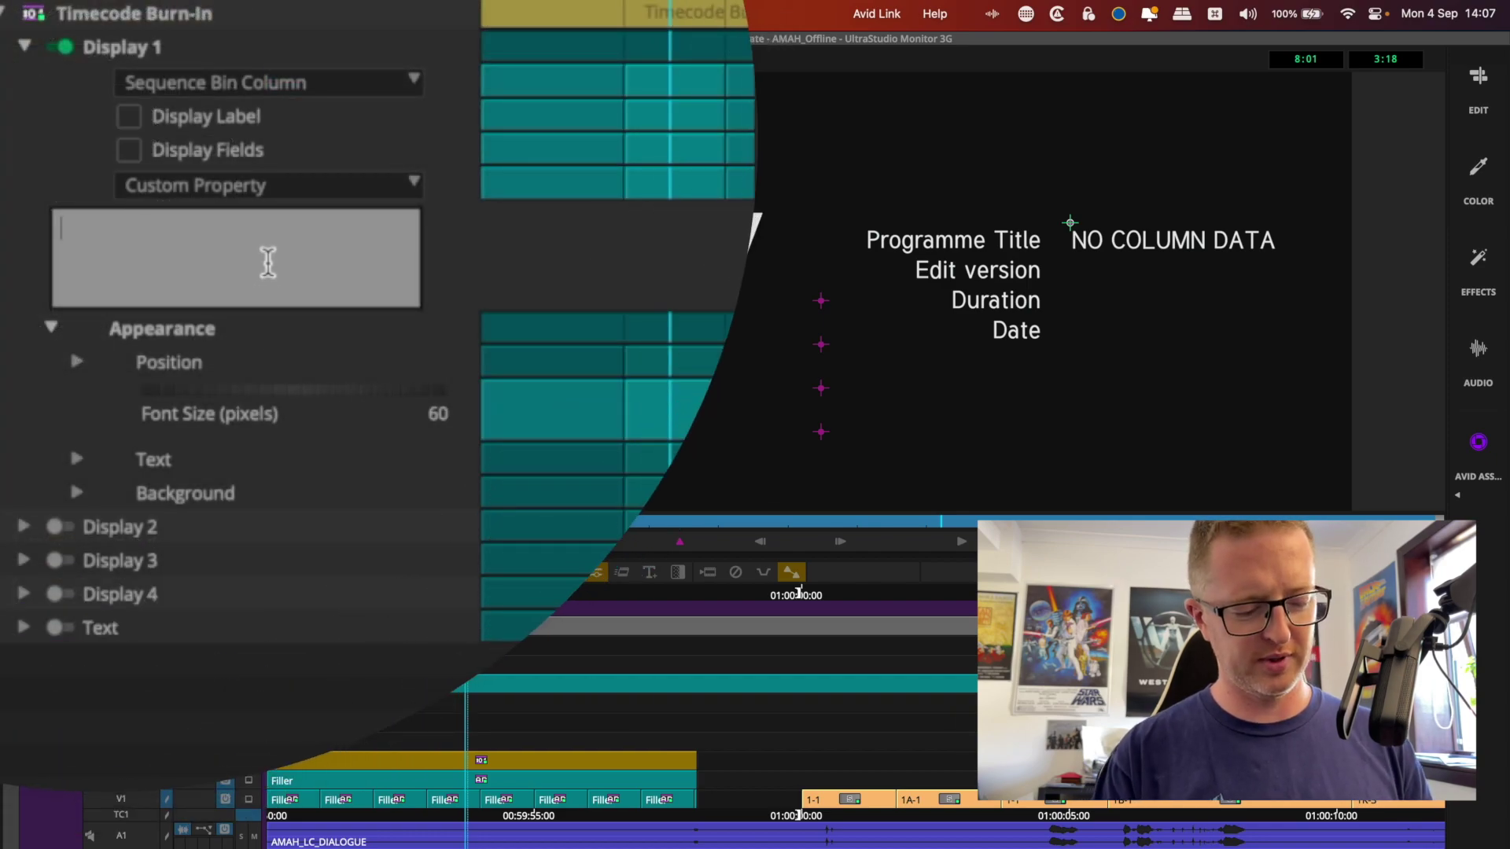
pyautogui.write('Ep No ')
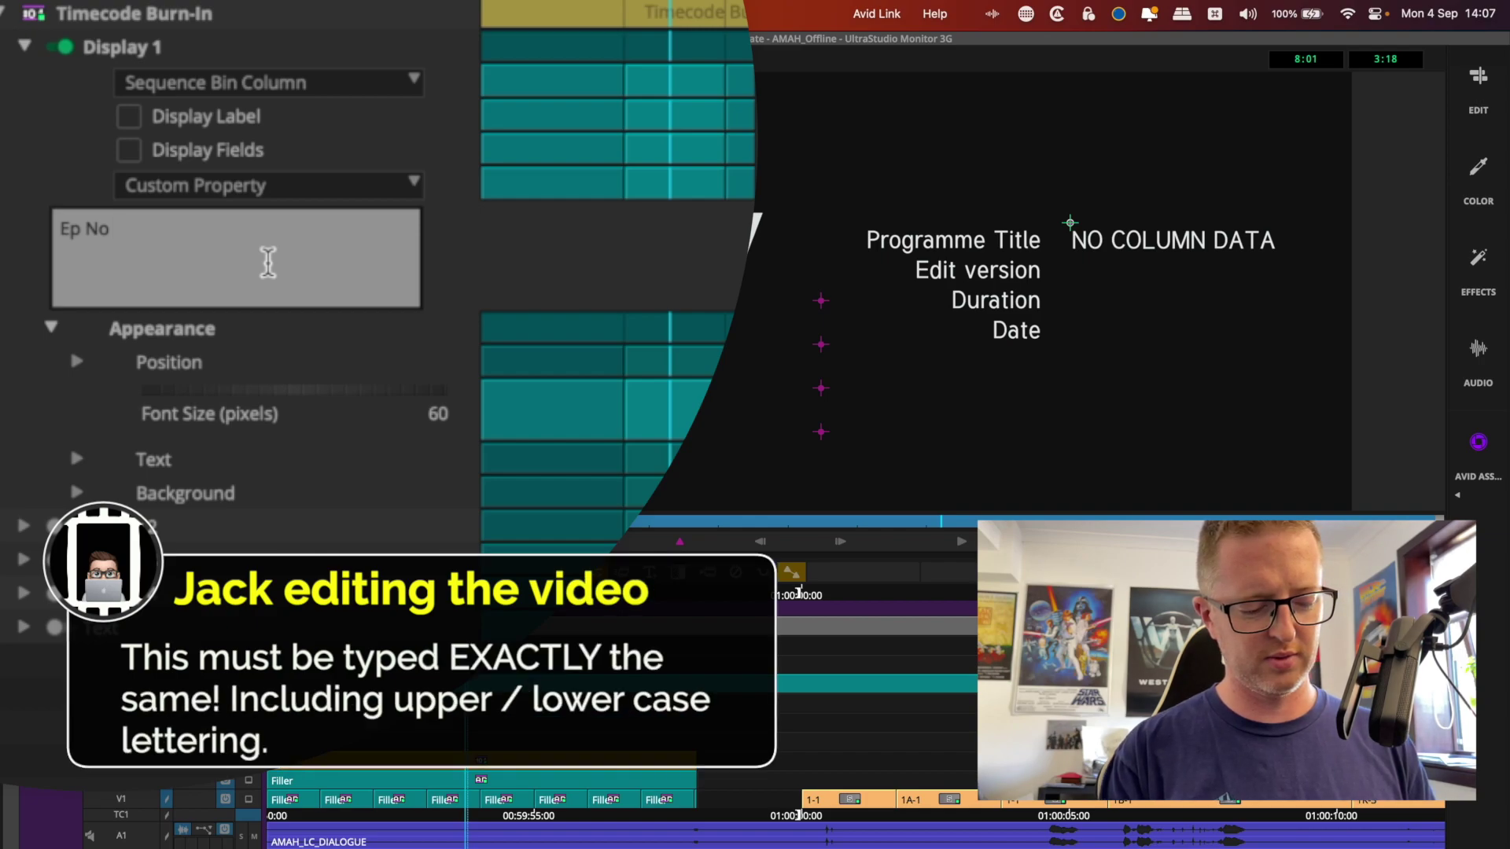
pyautogui.write('and Ti')
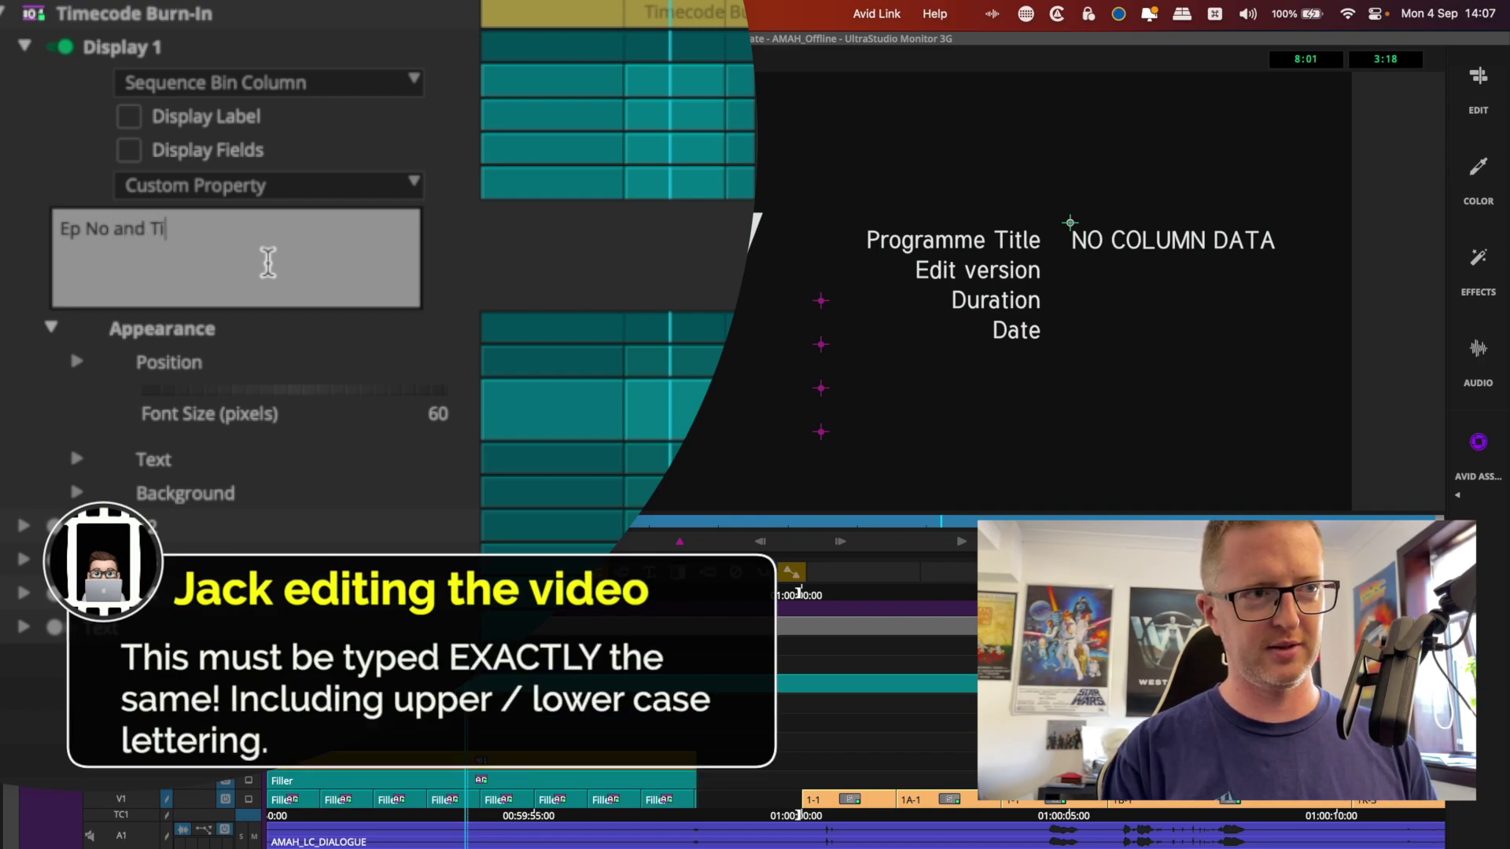
pyautogui.write('tle')
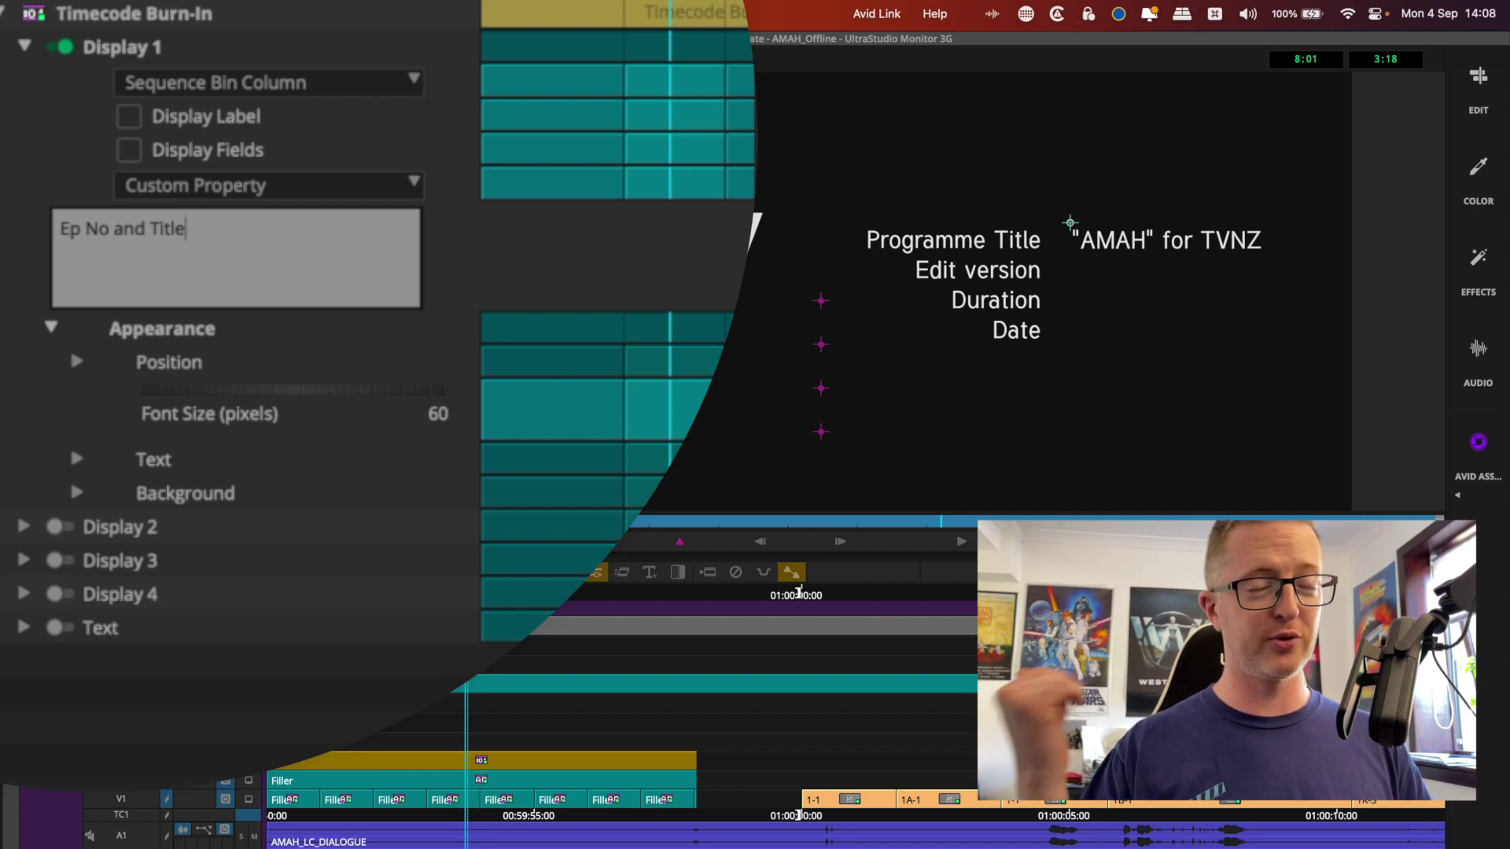
# Set Display 2 of the Timecode Burn-In effect to show a Sequence Bin Column, with Custom Property as the column
pyautogui.click(23, 49)
pyautogui.click(24, 80)
pyautogui.click(209, 117)
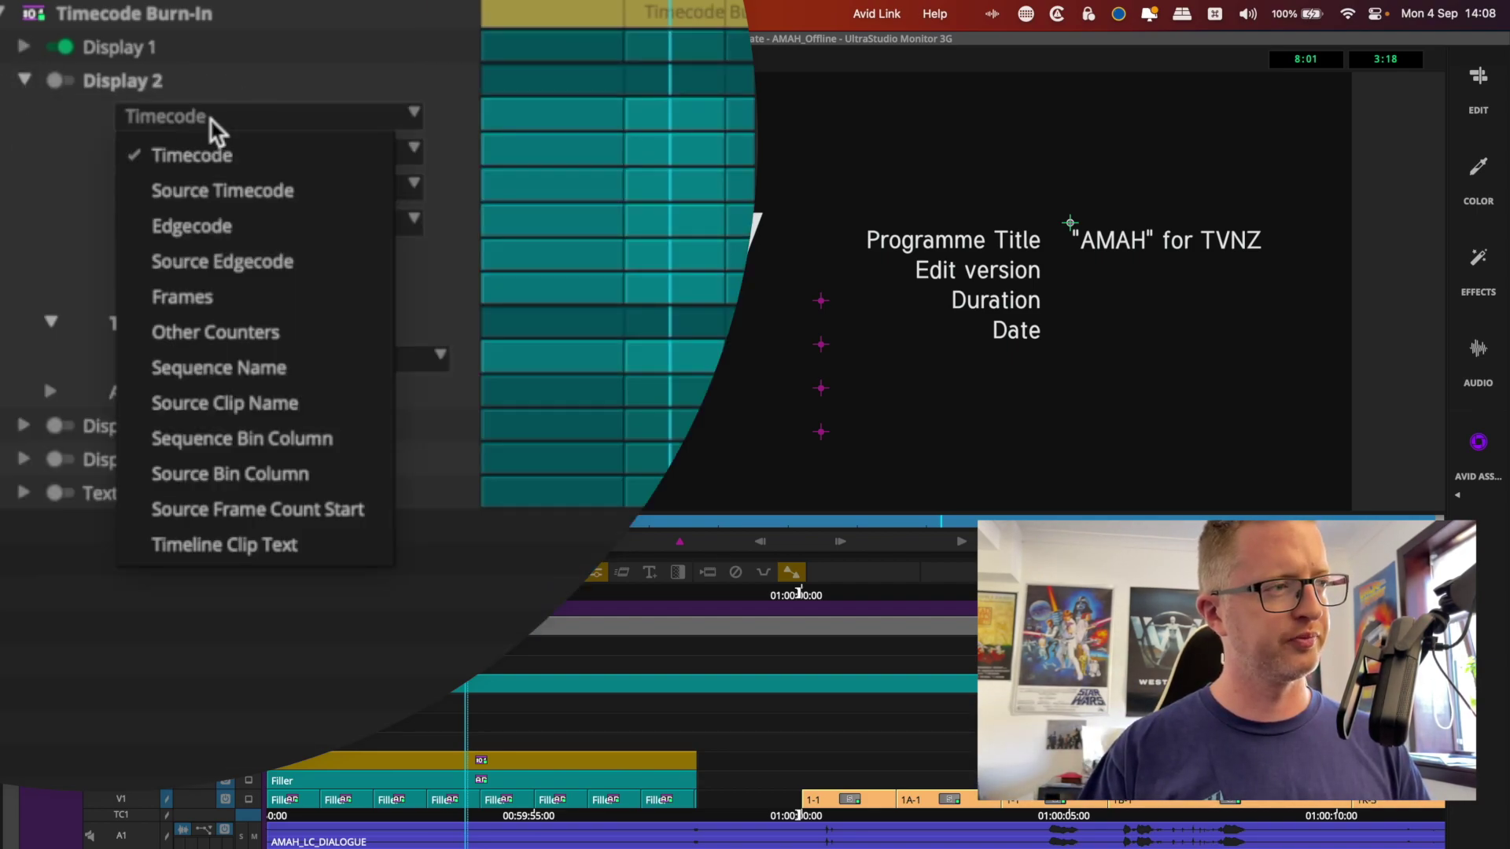
pyautogui.click(335, 439)
pyautogui.click(338, 440)
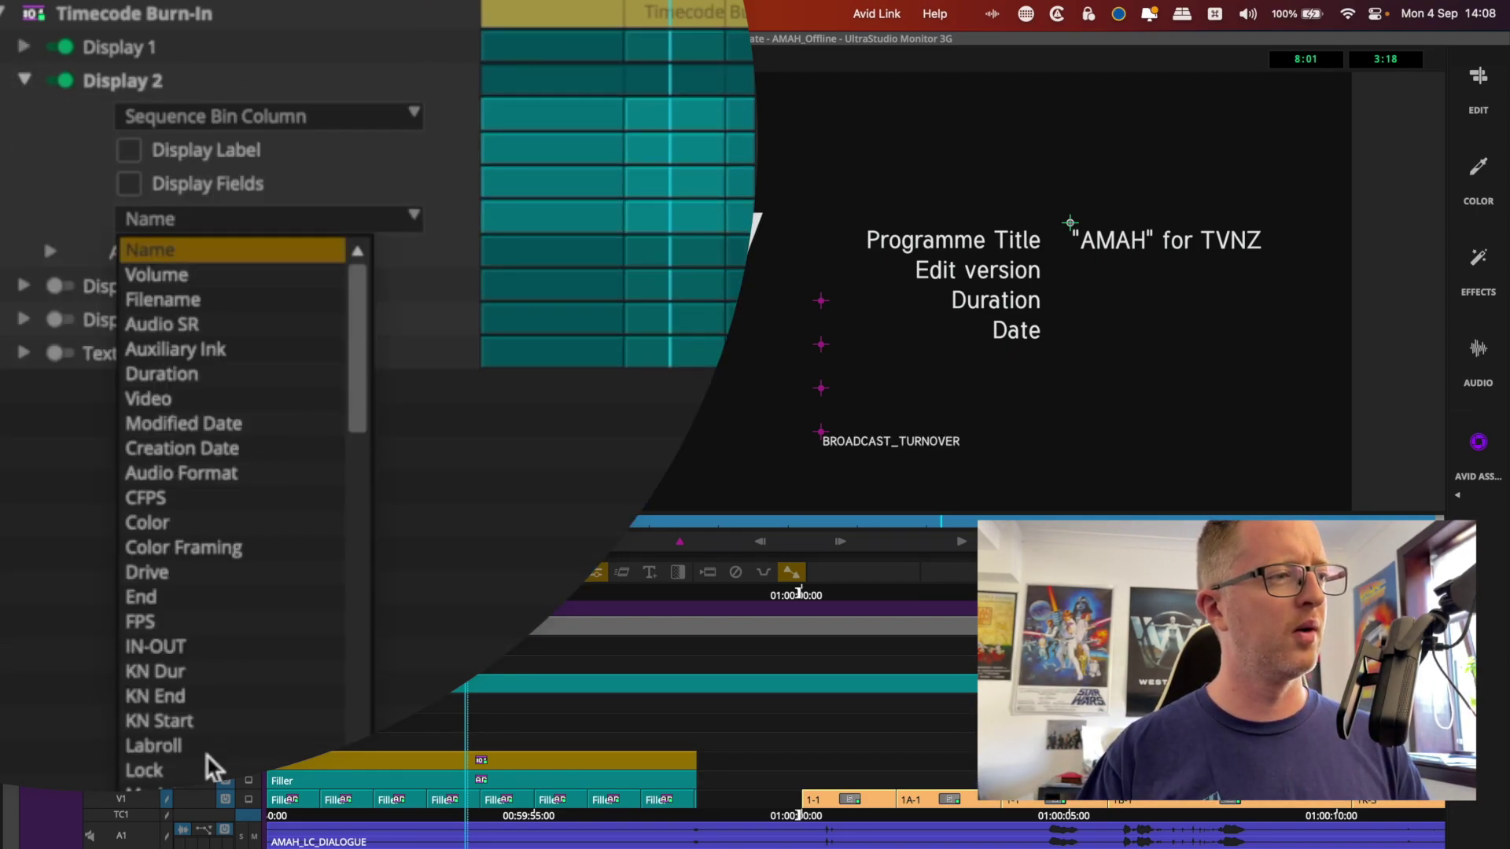
pyautogui.scroll(-4, 232, 511)
pyautogui.click(334, 295)
# Enter "Edit version" as Display 2's custom property, matching the capitalisation of the bin column
pyautogui.write('Version')
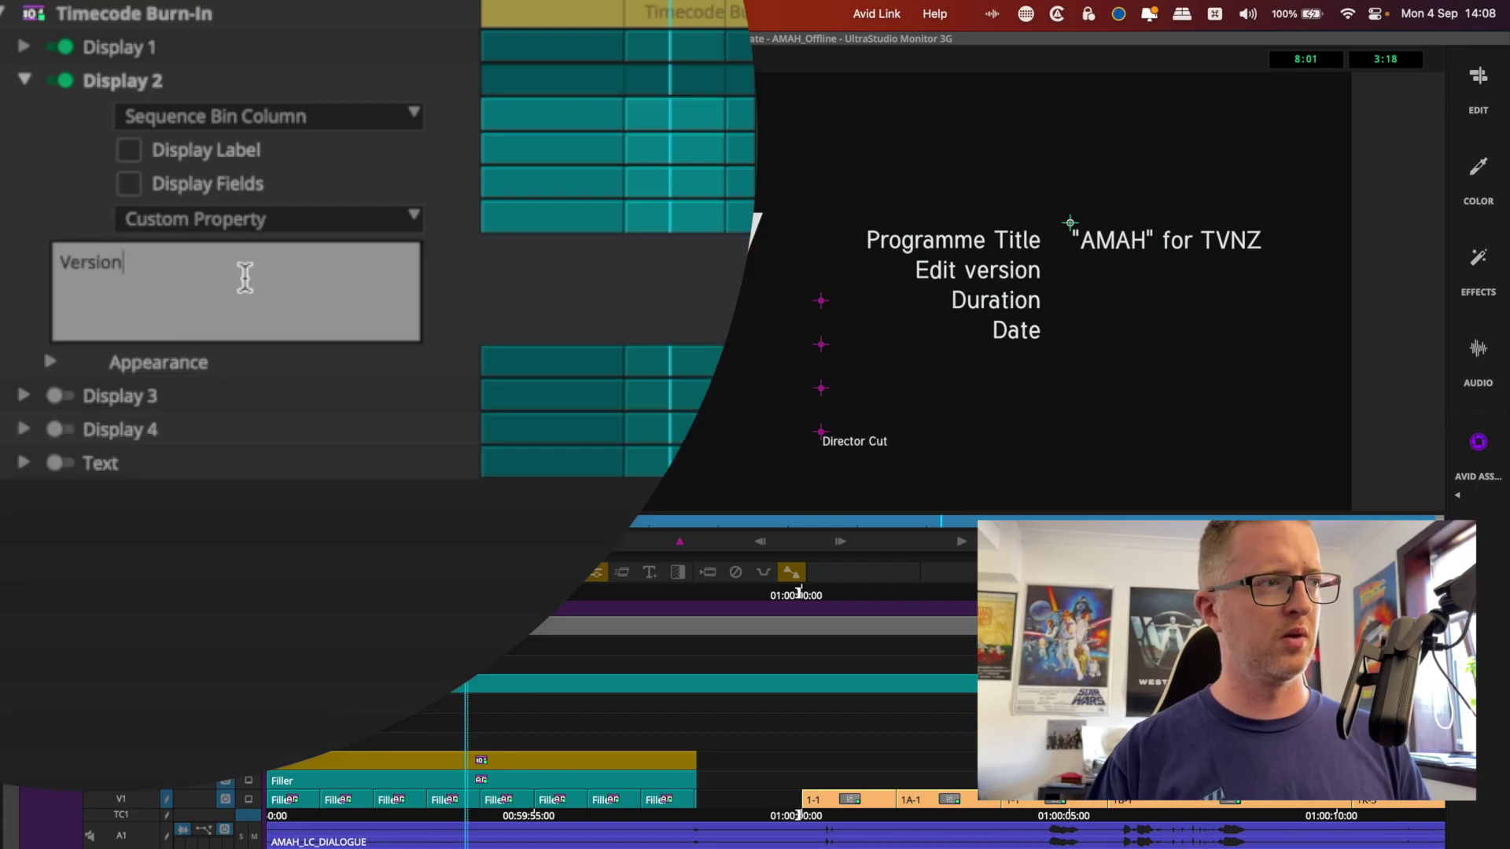
pyautogui.press('super+a')
pyautogui.write('EDit Version')
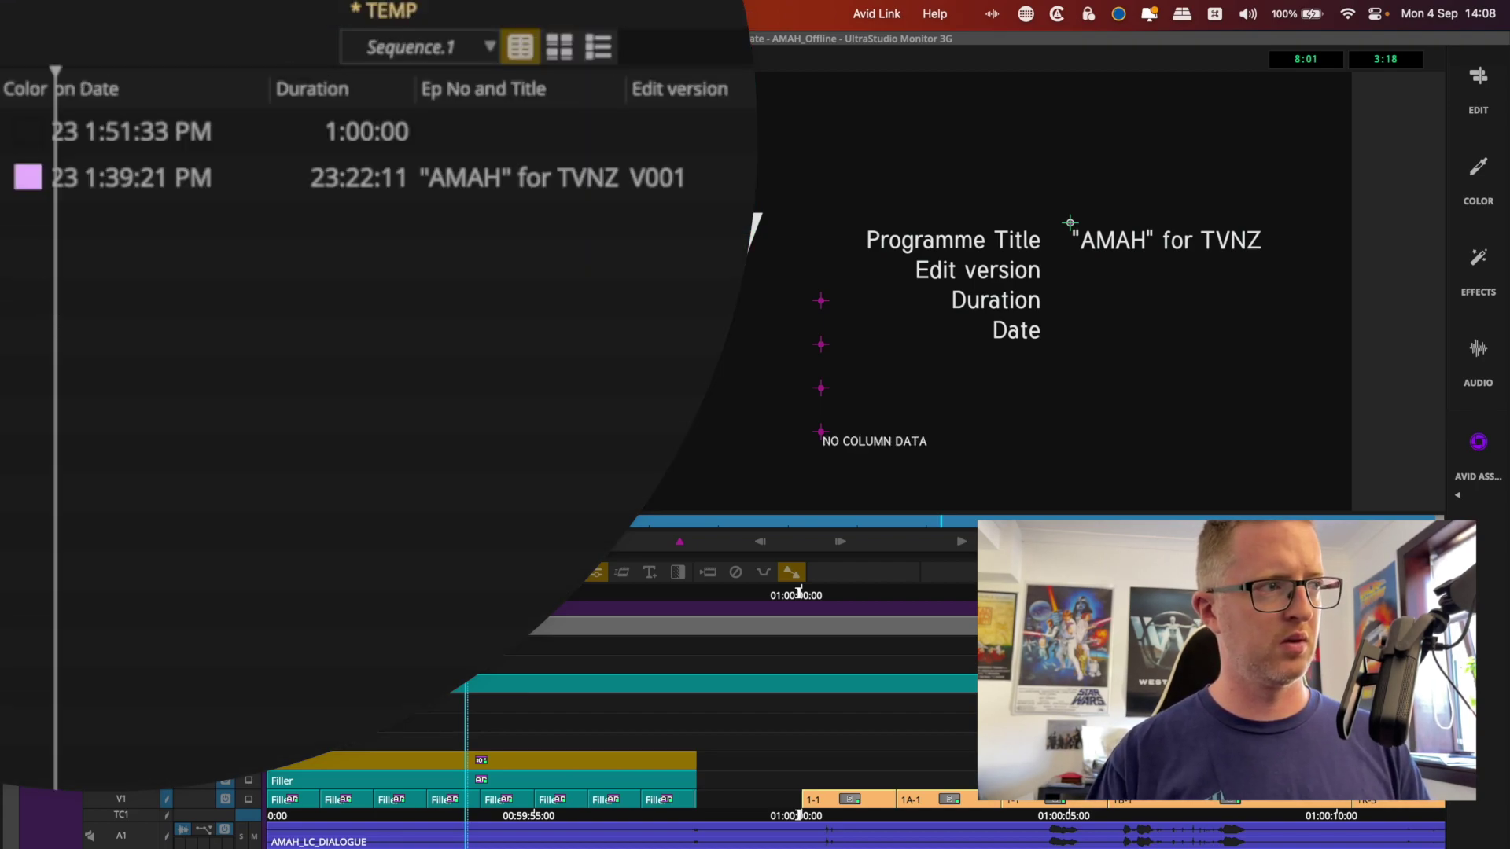
pyautogui.press('super+a')
pyautogui.write('Edit version')
# Set Display 2's font size to 60 pixels and Display 3's Y position to -23, level with the Duration label
pyautogui.click(47, 362)
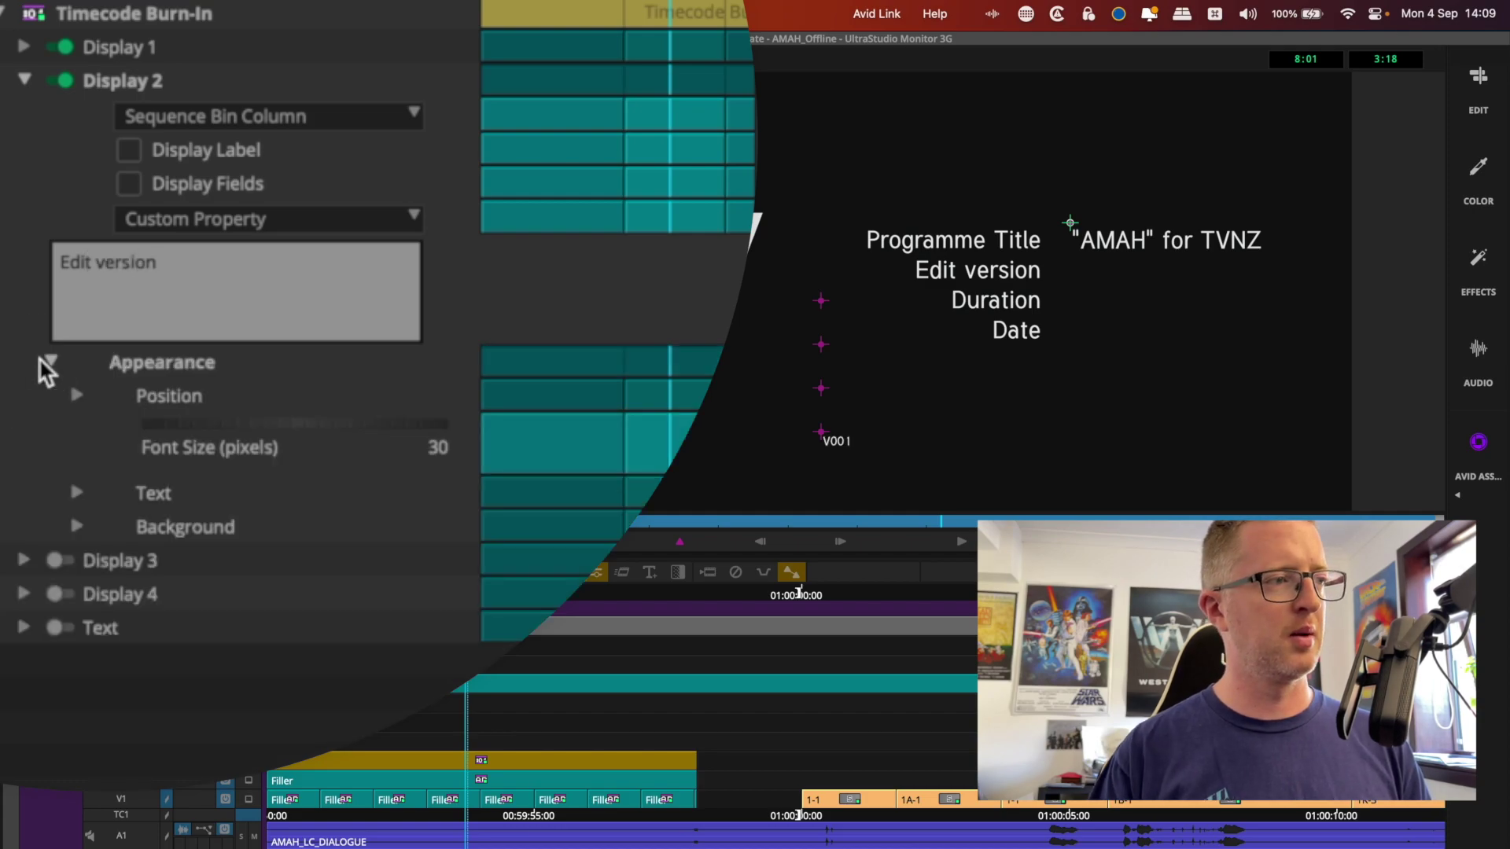
pyautogui.moveTo(214, 425); pyautogui.dragTo(286, 425)
pyautogui.click(23, 47)
pyautogui.click(76, 364)
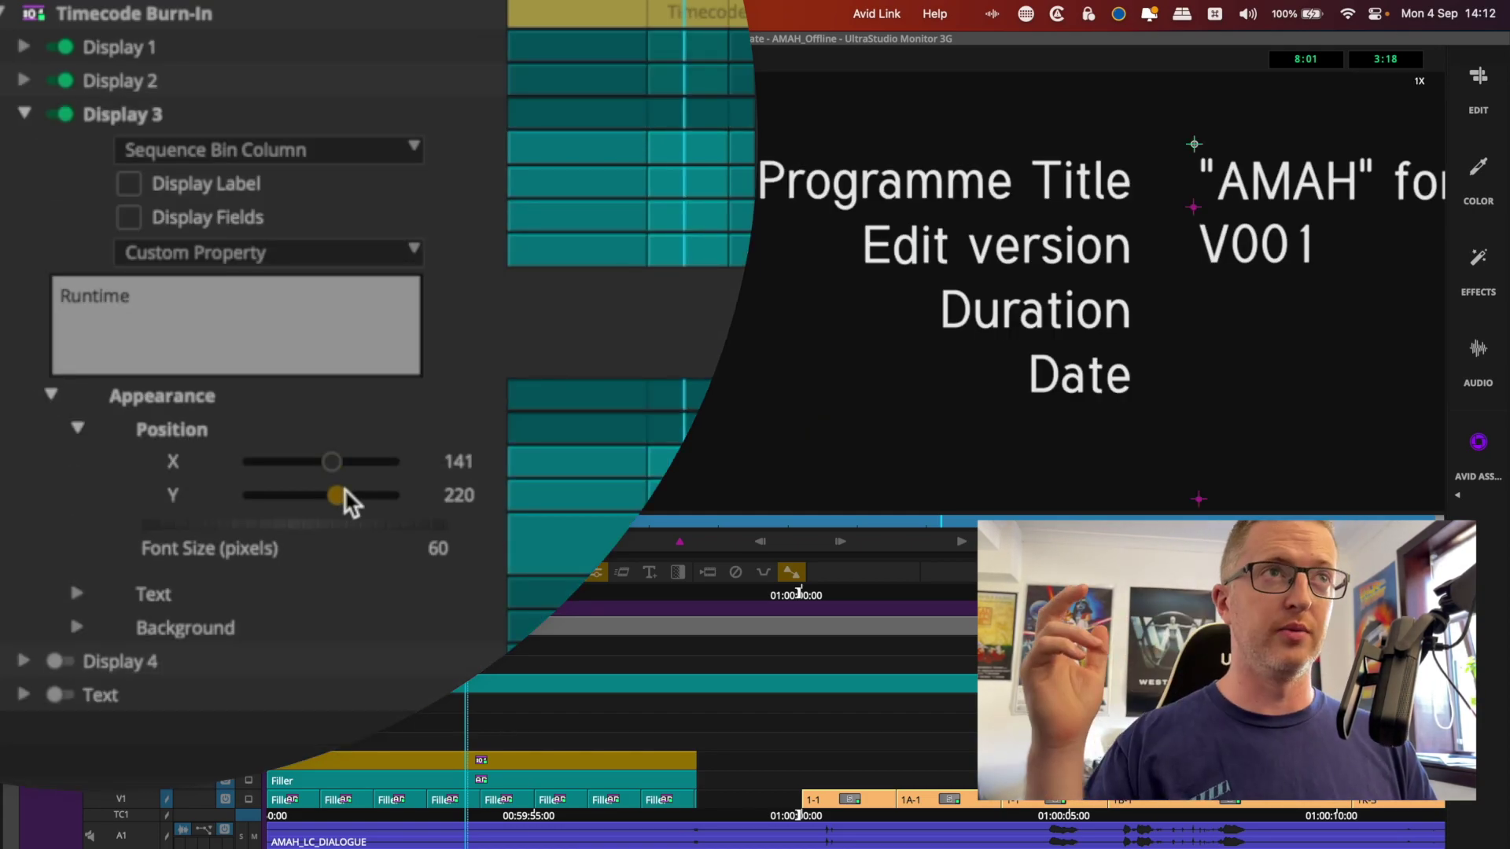
pyautogui.moveTo(344, 495); pyautogui.dragTo(320, 495)
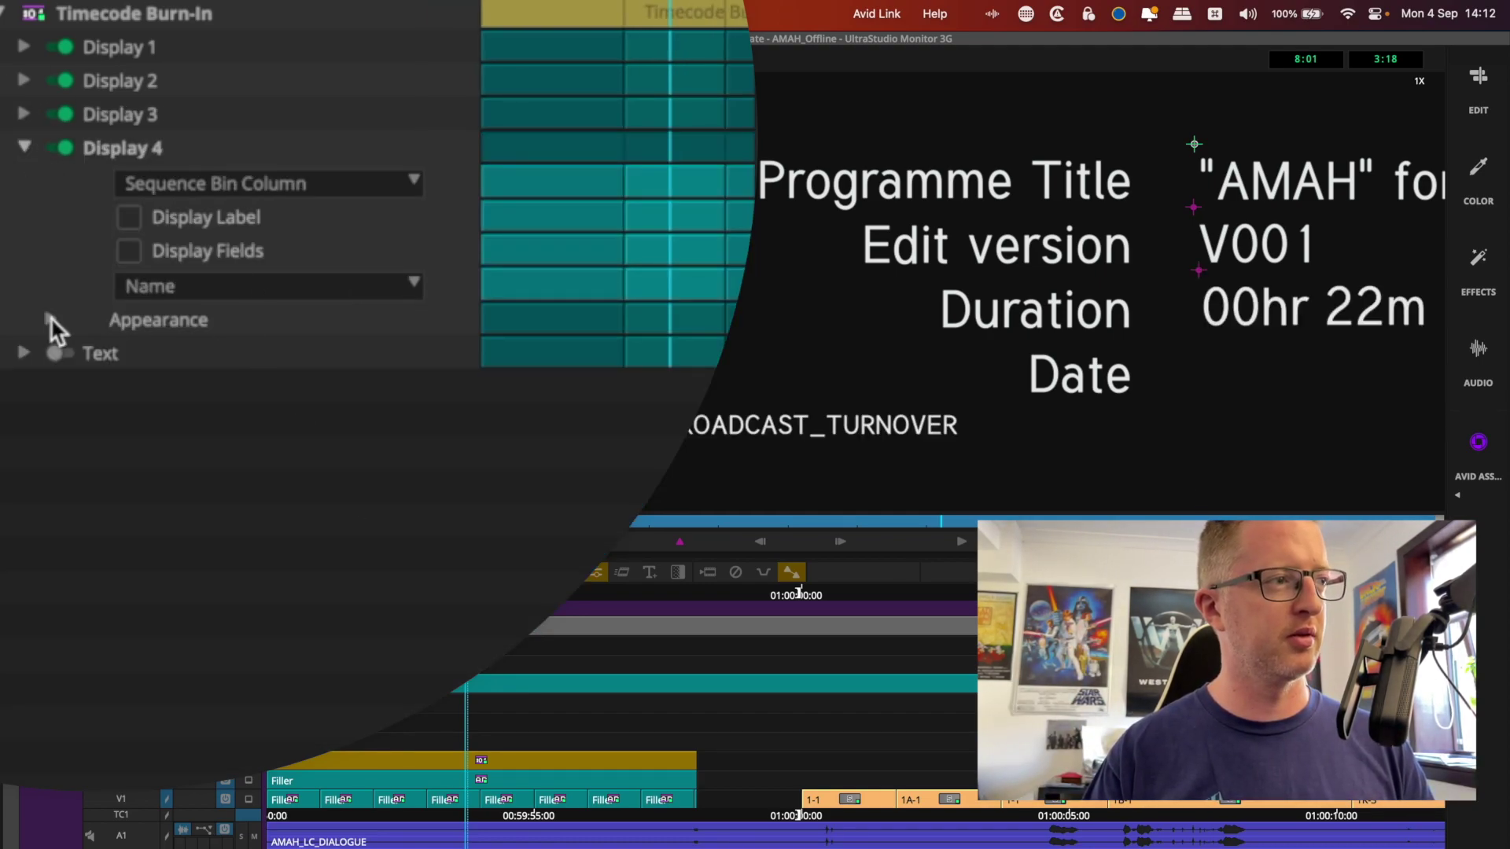
# Set Display 4's bin column to Custom Property and enter "DATE" as the property name
pyautogui.click(50, 318)
pyautogui.click(214, 286)
pyautogui.moveTo(366, 428); pyautogui.dragTo(324, 529)
pyautogui.click(222, 397)
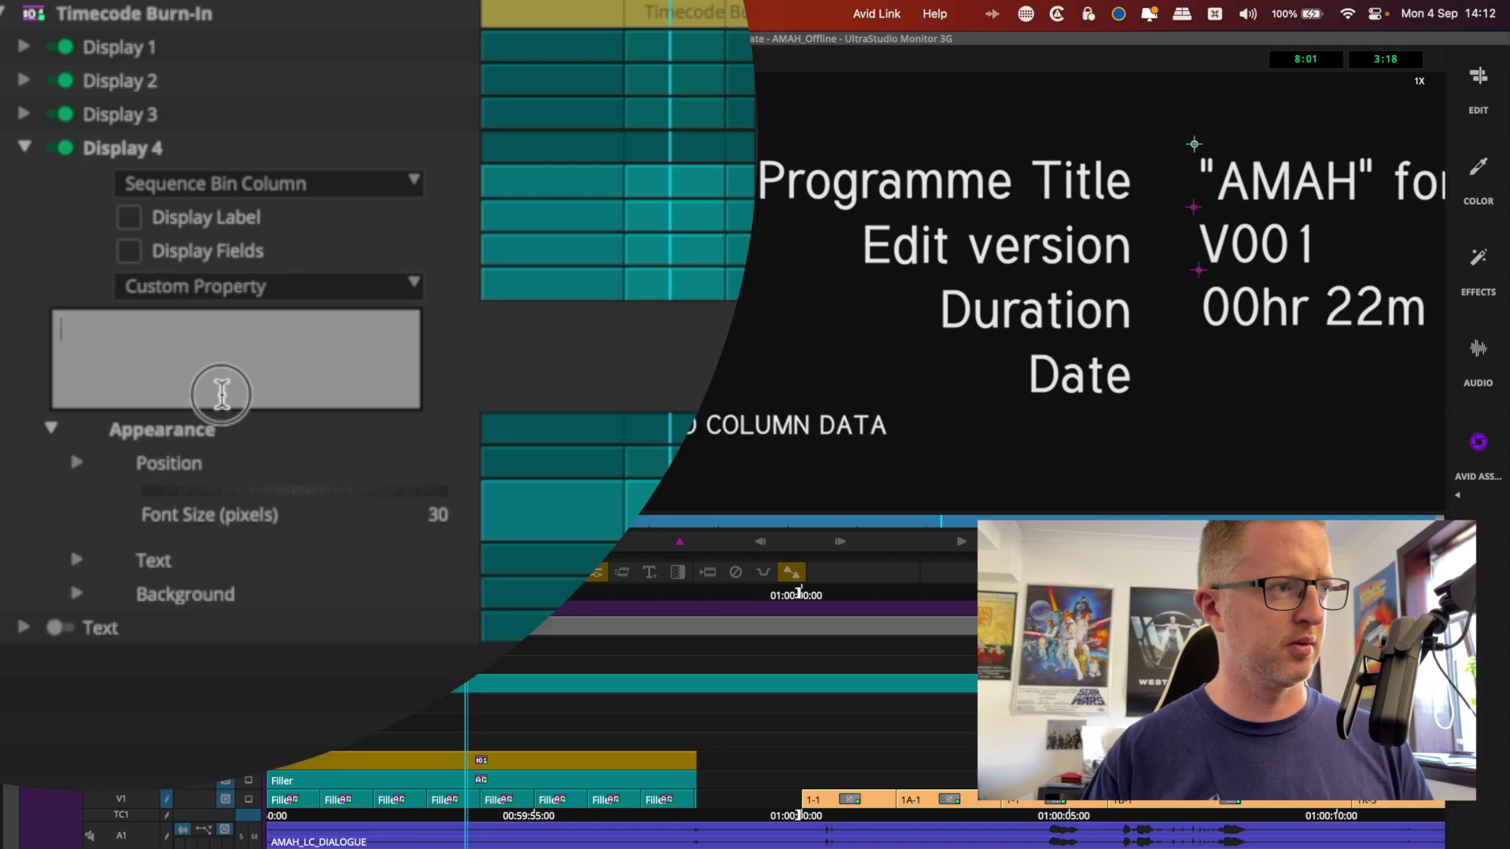
pyautogui.write('DATE')
# Match Display 4 to the other slate values at a font size of 60 pixels and align it level with Date
pyautogui.click(119, 468)
pyautogui.press('Right')
pyautogui.press('Right')
pyautogui.press('Right')
pyautogui.press('Right')
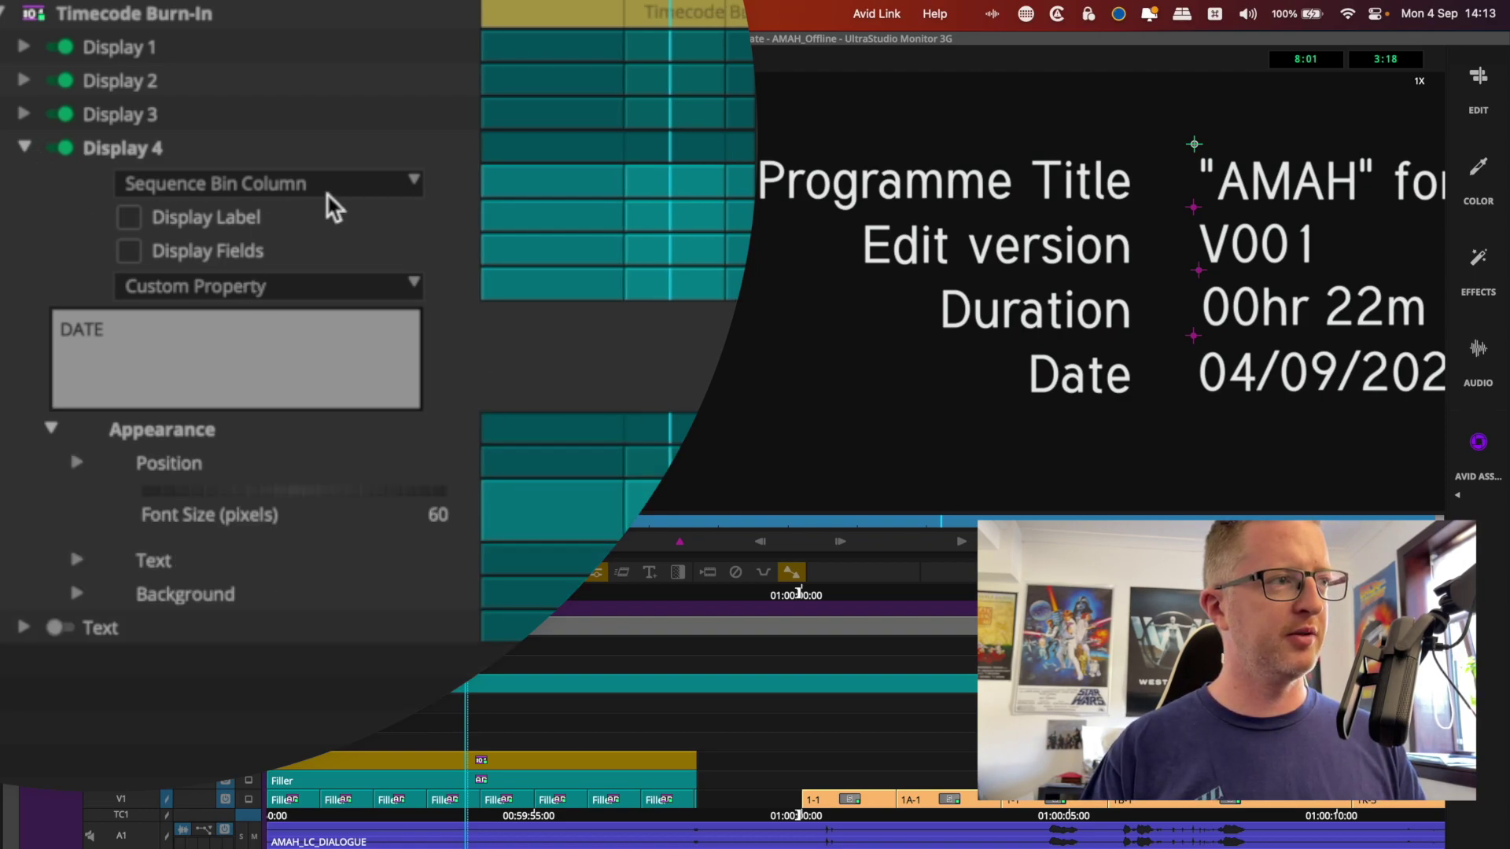
# Review the custom property settings of Displays 4, 3, 2 and 1 and compare them with the slate values in the monitor
pyautogui.click(149, 361)
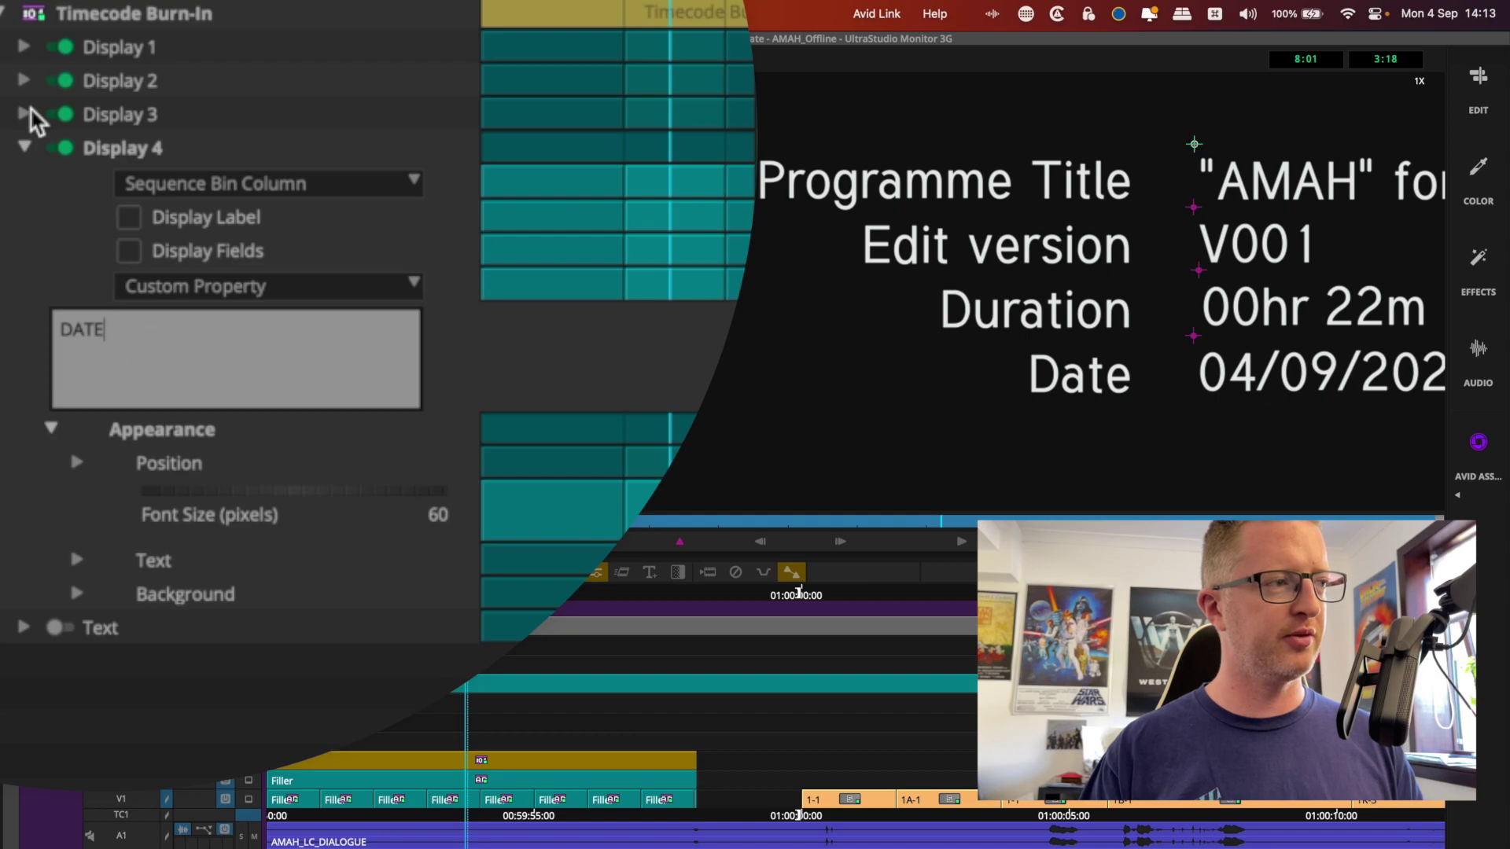
pyautogui.click(25, 142)
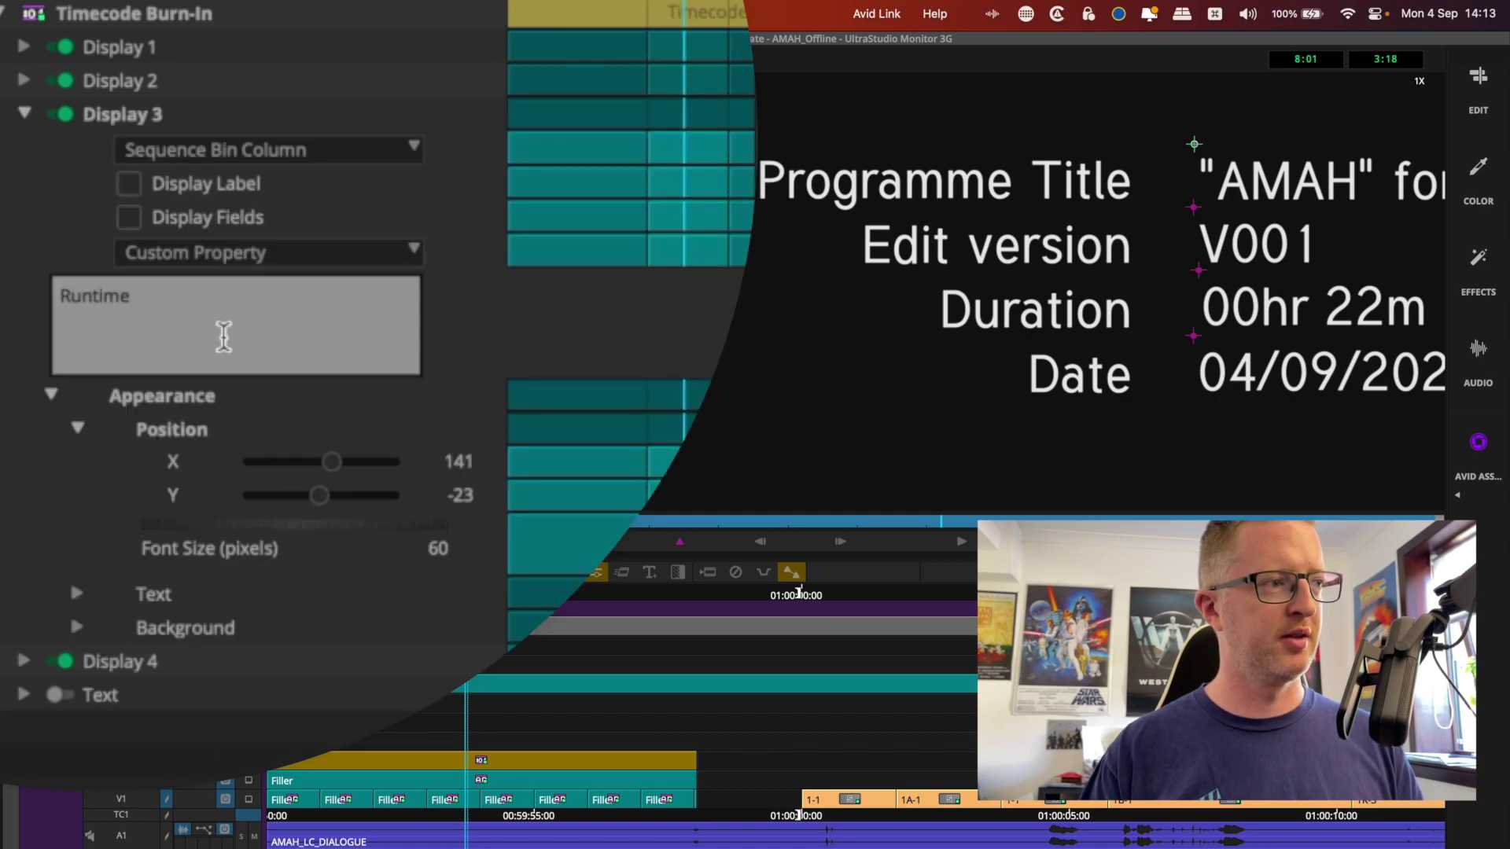
pyautogui.click(24, 114)
pyautogui.click(25, 149)
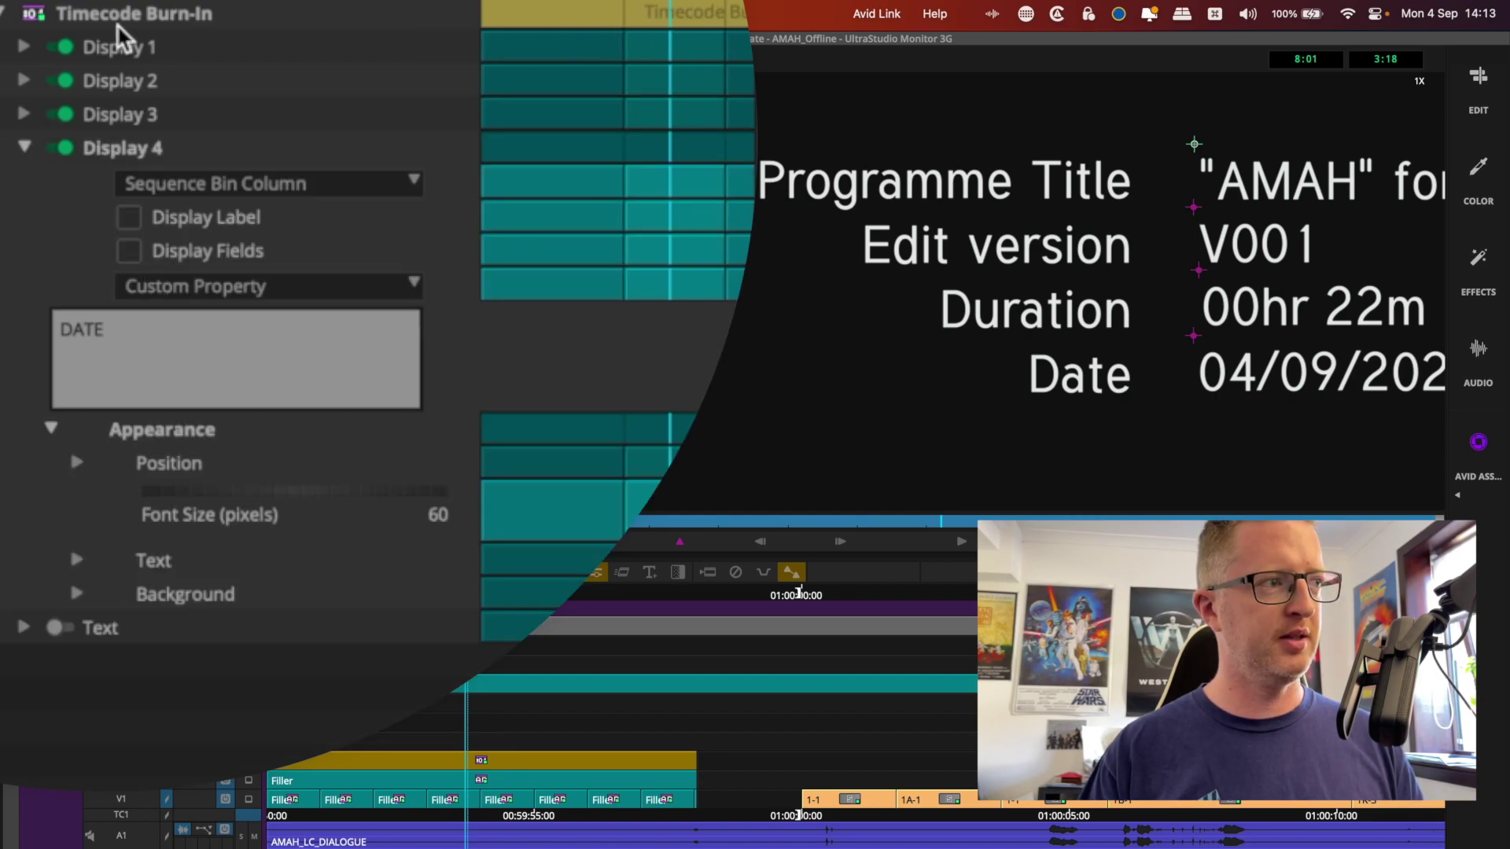
pyautogui.click(24, 81)
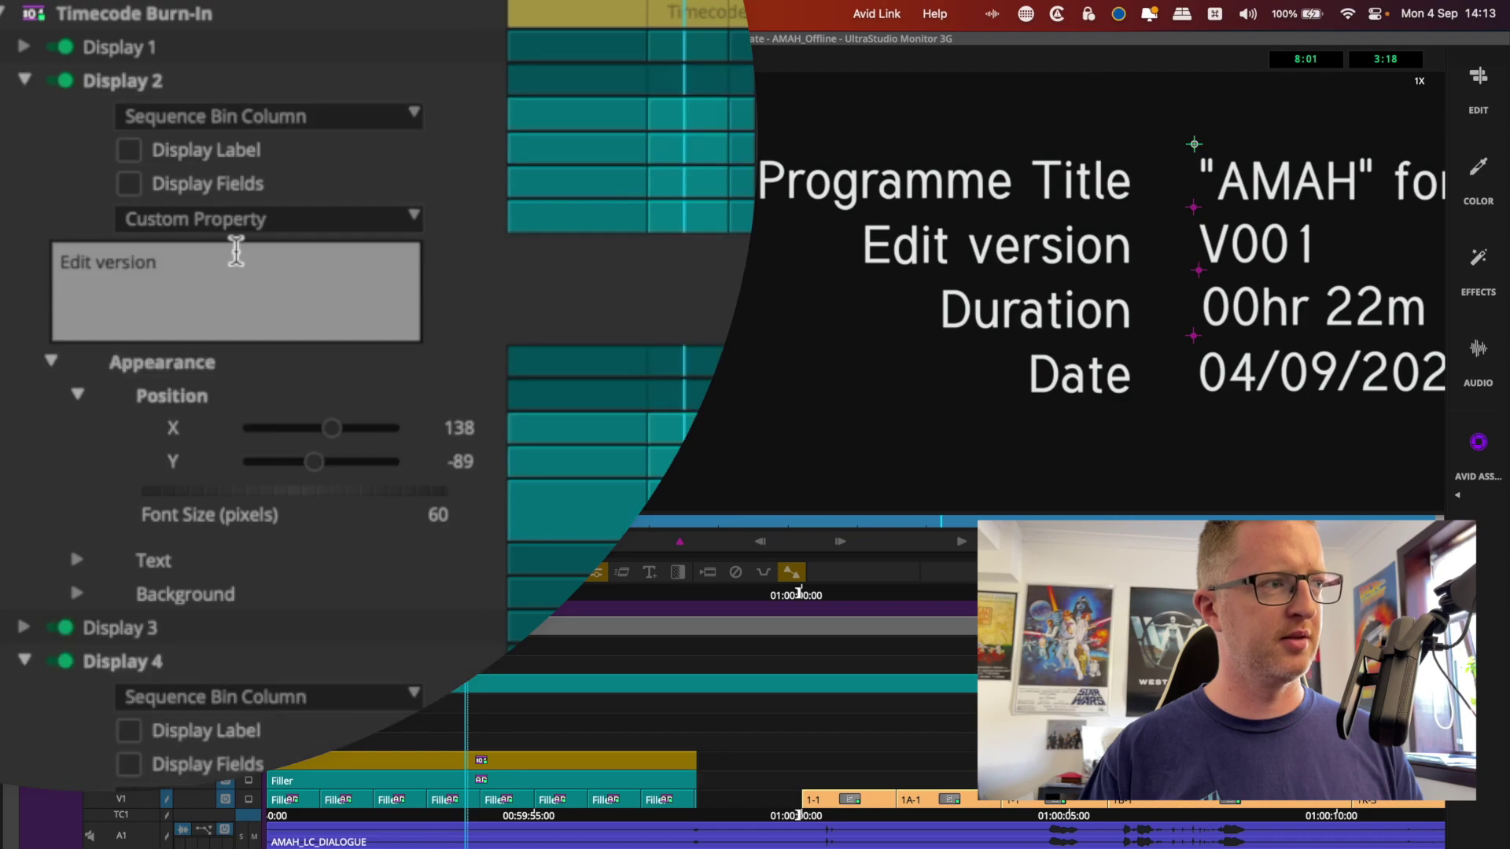
pyautogui.click(26, 49)
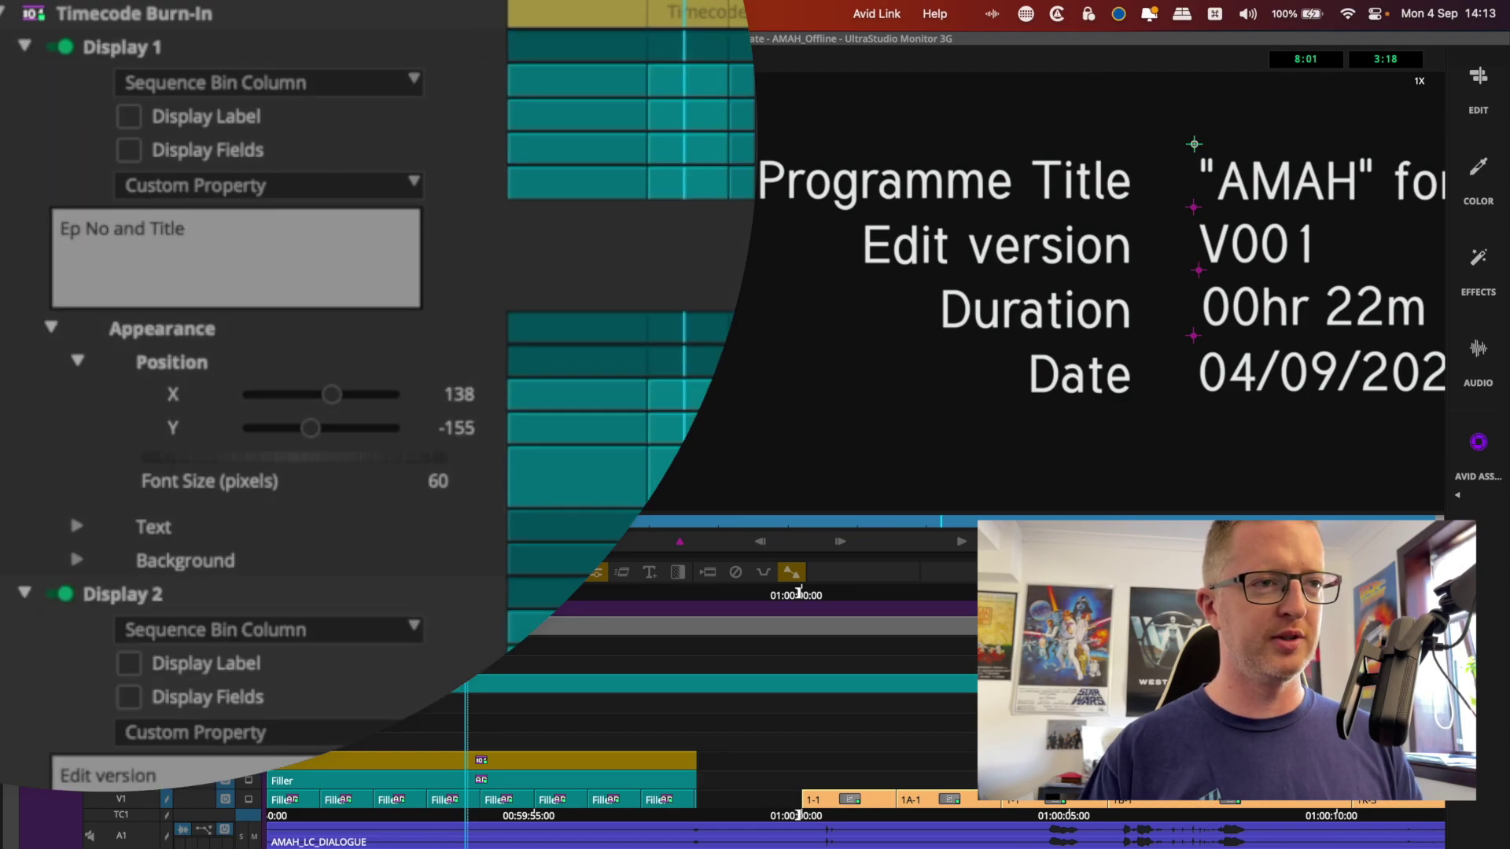
pyautogui.moveTo(812, 408); pyautogui.dragTo(569, 415)
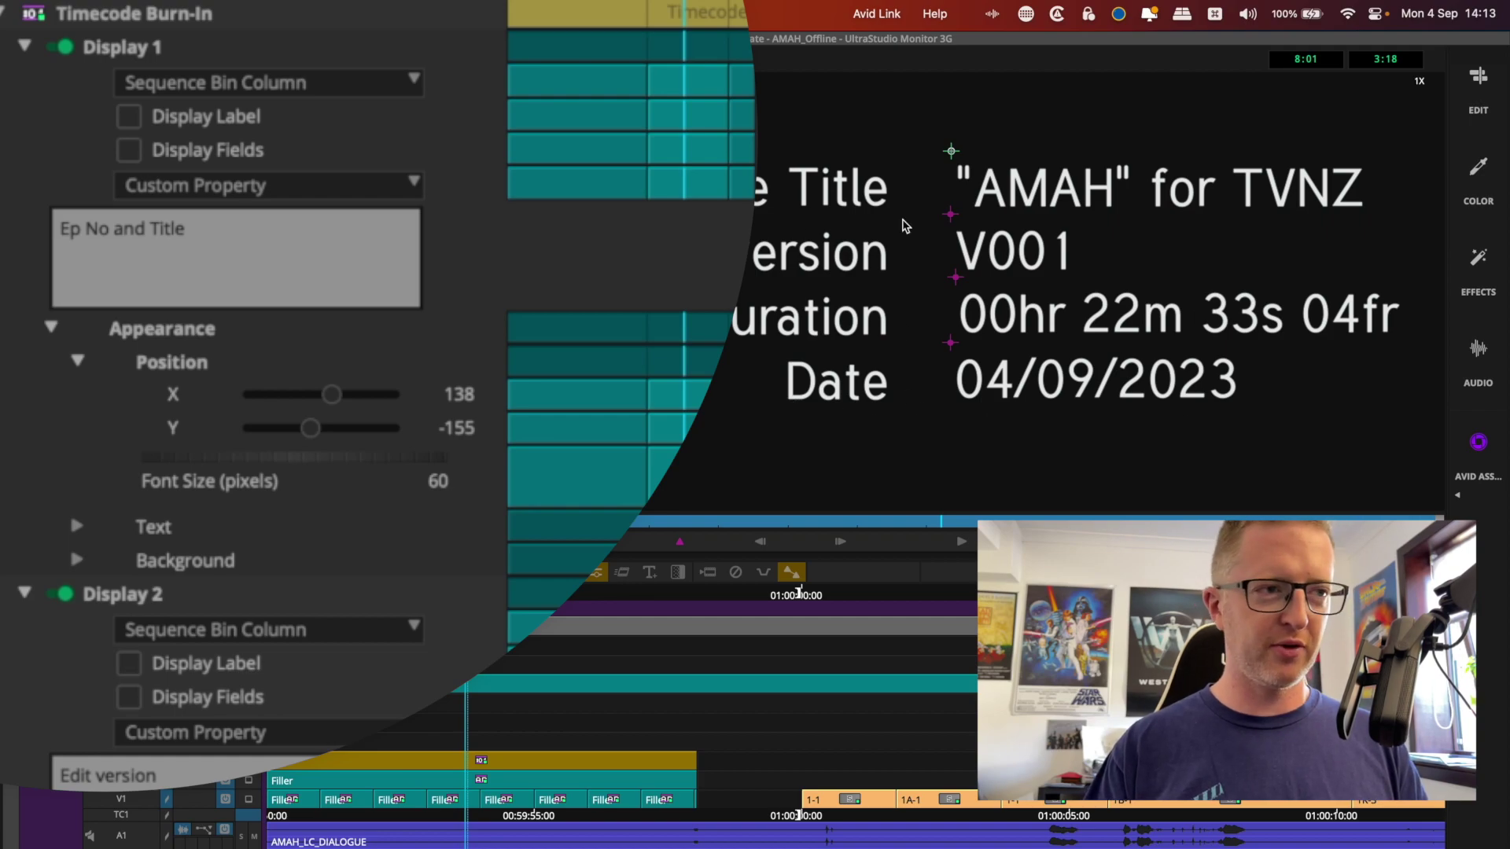
# Leave effect editing and play the leader from its start to check the countdown and slate details
pyautogui.press('super+k')
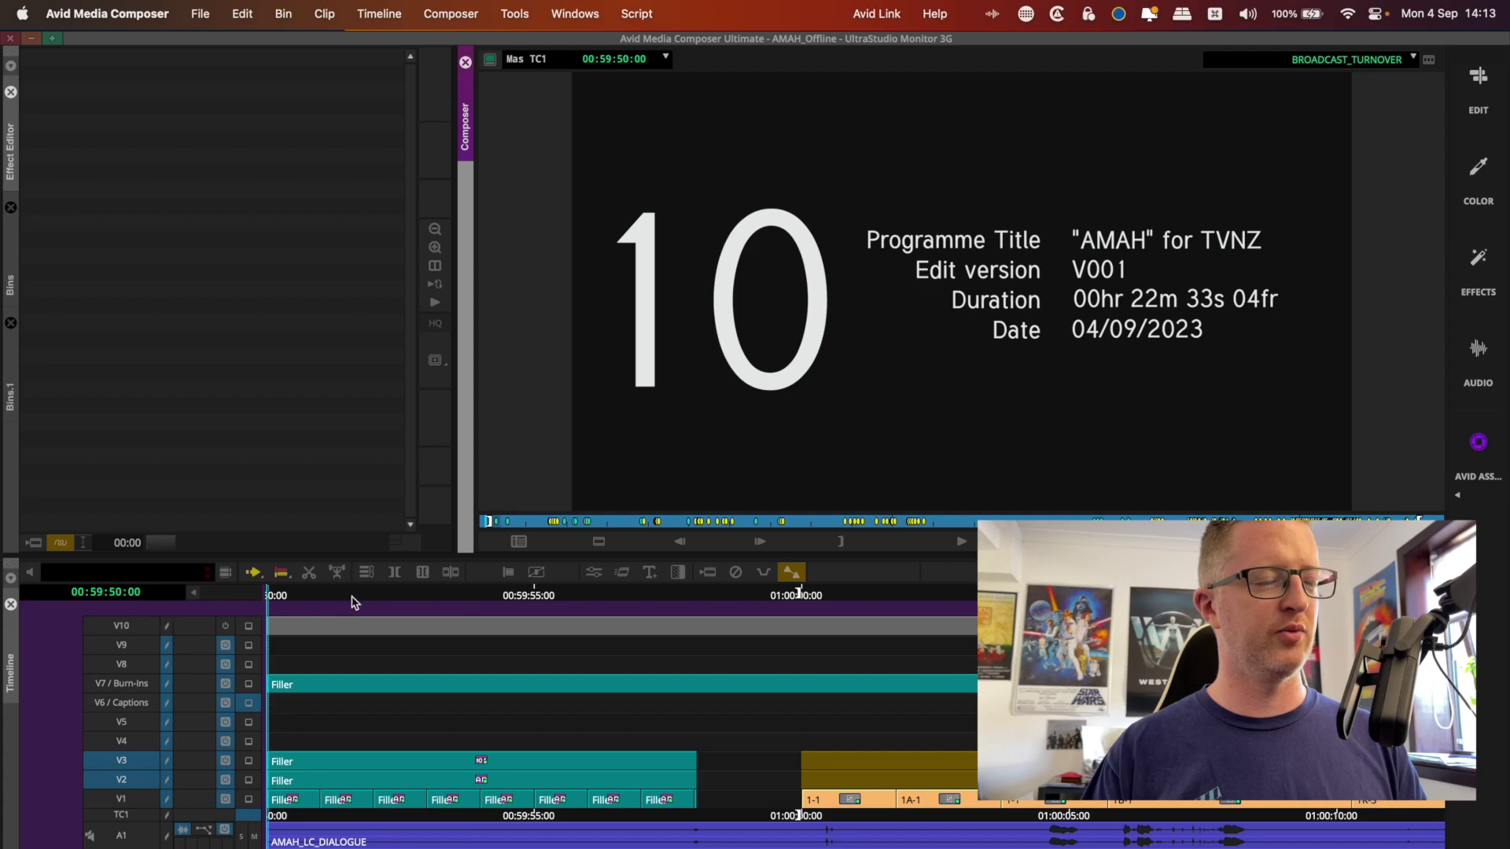
pyautogui.press('space')
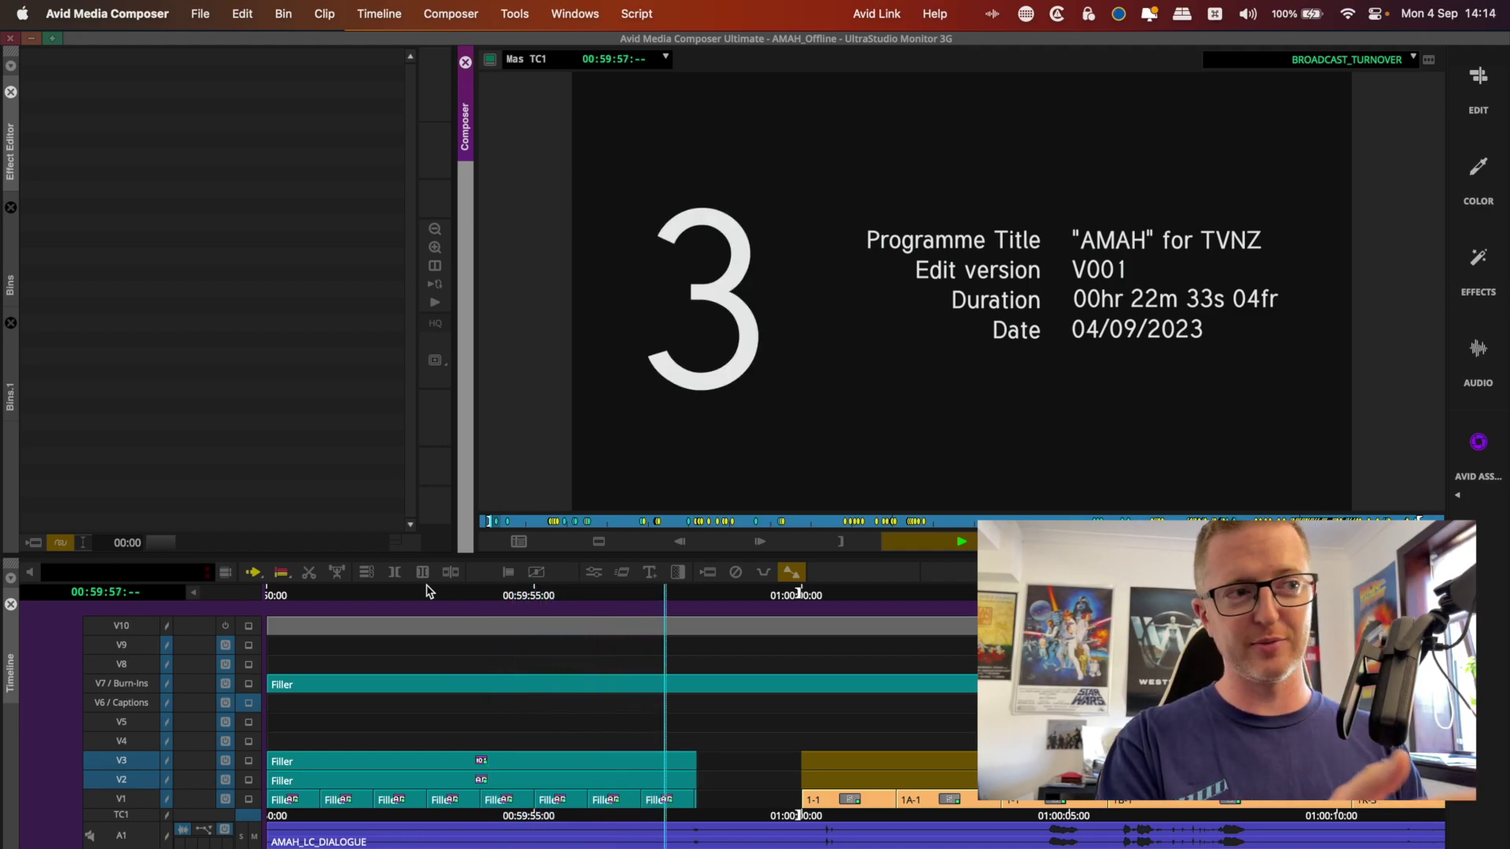
pyautogui.press('space')
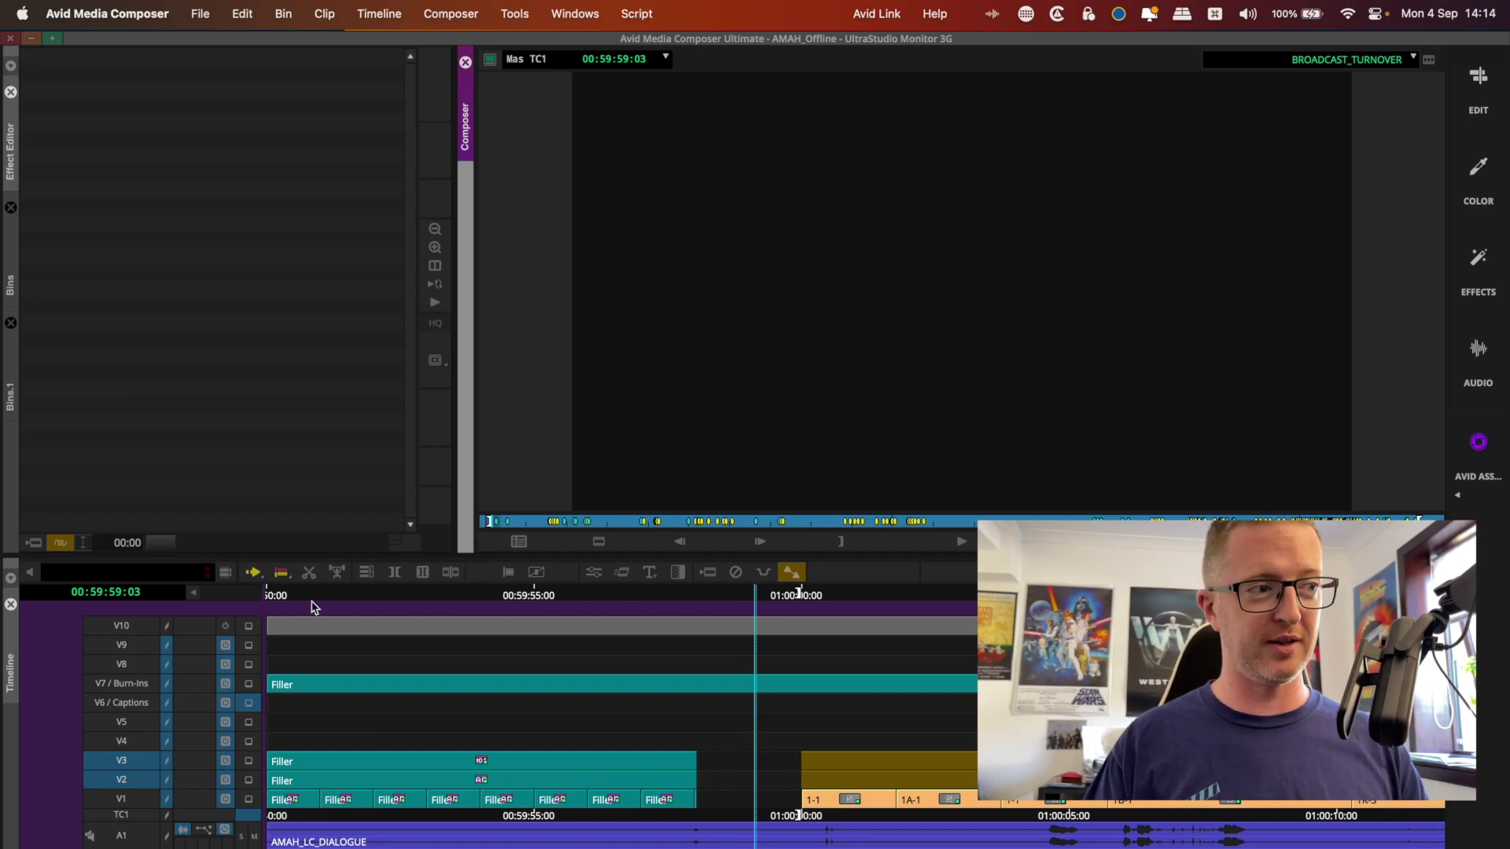
# Mark an In point at the start of the sequence and an Out point at 00:59:58:00, the leader's last frame
pyautogui.click(681, 609)
pyautogui.press('Up')
pyautogui.press('Up')
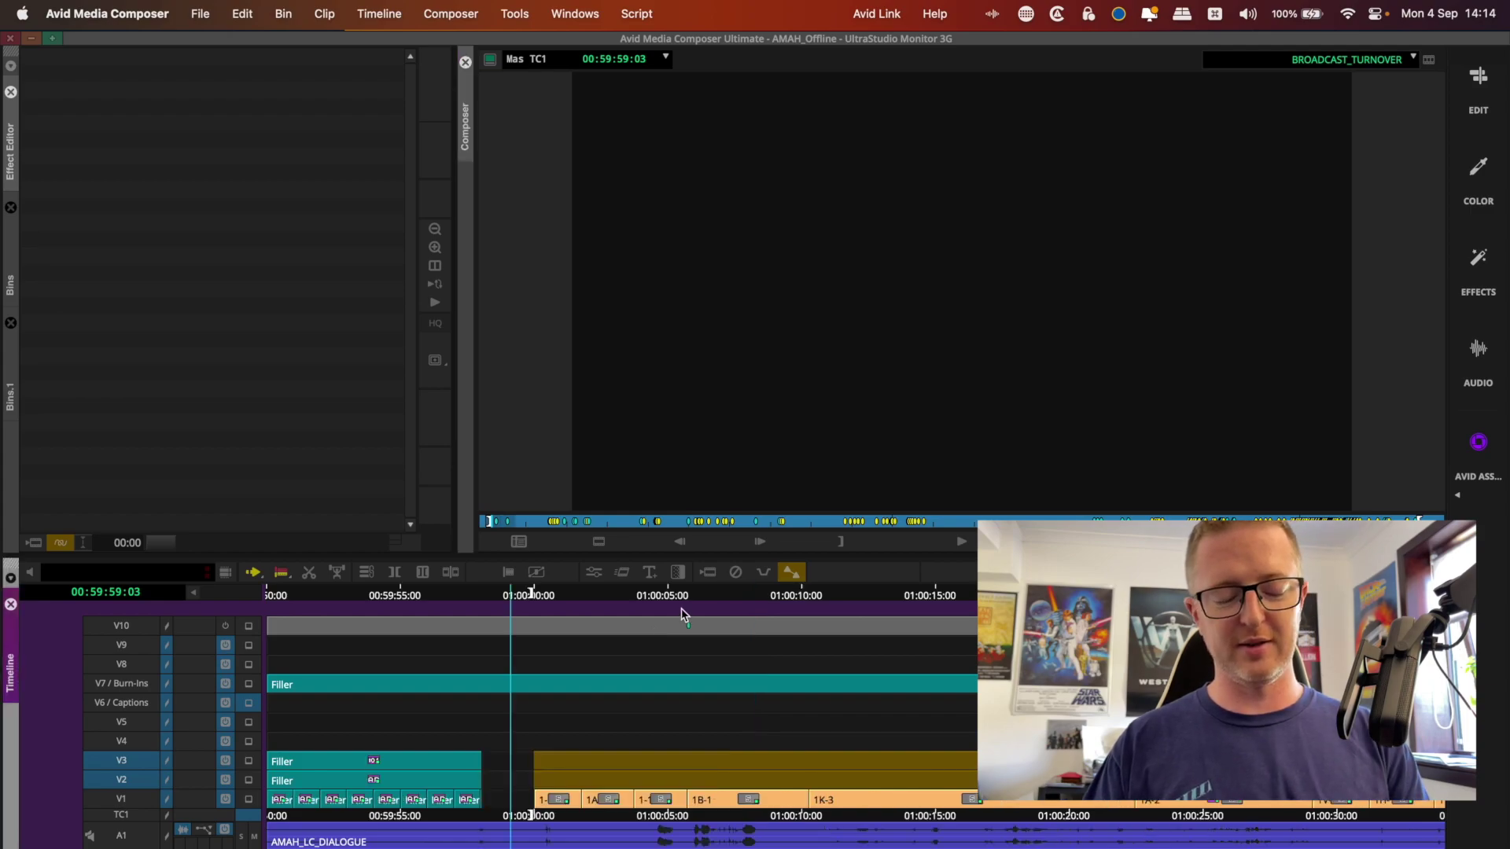
pyautogui.hotkey('ctrl', ']')
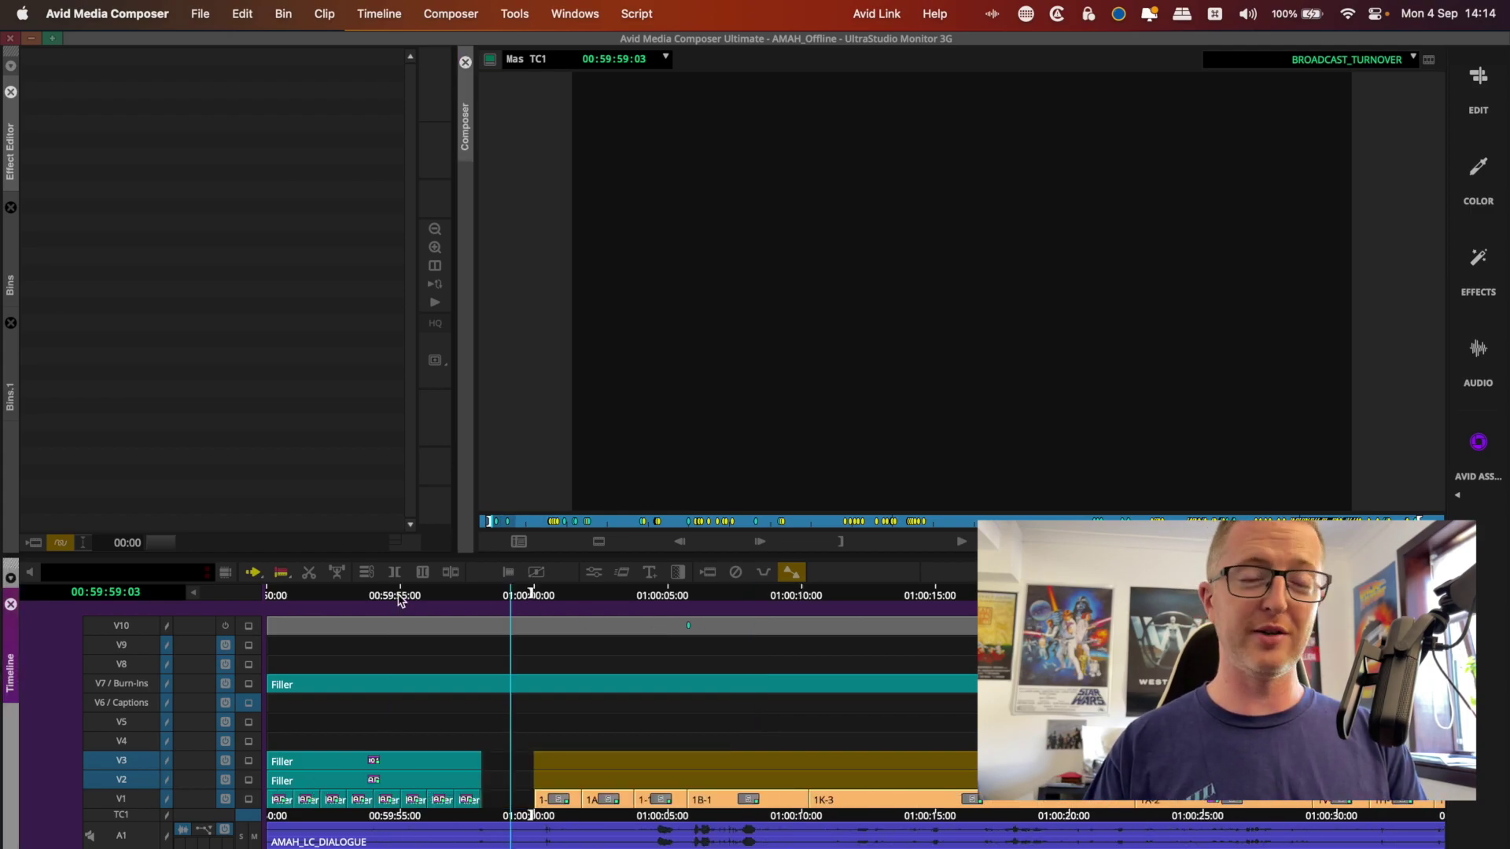
pyautogui.click(405, 600)
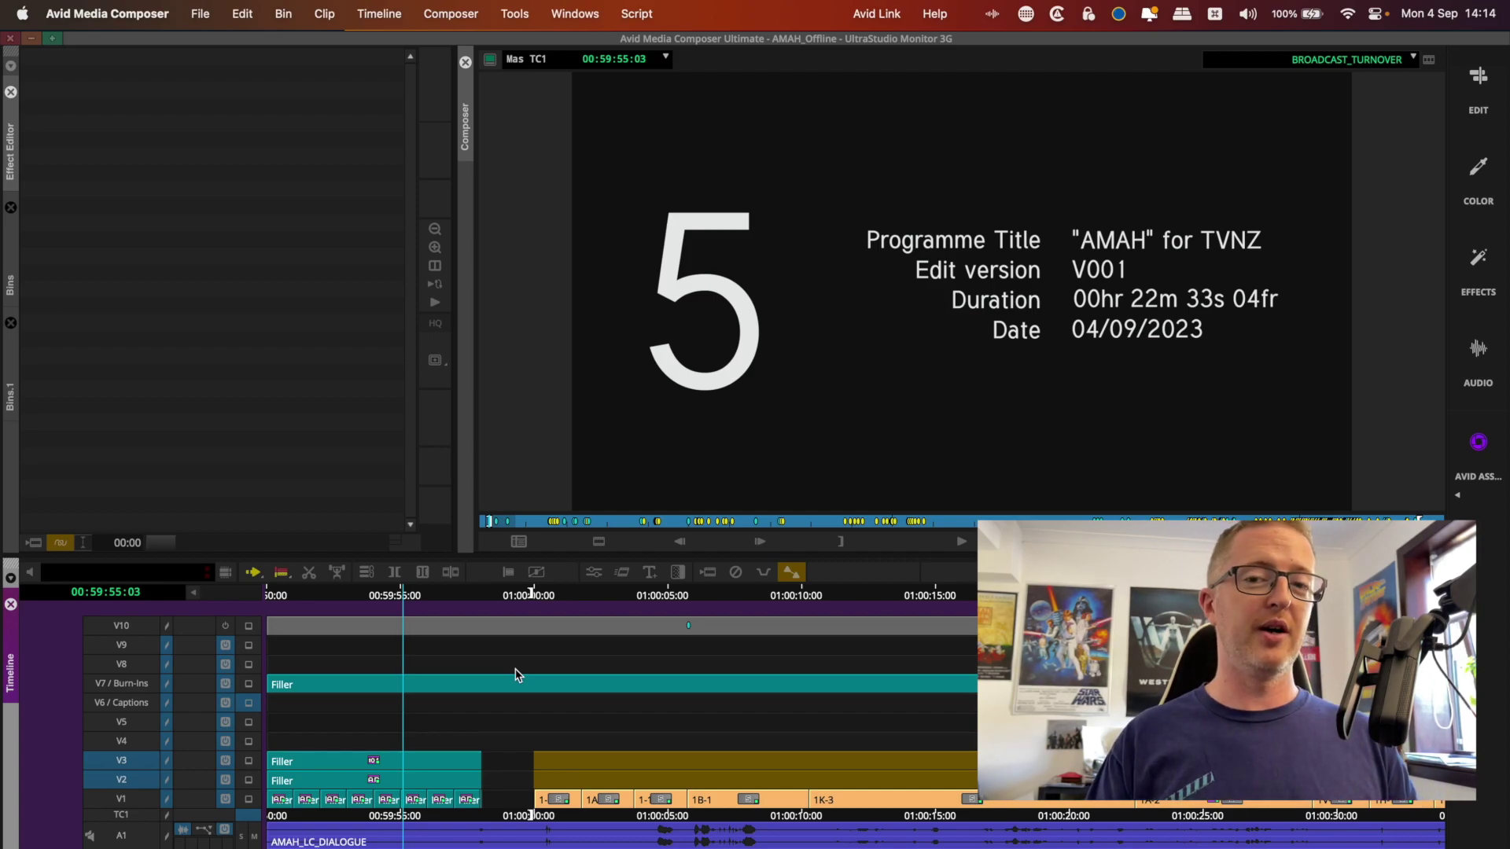
pyautogui.press('Home')
pyautogui.press('i')
pyautogui.moveTo(526, 602); pyautogui.dragTo(487, 613)
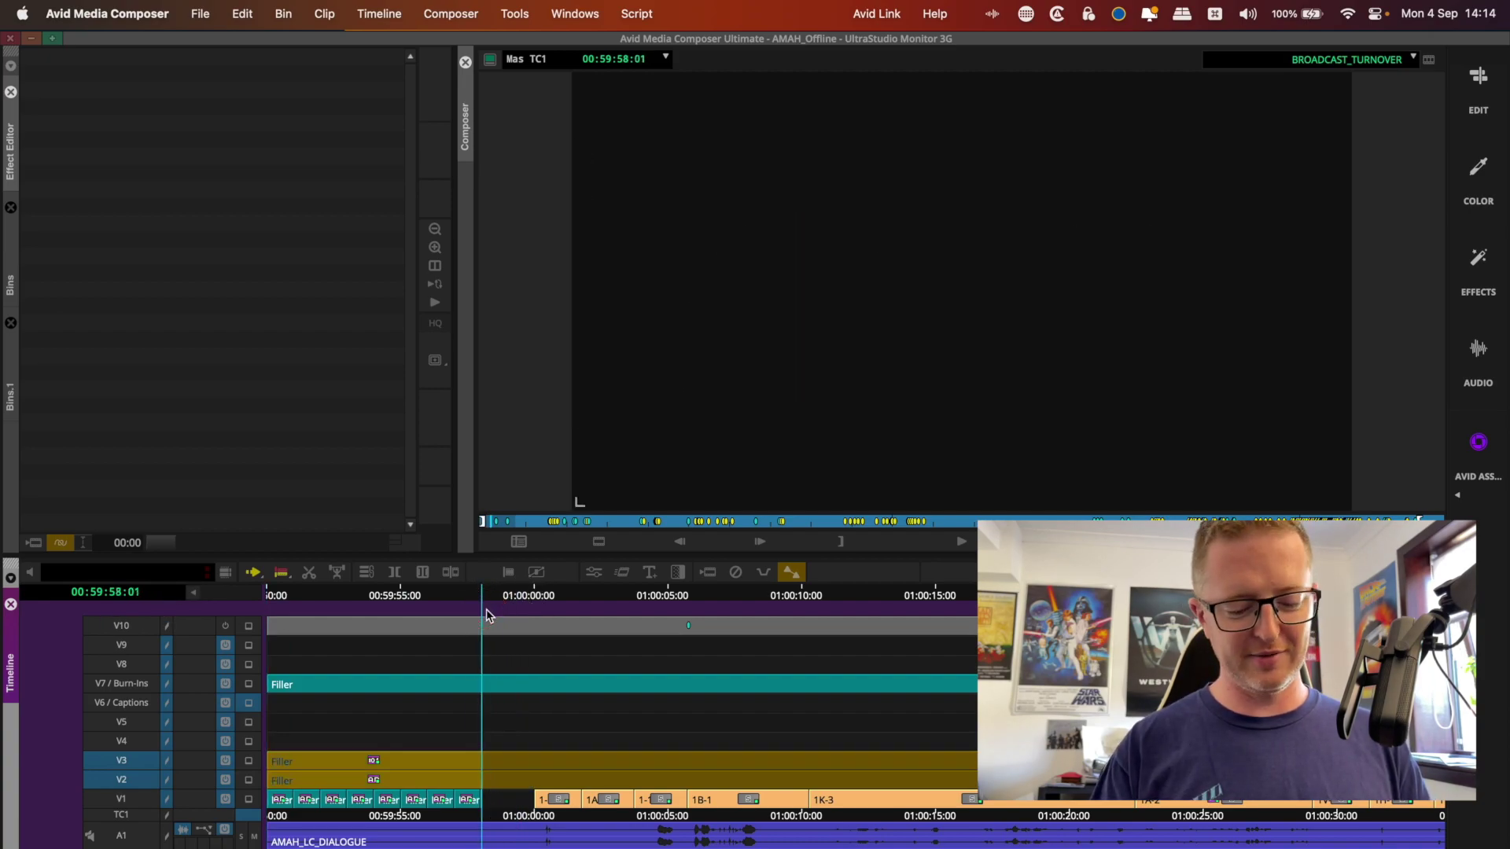
pyautogui.press('Left')
pyautogui.press('o')
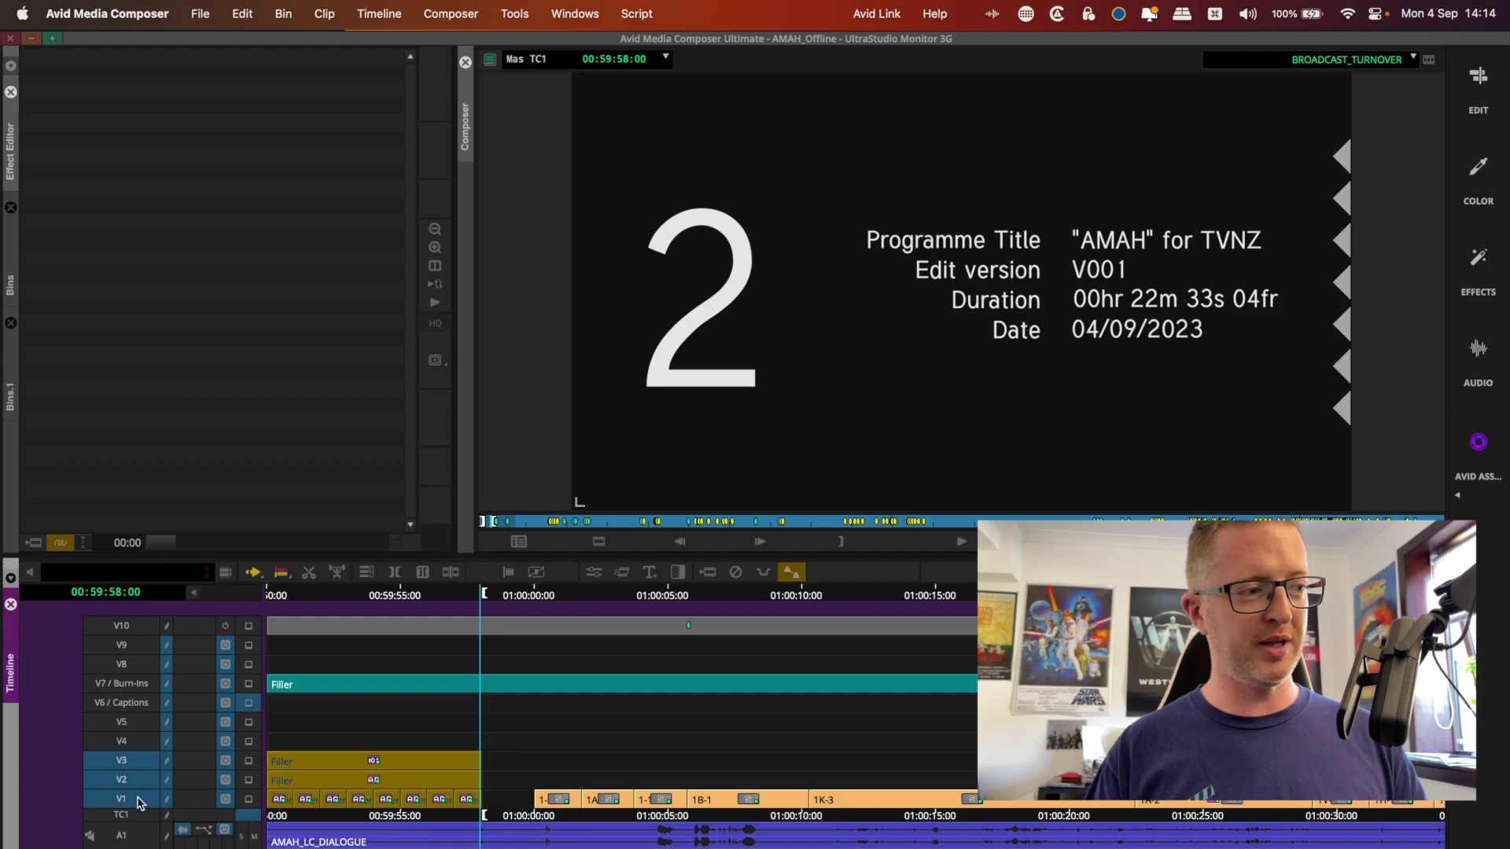
# Create a subsequence of the marked leader in the TEMP bin and name it "ID BOARD AND LEADER"
pyautogui.click(12, 375)
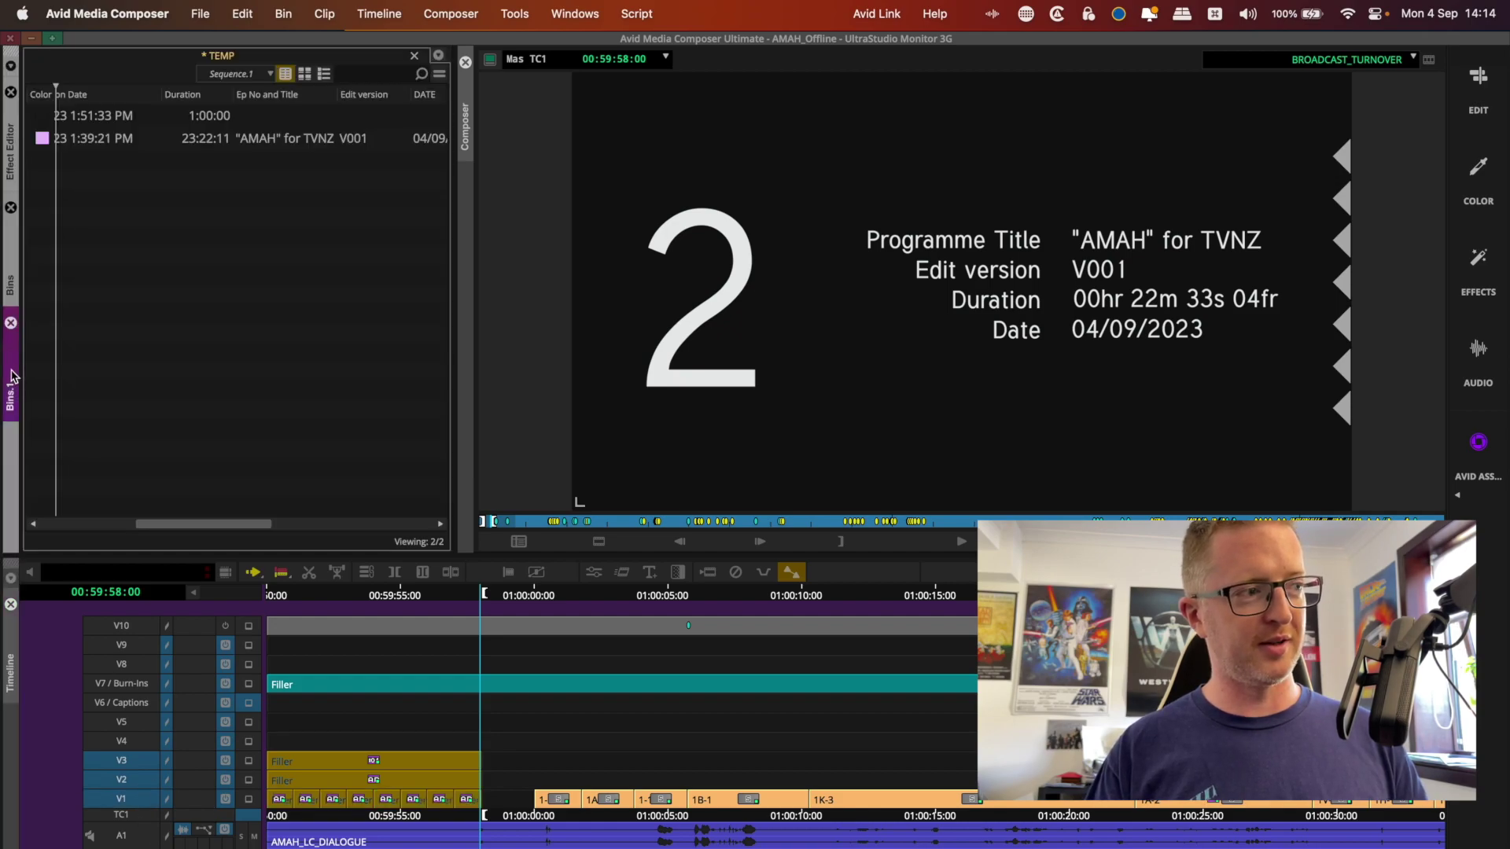
pyautogui.press('F7')
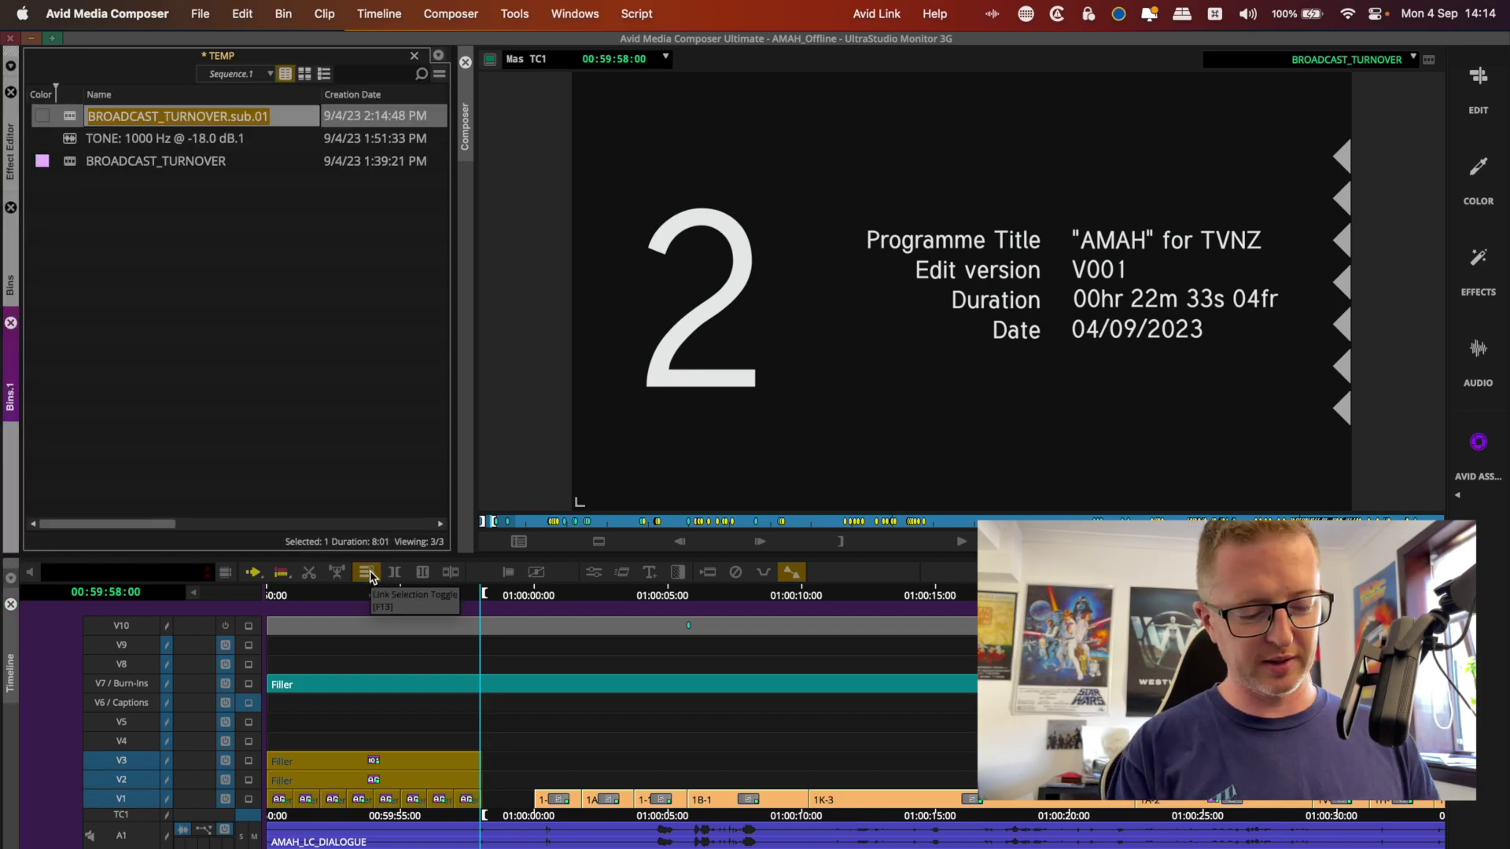
pyautogui.write('ID BOARD AND L')
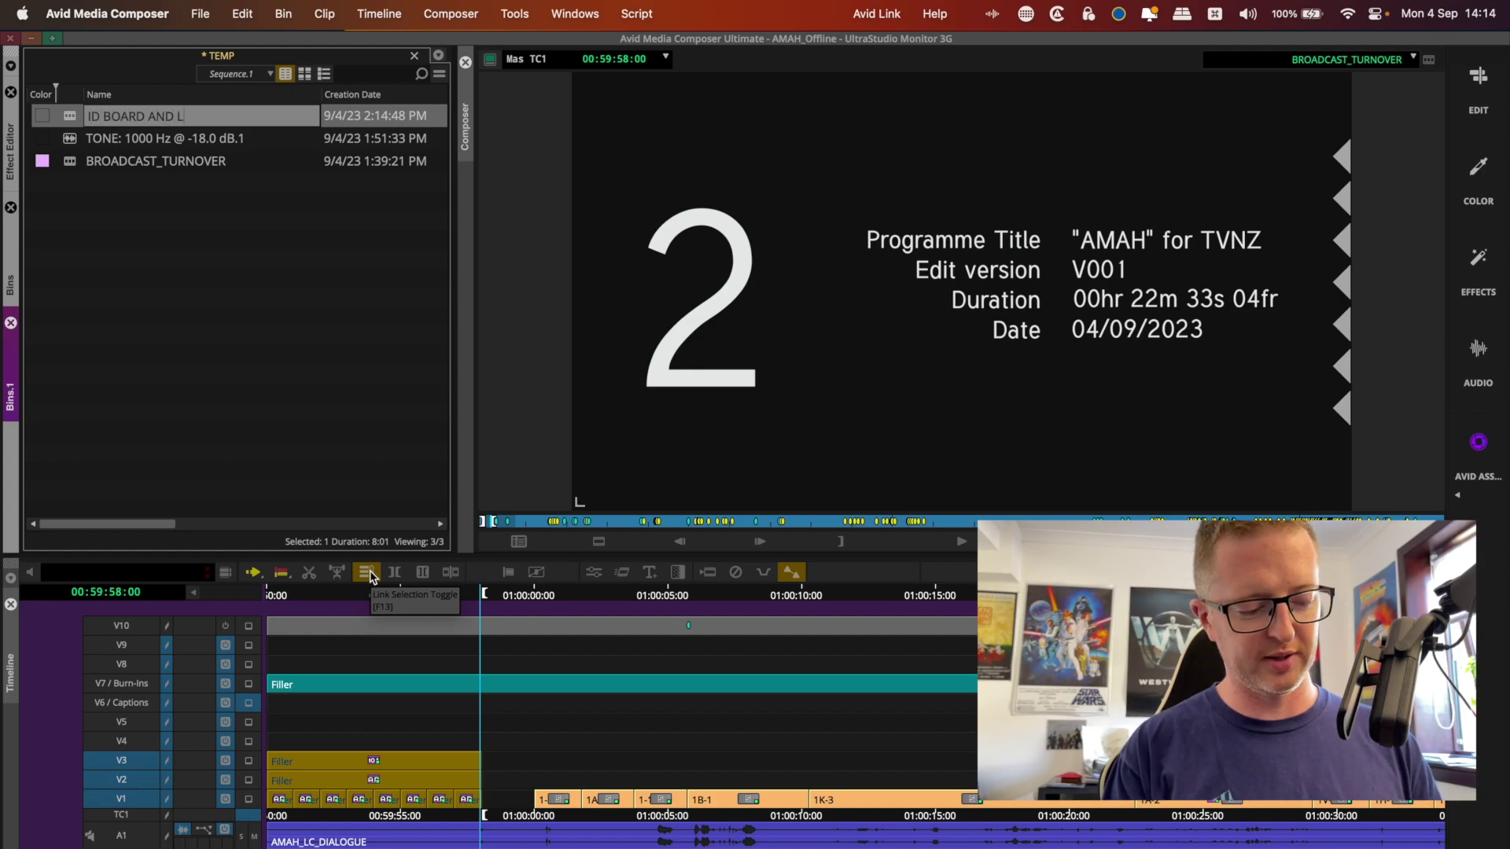
pyautogui.press('Return')
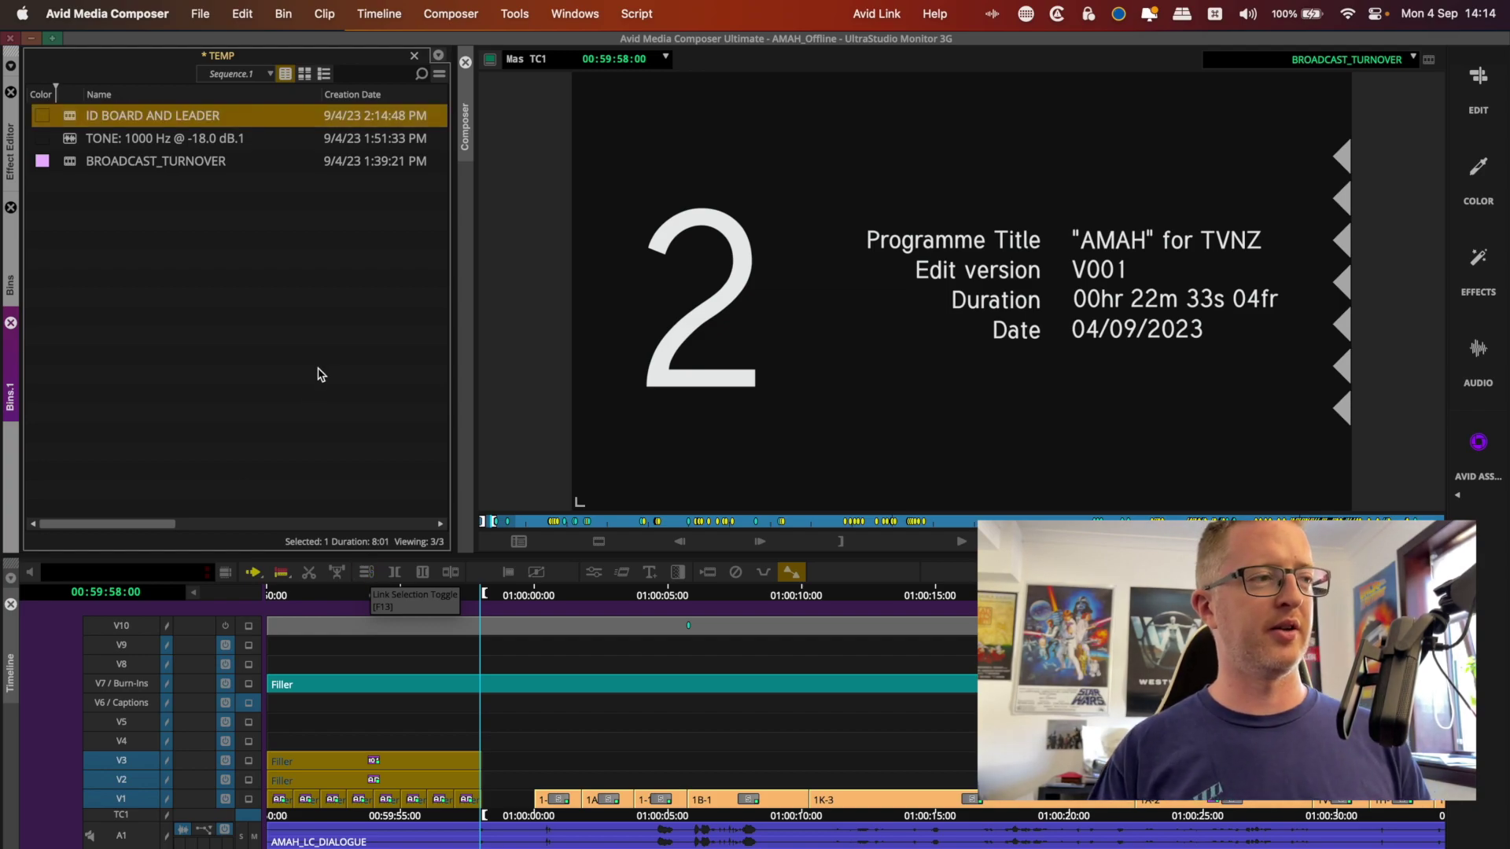
pyautogui.click(321, 363)
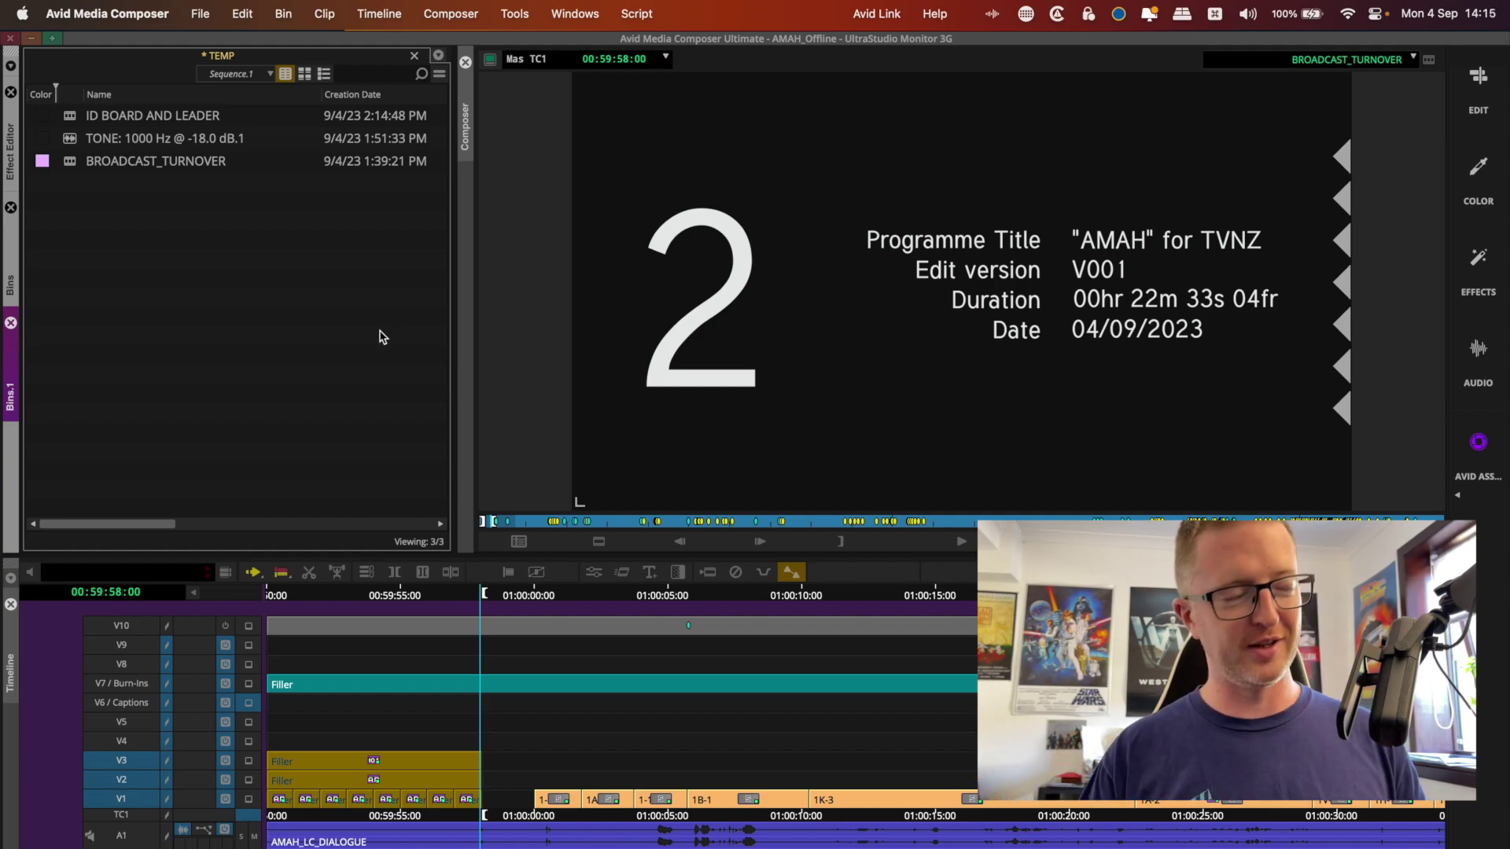
pyautogui.click(473, 609)
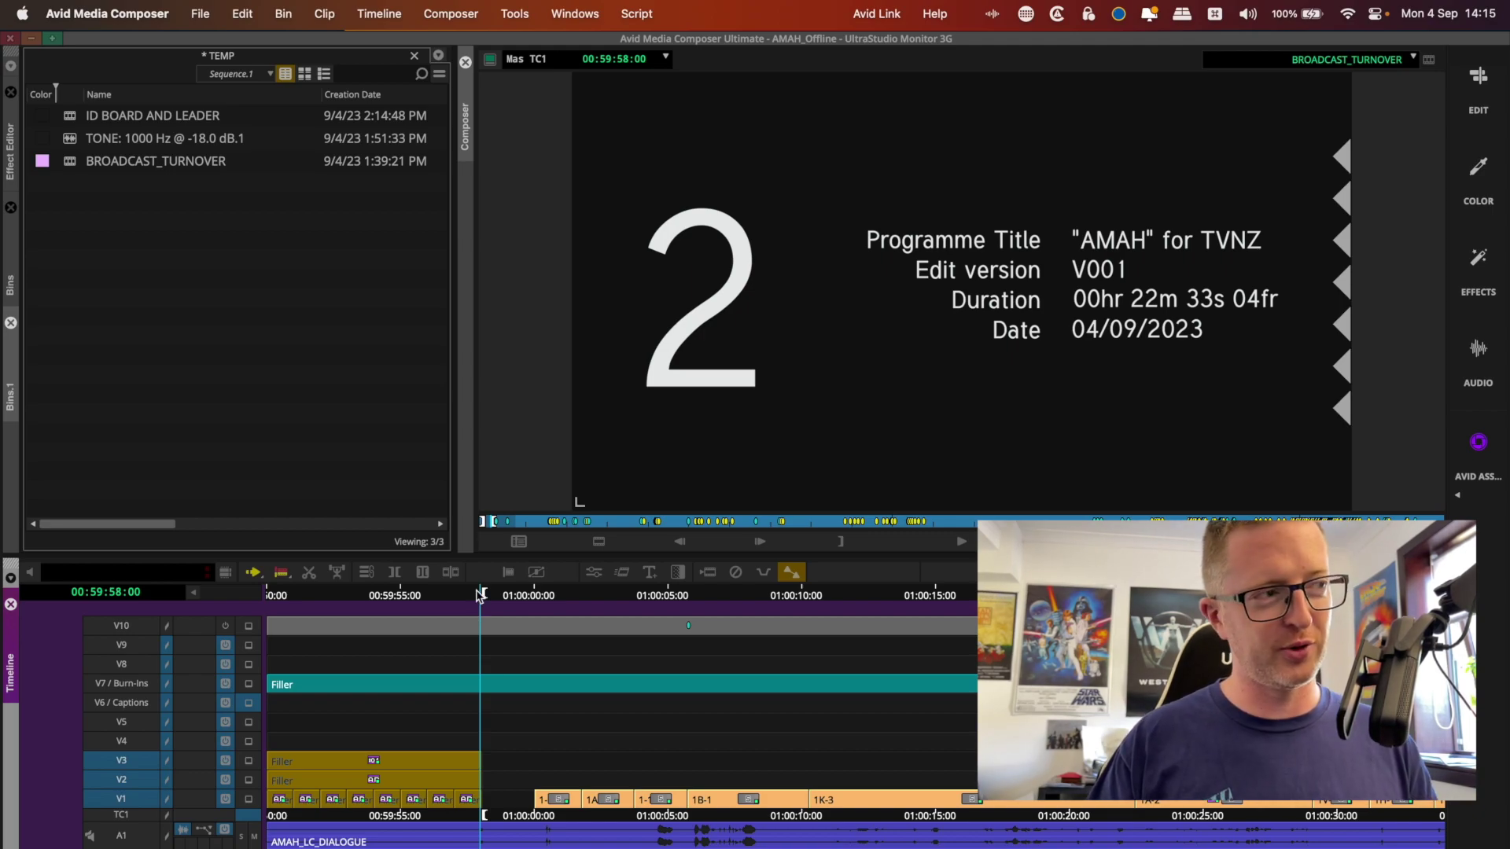
pyautogui.click(281, 376)
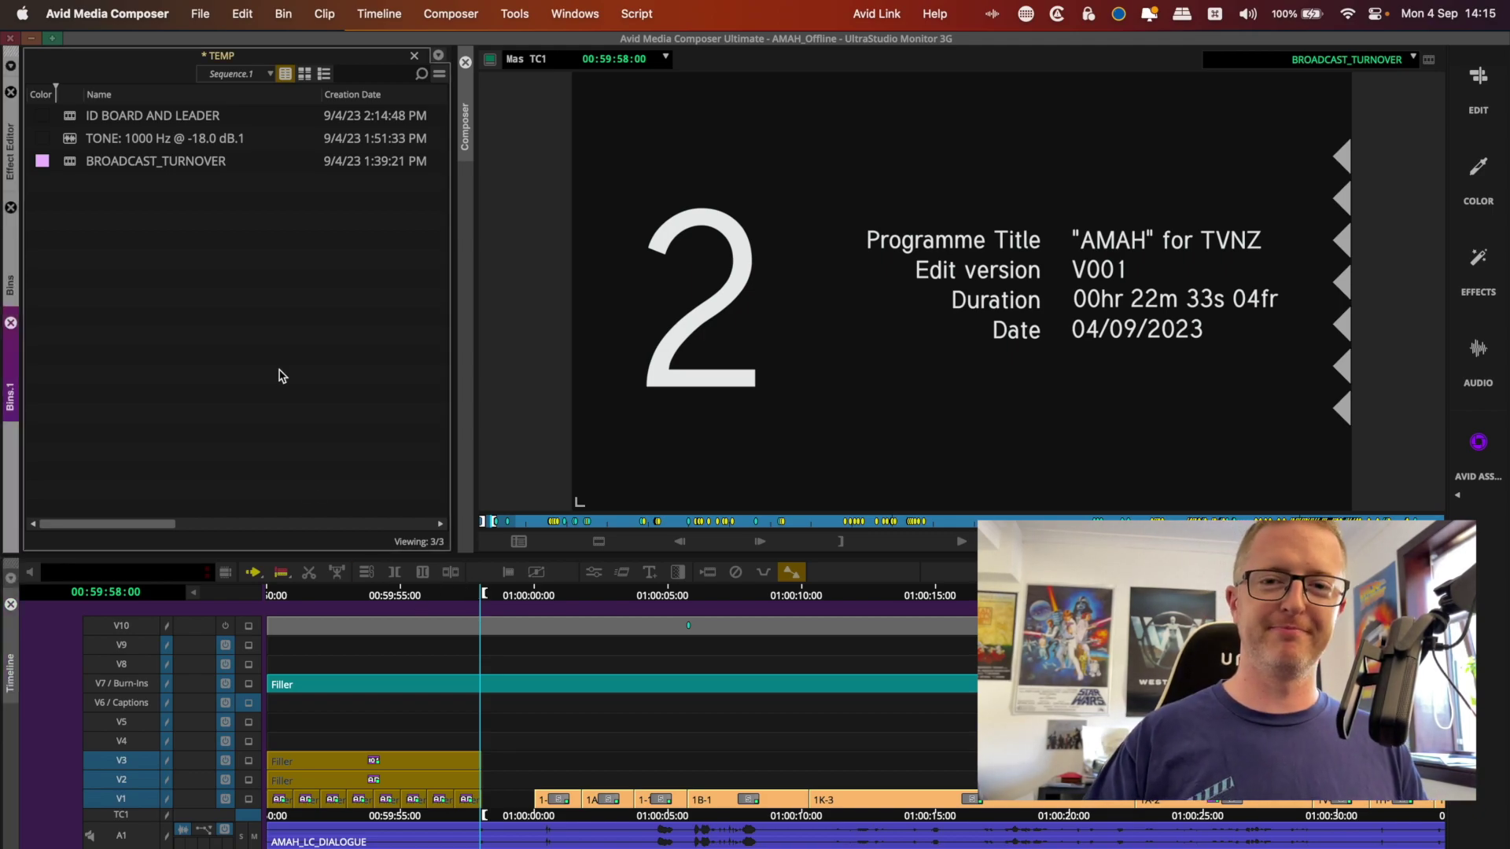